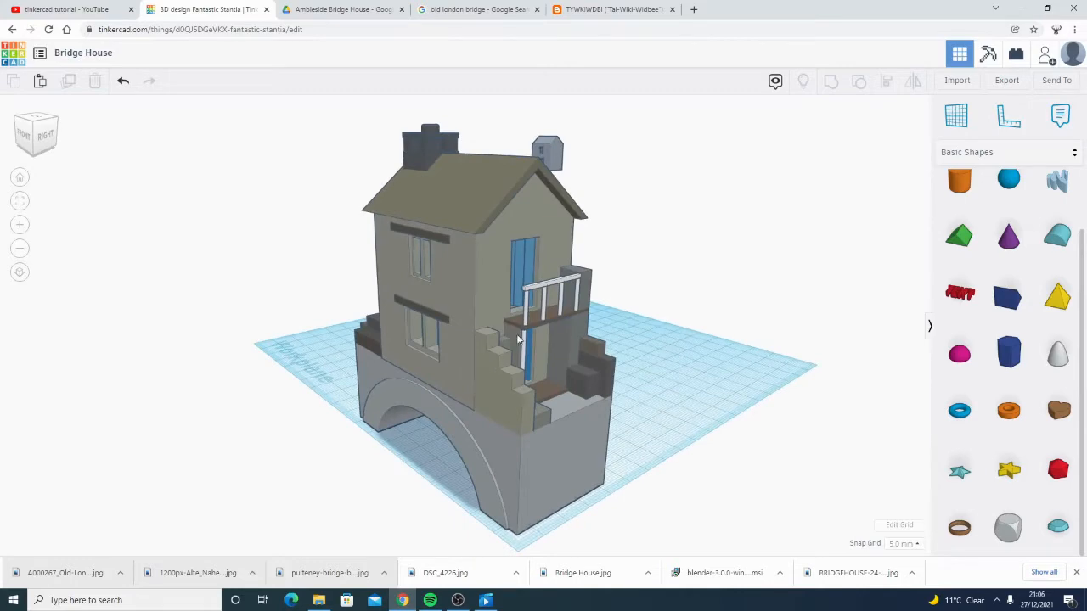
- Look over the Bridge House model from its balcony end and its rear arch side
middle_click_drag(518, 340, 461, 333)
scroll(510, 339, "up", 2)
right_click_drag(600, 346, 527, 354)
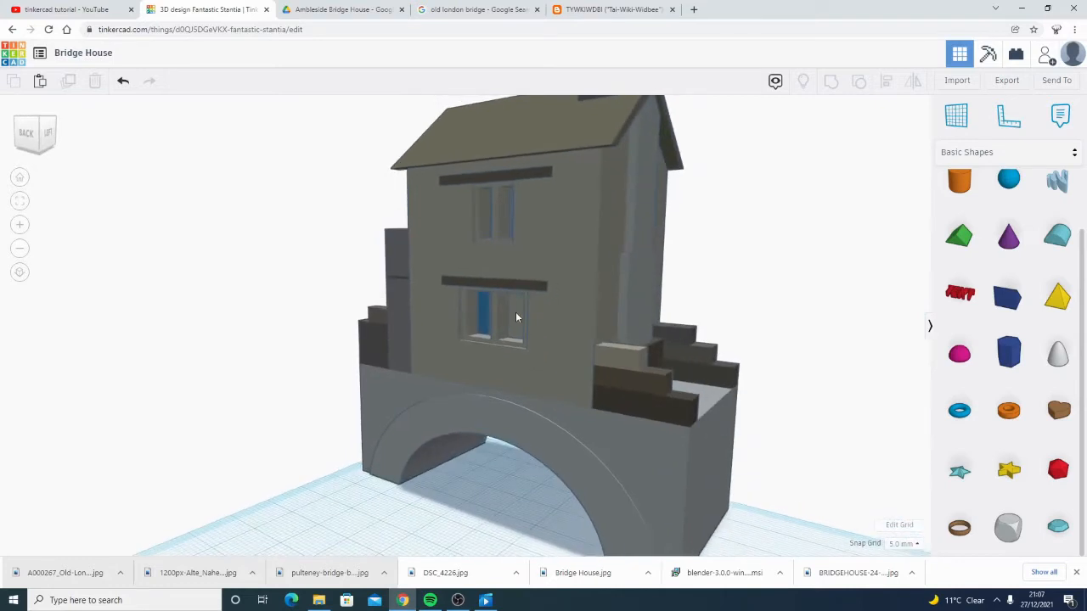
right_click_drag(516, 311, 626, 318)
right_click_drag(397, 353, 380, 386)
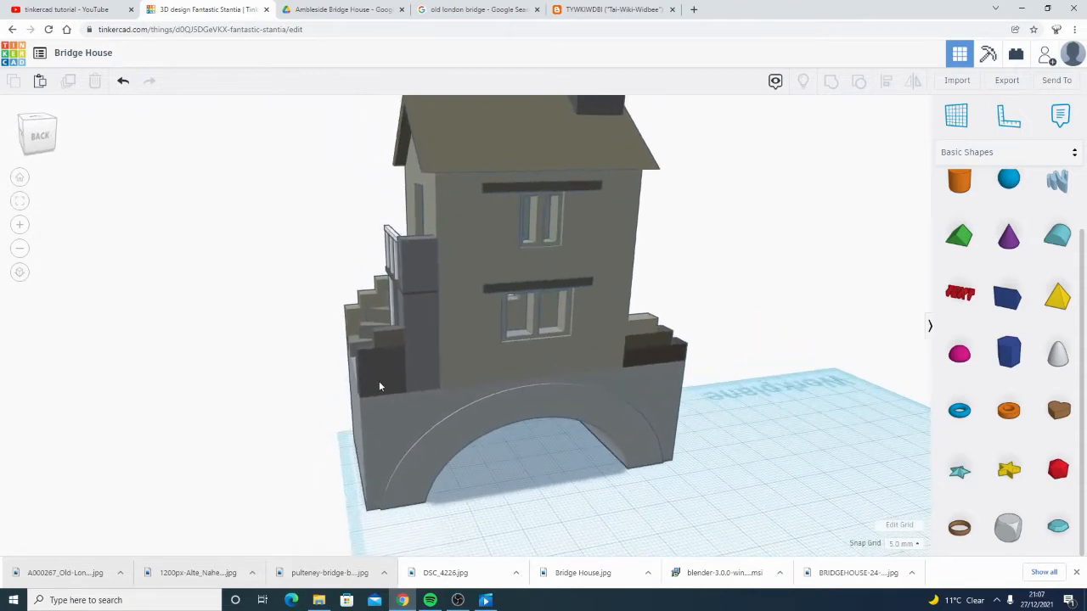
- Switch to the Google Drive folder and view the Alte Nahebrücke Bad Kreuznach and pulteney-bridge-bath reference photos
left_click(362, 10)
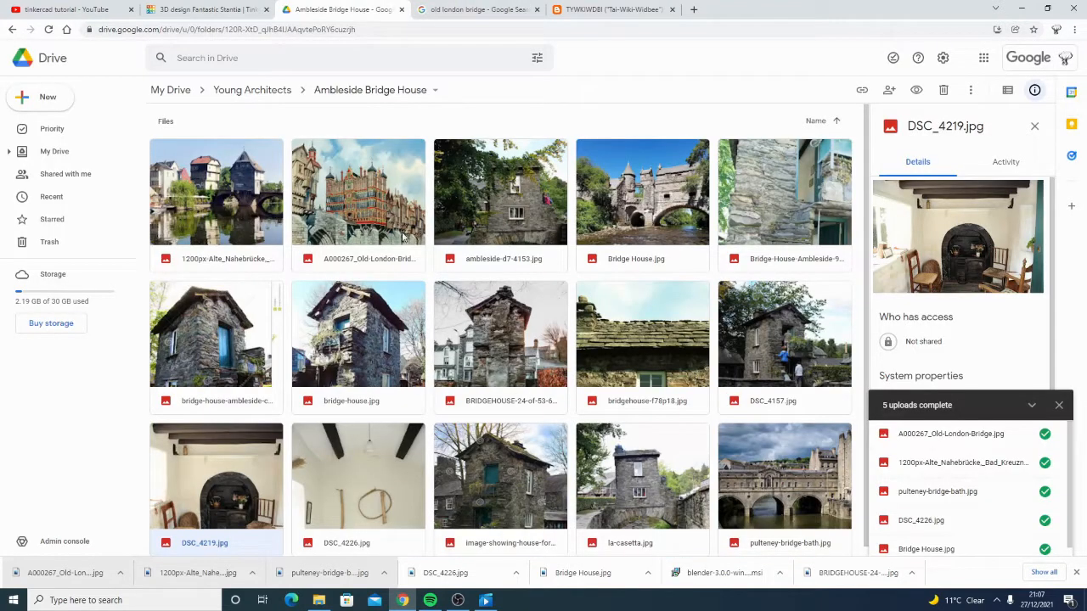
double_click(225, 202)
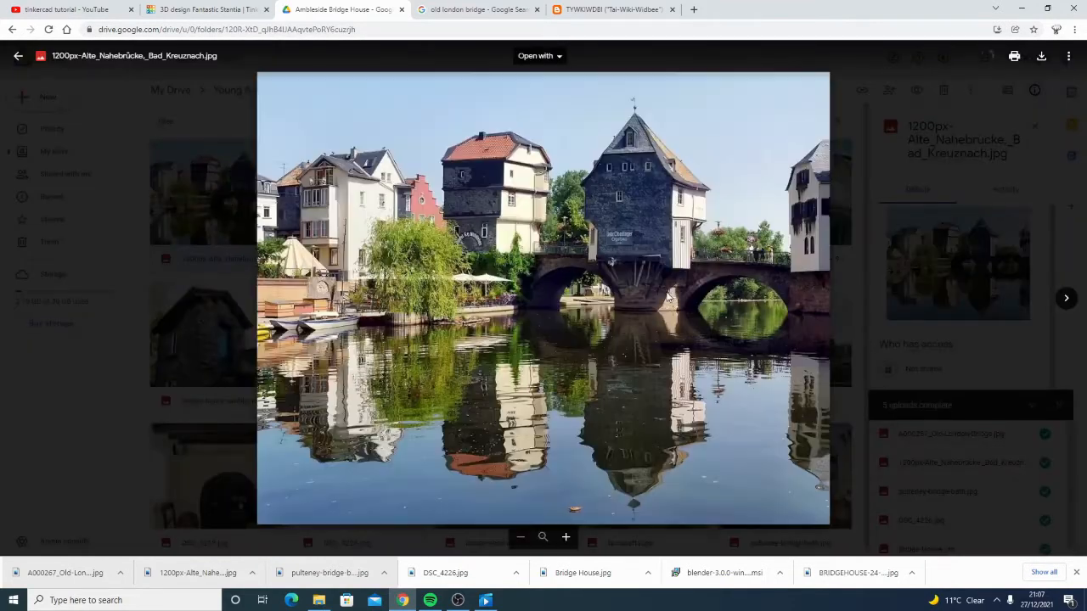
left_click(18, 56)
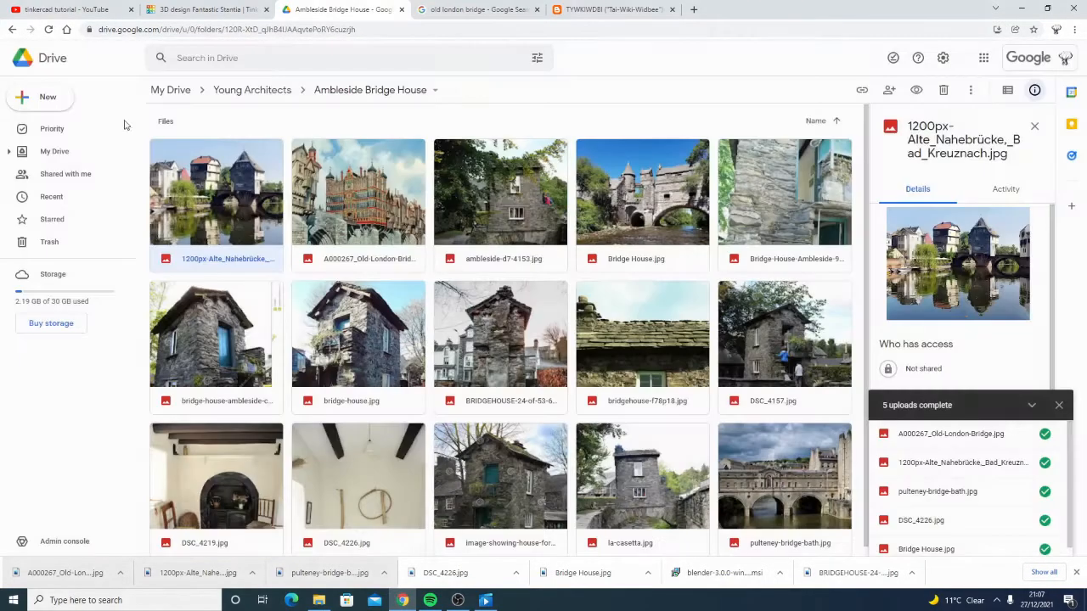
scroll(615, 346, "down", 1)
double_click(769, 459)
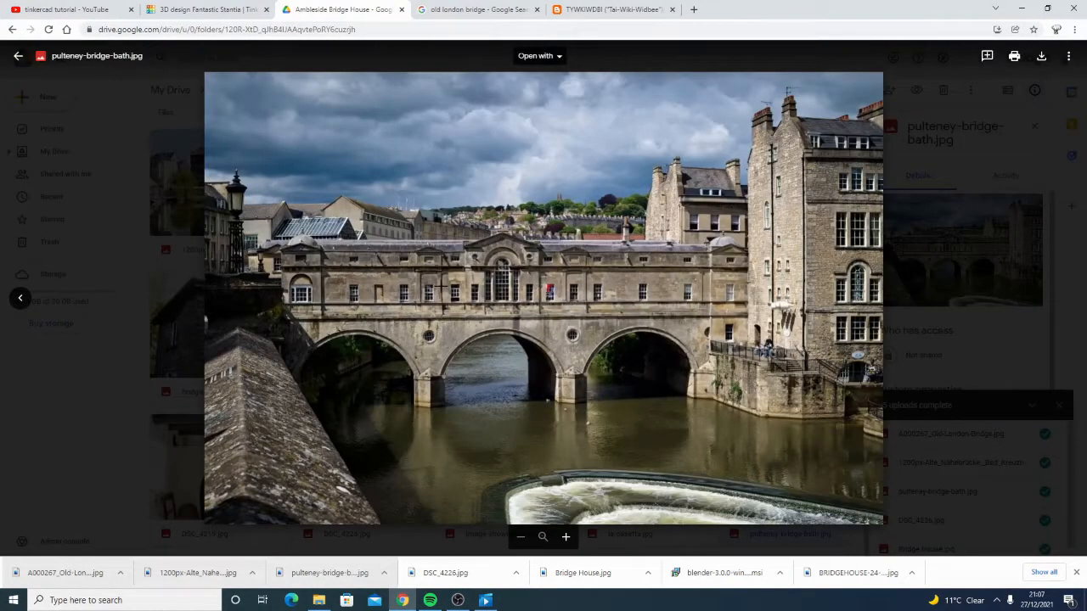
left_click(16, 57)
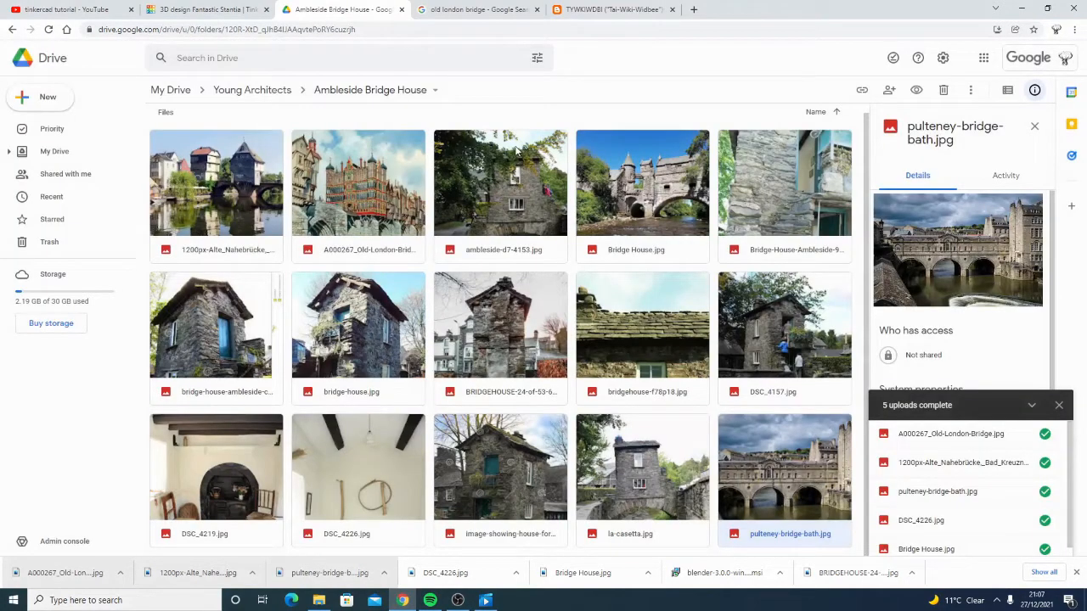
- View the Old London Bridge picture enlarged, followed by the Bad Kreuznach bridge photo again
double_click(366, 187)
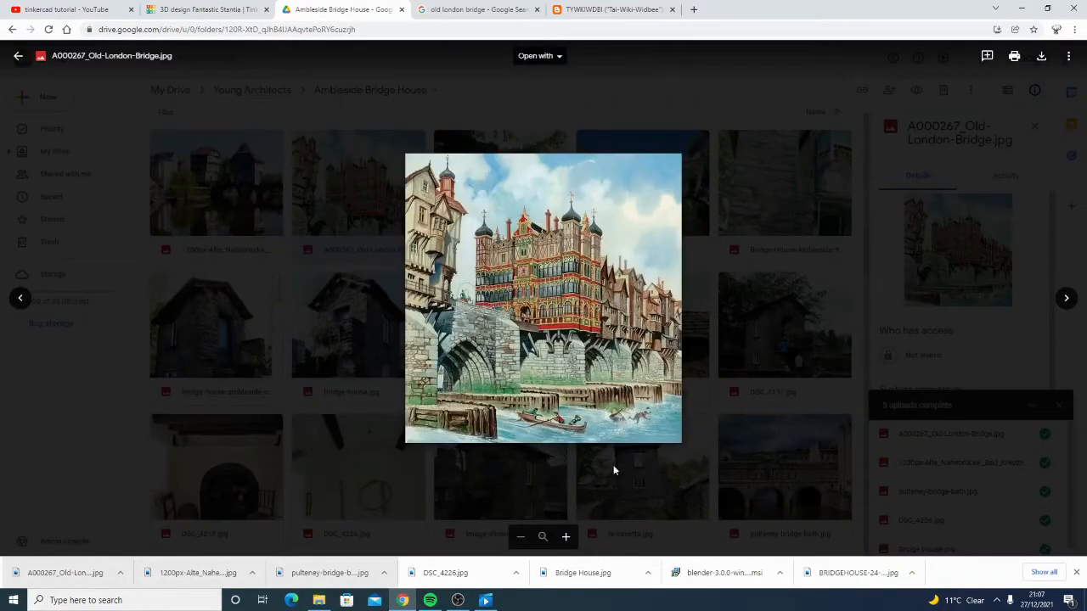
left_click(565, 536)
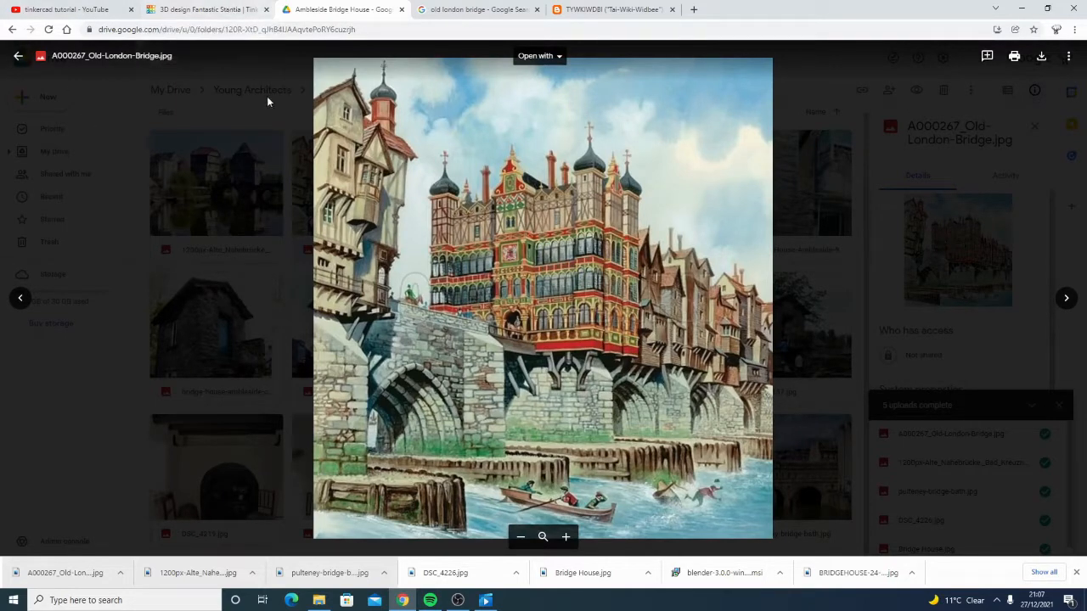
left_click(19, 57)
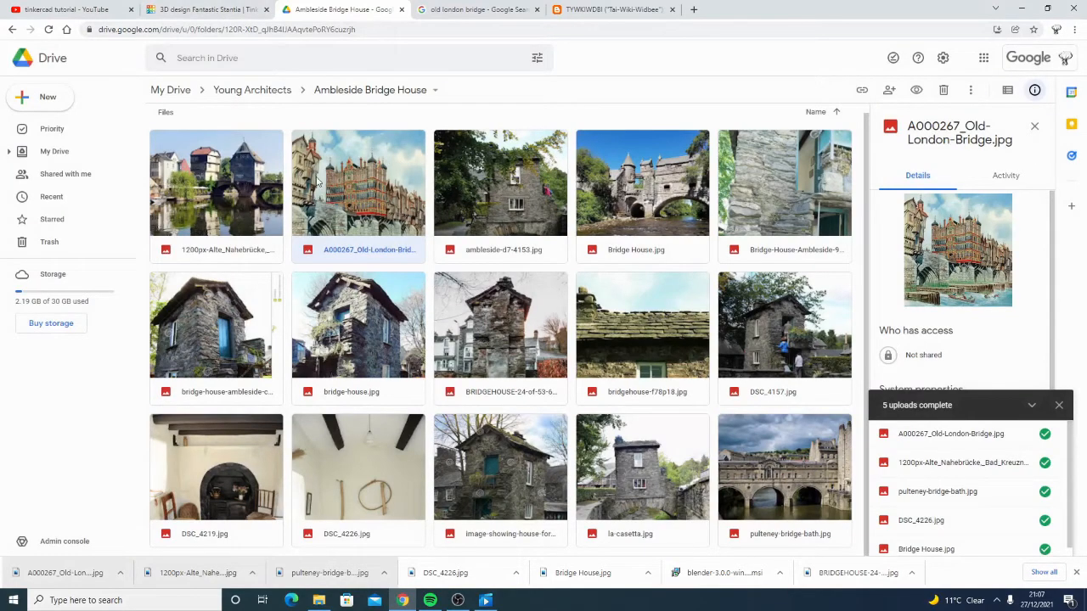
double_click(214, 177)
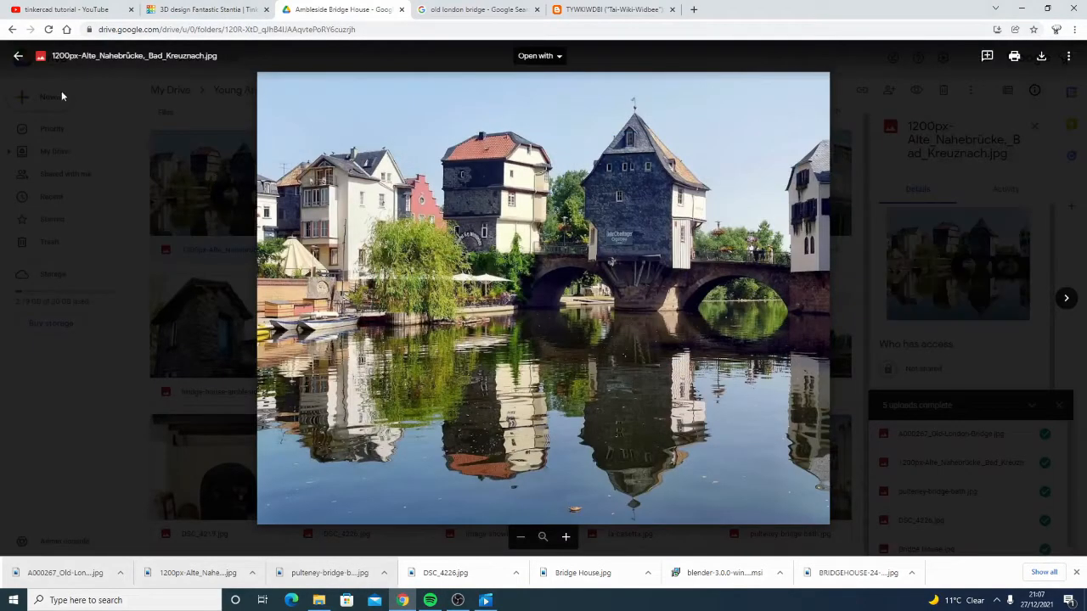
left_click(17, 57)
- Switch back to the Tinkercad design and examine the house's stairs, balcony, windows and arch from several sides
left_click(198, 8)
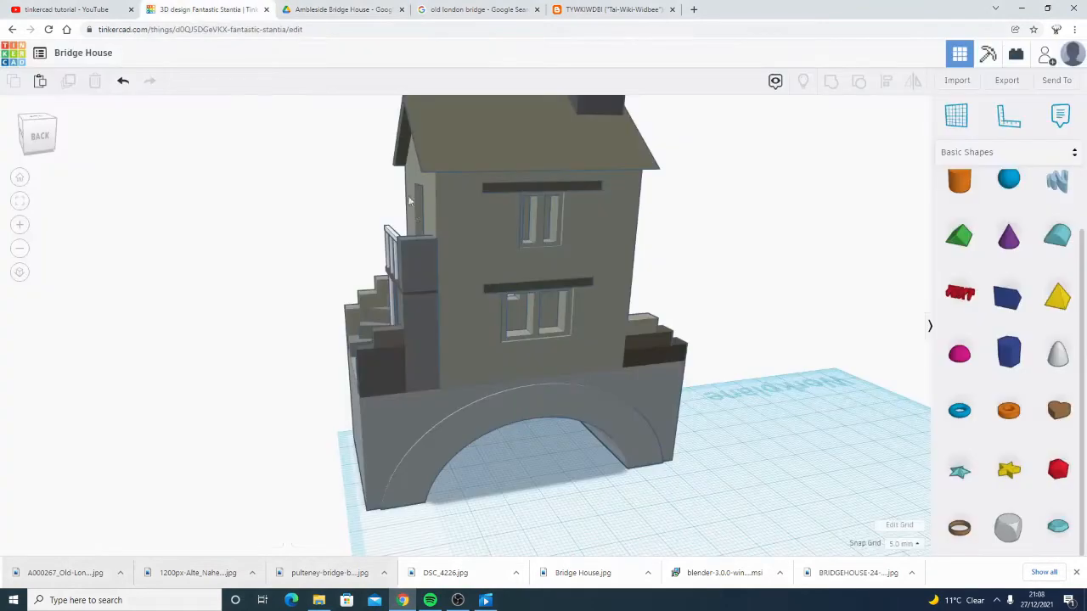
mouse_move(474, 274)
right_mouse_down()
mouse_move(412, 326)
mouse_move(542, 344)
mouse_move(762, 332)
mouse_move(753, 320)
mouse_move(423, 318)
mouse_move(451, 340)
mouse_move(495, 329)
mouse_move(490, 266)
mouse_move(543, 294)
mouse_move(473, 293)
right_mouse_up()
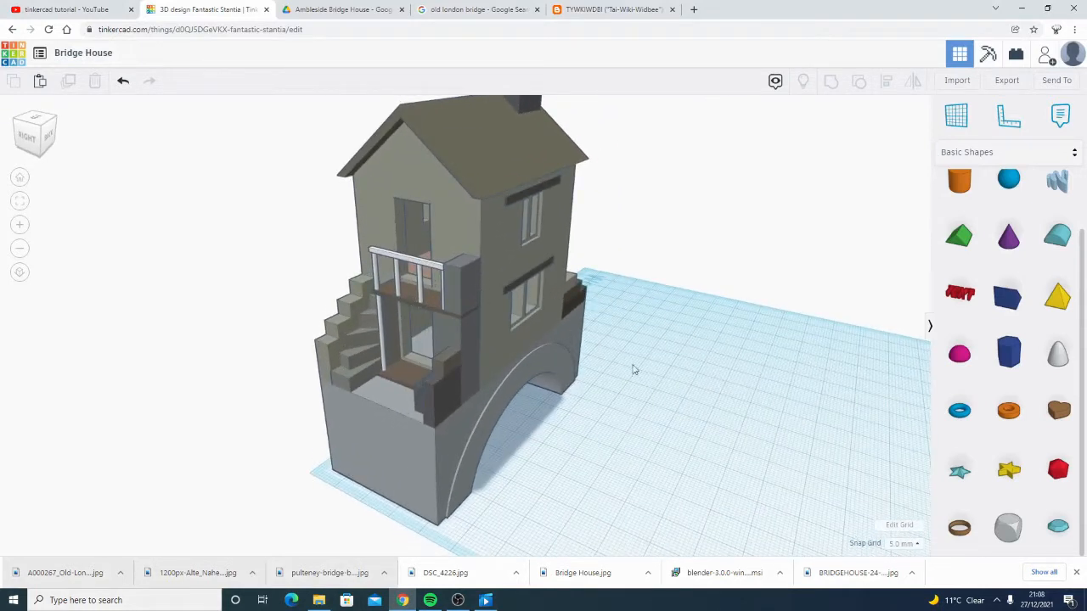
right_click_drag(633, 369, 399, 320)
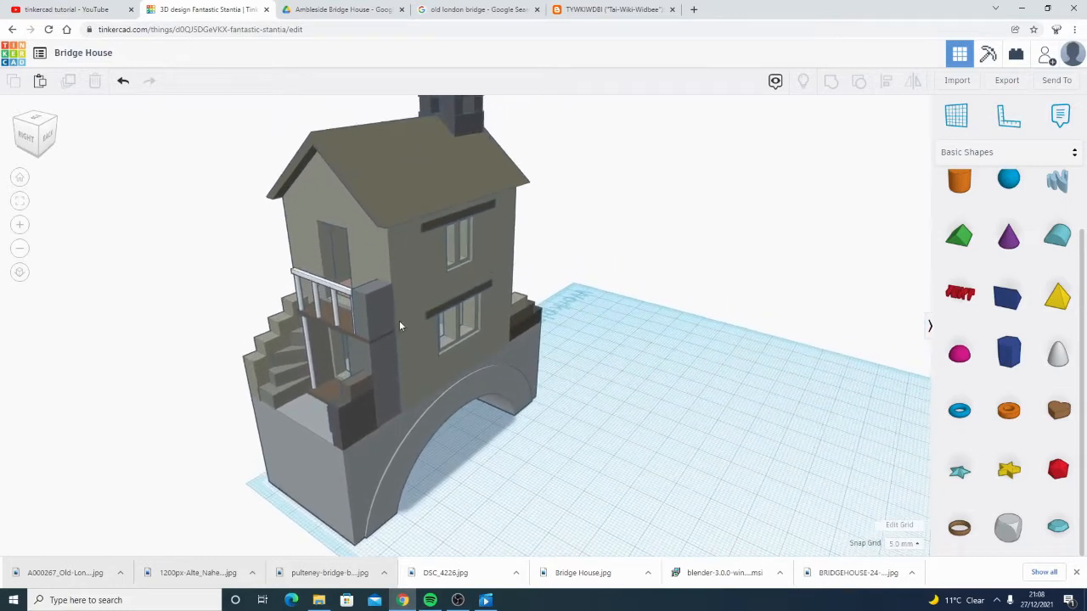
scroll(391, 339, "down", 3)
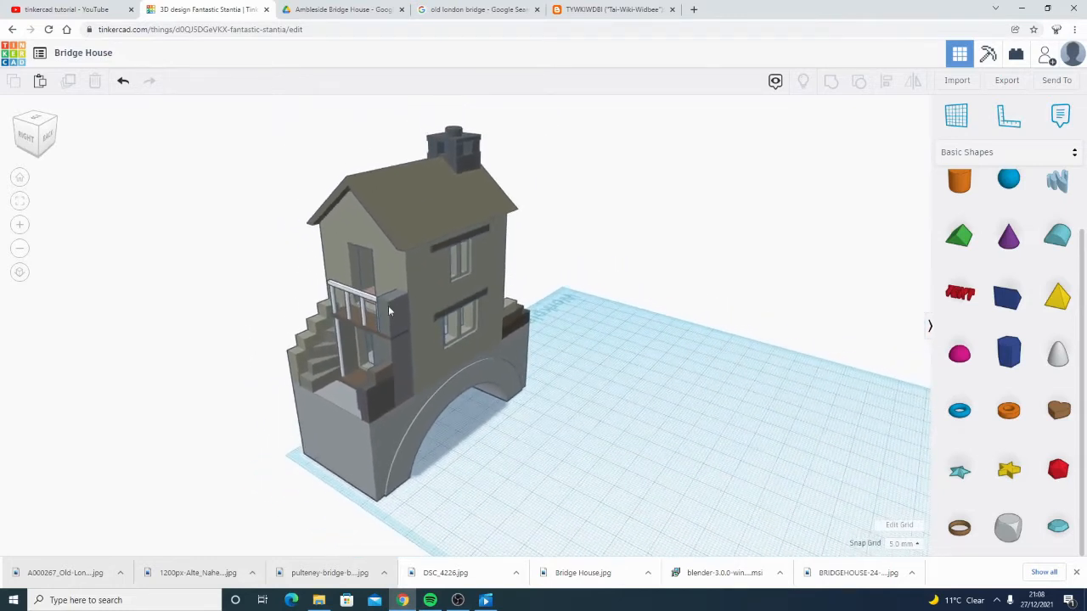
scroll(389, 333, "up", 3)
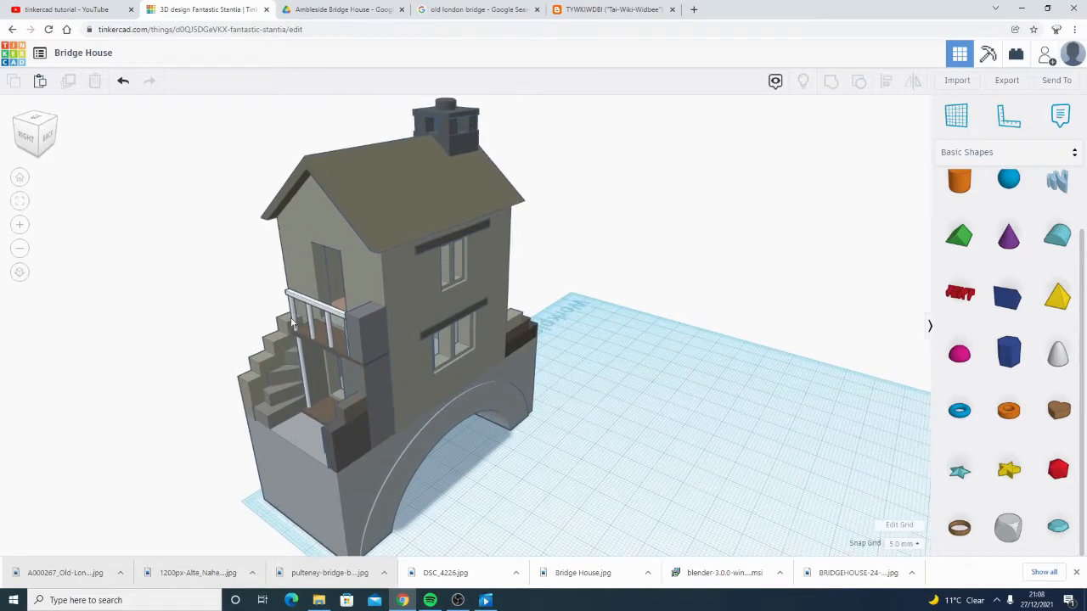
right_click_drag(394, 363, 655, 326)
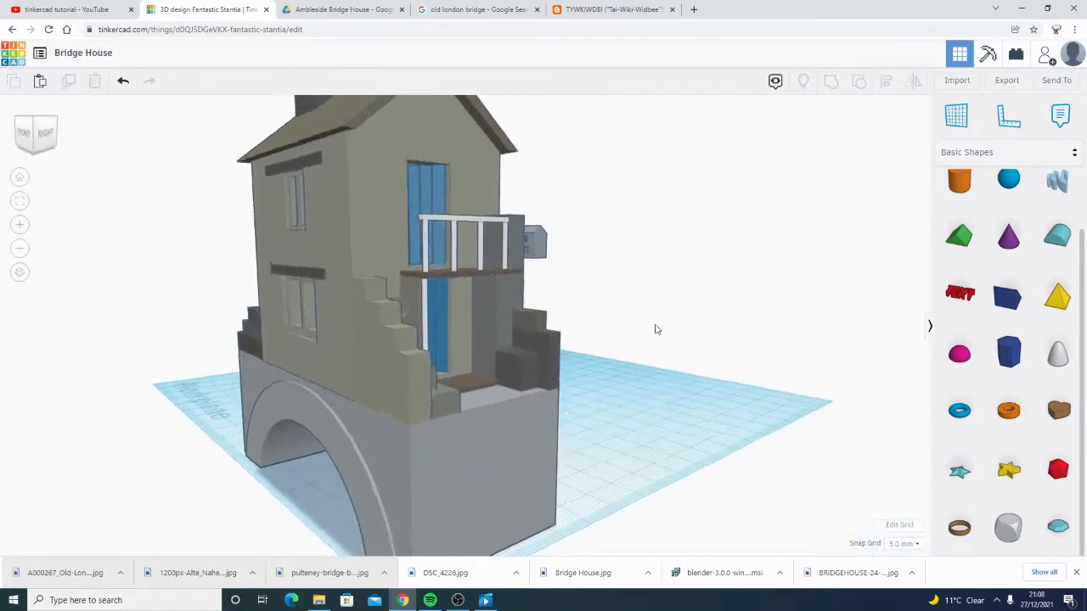
right_click_drag(250, 308, 388, 304)
scroll(481, 275, "up", 3)
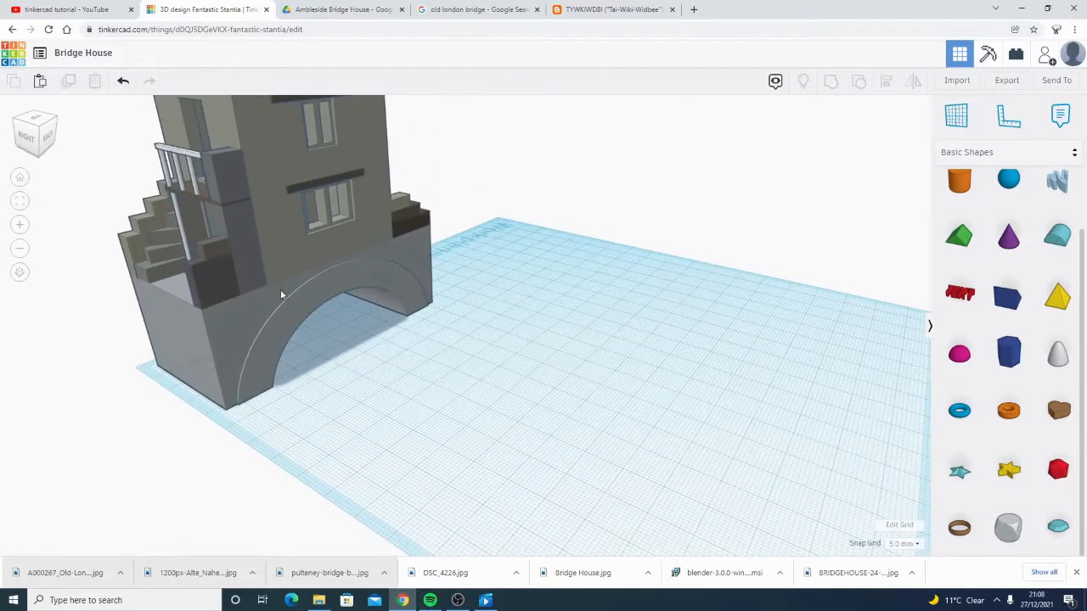
- Duplicate the complete bridge house and place the copy beside the original on the workplane
left_click(226, 322)
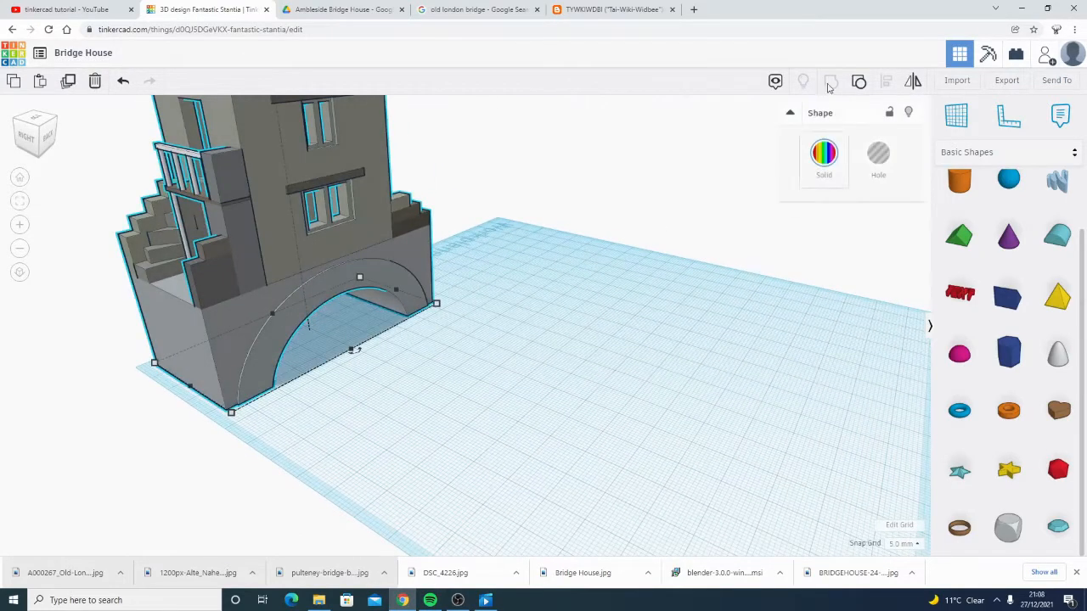
key("ctrl+g")
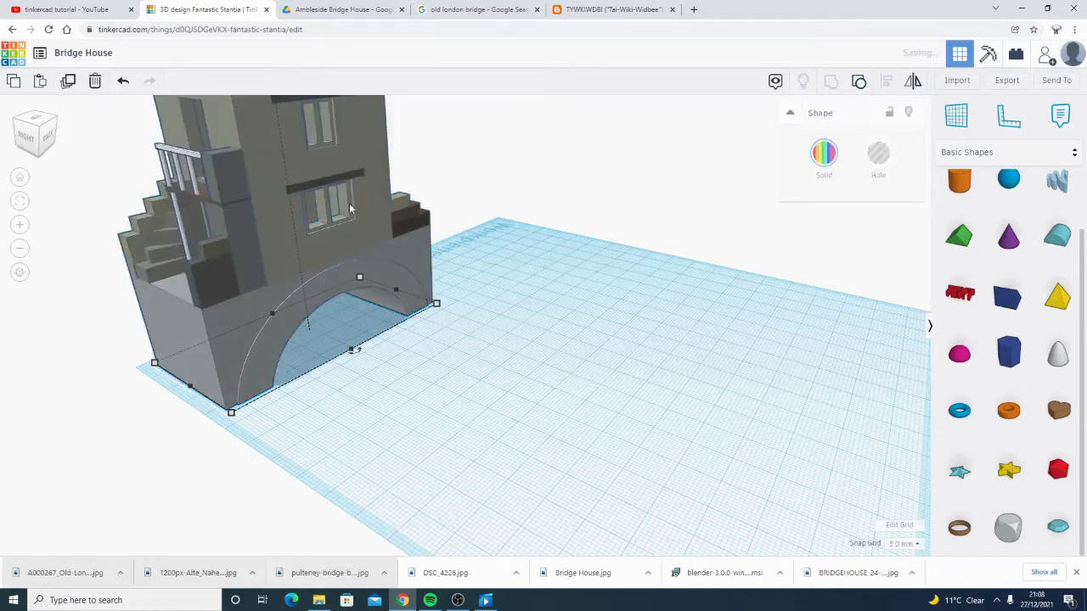
left_click_drag(234, 317, 495, 421, "alt")
left_click(712, 413)
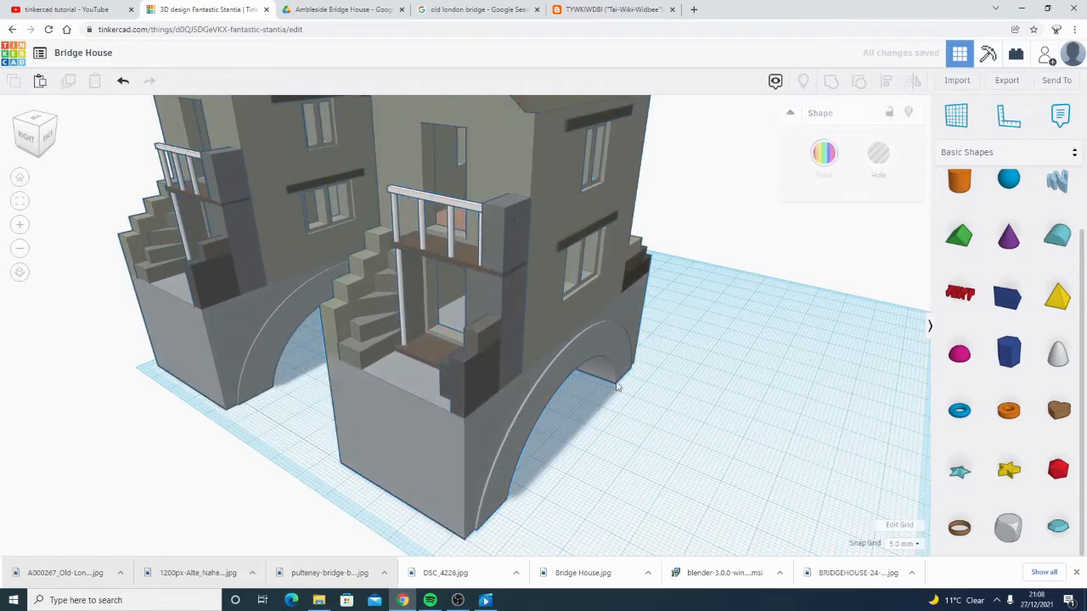
- Ungroup the copied bridge house two levels down into its separate shapes
left_click(457, 459)
left_click(858, 85)
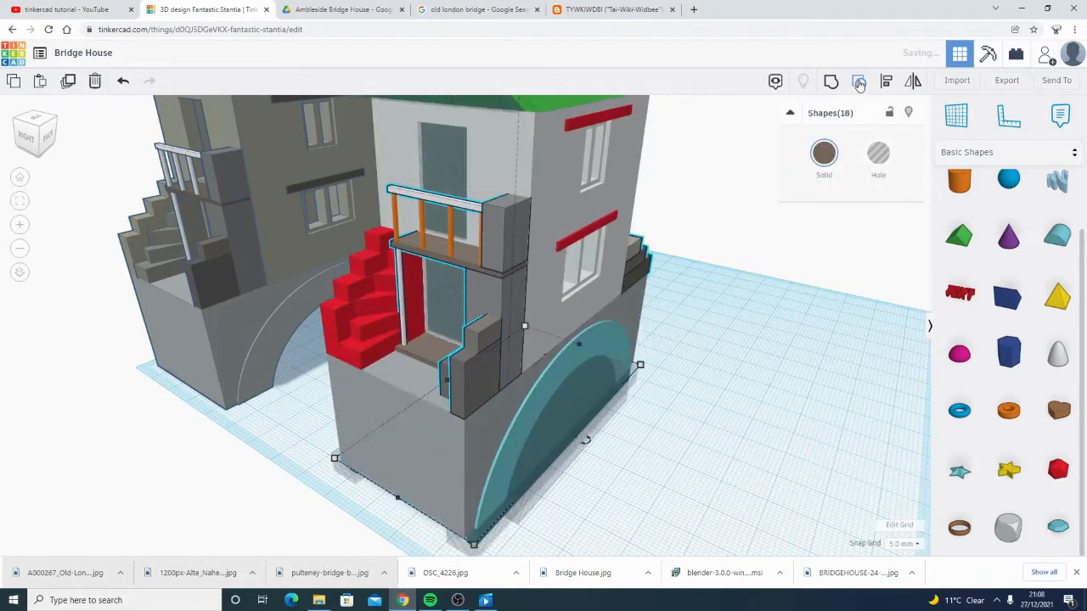
left_click(859, 84)
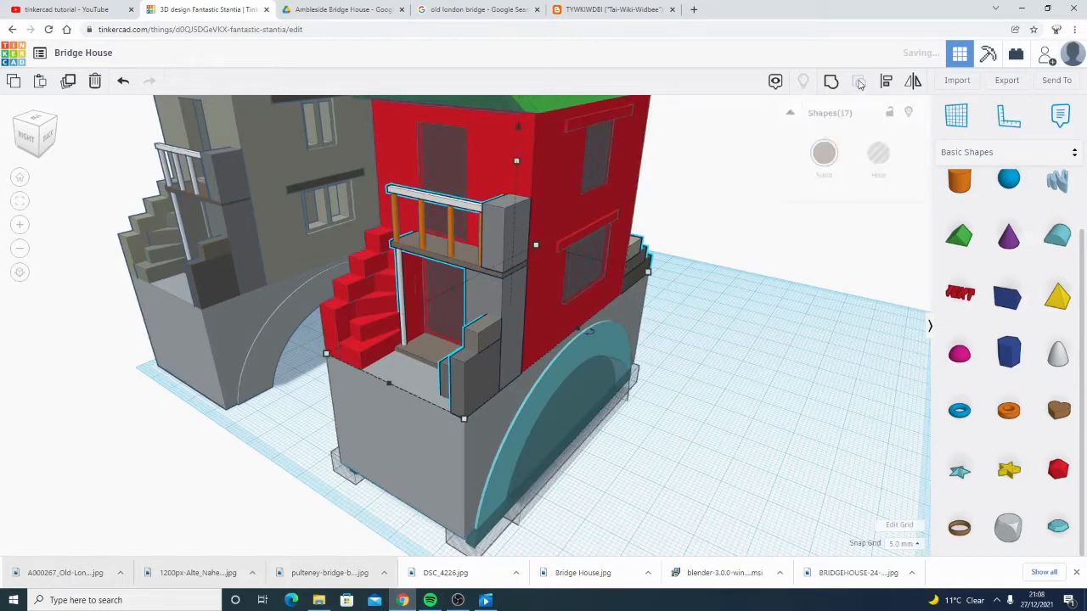
left_click(565, 497)
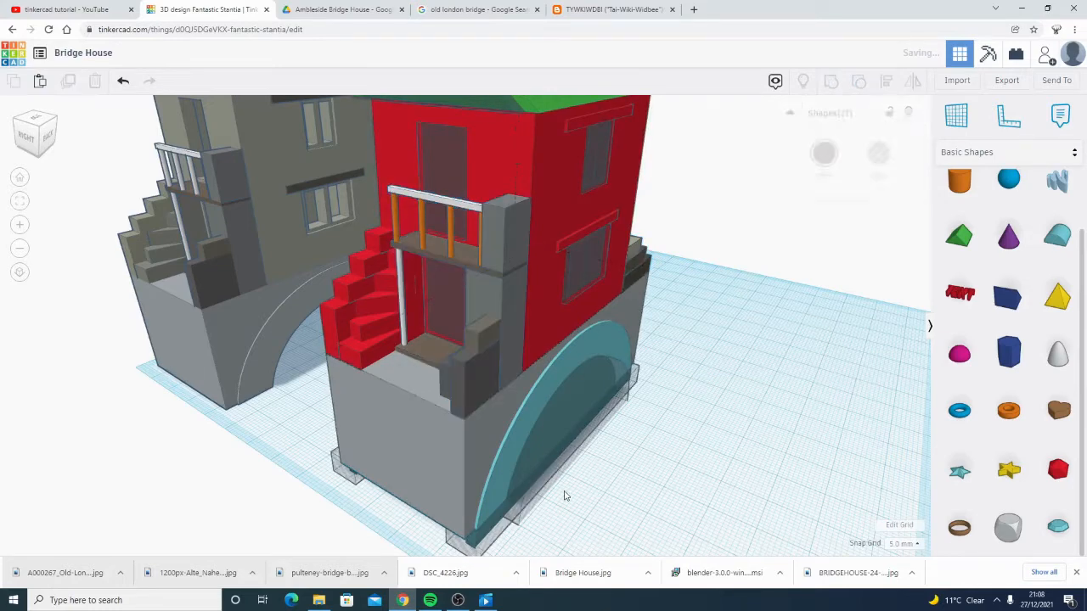
- Move the hole box and the teal round roof at the rear arch clear of the copy's grey base
left_click_drag(739, 372, 732, 369)
middle_click_drag(712, 359, 618, 246)
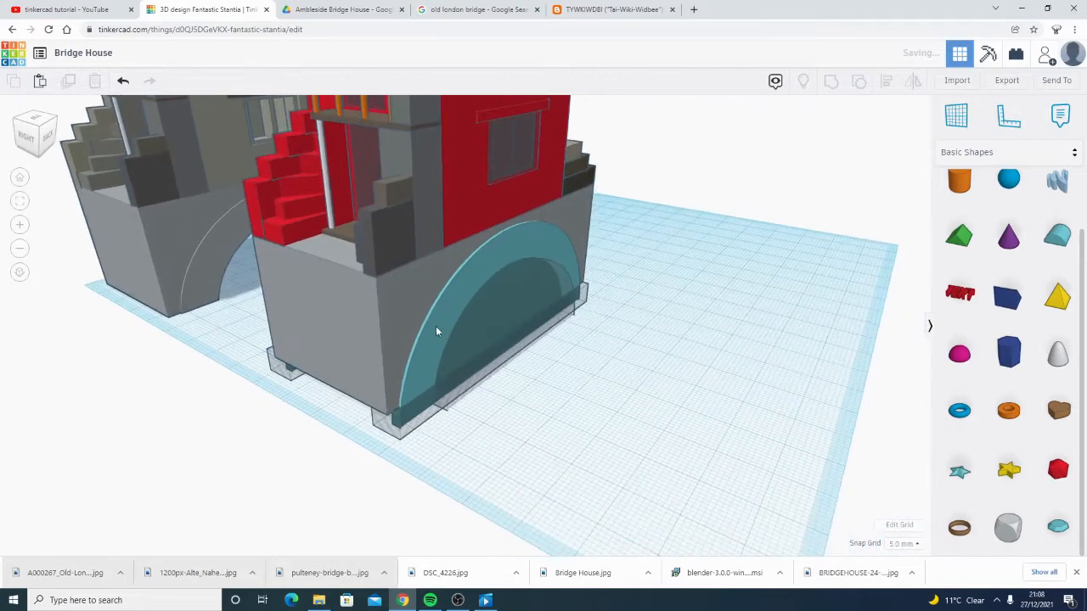
left_click(437, 335)
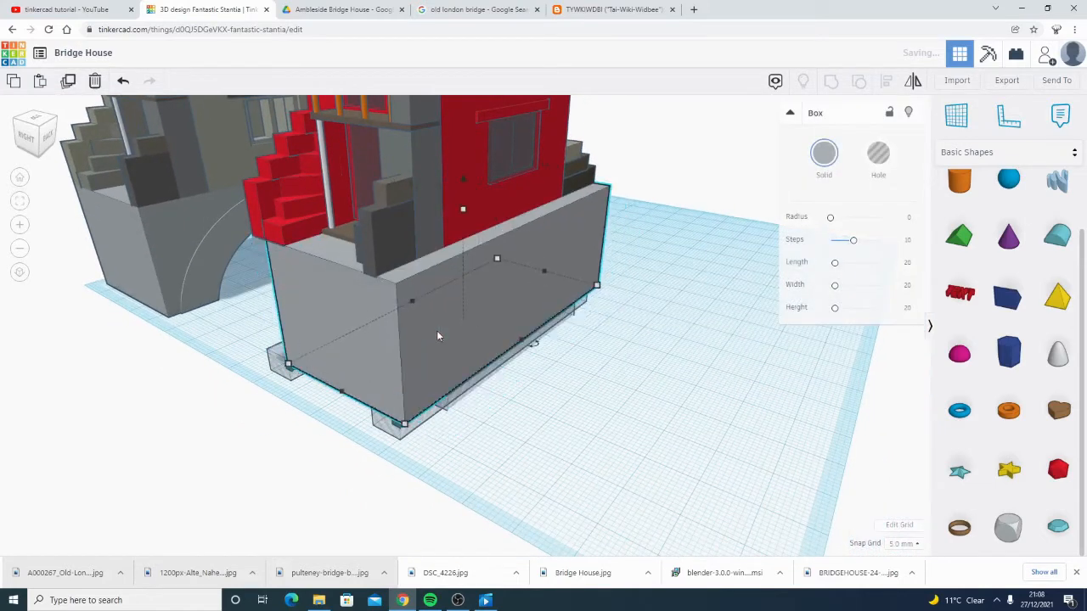
left_click(490, 416)
left_click(434, 349)
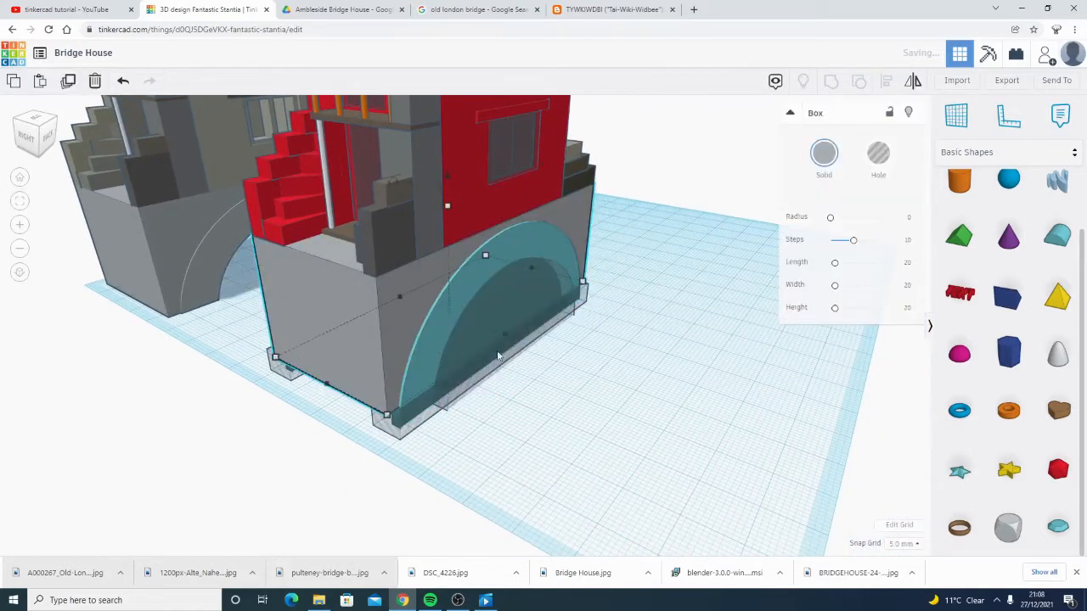
left_click(396, 433)
key("Right")
key("shift+Right")
key("shift+Right")
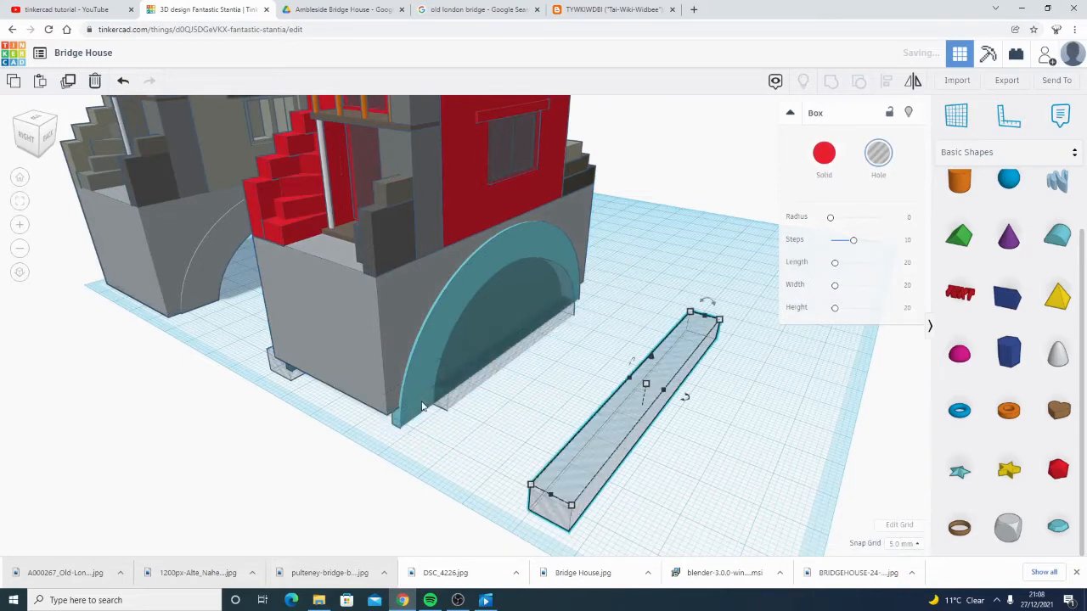
left_click(406, 421)
key("shift+Right")
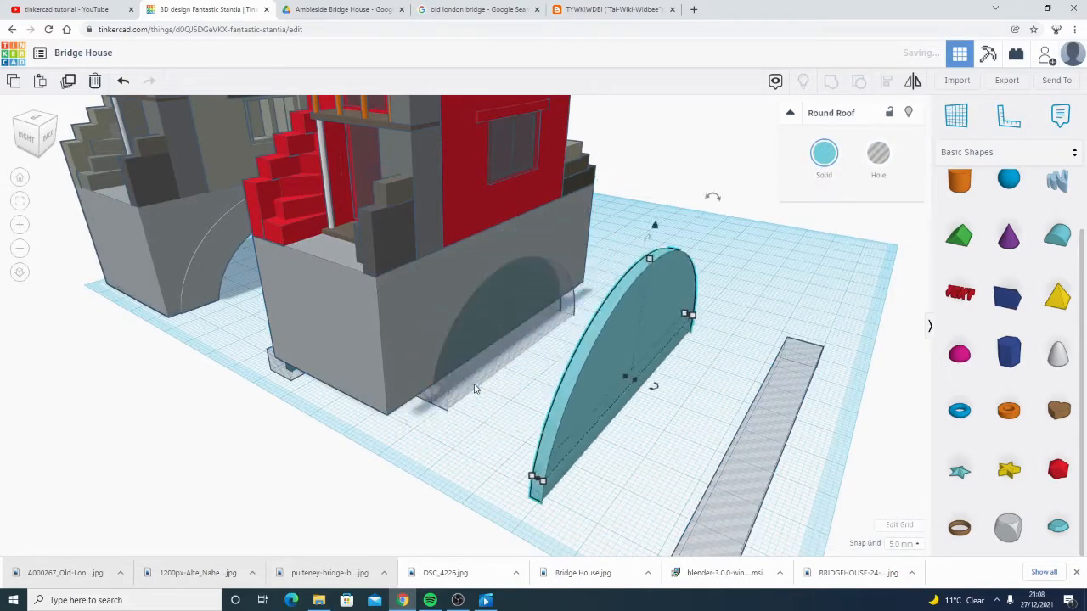
key("shift+Right")
- Move the rear round roof hole out of the copy's base and shift the hole box further away
left_click(474, 332)
key("Right")
key("Right")
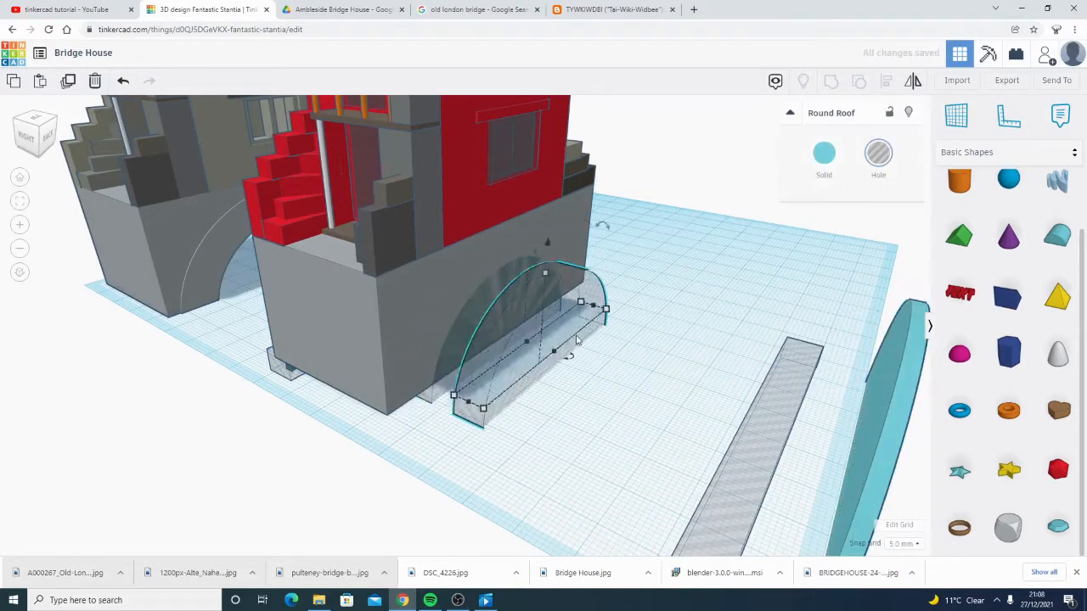
key("shift+Right")
key("shift+Right")
key("shift+Right")
key("shift+Right")
key("shift+Right")
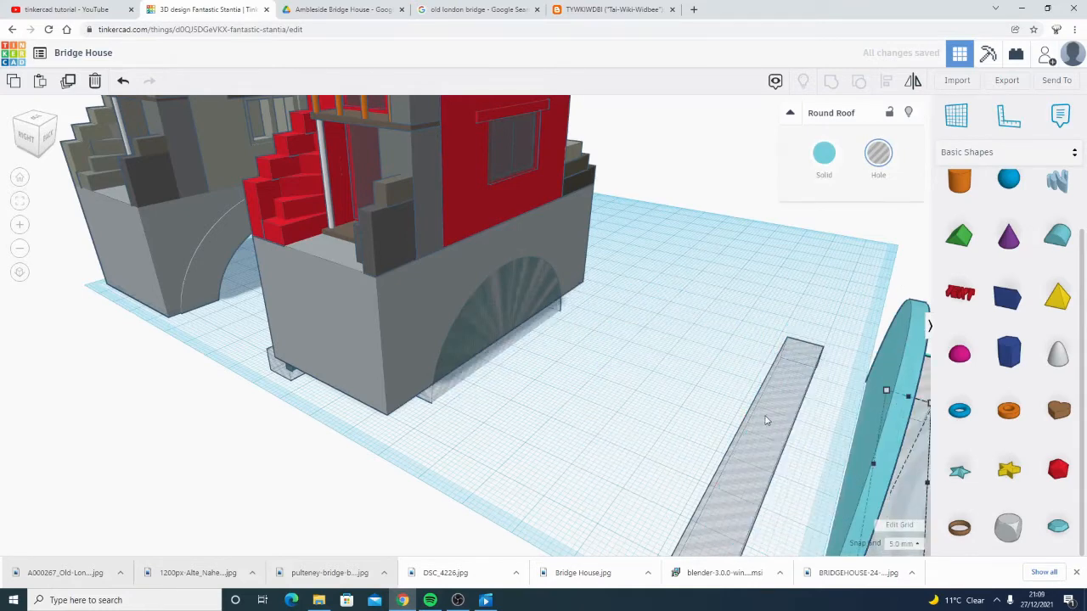
left_click(768, 419)
key("shift+Right")
key("shift+Right")
- Delete the teal round roof, round roof hole and hole box from the front side of the copy's base
left_click(470, 312)
left_click(495, 306)
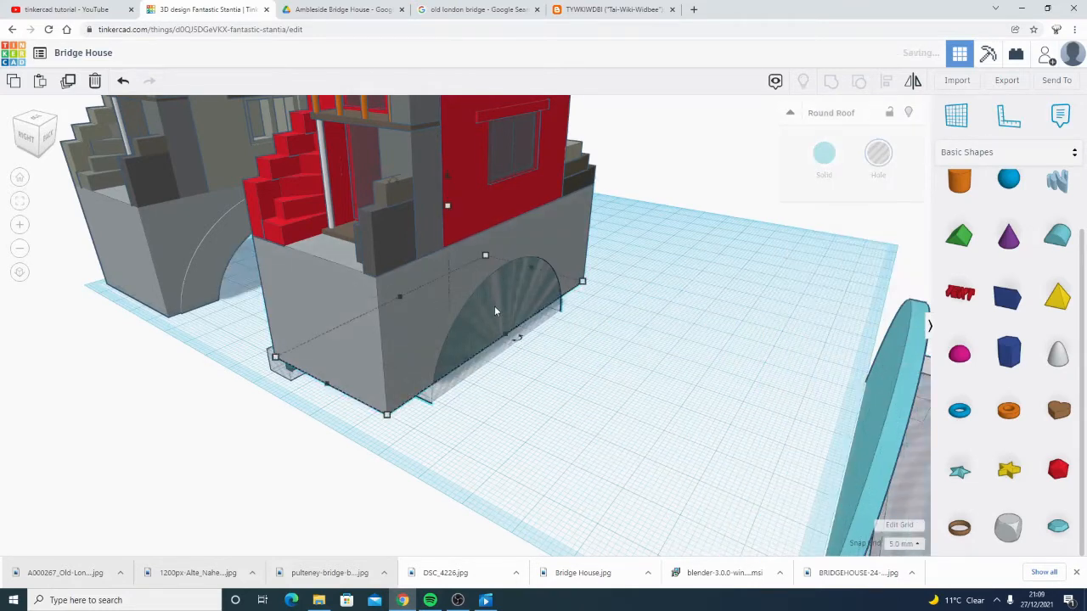
right_click_drag(553, 340, 465, 298)
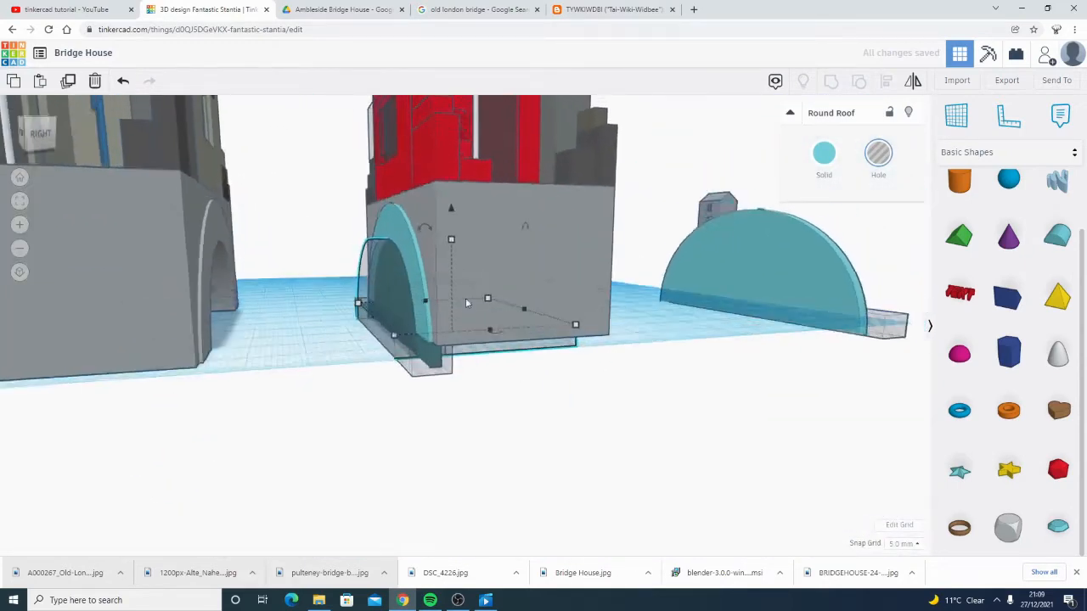
key("Right")
left_click(380, 253)
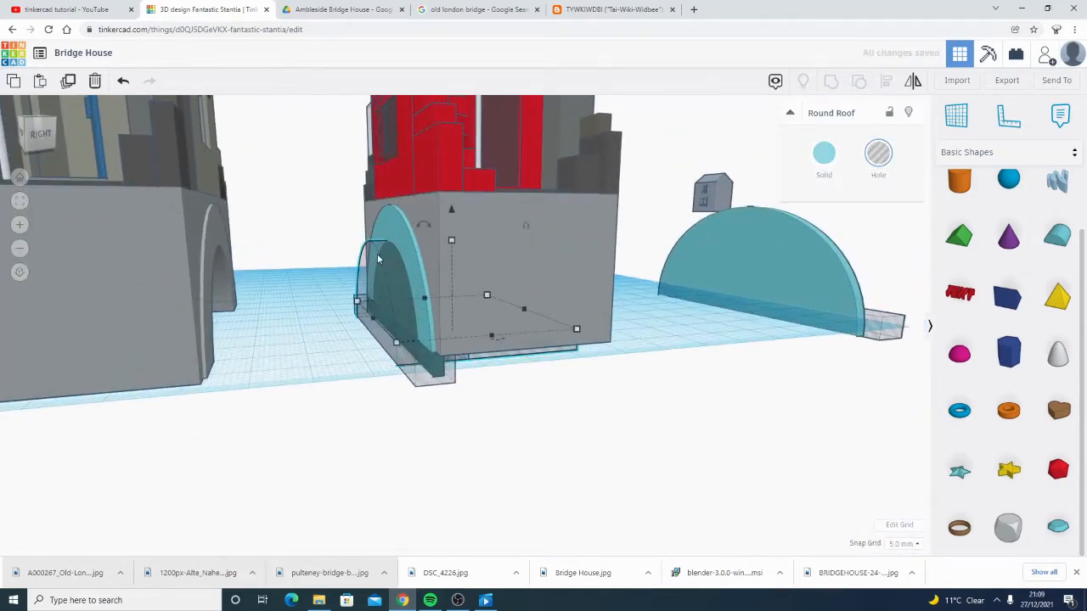
key("Delete")
left_click(387, 316)
key("Delete")
left_click(387, 260)
key("Delete")
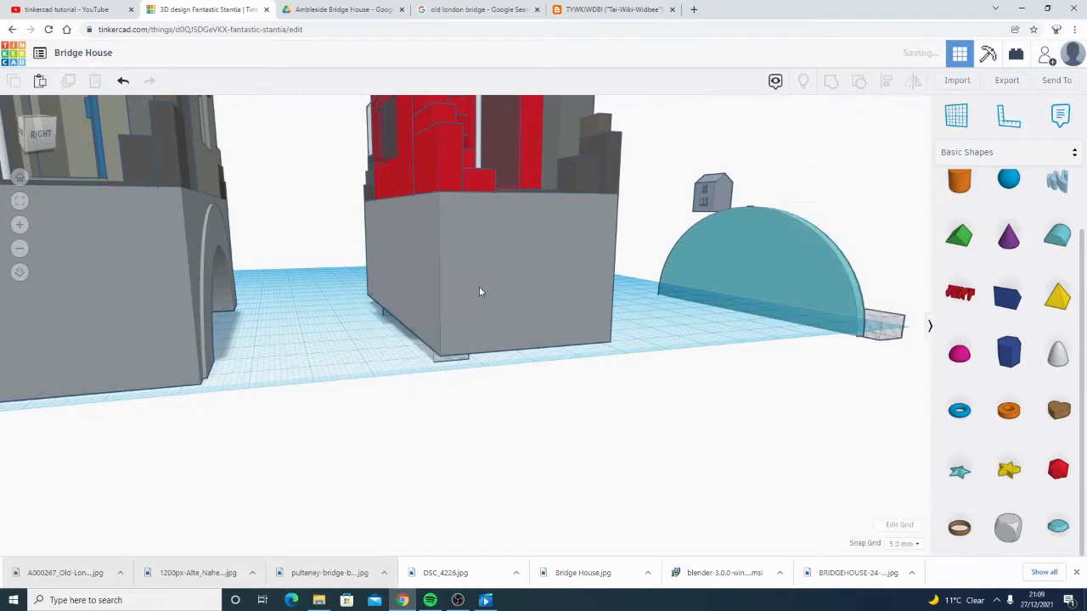
- Delete the small hole box left beneath the copy's grey base
right_click_drag(479, 287, 365, 342)
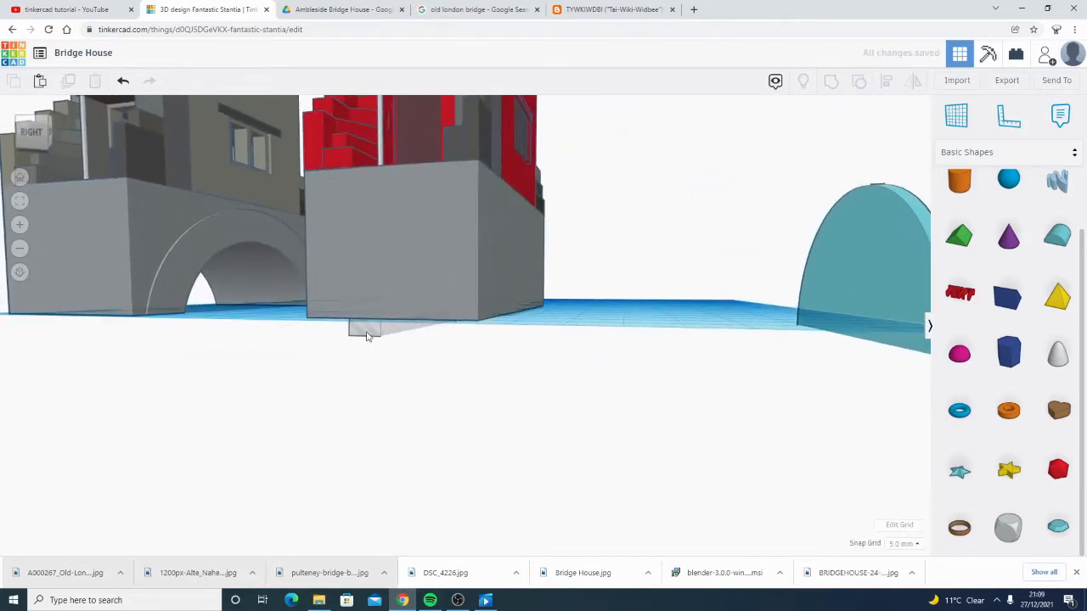
left_click(366, 330)
key("Delete")
left_click(469, 281)
- Place a solid box on the workplane behind the copied house and stretch its length to 65 mm
right_click_drag(622, 183, 544, 362)
scroll(1002, 205, "up", 2)
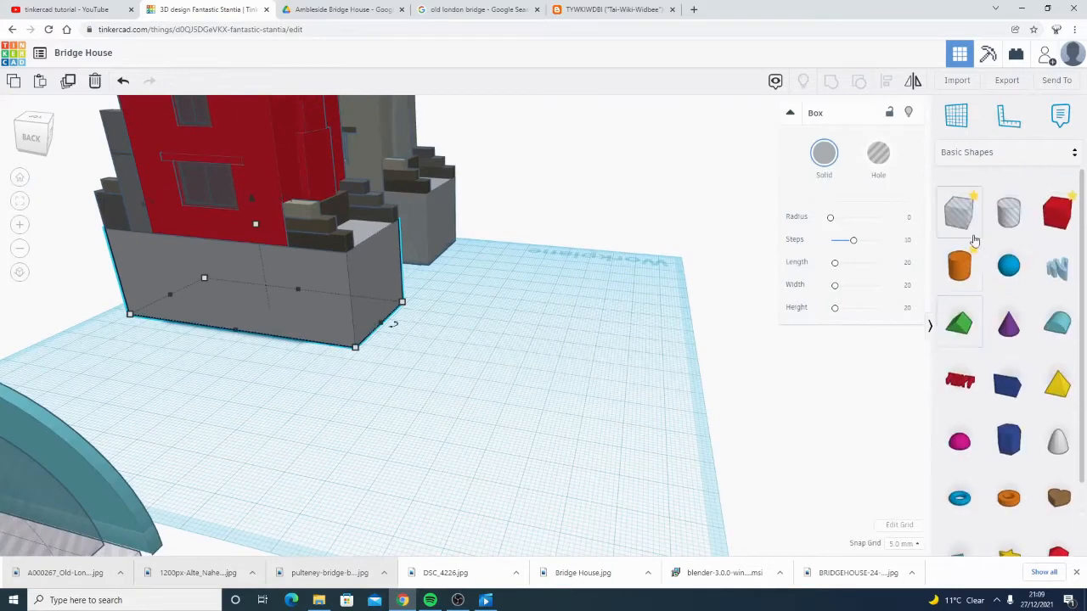
left_click_drag(1055, 197, 430, 441)
scroll(594, 425, "up", 3)
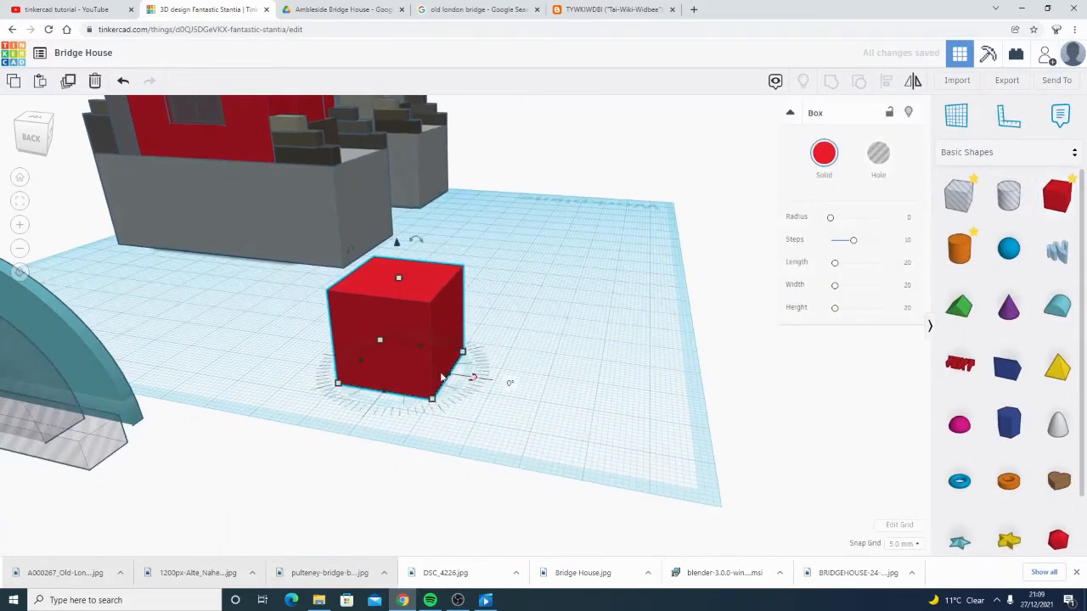
left_click_drag(451, 380, 540, 382)
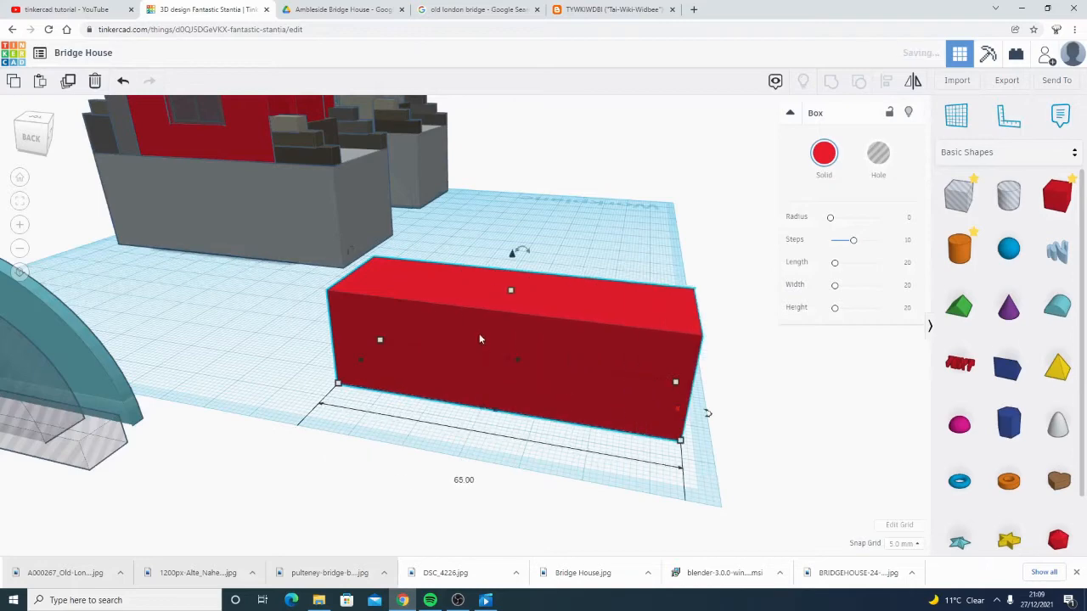
- Enlarge the red box's footprint from its corner nearest the copied house and raise its height to 35 mm
right_click_drag(479, 333, 434, 406)
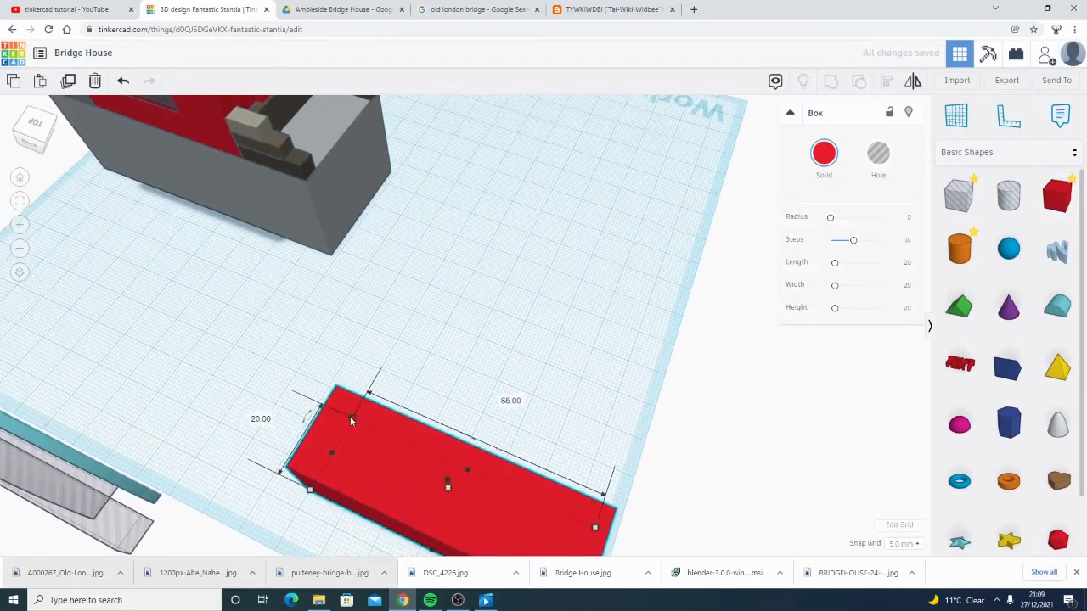
left_click_drag(350, 416, 296, 329)
right_click_drag(514, 251, 478, 253)
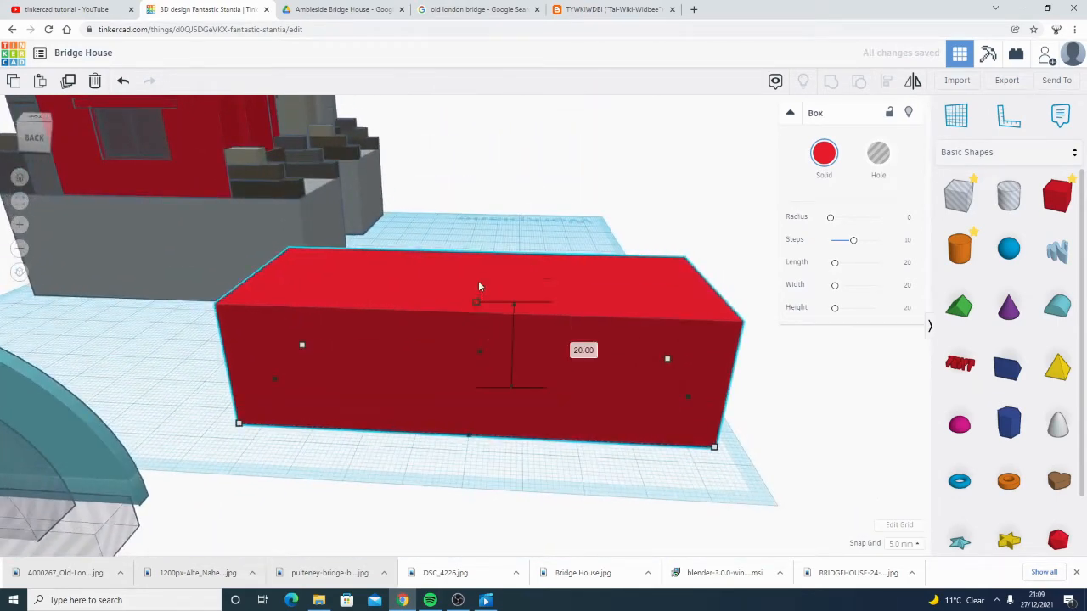
left_click_drag(478, 287, 485, 243)
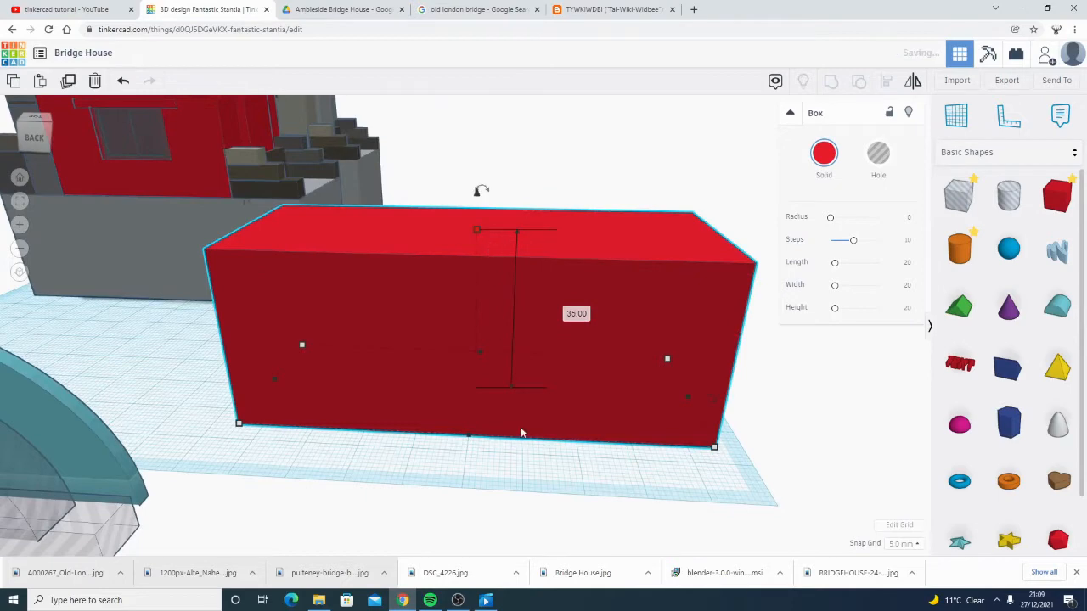
mouse_move(521, 433)
right_mouse_down()
mouse_move(522, 413)
mouse_move(526, 425)
right_mouse_up()
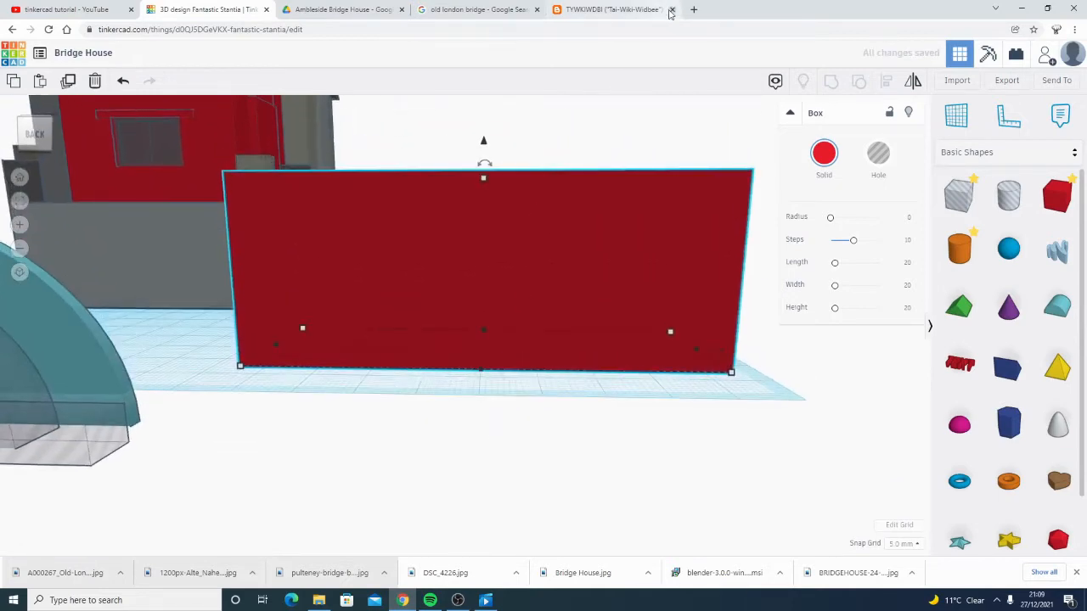
- Switch to Google Drive to examine the bridge in la-casetta.jpg, close the YouTube page and return to the Tinkercad design
left_click(343, 9)
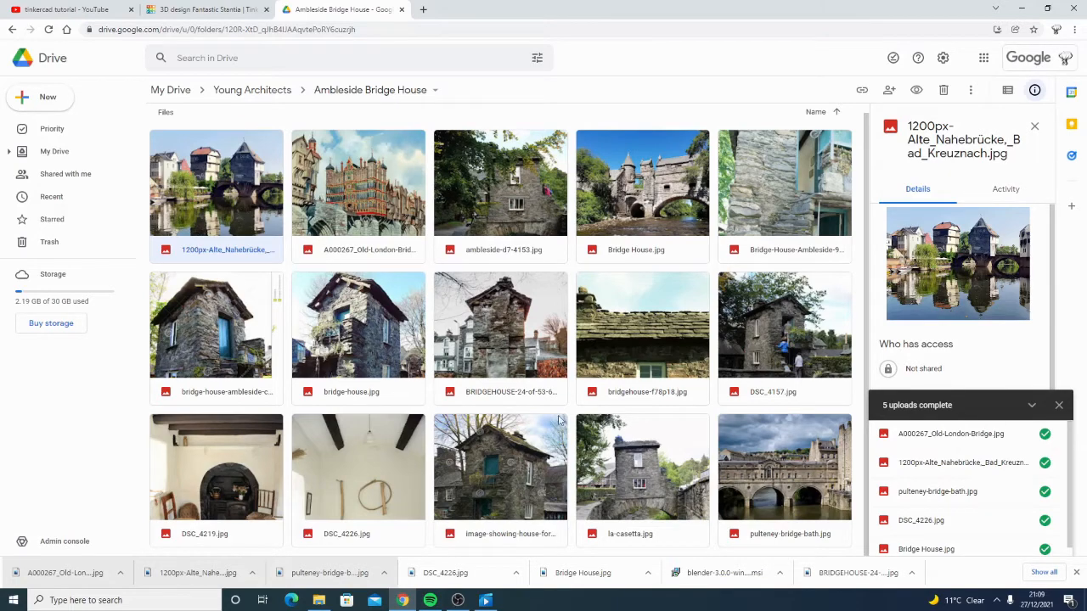
double_click(660, 495)
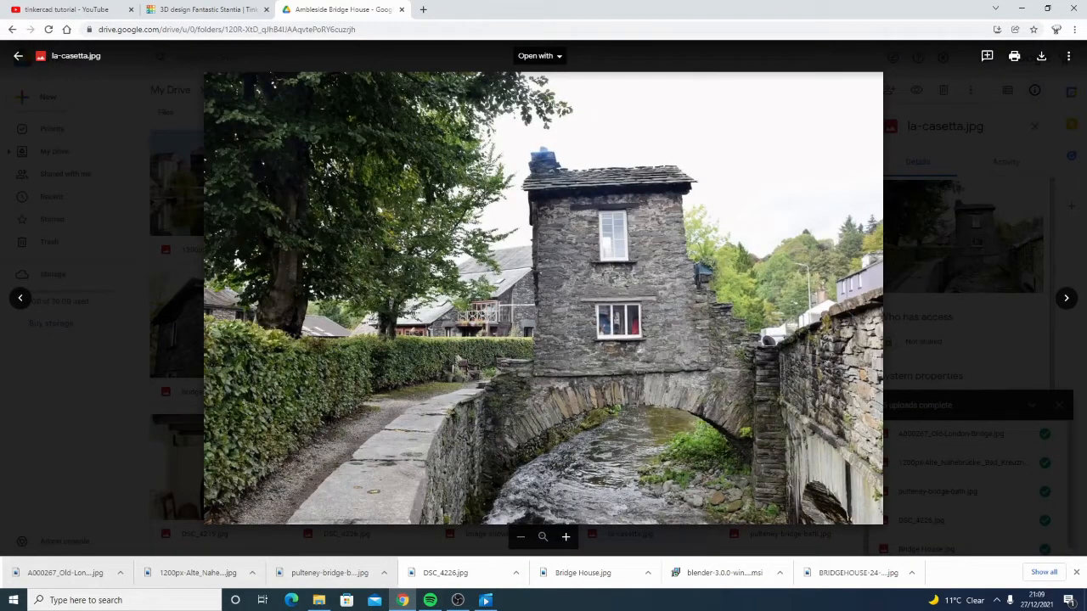
left_click(68, 9)
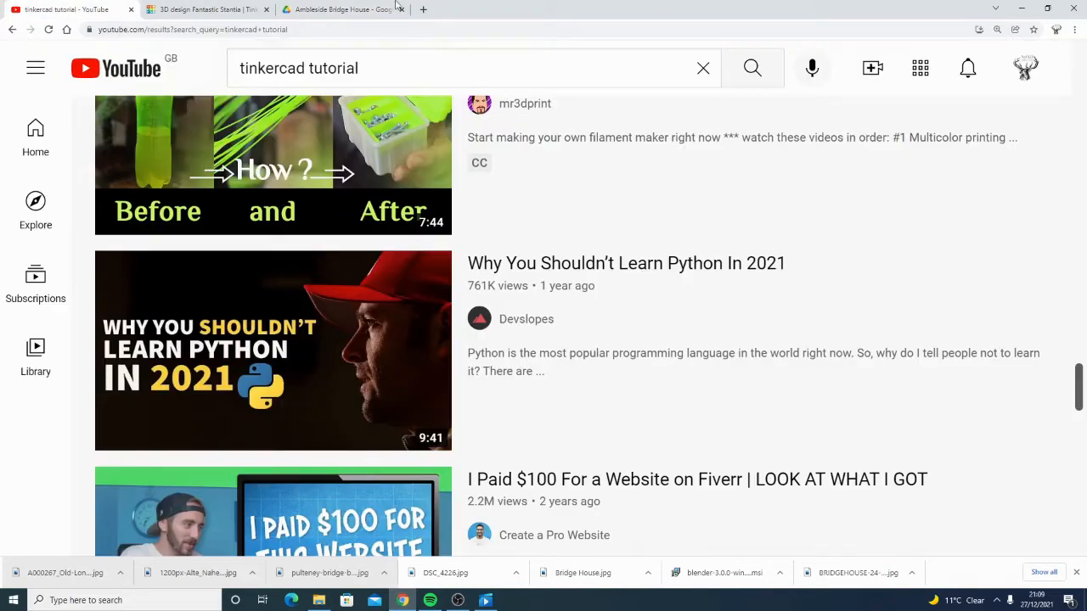
left_click(348, 10)
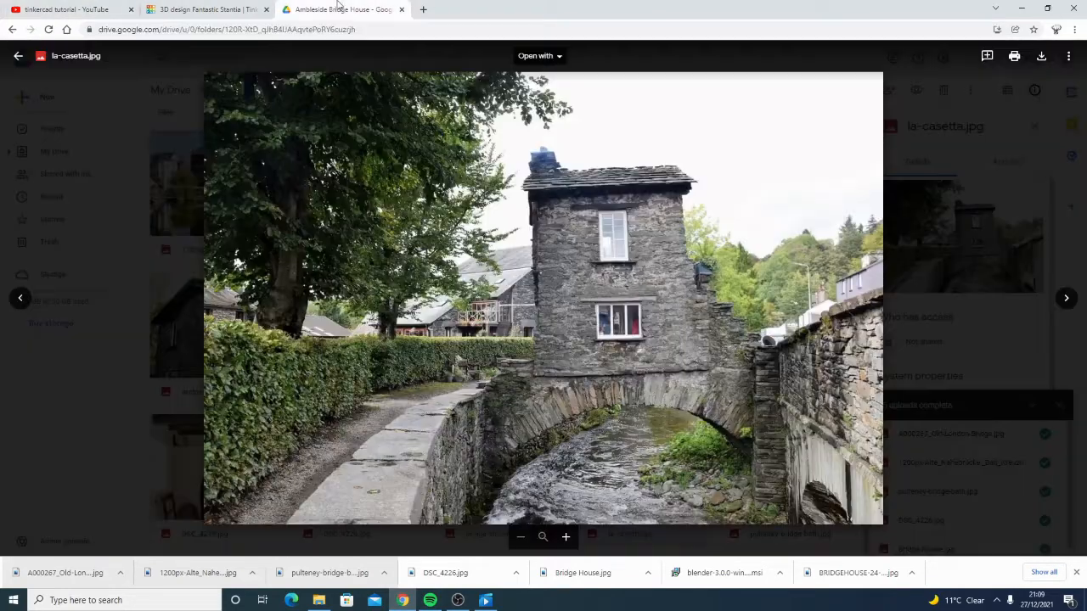
left_click(131, 10)
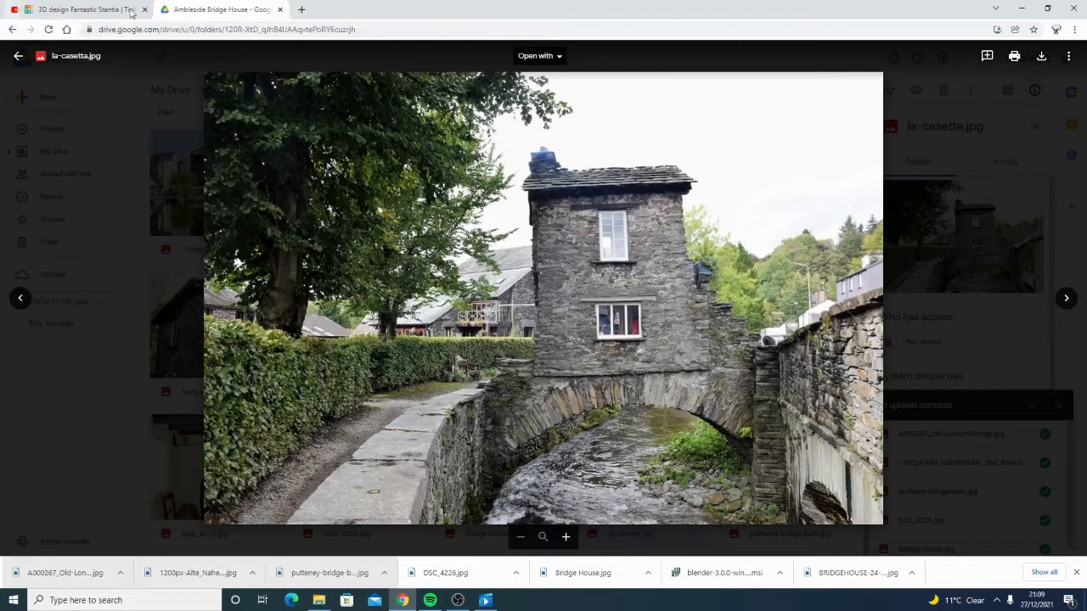
left_click(85, 9)
- Raise the red box's height to 45 mm, then lower its top slightly
left_click_drag(482, 179, 482, 135)
right_click_drag(419, 233, 316, 338)
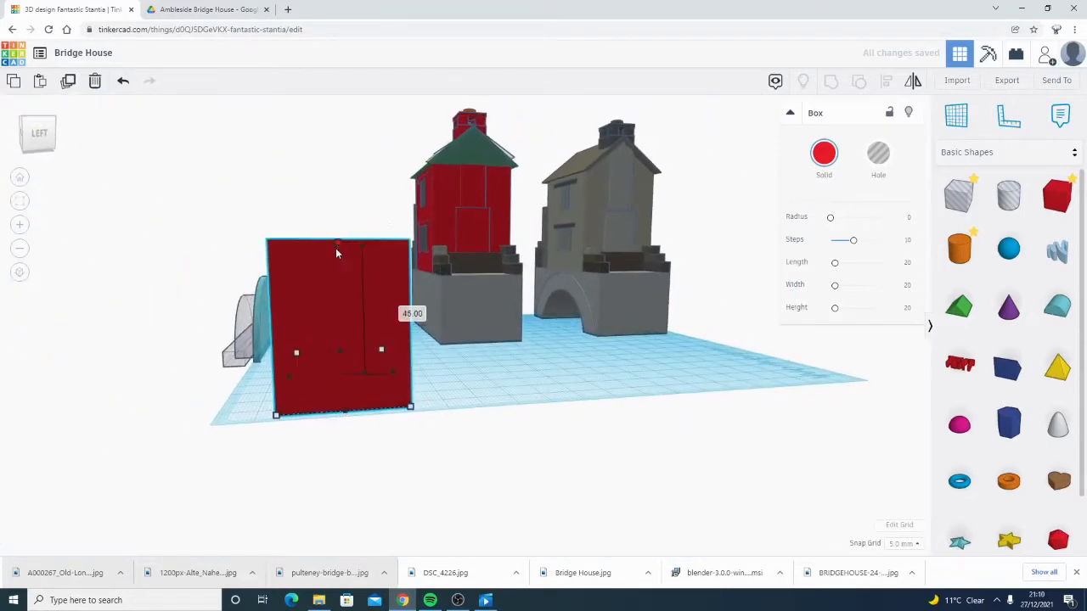
left_click_drag(335, 248, 336, 270)
right_click_drag(322, 286, 604, 339)
- Recolour the box with the pale green preset
left_click(823, 156)
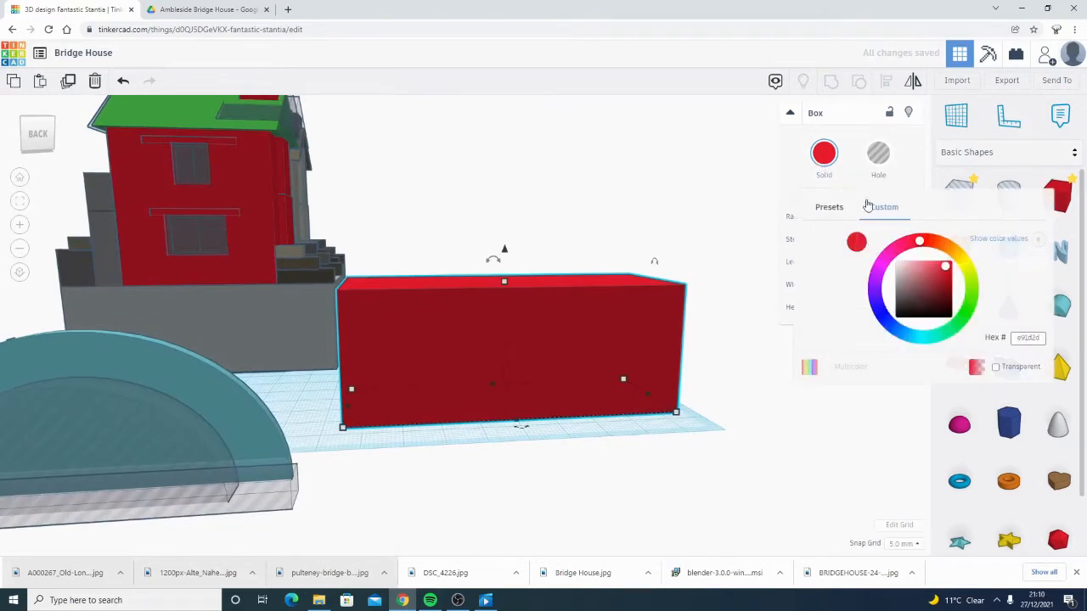
left_click(829, 208)
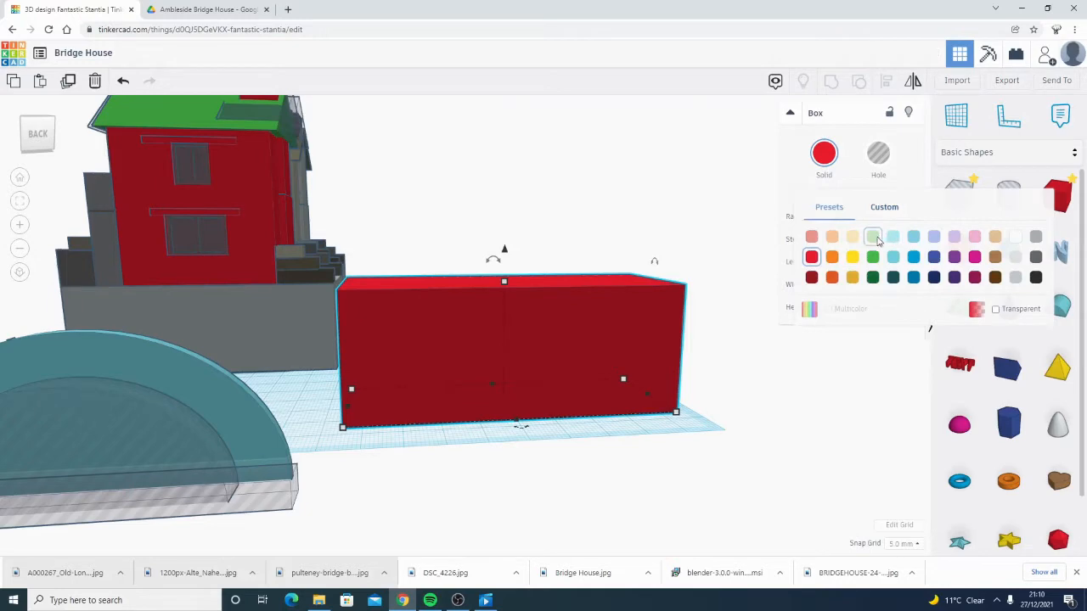
left_click(877, 237)
left_click(559, 211)
- Add a Round Roof at the middle of the green box's long outer face and set the workplane on that face
right_click_drag(560, 318, 399, 356)
left_click(491, 336)
right_click_drag(571, 304, 569, 339)
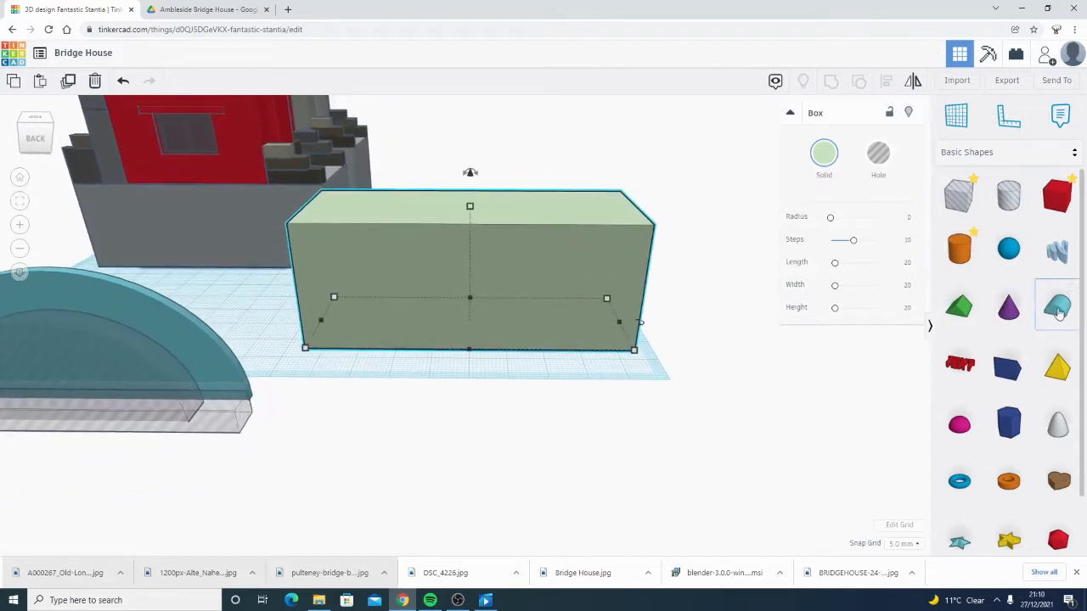
left_click_drag(1058, 313, 465, 345)
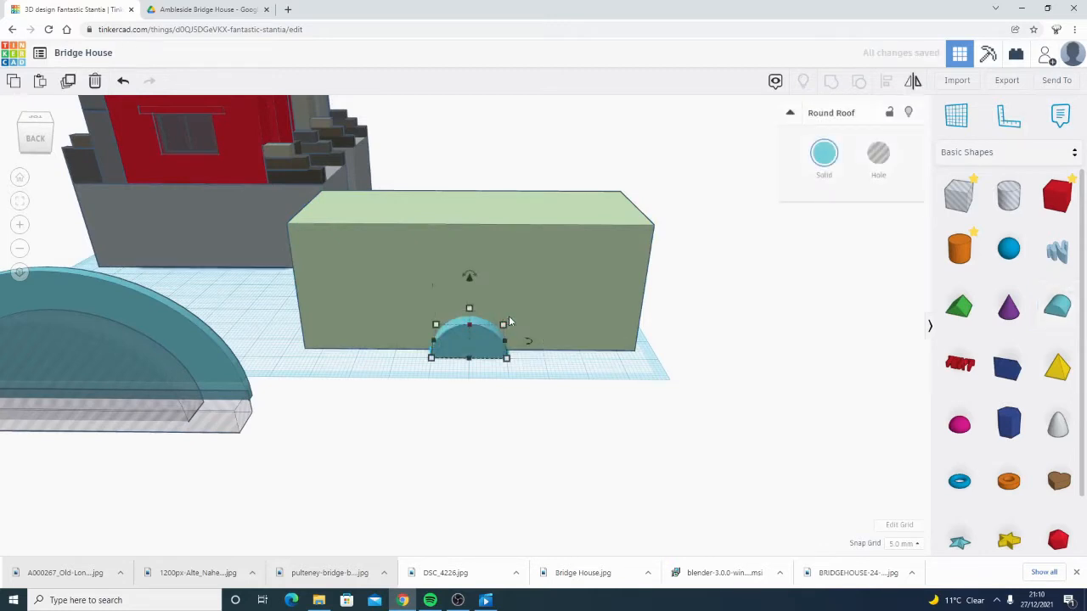
left_click(962, 124)
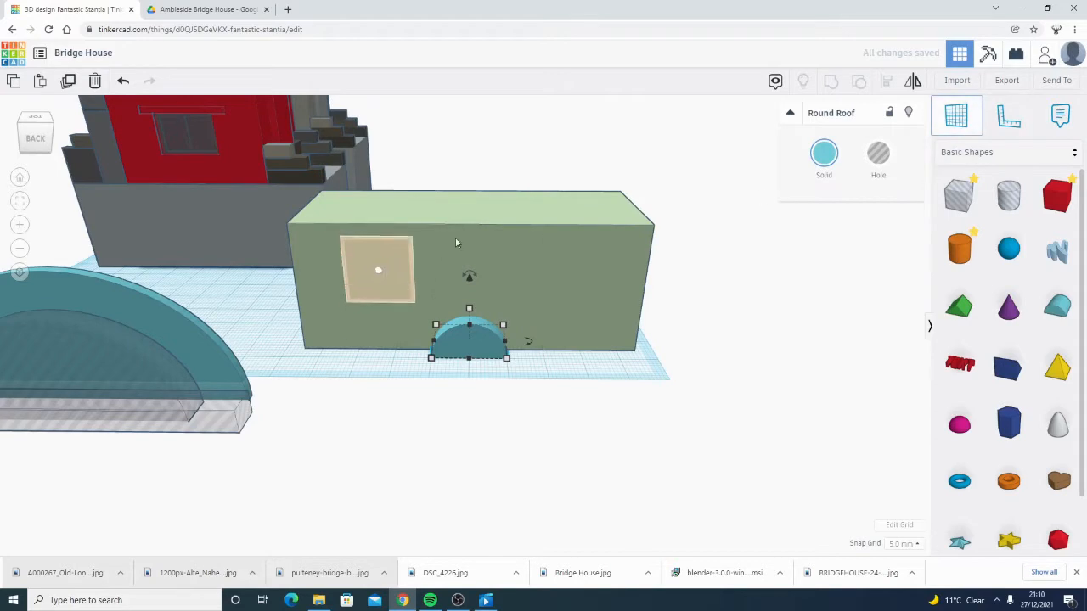
left_click(487, 249)
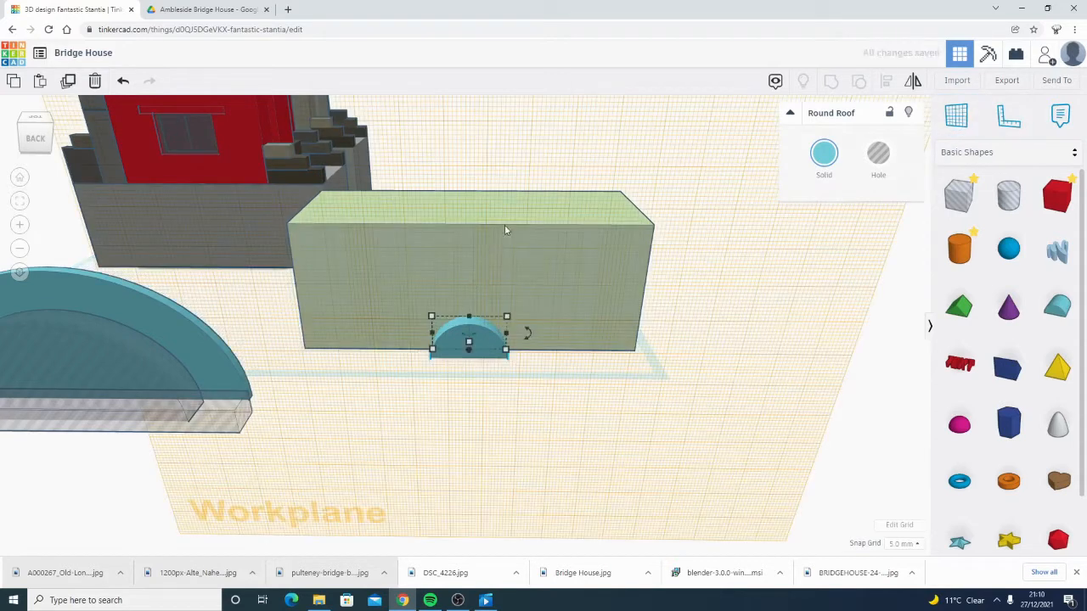
left_click(504, 289, "shift")
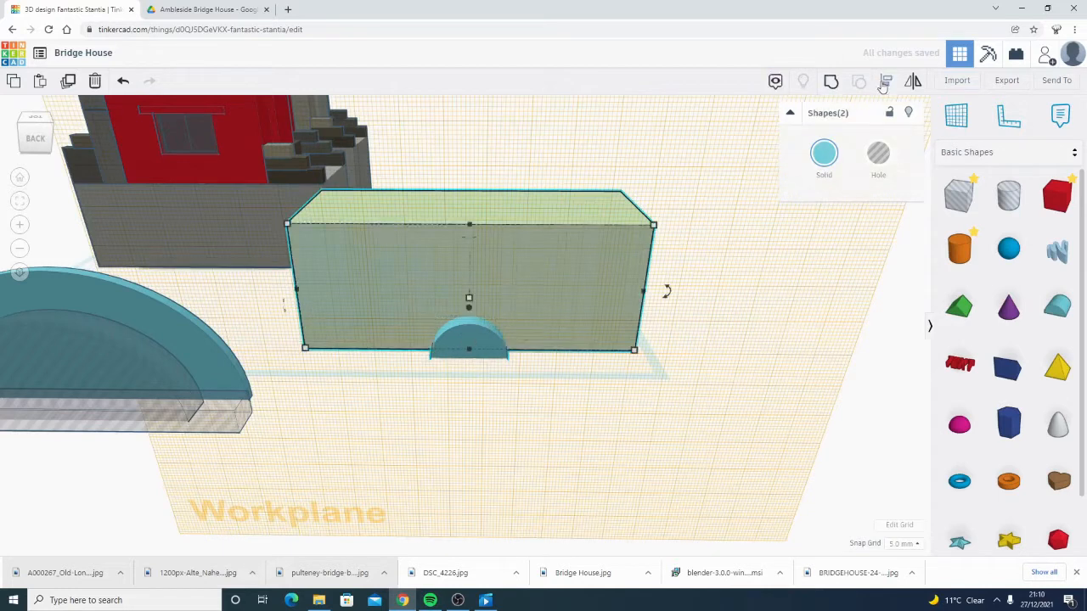
left_click(885, 83)
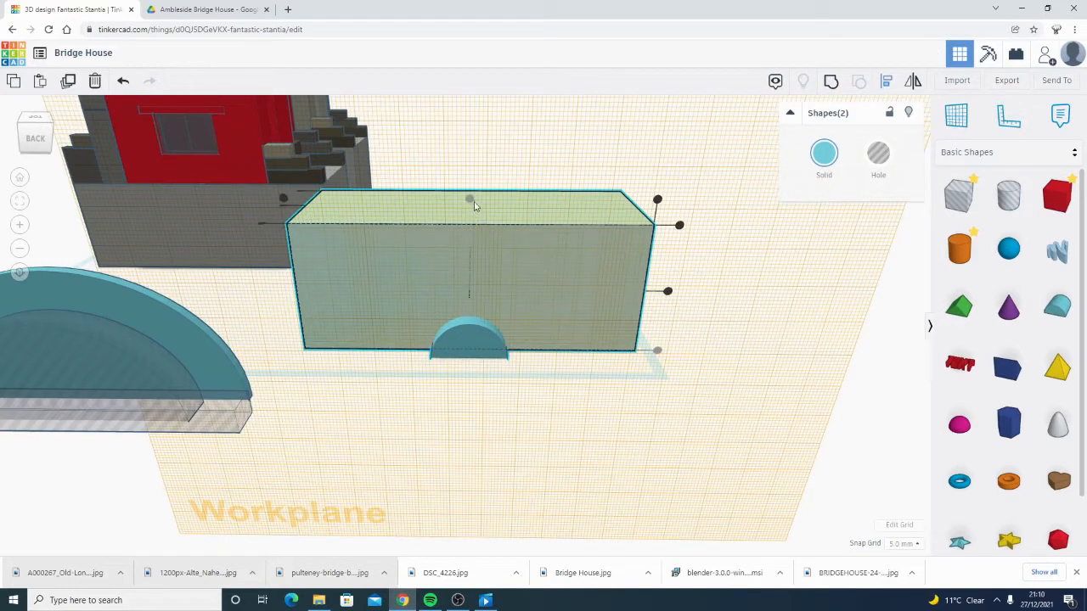
key("Escape")
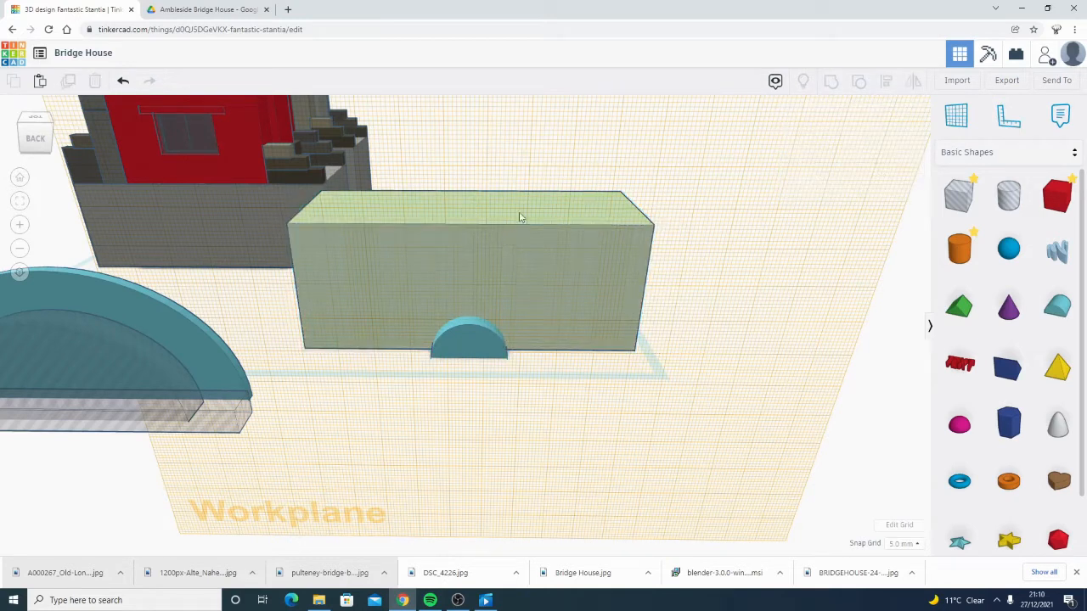
- Scale the round roof up to 84 mm wide and 42 mm high in front of the green box
left_click(480, 343)
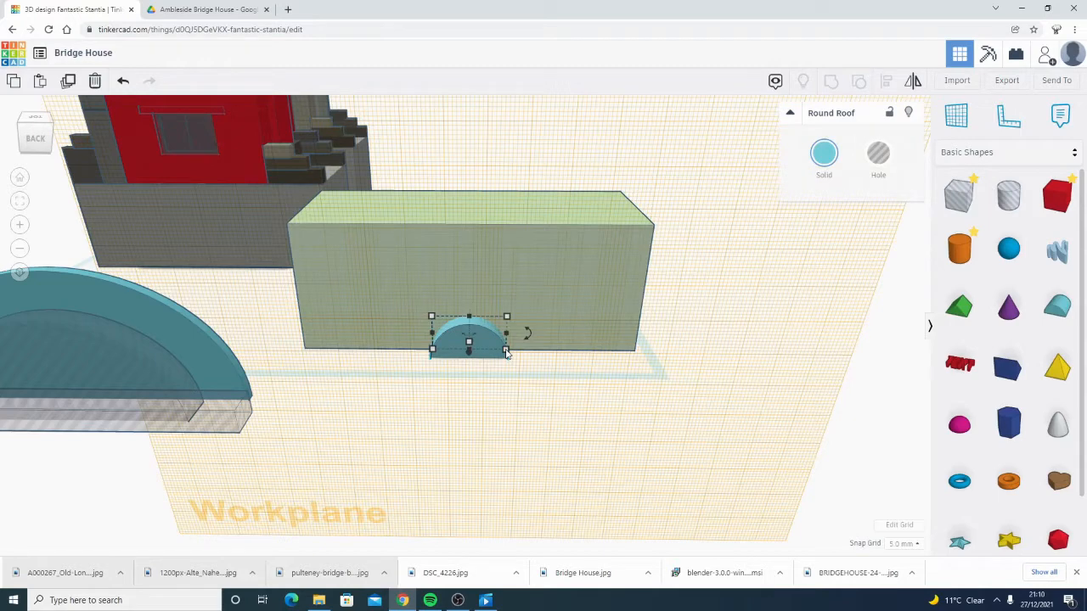
left_click_drag(507, 354, 550, 399)
right_click_drag(675, 396, 721, 372)
right_click_drag(626, 268, 518, 289)
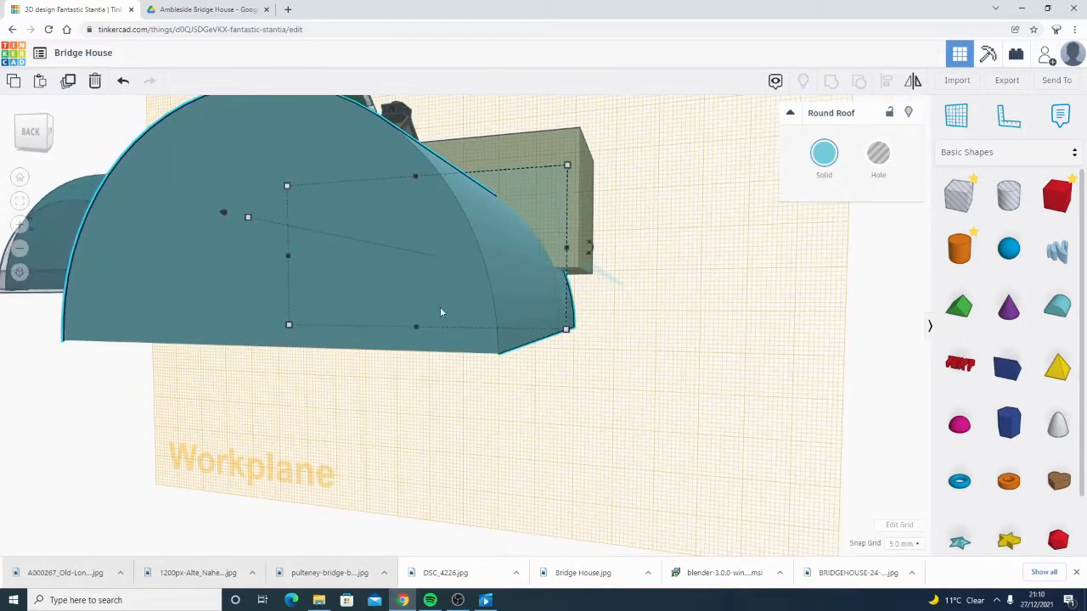
right_click_drag(332, 271, 491, 276)
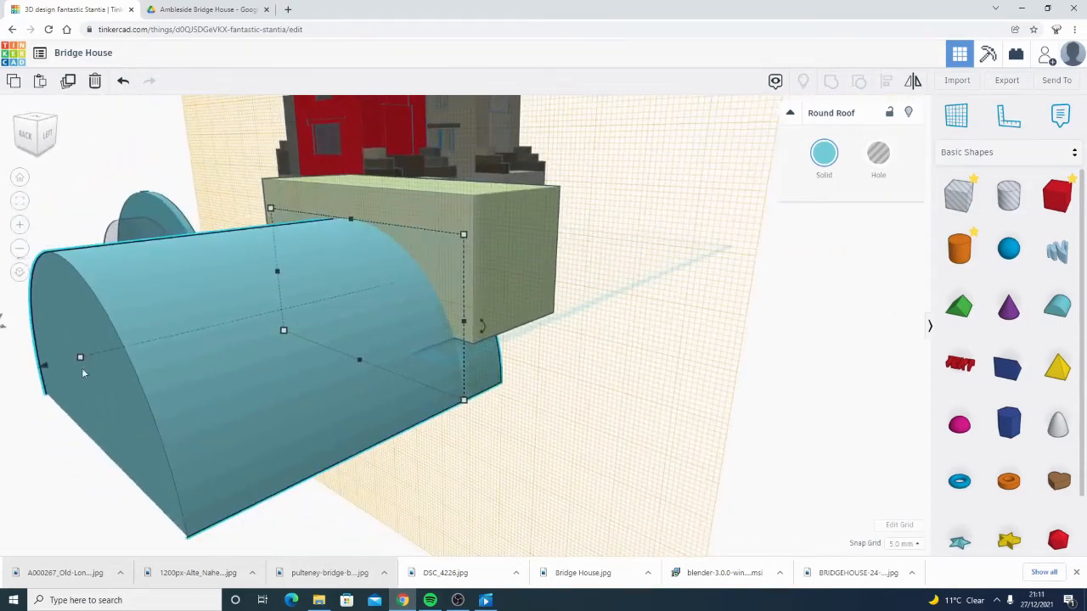
right_click_drag(109, 360, 310, 268)
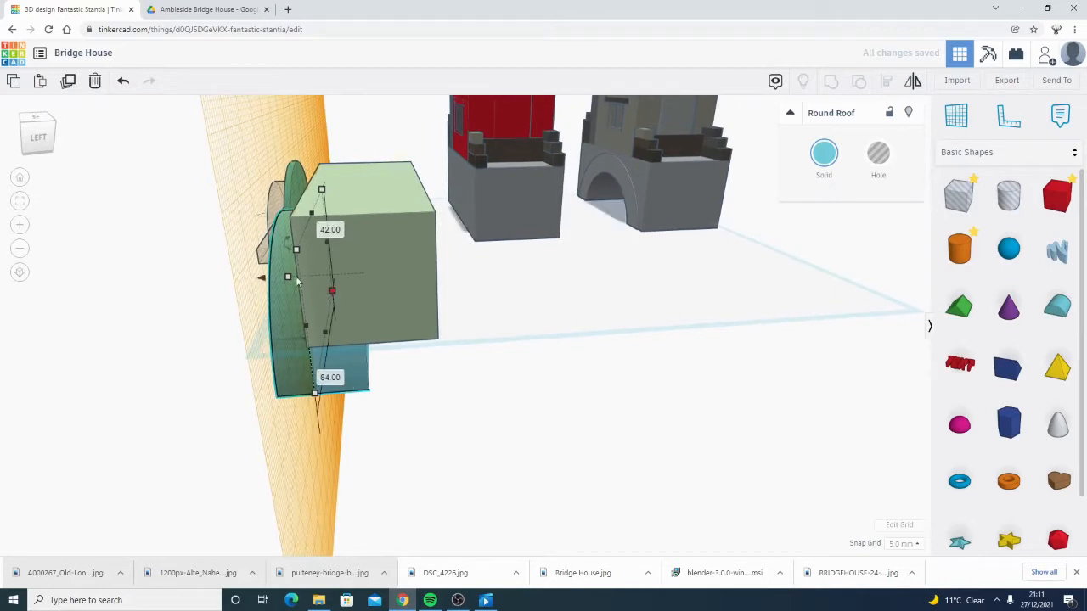
- Adjust the round roof's depth, push it right through the green box and restore the default workplane
left_click_drag(289, 281, 256, 318)
right_click_drag(256, 318, 219, 301)
left_click_drag(210, 298, 264, 295)
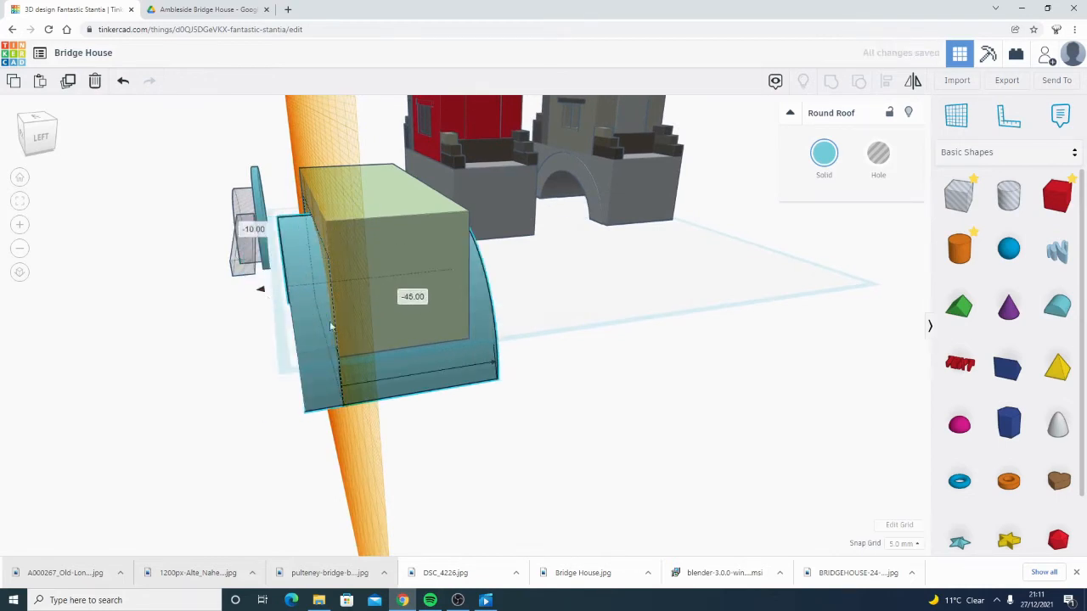
left_click(476, 424)
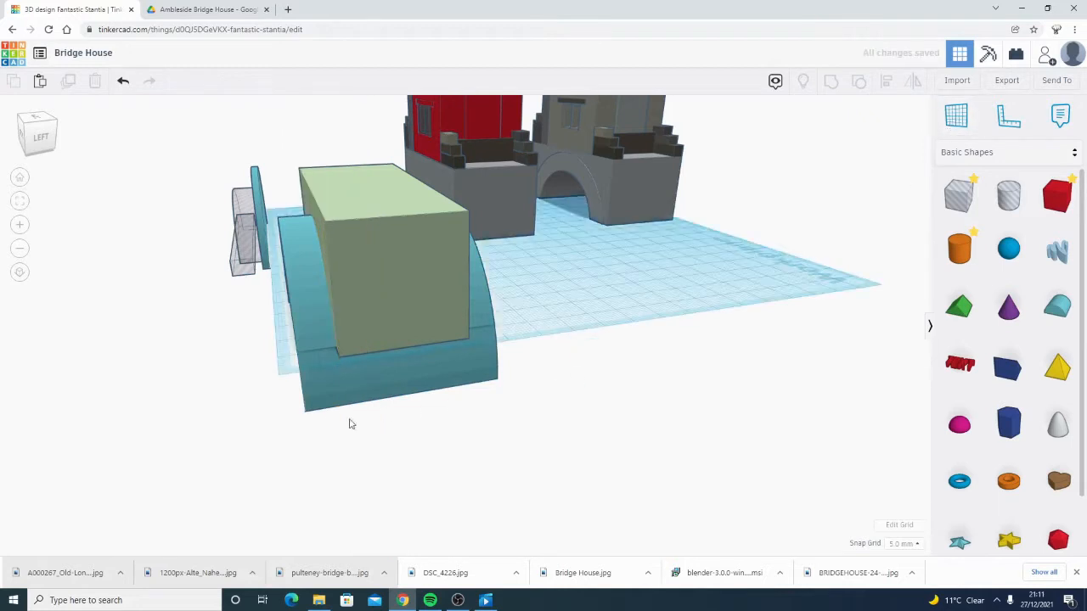
right_click_drag(348, 425, 515, 399)
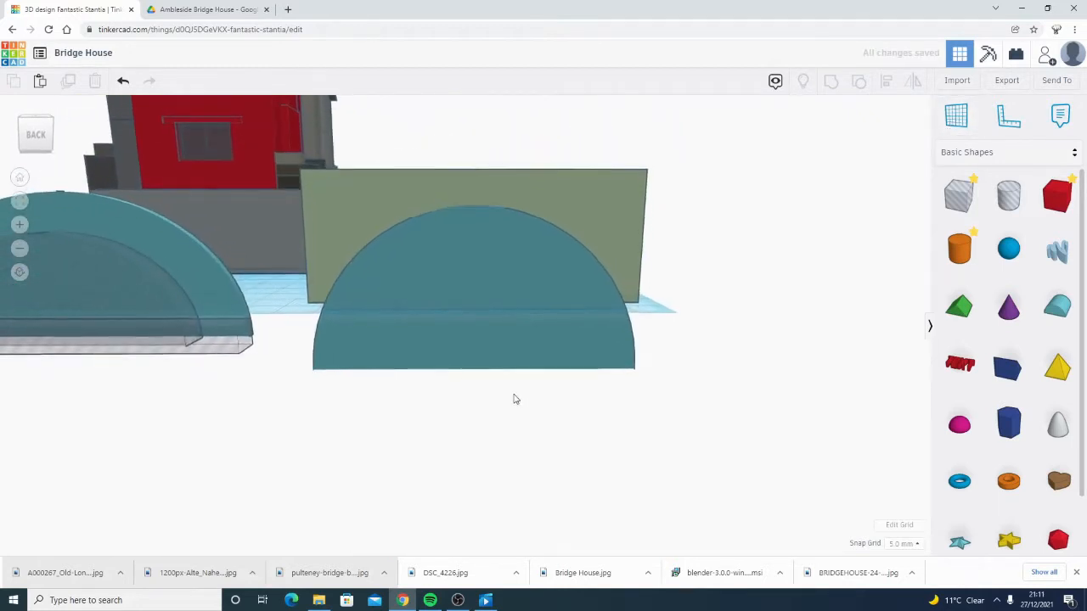
- Turn the round roof into a hole and group it with the green box to cut the bridge arch
left_click(482, 189)
right_click_drag(548, 278, 514, 381)
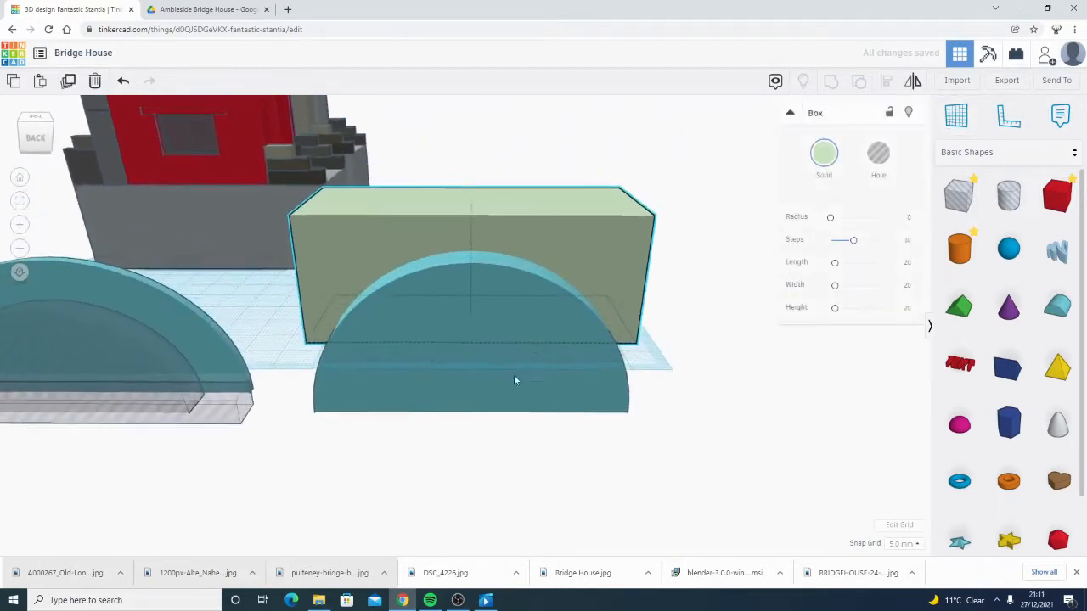
left_click(513, 381)
left_click(877, 153)
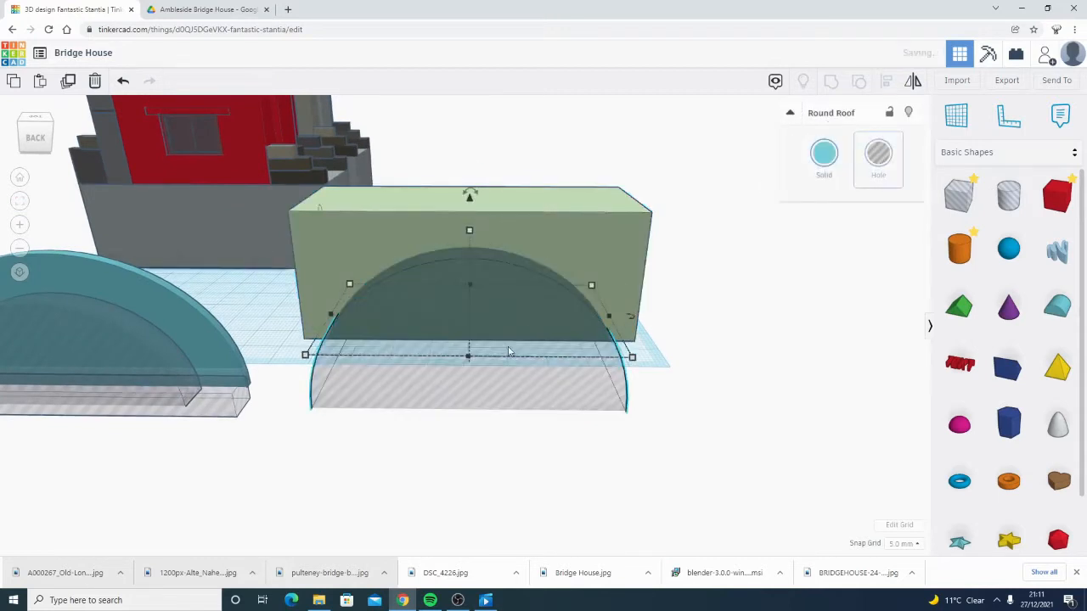
left_click(606, 157)
left_click(517, 280)
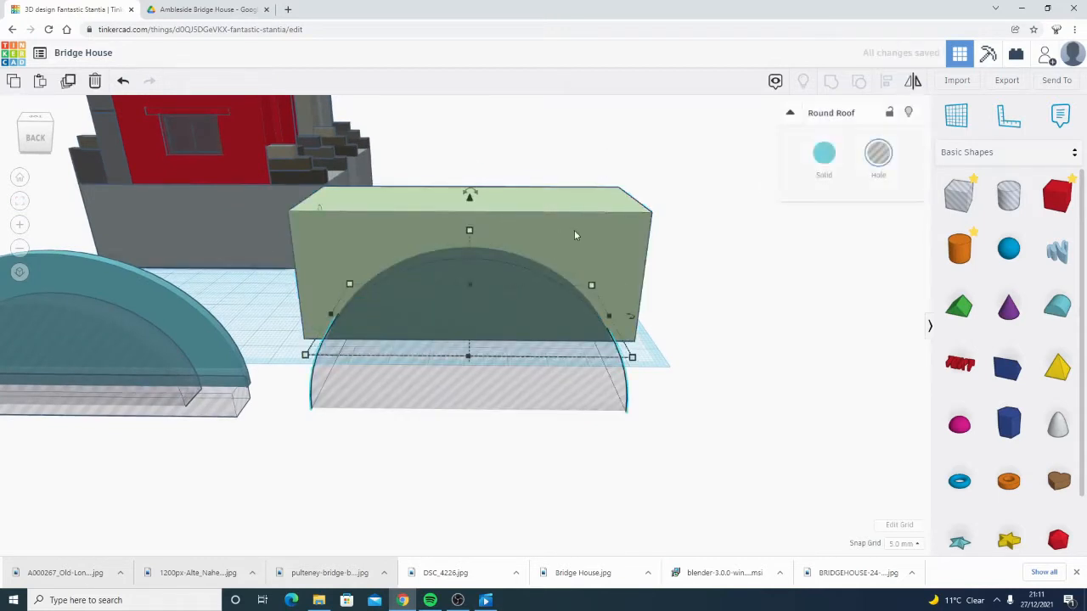
left_click(572, 232, "shift")
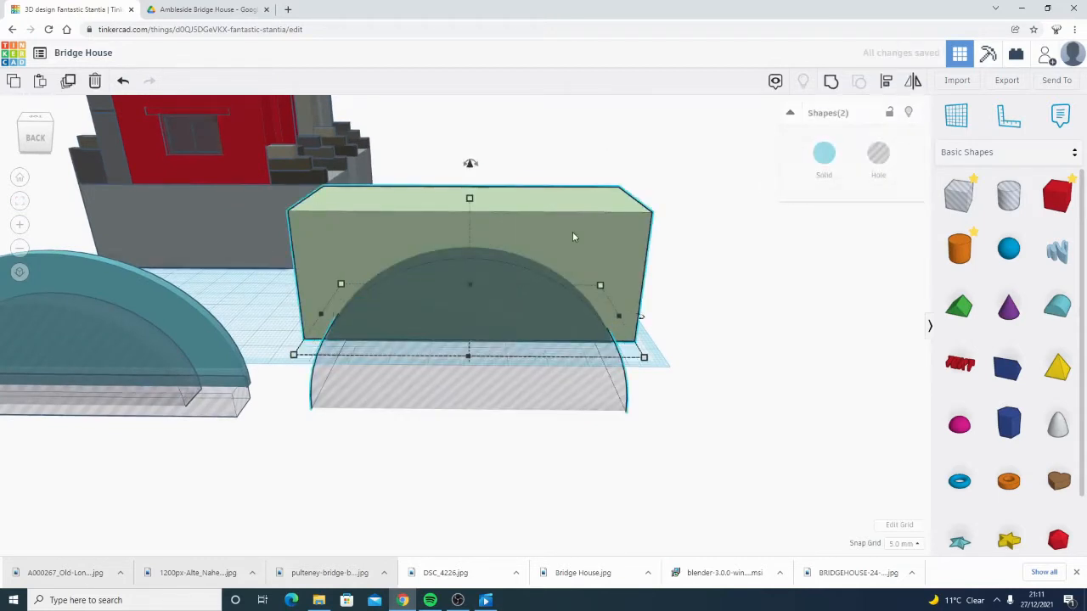
left_click(831, 81)
left_click(288, 315)
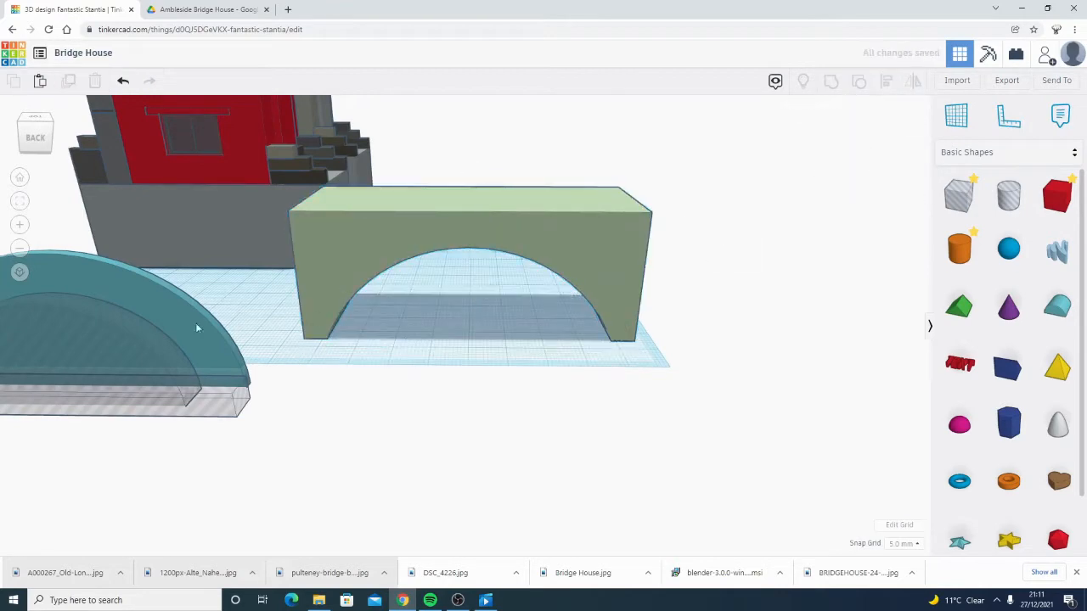
- Examine the bases of the two existing houses and compare them with the new green arched bridge from several sides
right_click_drag(195, 328, 559, 291)
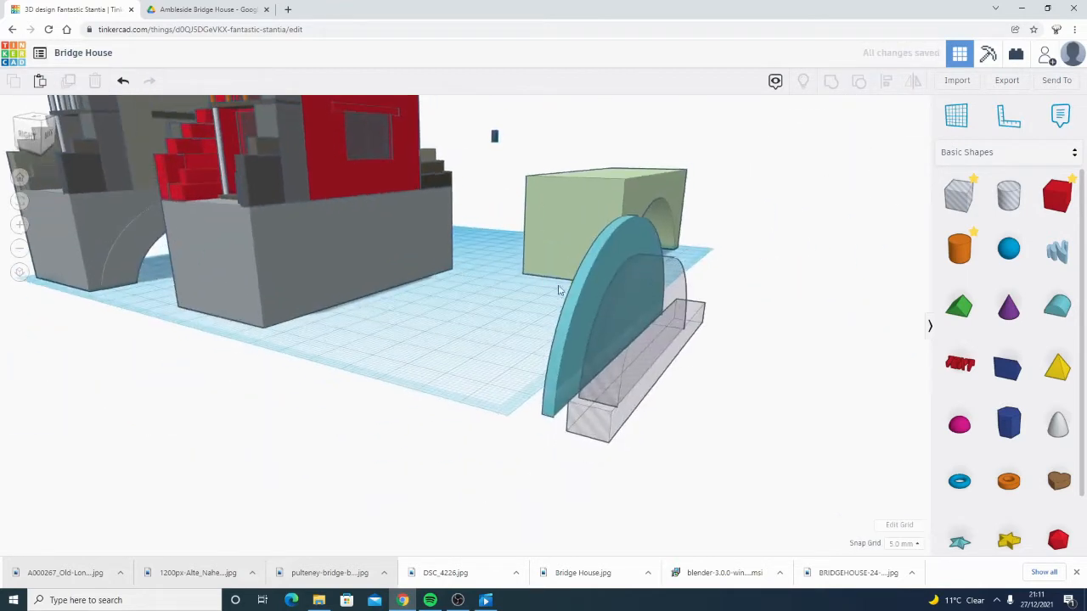
right_click_drag(178, 308, 346, 307)
scroll(372, 345, "up", 5)
right_click_drag(422, 355, 386, 328)
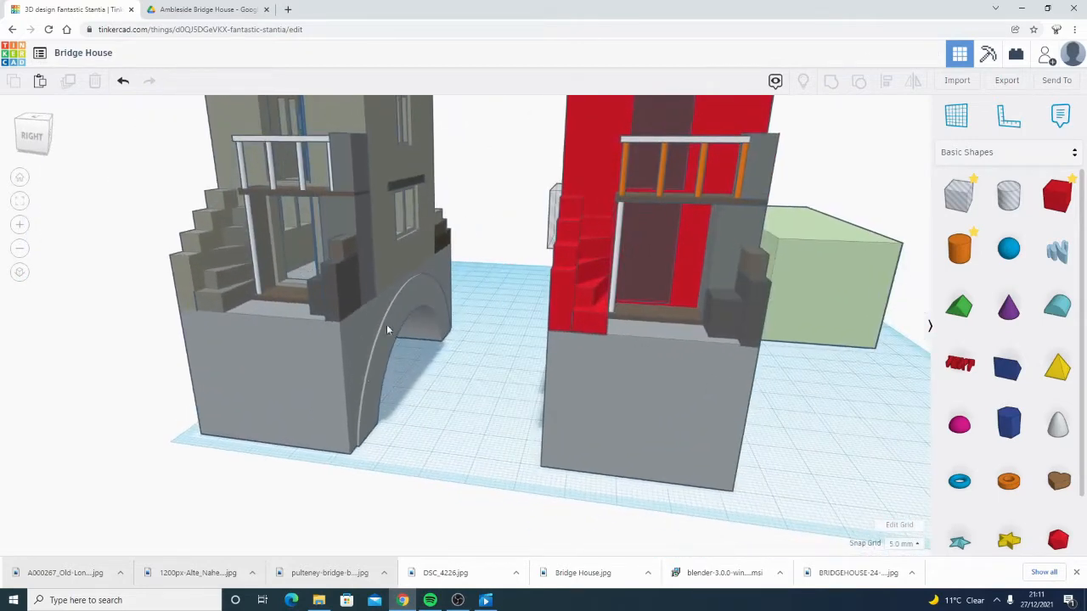
right_click_drag(820, 332, 646, 347)
scroll(645, 346, "down", 3)
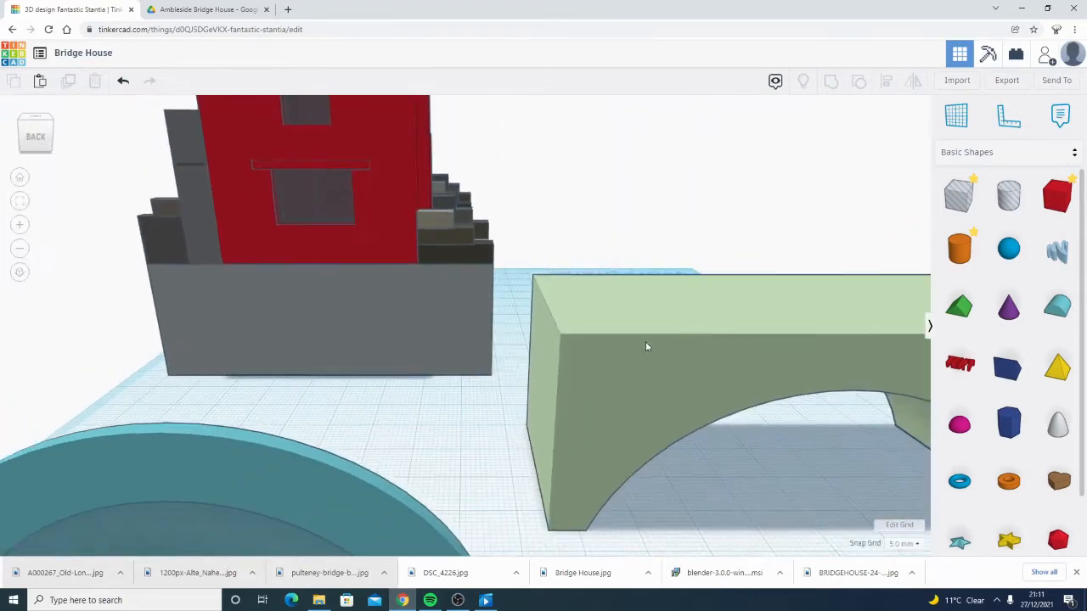
right_click_drag(738, 355, 576, 344)
scroll(528, 400, "down", 3)
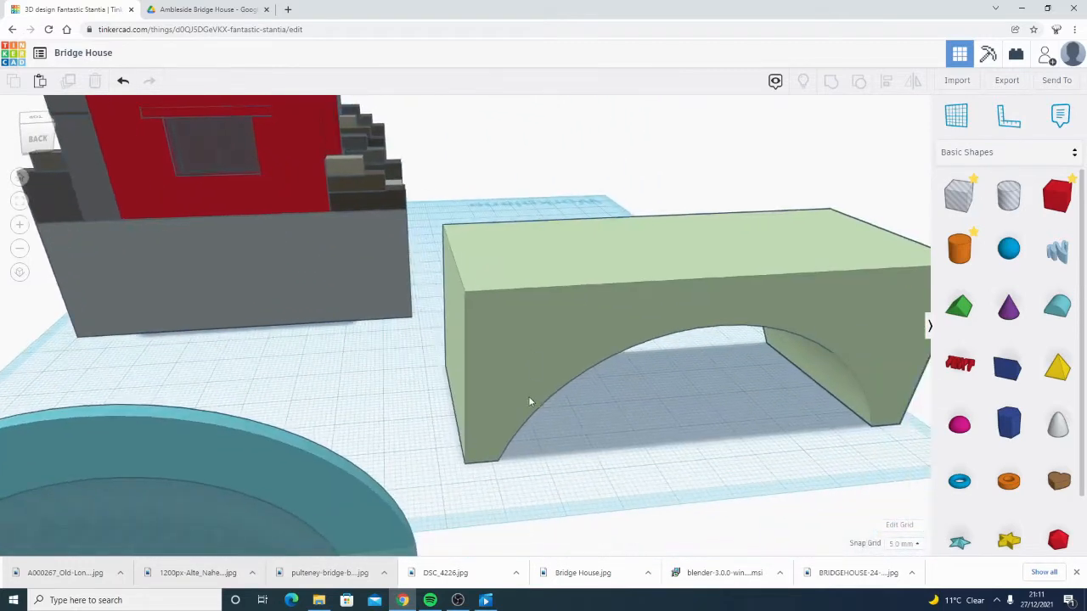
right_click_drag(671, 332, 665, 402)
right_click_drag(442, 237, 587, 332)
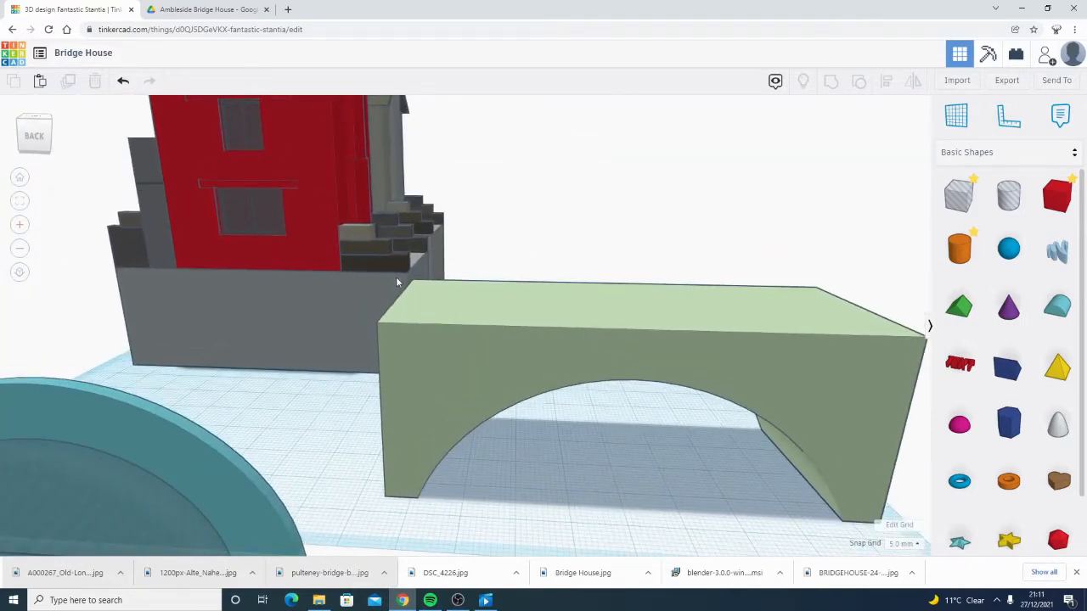
right_click_drag(395, 277, 648, 297)
middle_click_drag(641, 341, 653, 300)
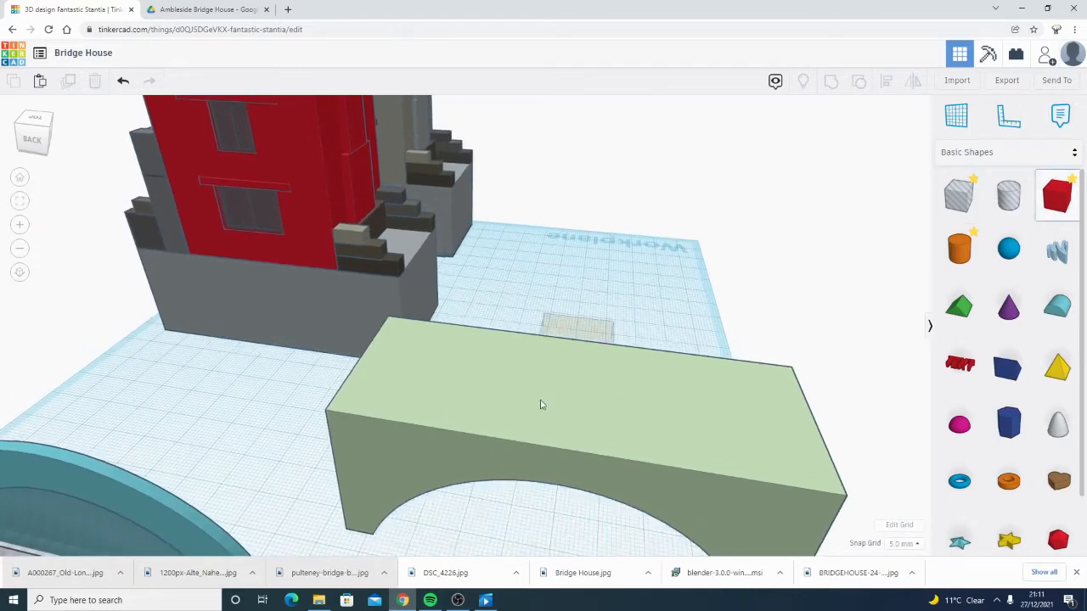
- Set the workplane on the green bridge's top face and place a red box on it
left_click(956, 116)
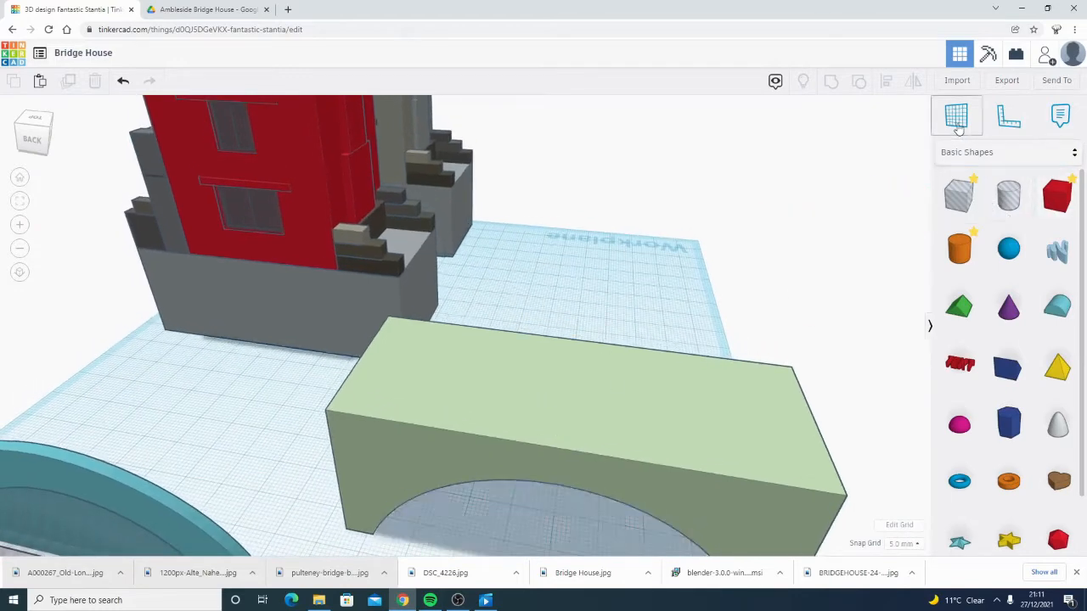
left_click(558, 402)
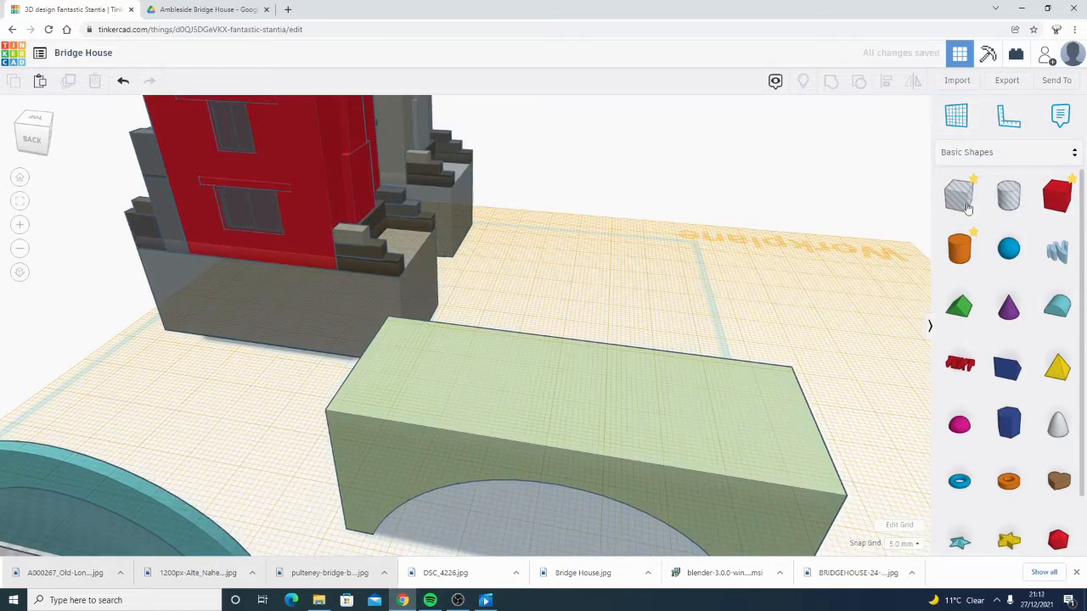
left_click(1056, 207)
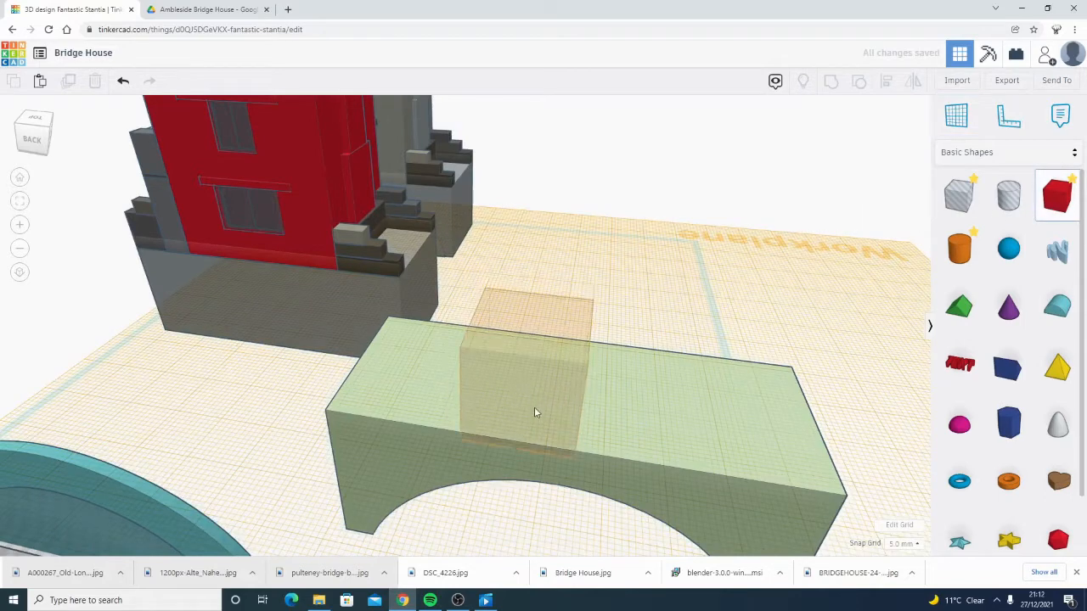
left_click(537, 407)
- Check the green bridge's depth and set the red box's matching dimension to 35 mm
right_click_drag(692, 416, 417, 451)
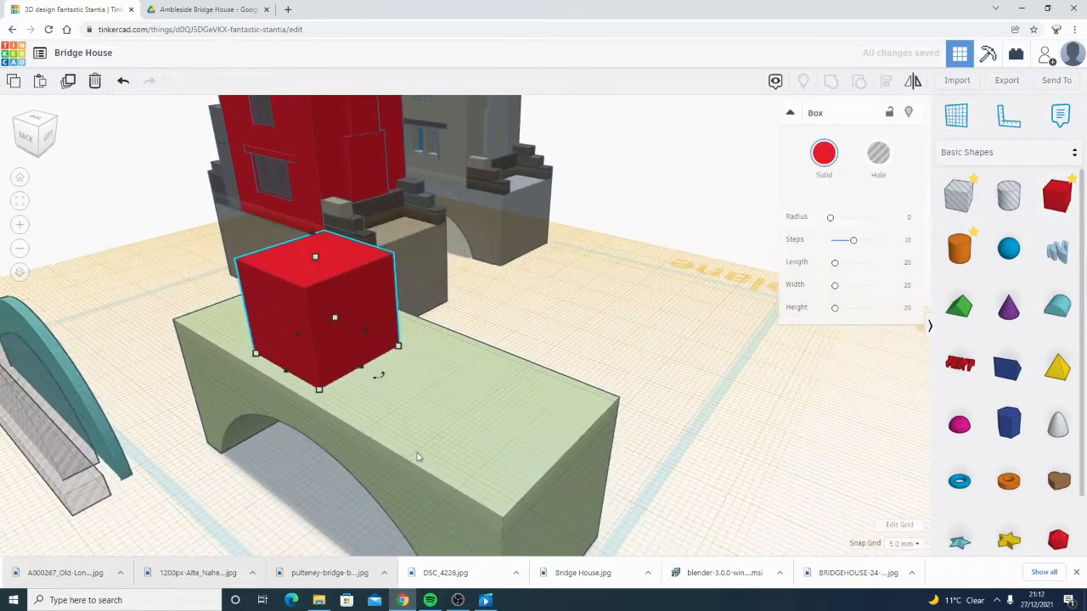
left_click(361, 437)
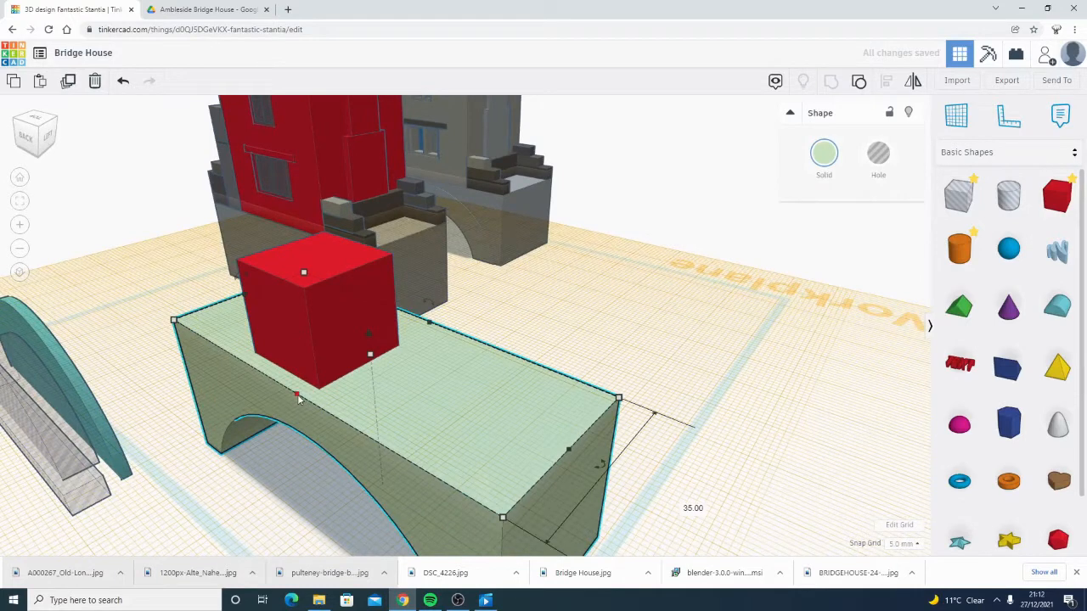
left_click(321, 381)
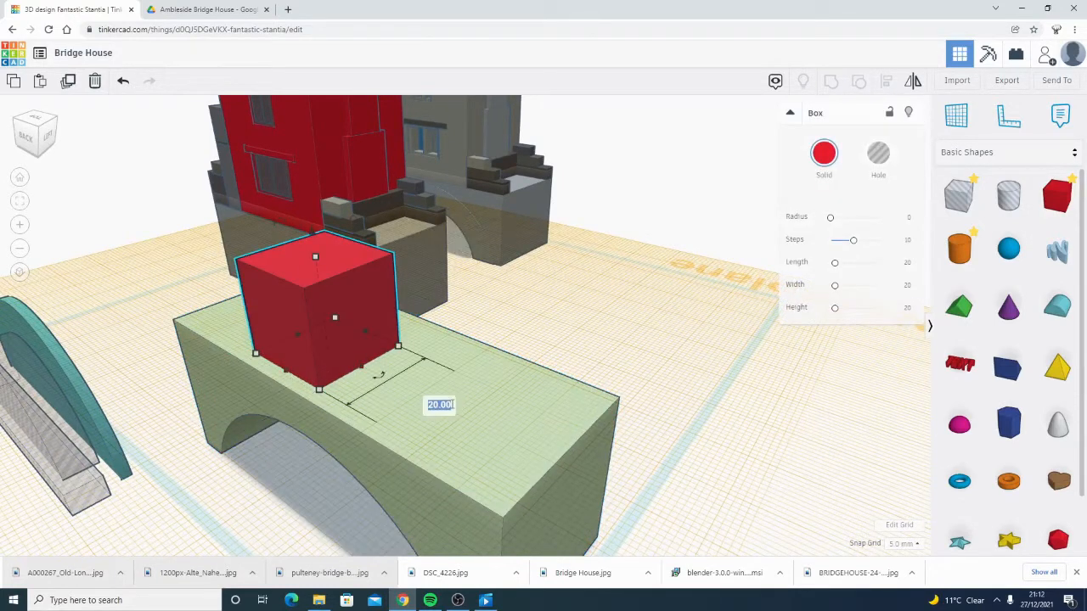
left_click(439, 406)
type("35")
key("Return")
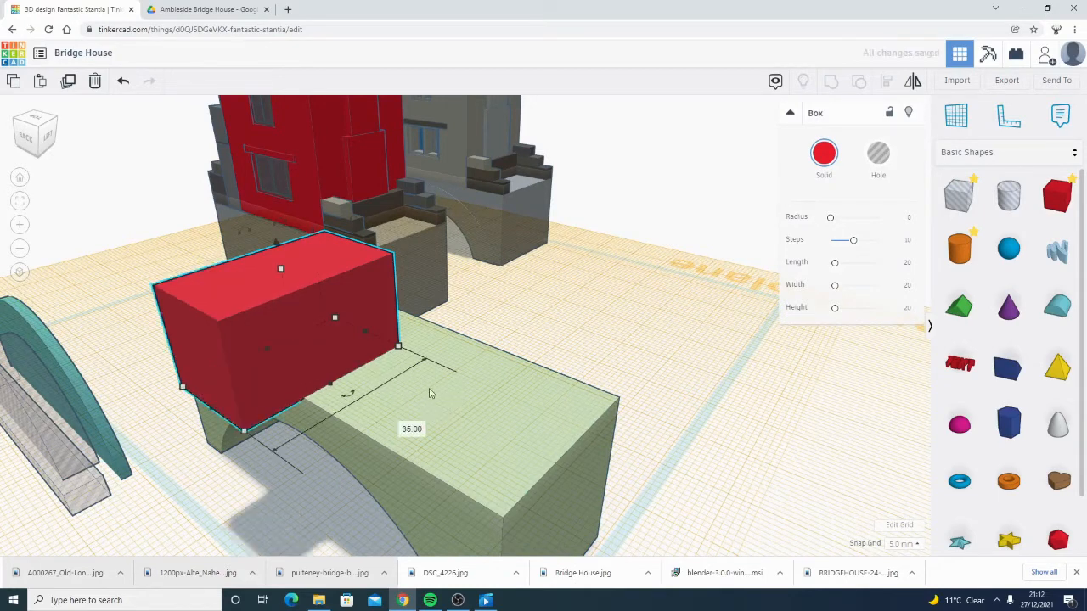
- Widen the red box along the bridge's length to 25 mm
right_click_drag(638, 324, 552, 350)
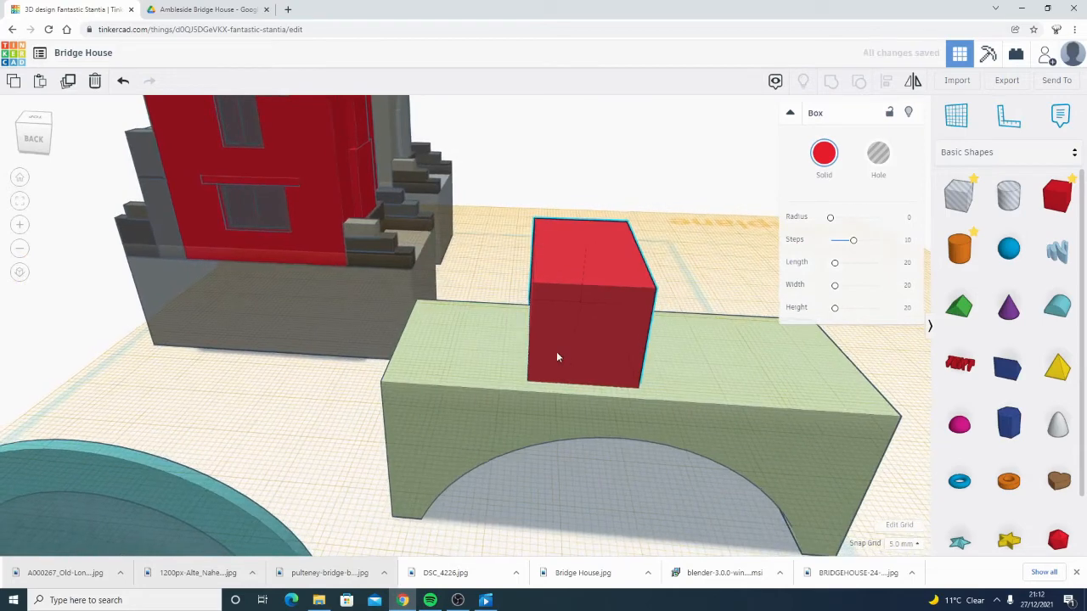
left_click(475, 374)
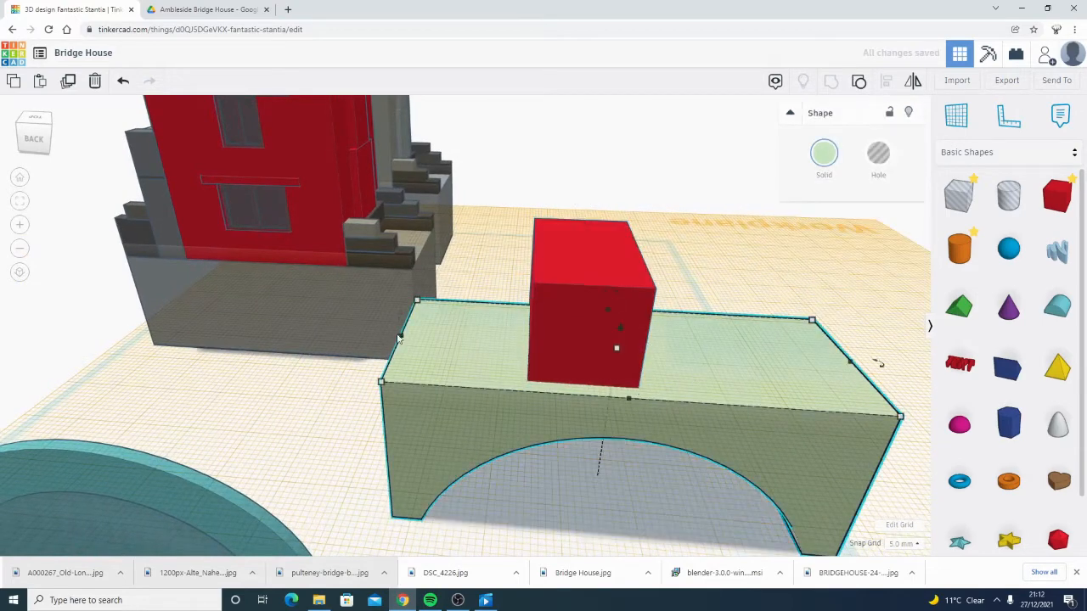
left_click(576, 326)
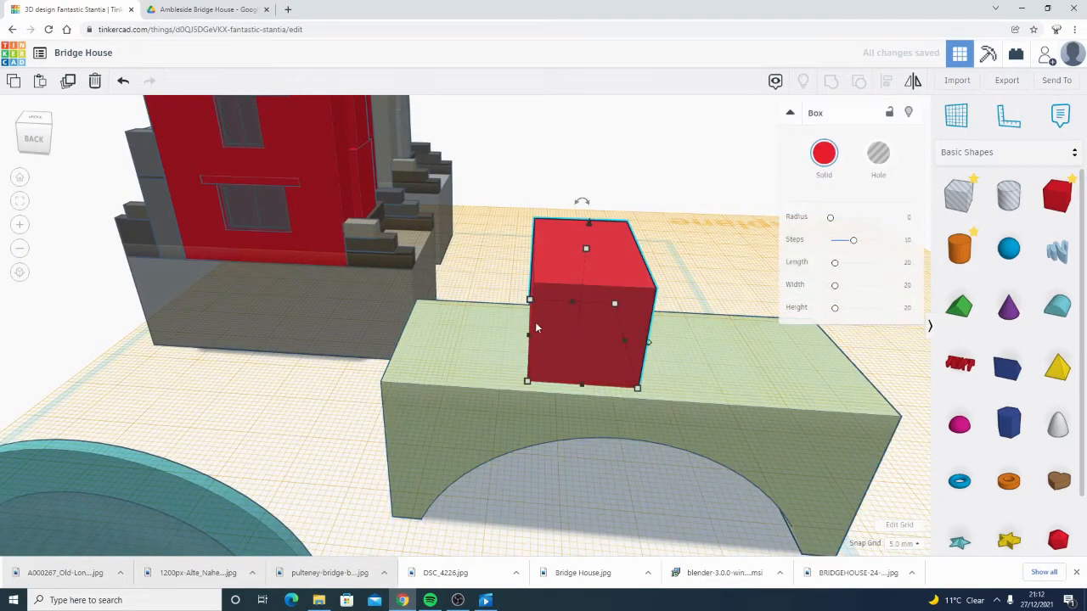
left_click_drag(536, 328, 505, 340)
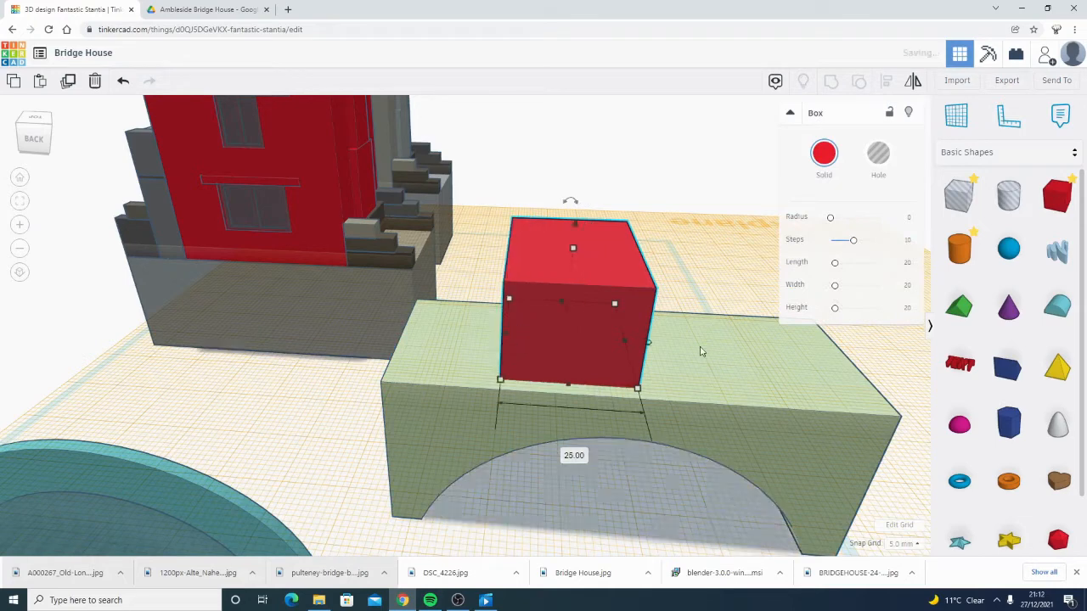
- Align the red box with the green bridge so it is centred along the bridge's length
right_click_drag(700, 351, 514, 351)
left_click(617, 400, "shift")
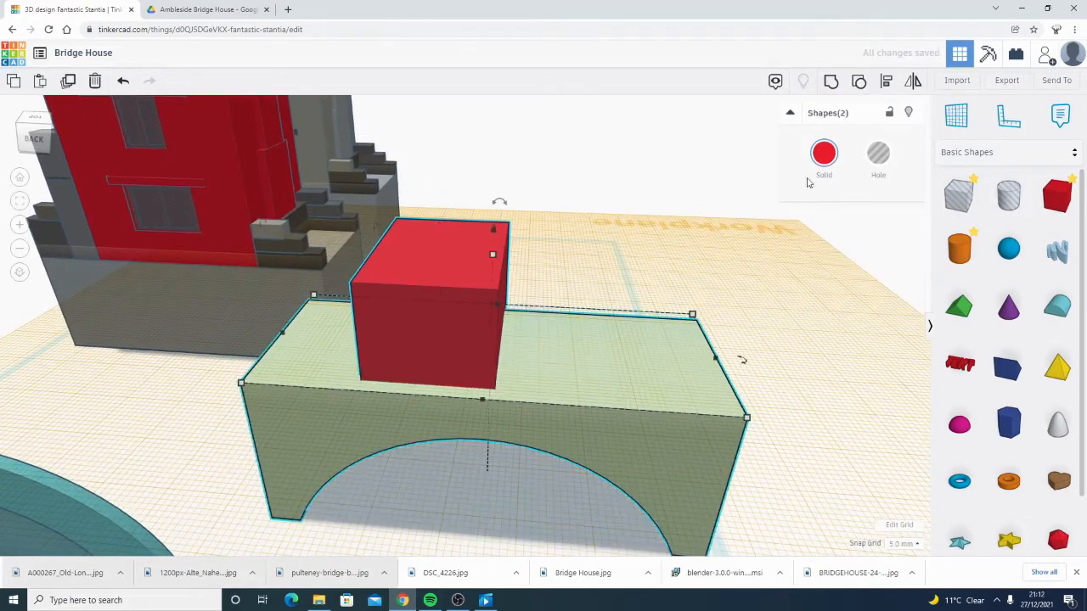
left_click(887, 82)
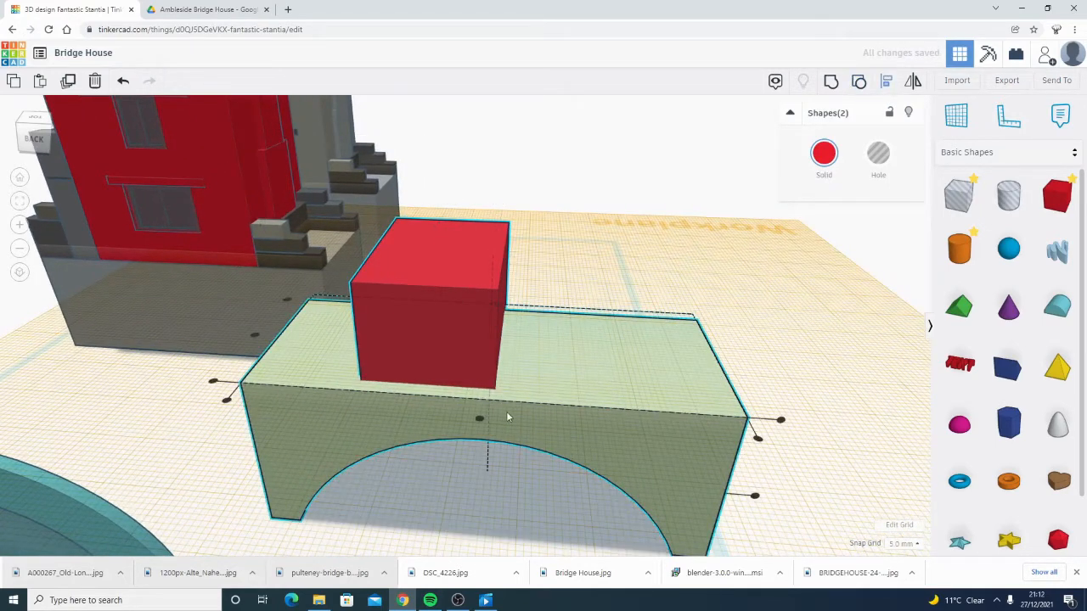
left_click(482, 416)
left_click(672, 214)
- Align the red box with the bridge across its depth so their long faces sit flush
right_click_drag(661, 327, 371, 257)
left_click(371, 263)
left_click(373, 320, "shift")
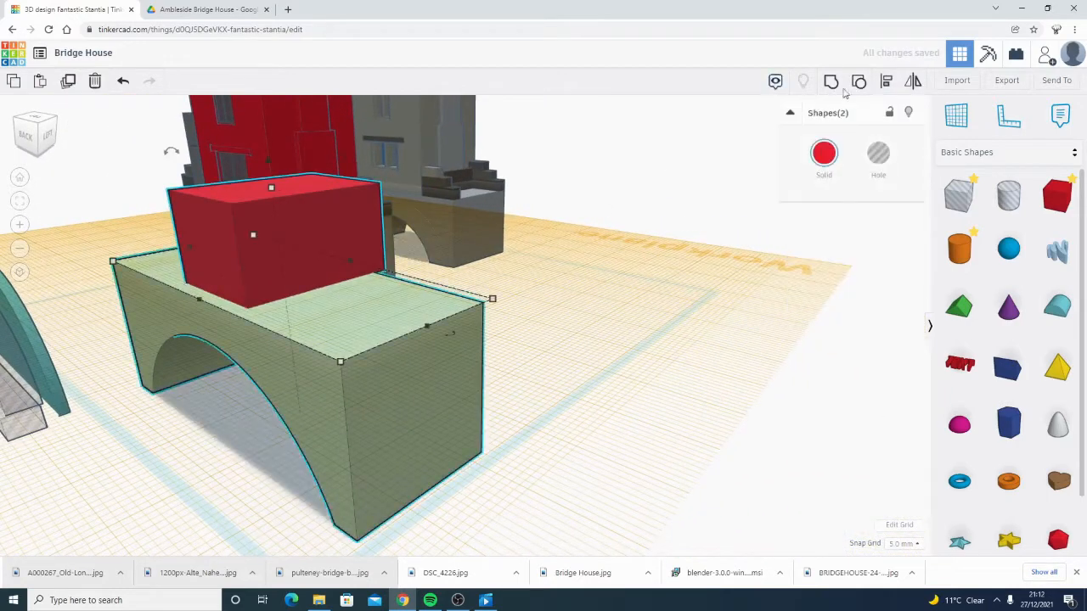
left_click(882, 82)
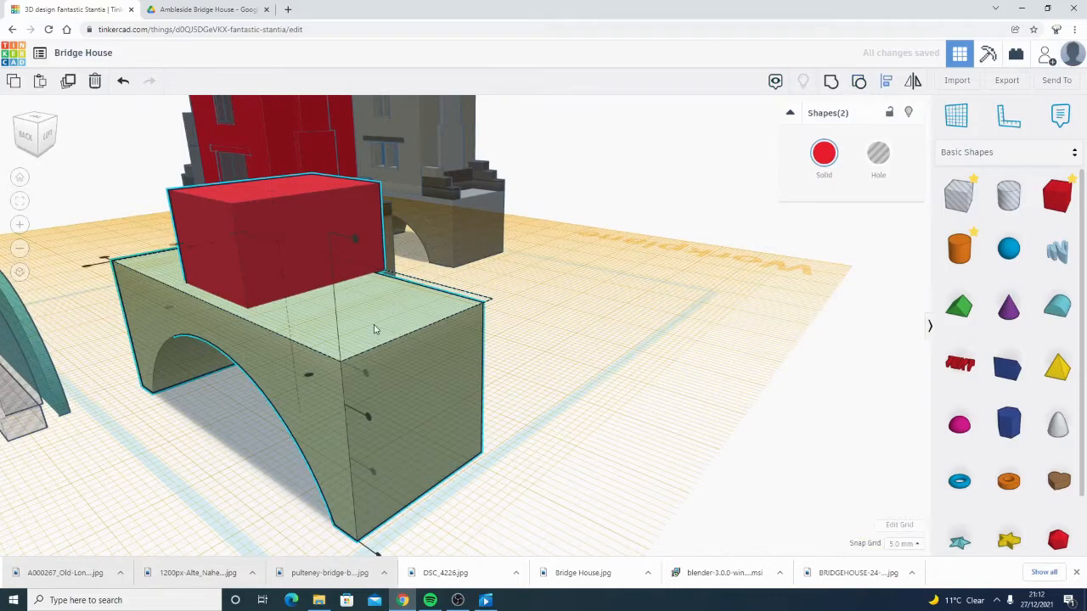
right_click_drag(373, 363, 637, 358)
left_click(494, 451)
left_click(577, 202)
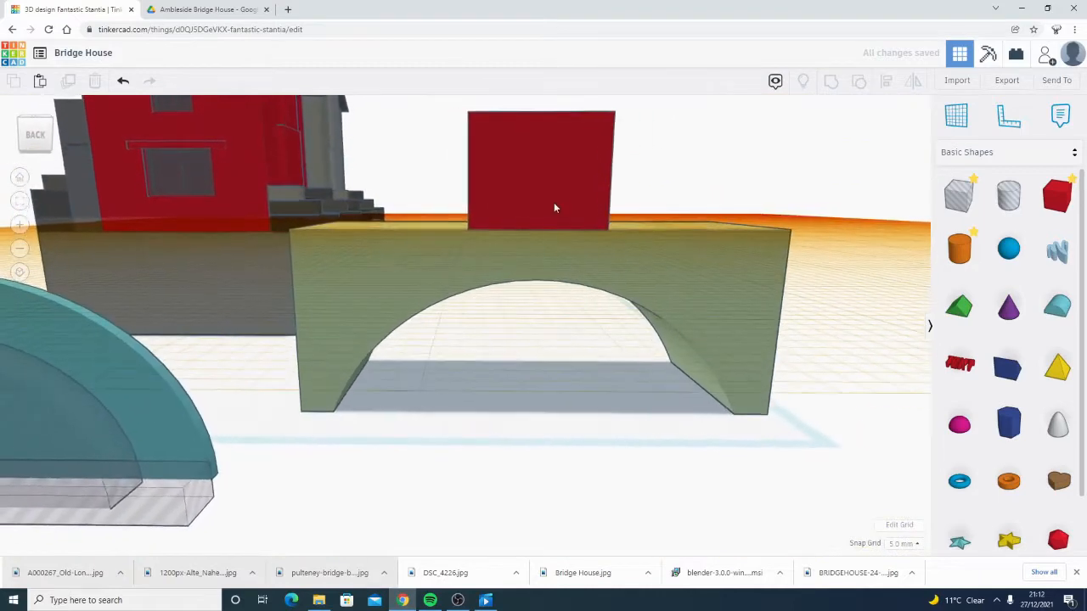
- Widen the red box symmetrically about its centre to 42 mm, using a 1.0 mm snap grid
middle_click_drag(553, 187, 533, 257)
left_click(523, 281)
right_click_drag(578, 249, 474, 357)
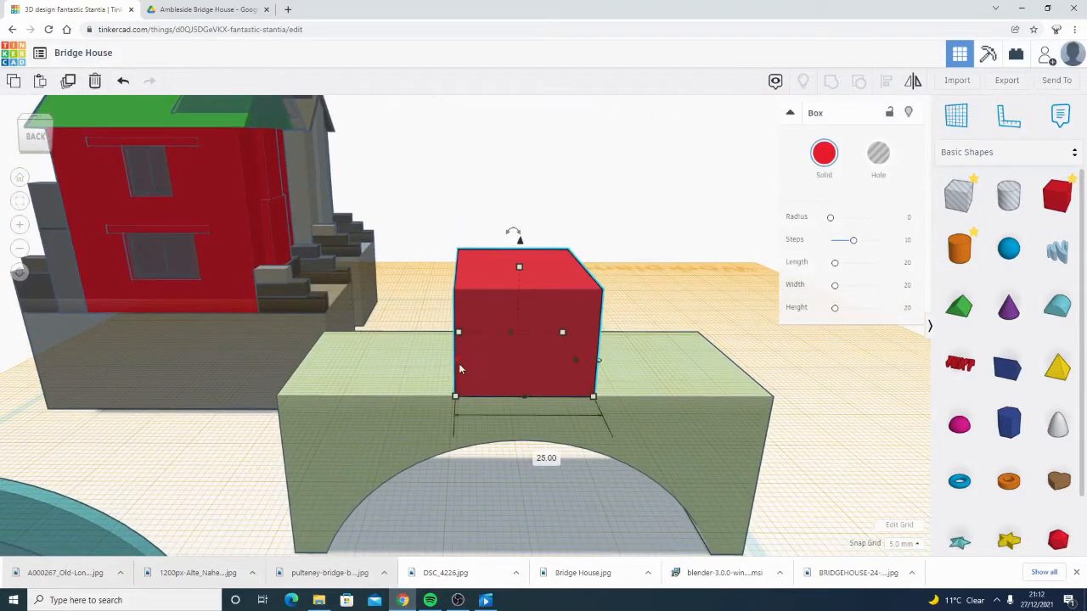
left_click_drag(459, 360, 416, 355)
key("ctrl+z")
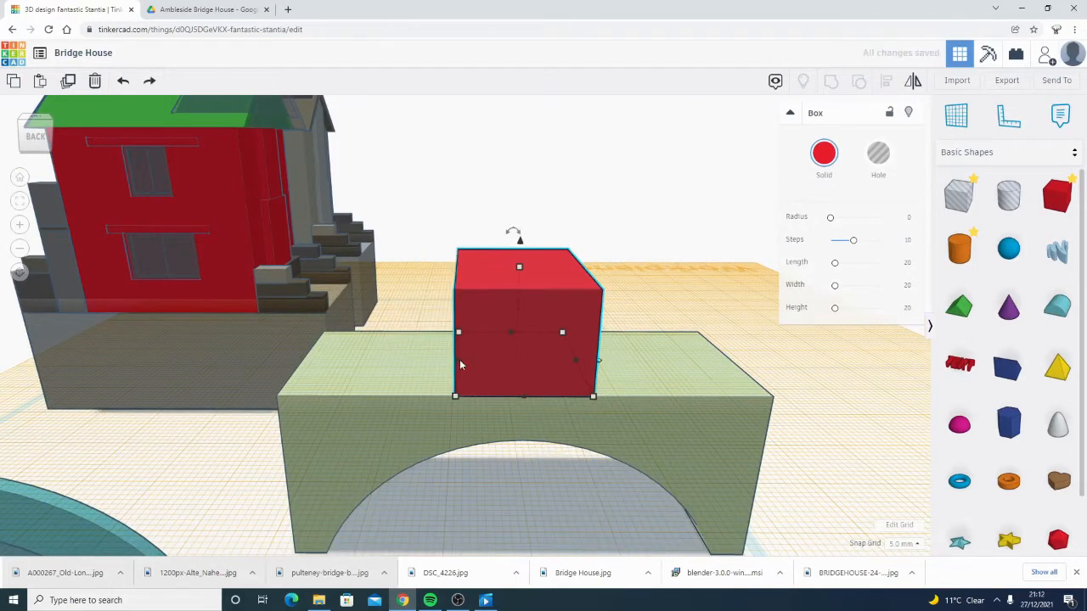
left_click_drag(459, 364, 438, 363)
left_click(909, 548)
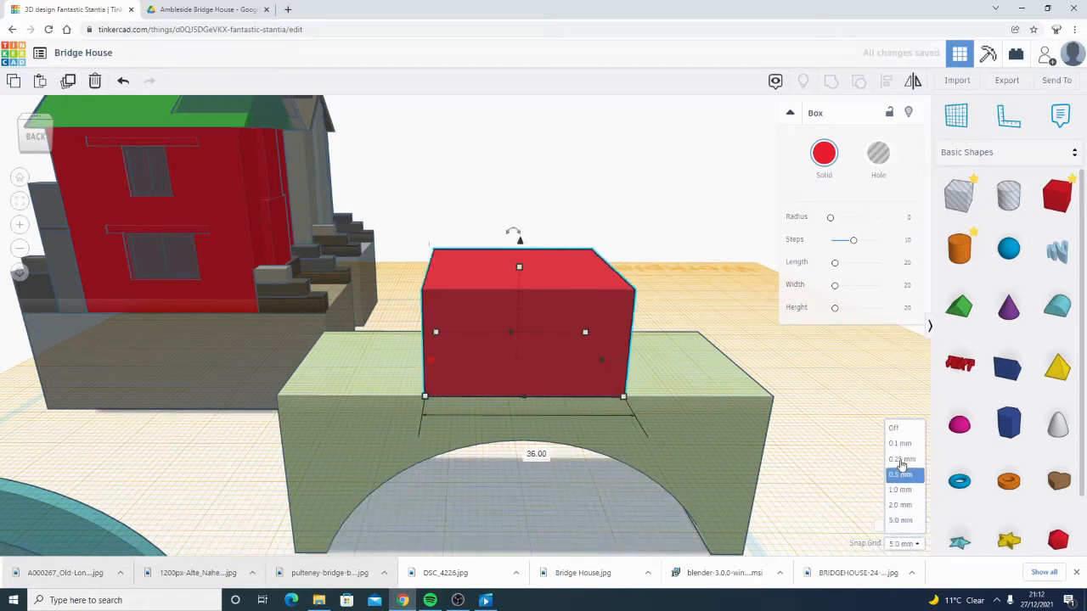
left_click(902, 488)
mouse_move(735, 404)
right_mouse_down()
mouse_move(755, 395)
mouse_move(742, 395)
right_mouse_up()
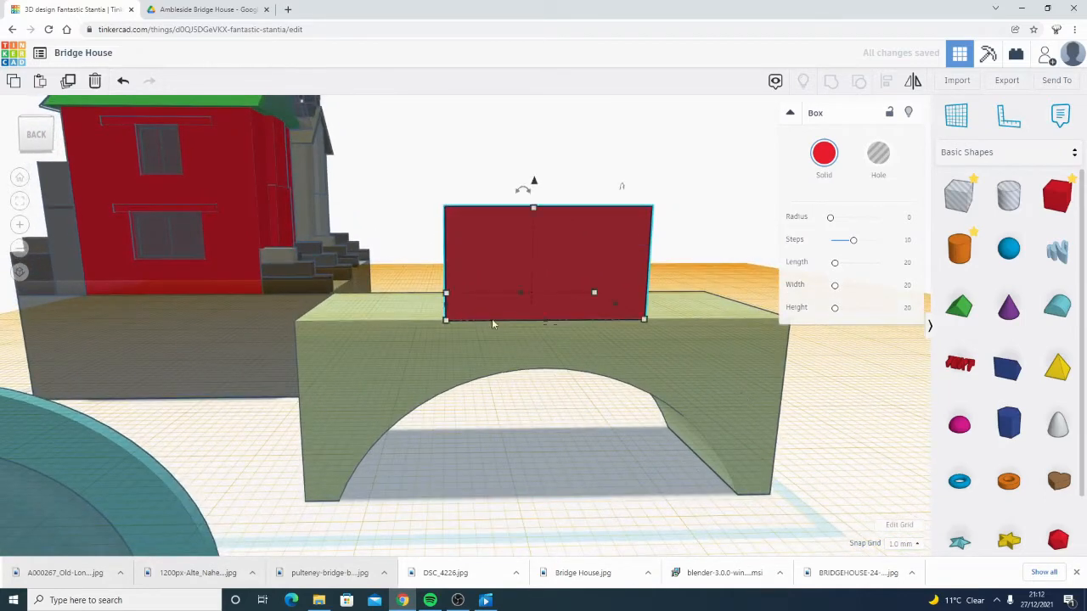
left_click_drag(445, 313, 431, 313)
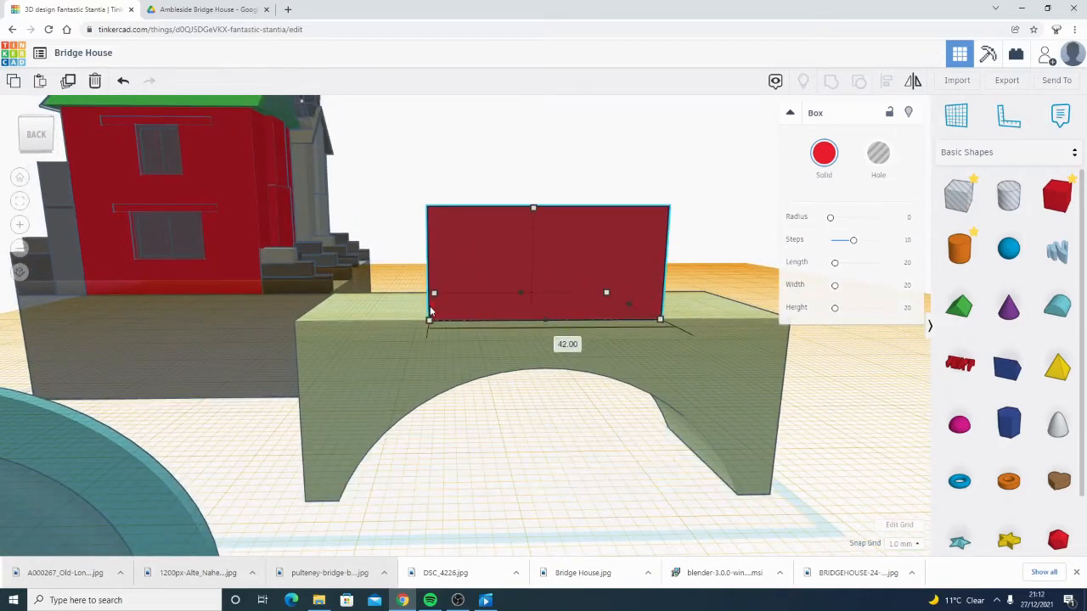
- Raise the red box's height to 60 mm, checking its proportions against the la-casetta.jpg reference photo
right_click_drag(630, 428, 544, 441)
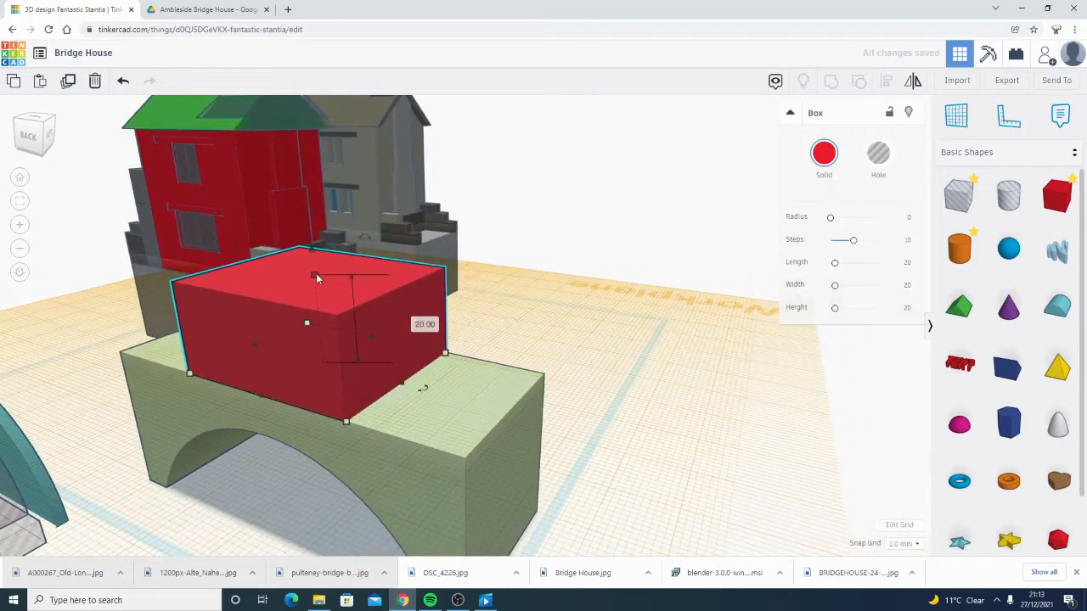
left_click_drag(314, 274, 316, 173)
right_click_drag(244, 281, 472, 367)
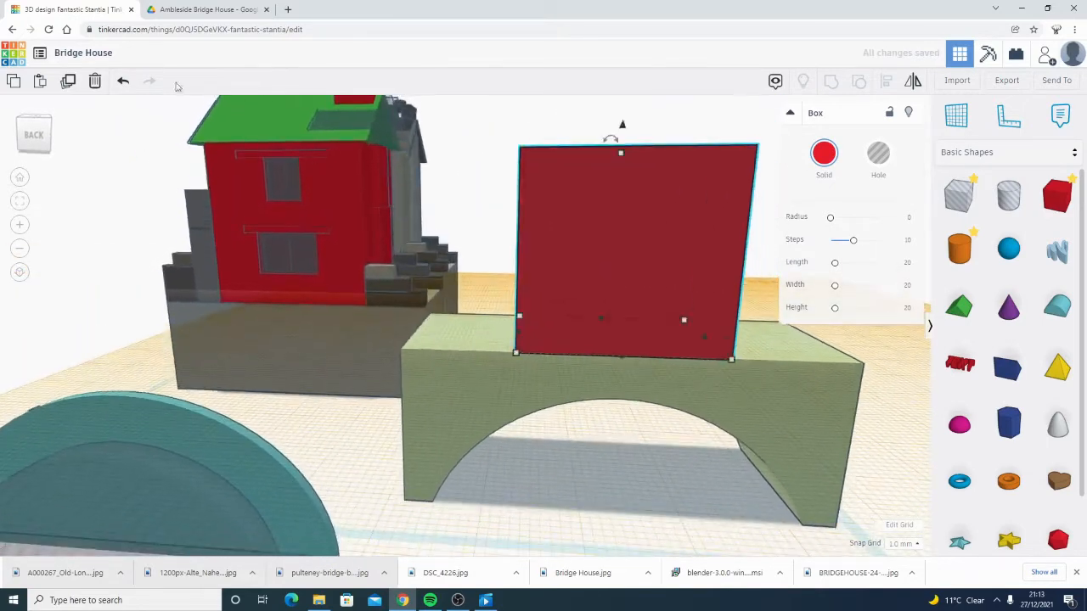
left_click(204, 11)
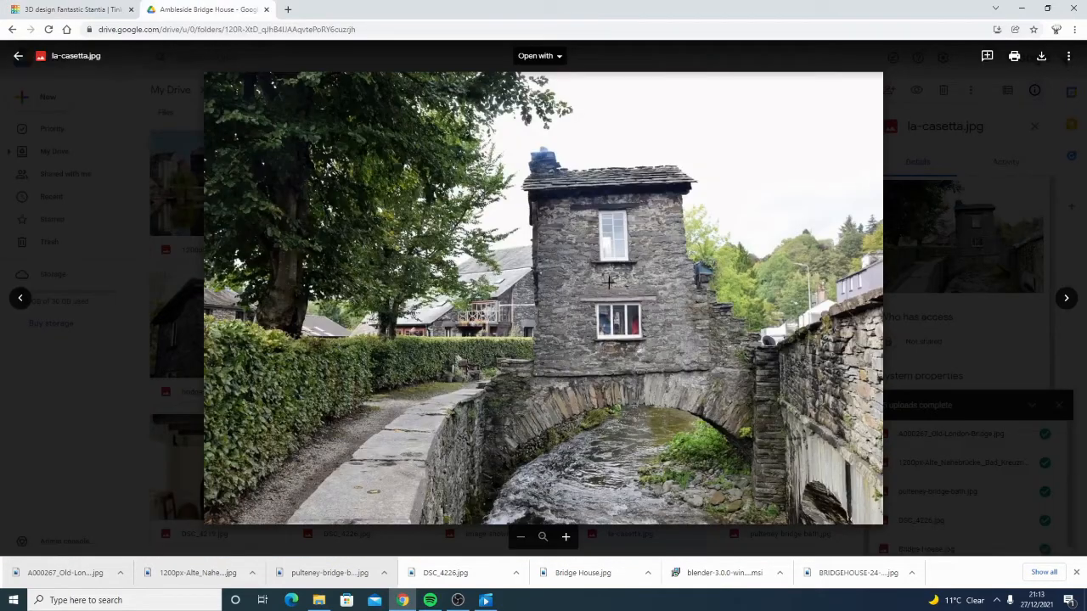
left_click(51, 7)
right_click_drag(528, 168, 530, 350)
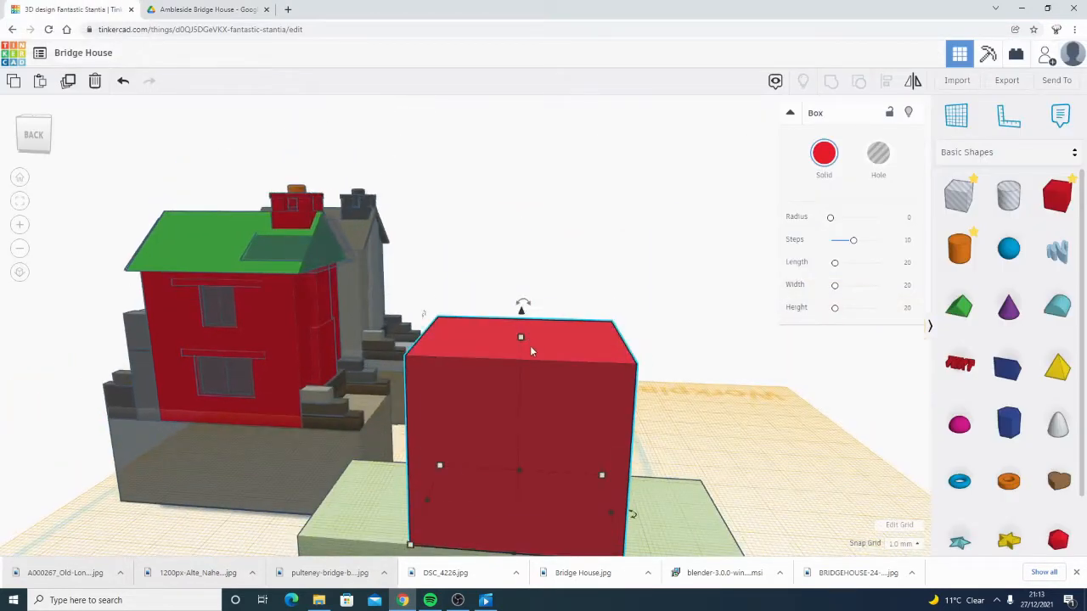
left_click_drag(521, 338, 523, 243)
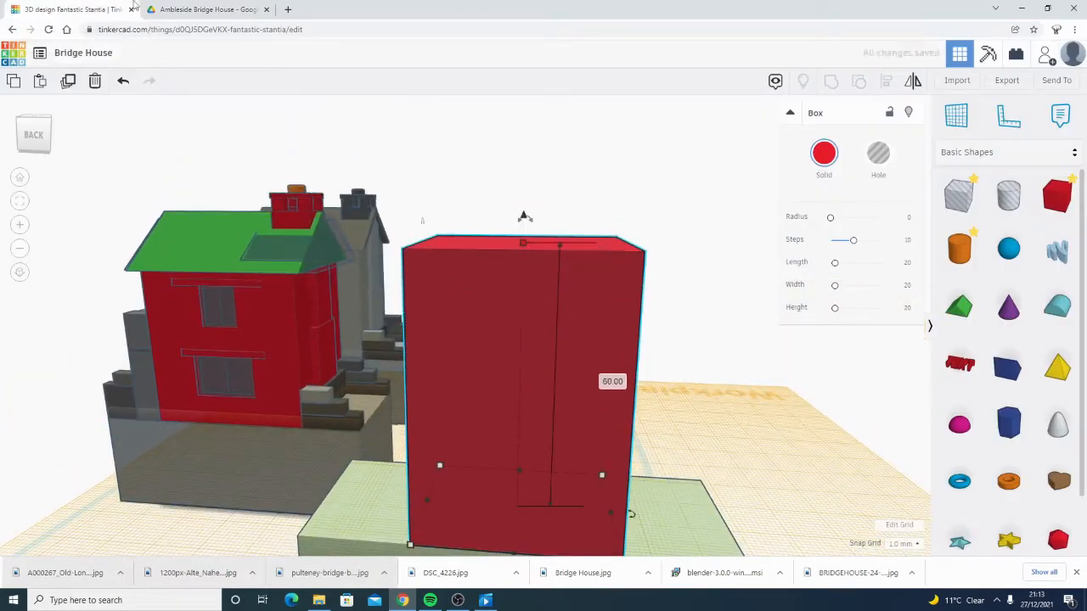
- Compare the red box with the reference photo again and reduce its height to 57 mm
left_click(203, 9)
left_click(78, 7)
right_click_drag(596, 261, 521, 208)
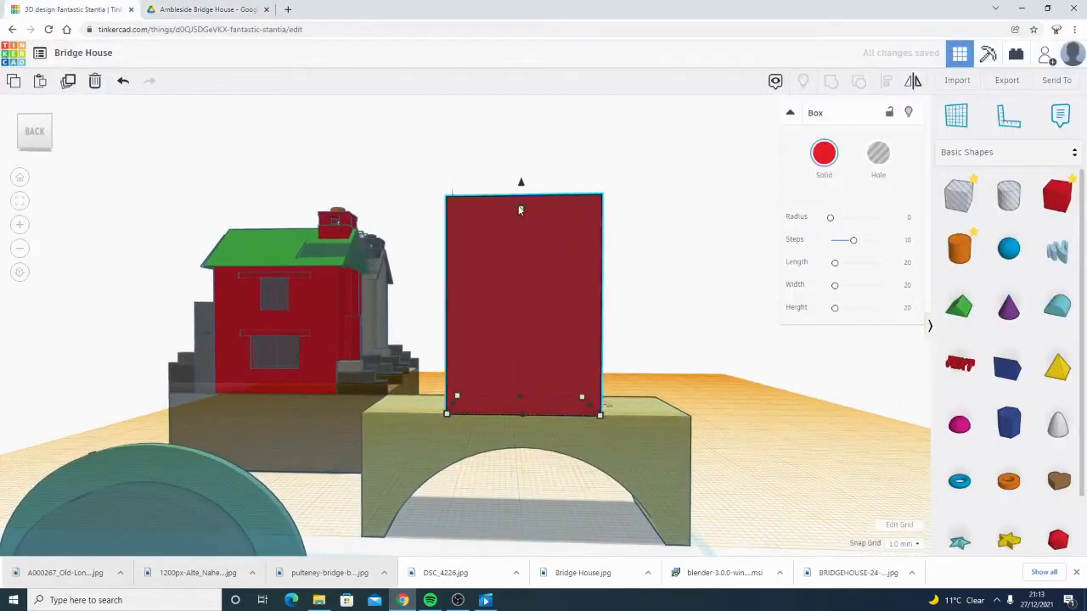
left_click(212, 9)
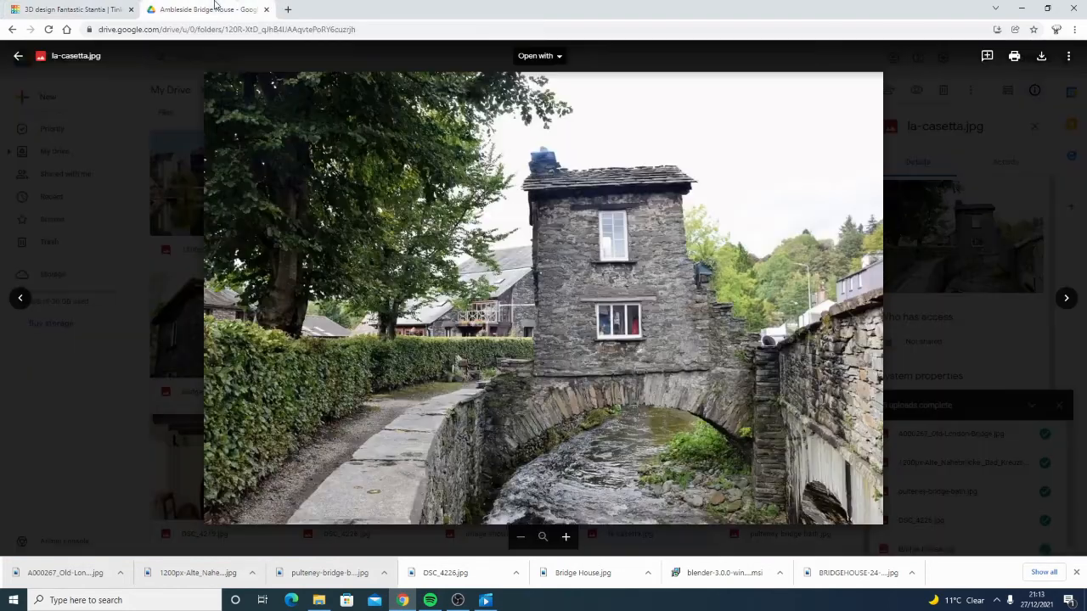
left_click(39, 9)
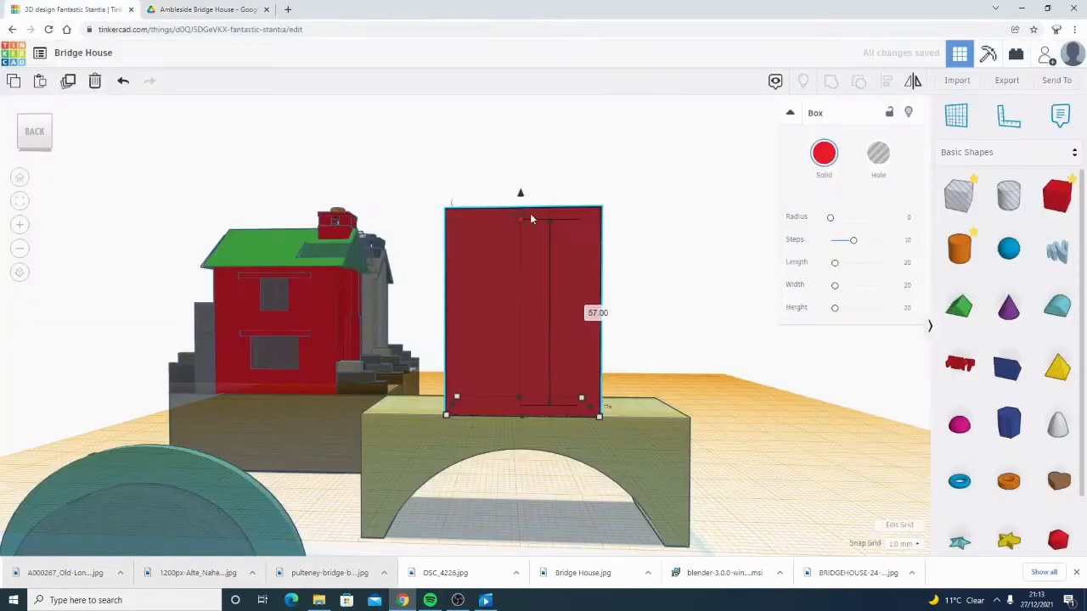
- Set the red box's height to 56 mm and compare its proportions with the la-casetta.jpg reference photo
left_click_drag(520, 221, 519, 226)
left_click(597, 316)
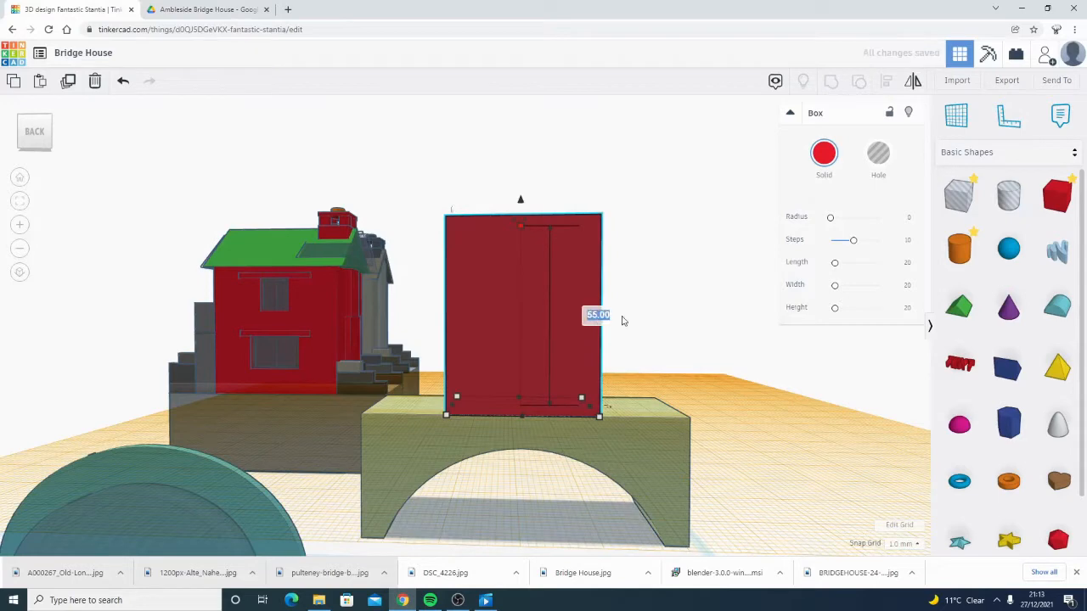
type("56")
key("Return")
left_click(697, 197)
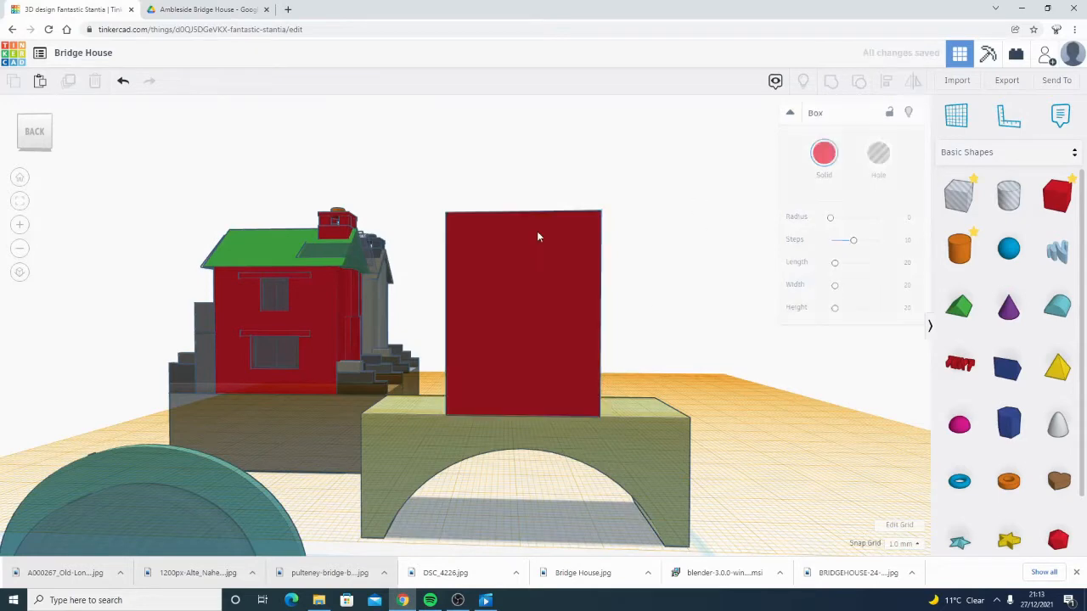
right_click_drag(575, 284, 609, 301)
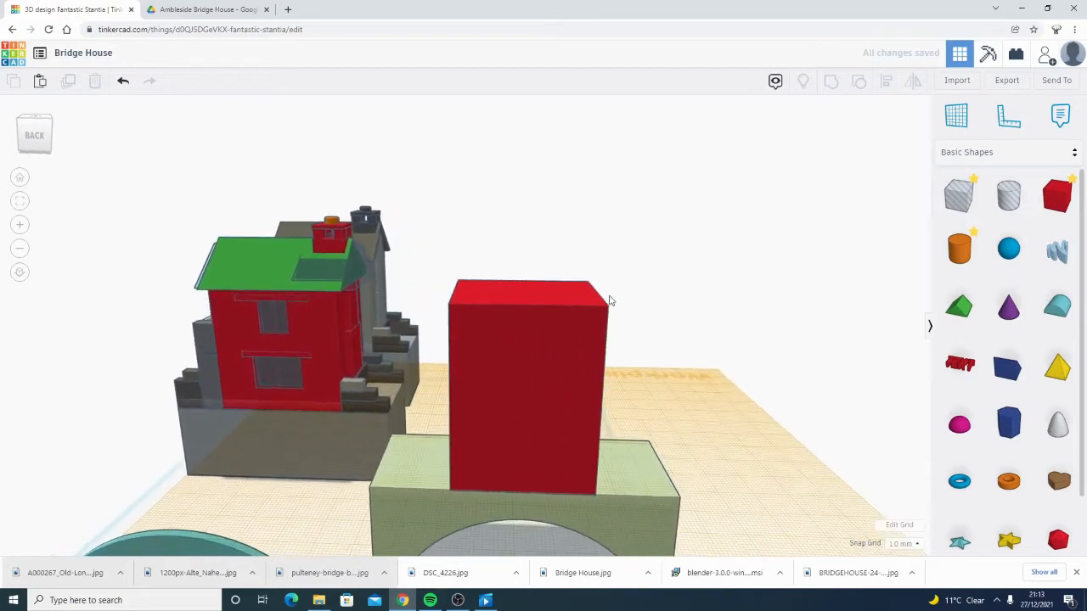
left_click(177, 9)
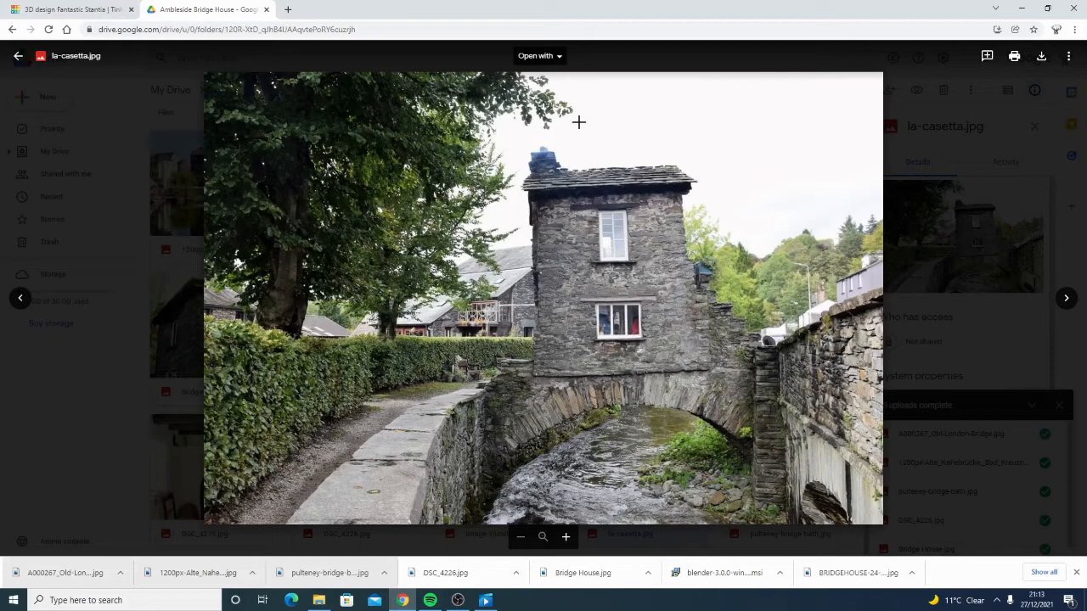
left_click(68, 9)
- Check the red box's depth and place the workplane on its top face
right_click_drag(400, 175, 327, 345)
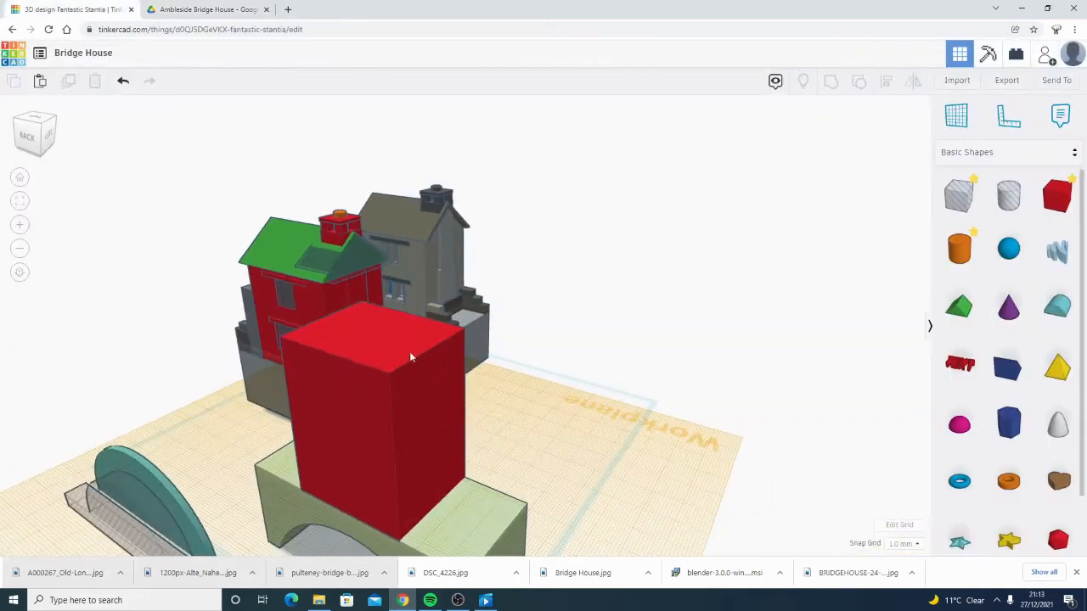
right_click_drag(409, 358, 462, 371)
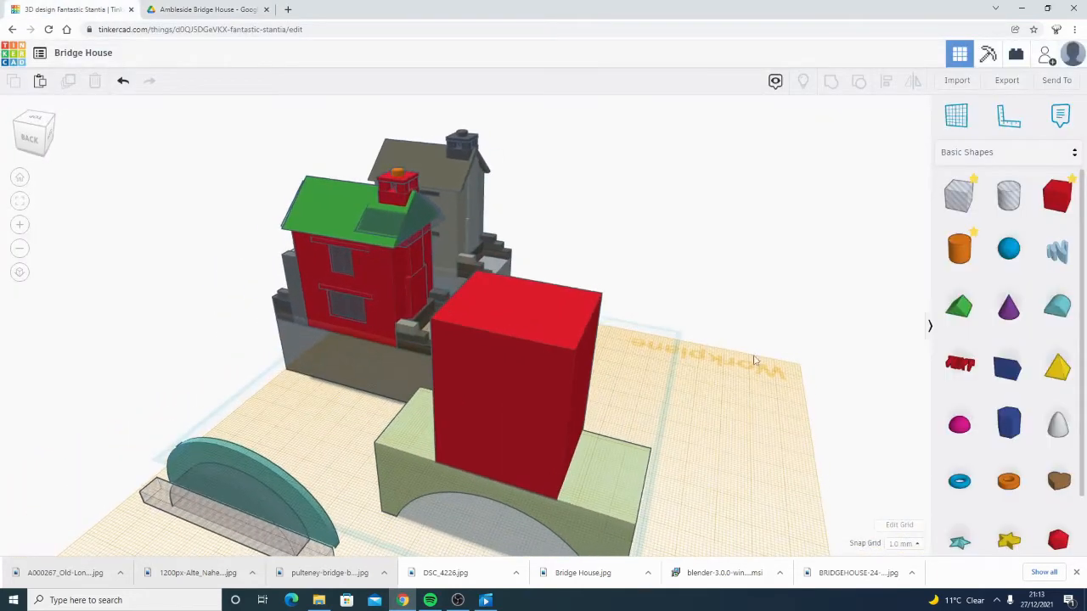
left_click(573, 343)
right_click_drag(569, 326, 565, 521)
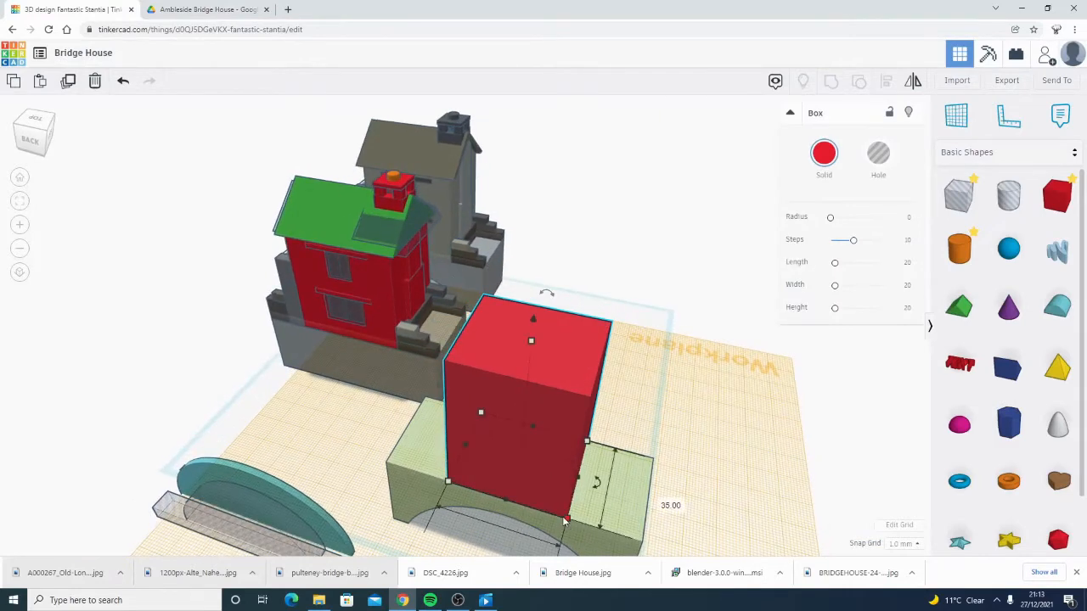
right_click_drag(689, 438, 599, 439)
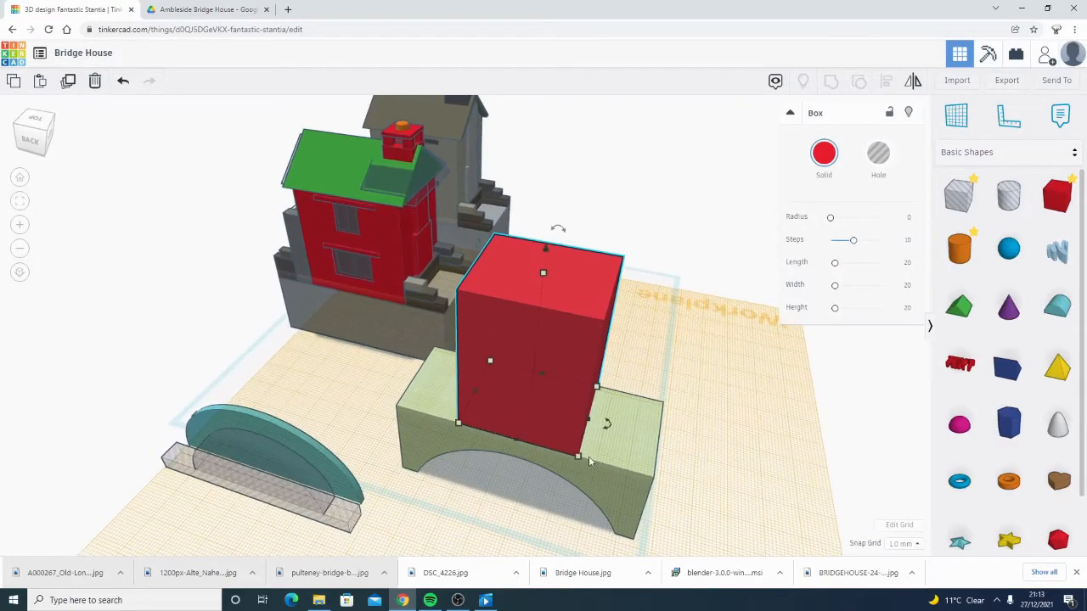
right_click_drag(660, 333, 675, 364)
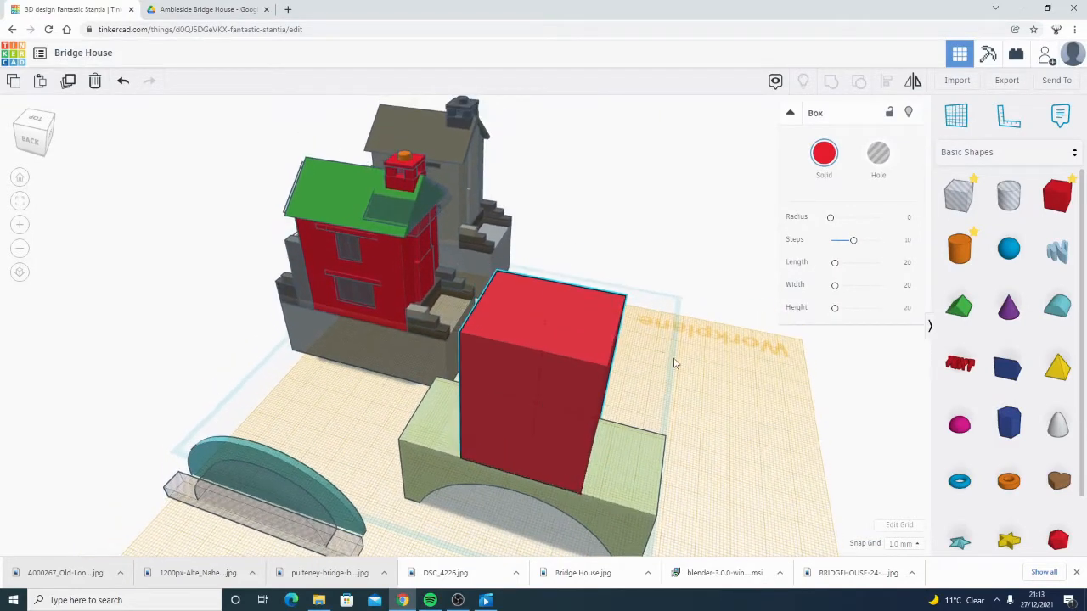
left_click(968, 312)
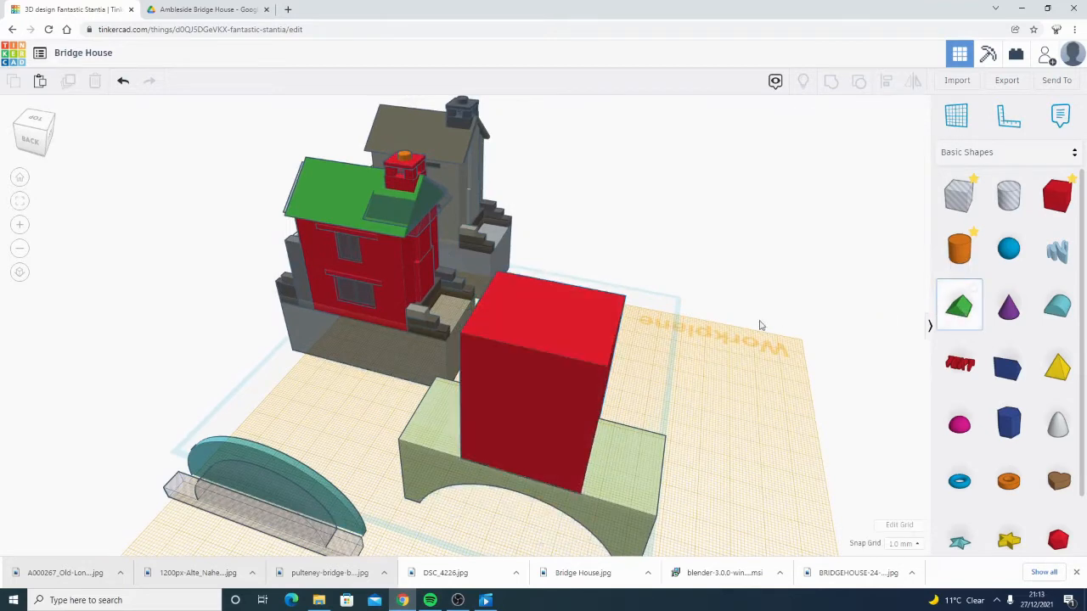
key("Escape")
left_click(605, 334)
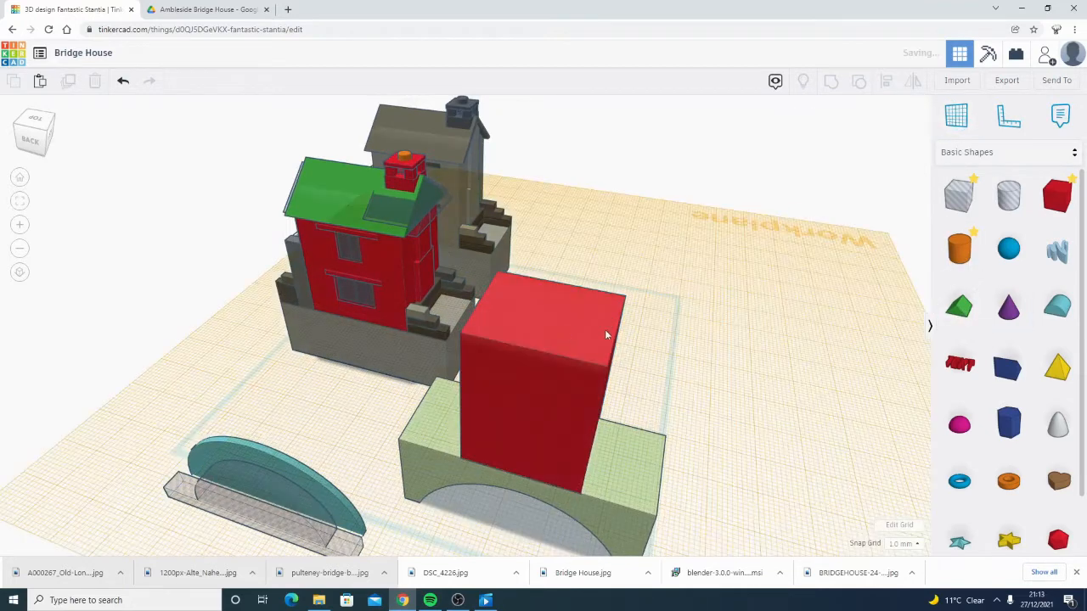
- Add a Roof shape on the box's top face and turn its ridge to run along the box's longer side
left_click(970, 325)
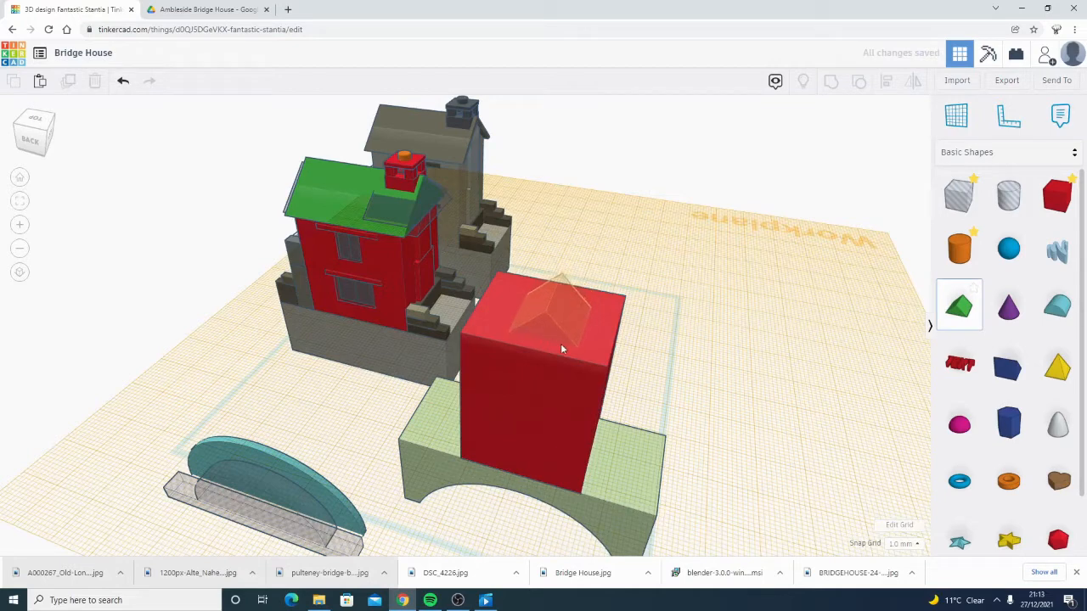
left_click(562, 341)
left_click_drag(604, 336, 544, 341)
- Resize the roof to the red box's footprint, matching its length to the box's width and setting its depth to 35 mm
left_click(595, 433)
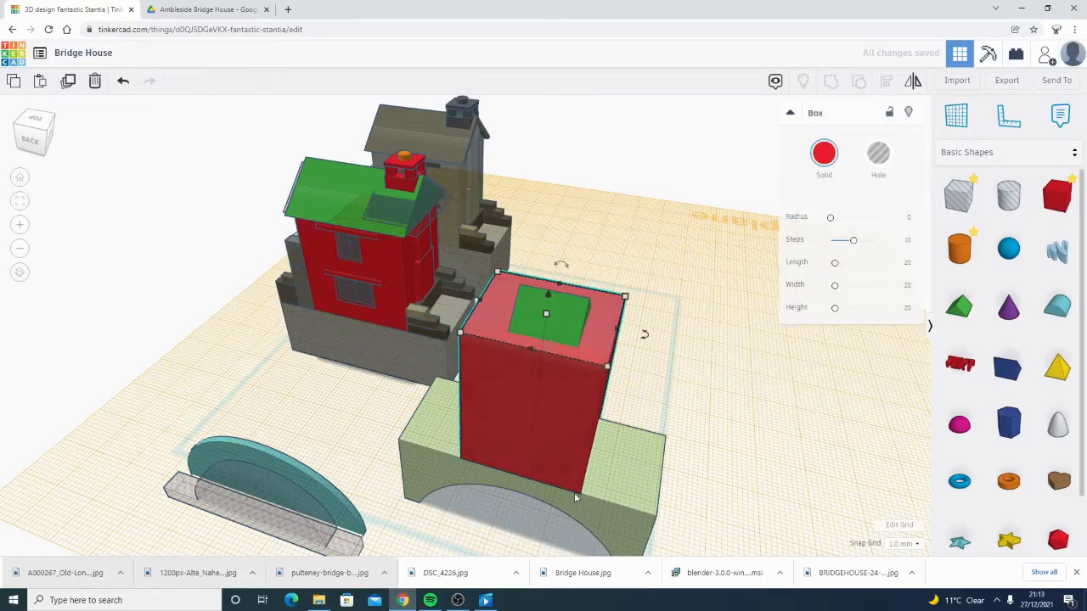
left_click(573, 338)
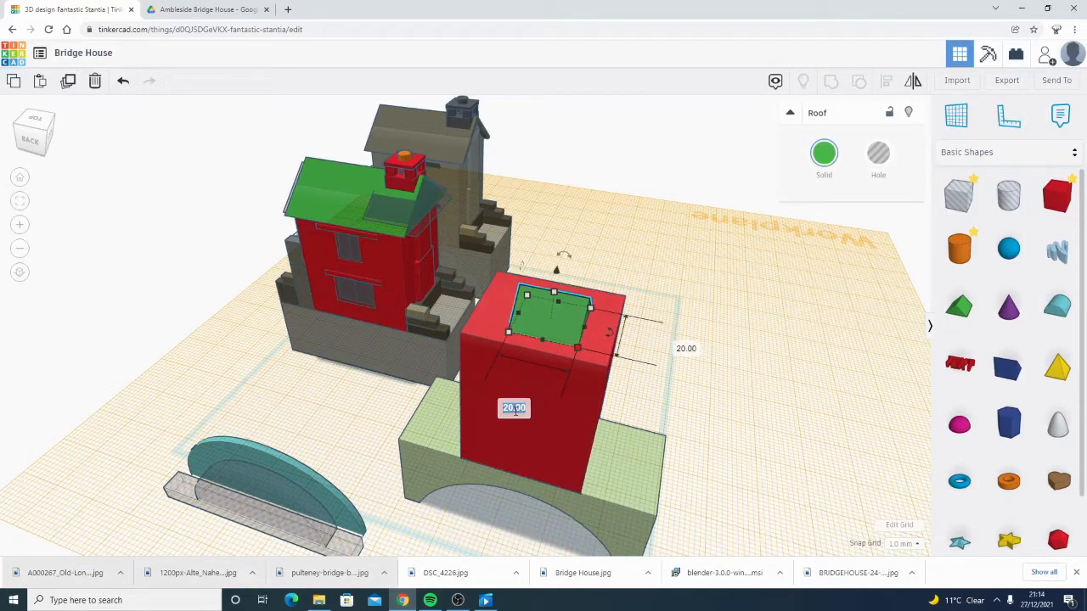
key("Return")
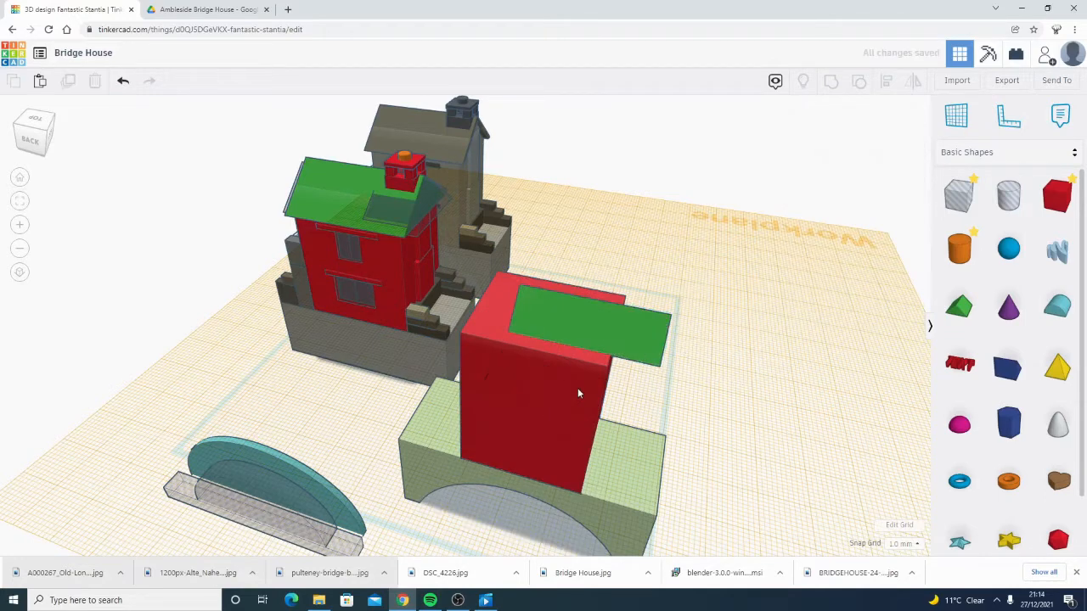
left_click(579, 387)
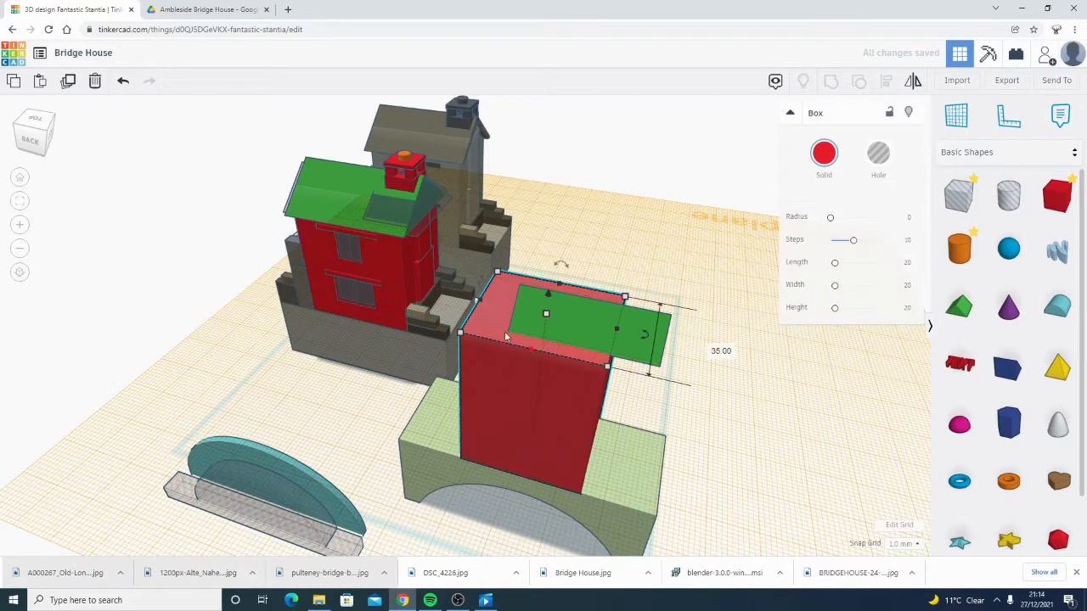
right_click_drag(527, 351, 526, 394)
left_click(514, 396)
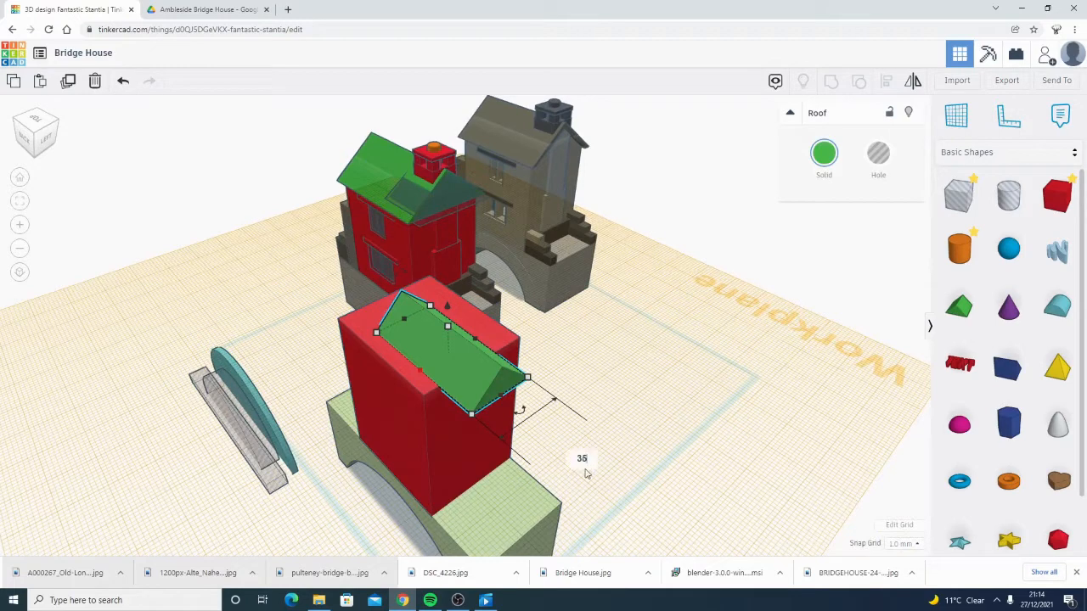
key("Return")
- Align the green roof with the red box in both horizontal directions so it sits squarely over the walls
right_click_drag(666, 435, 550, 397)
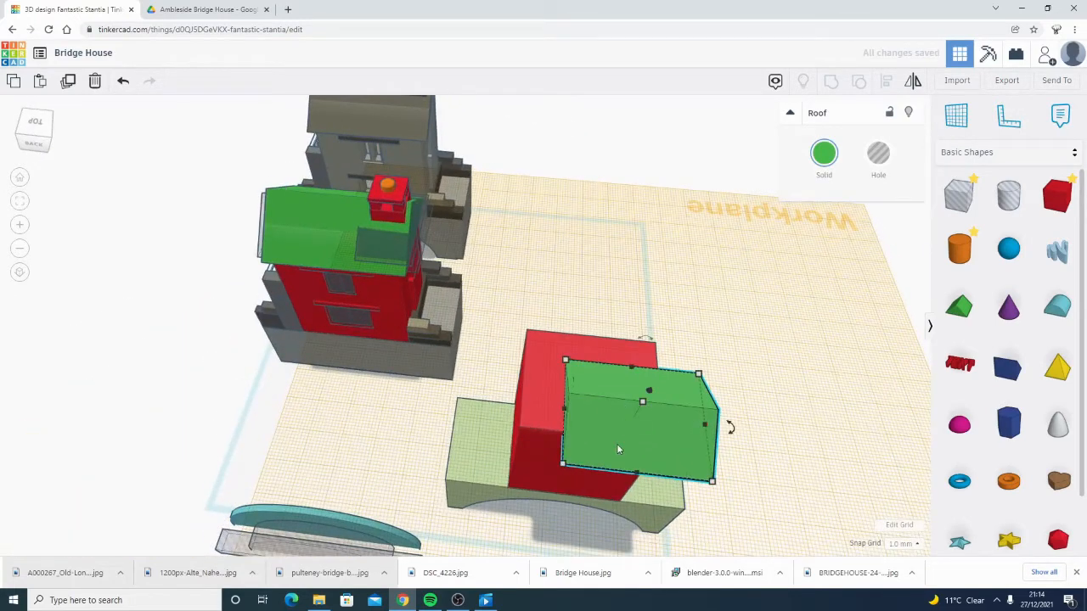
left_click(543, 376, "shift")
left_click(884, 85)
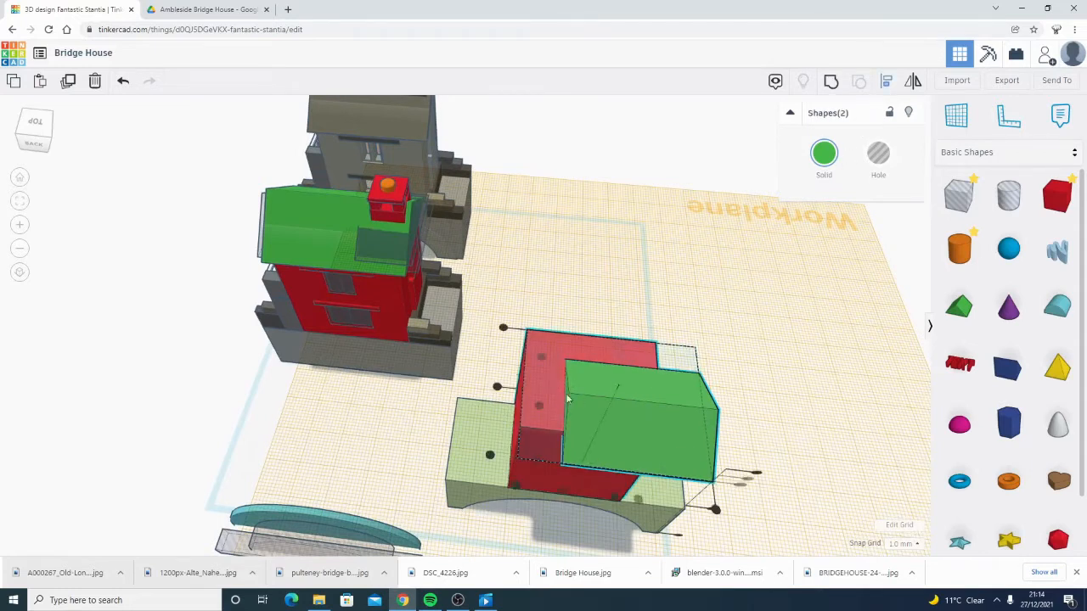
left_click(499, 377)
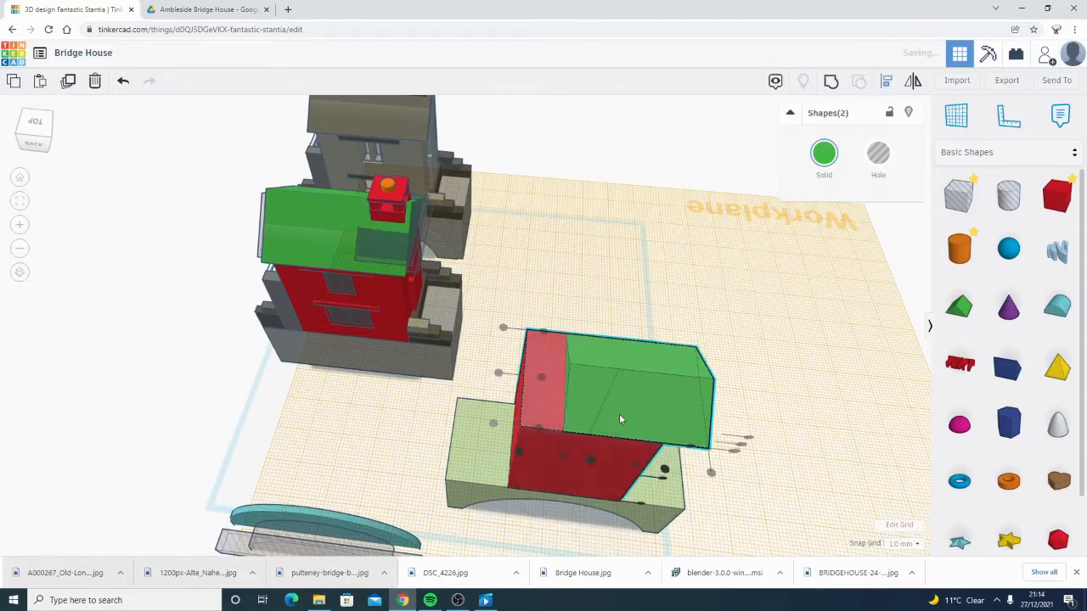
left_click(593, 465)
left_click(684, 393)
right_click_drag(684, 393, 737, 388)
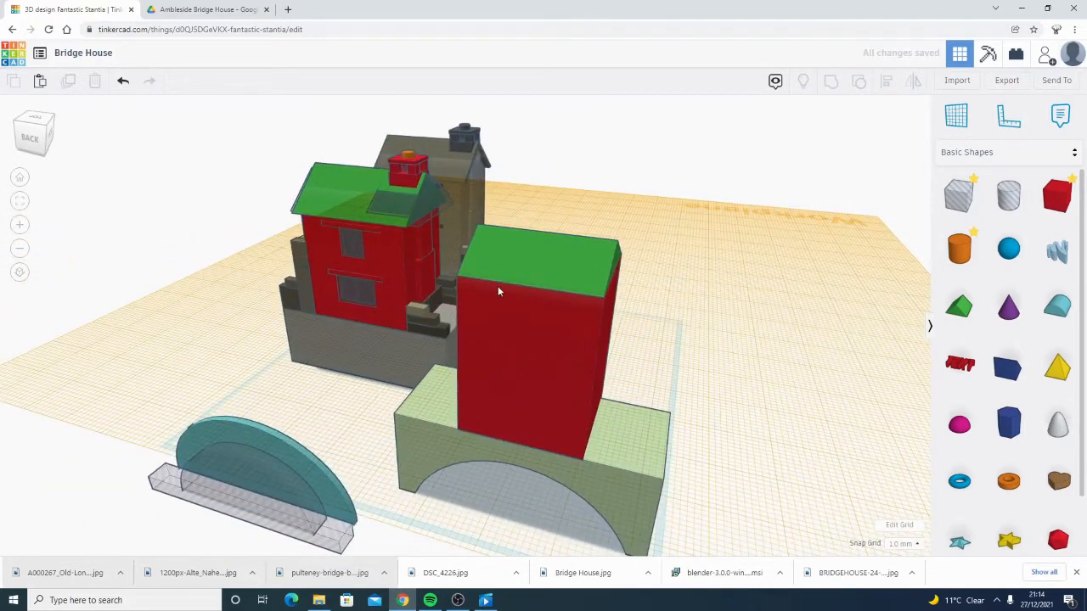
- Compare the gable end with the BRIDGEHOUSE-24-of-53-689x918.jpg reference photo and raise the roof's height to 14 mm
right_click_drag(439, 317, 262, 187)
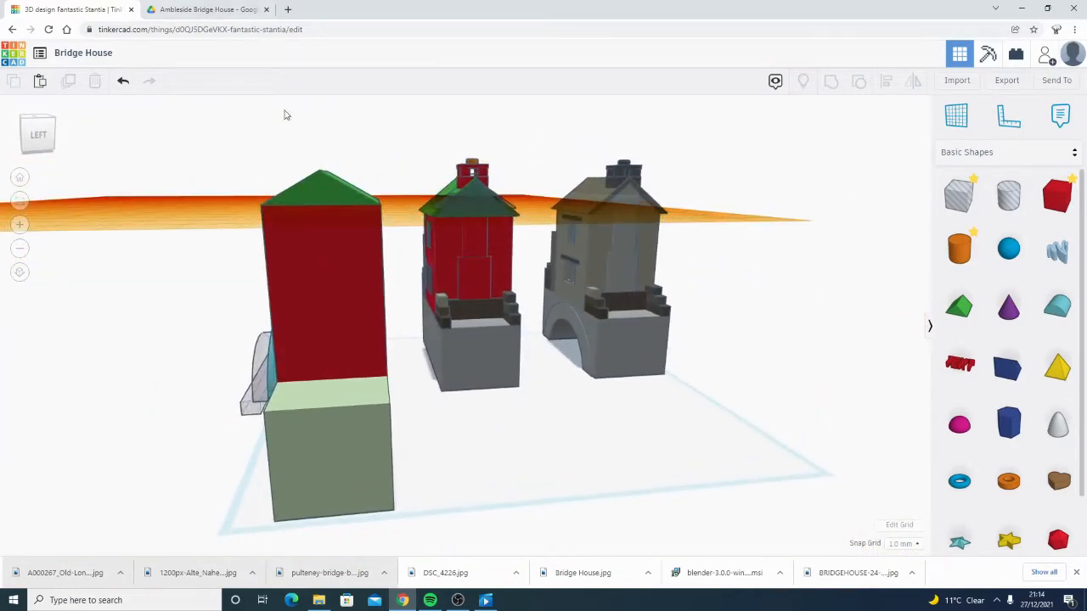
left_click(225, 12)
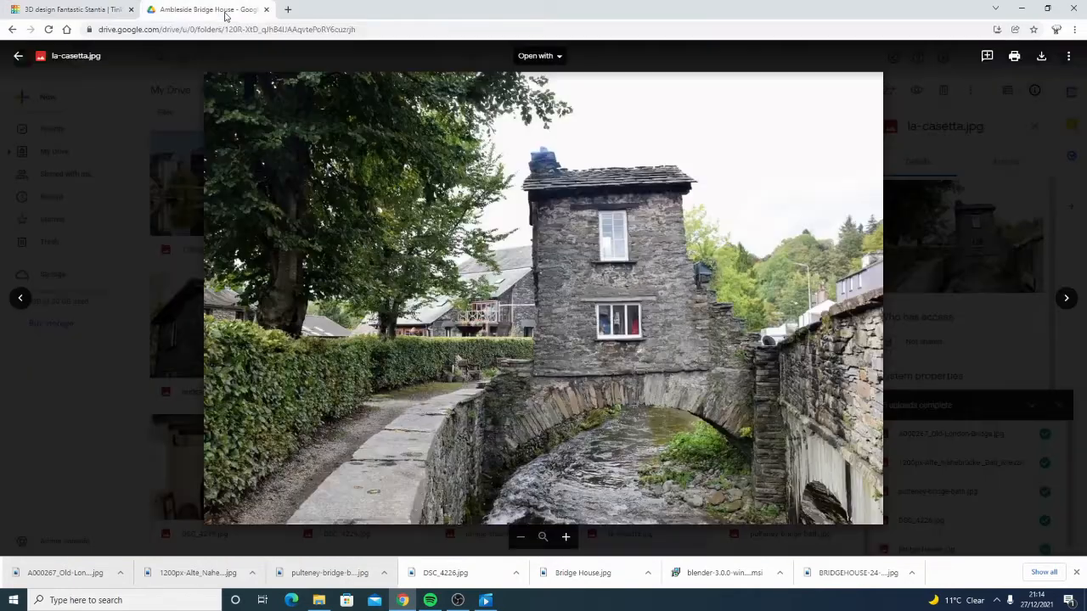
left_click(18, 57)
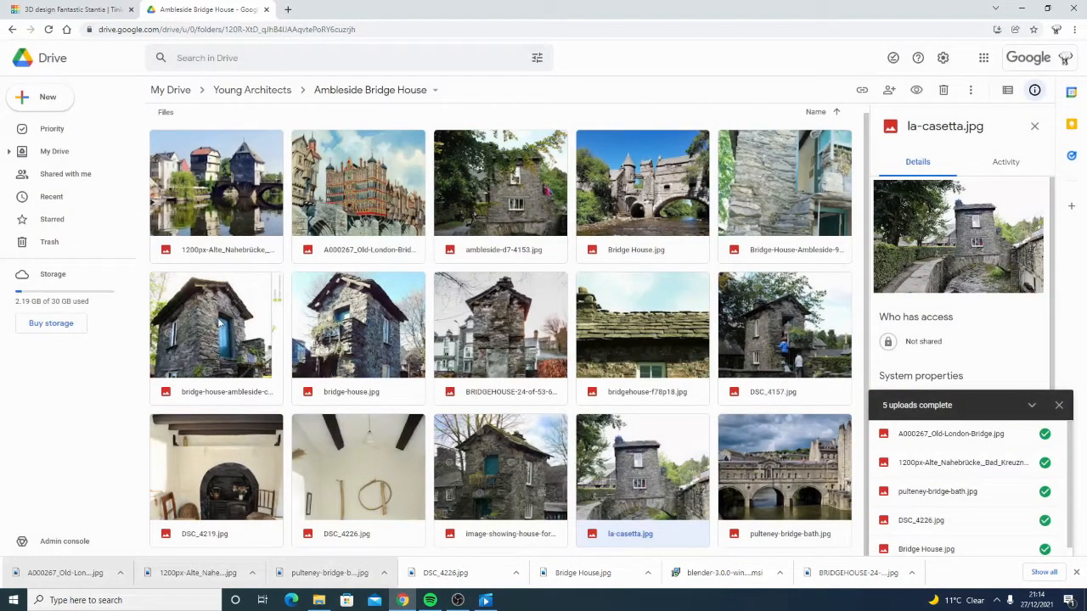
double_click(496, 321)
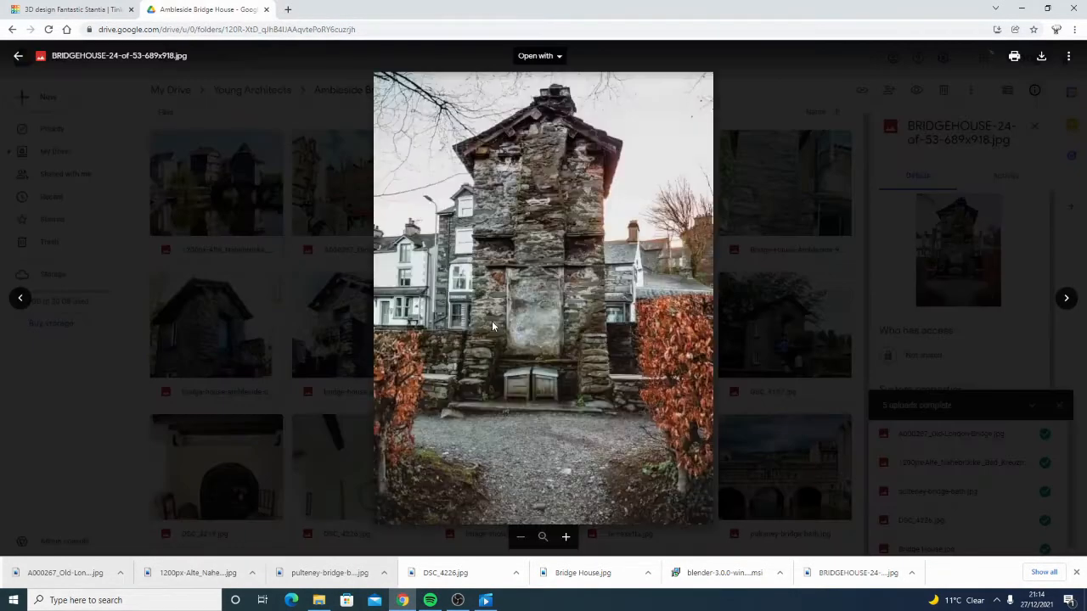
left_click(68, 9)
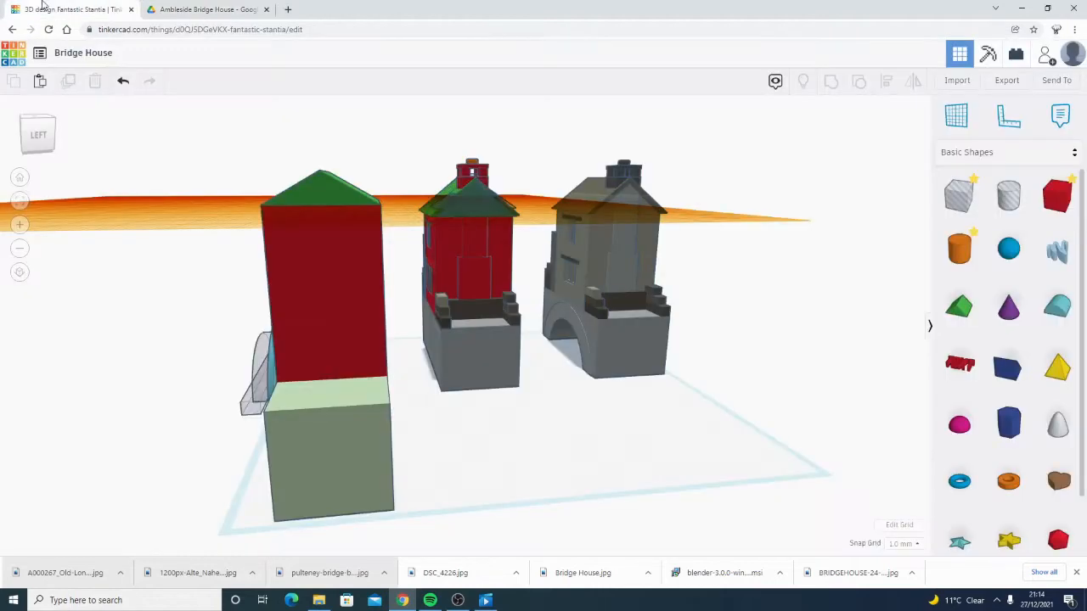
left_click(323, 163)
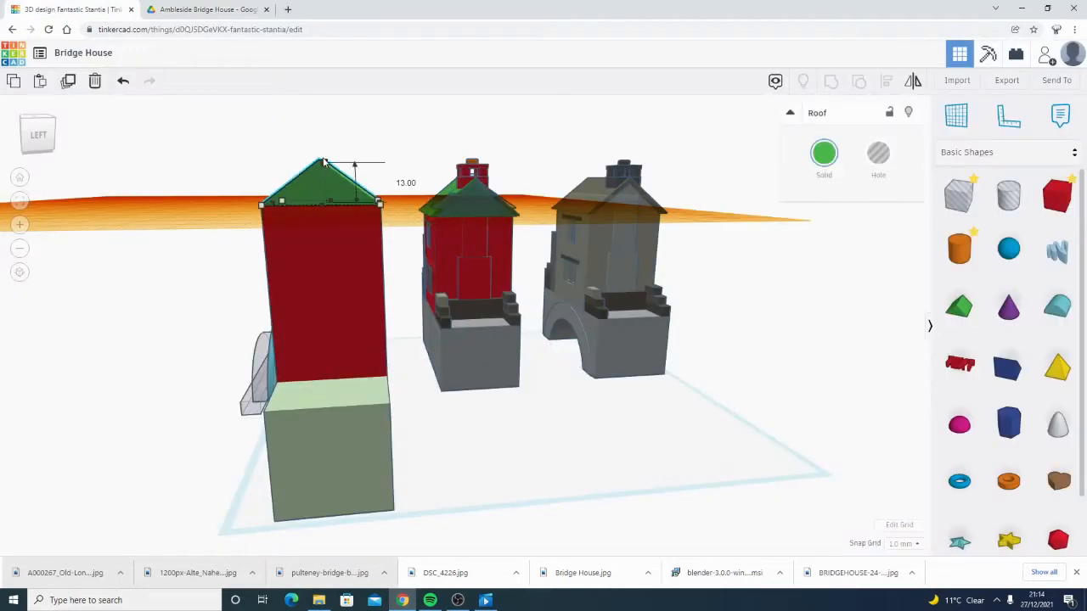
left_click(174, 8)
left_click(31, 7)
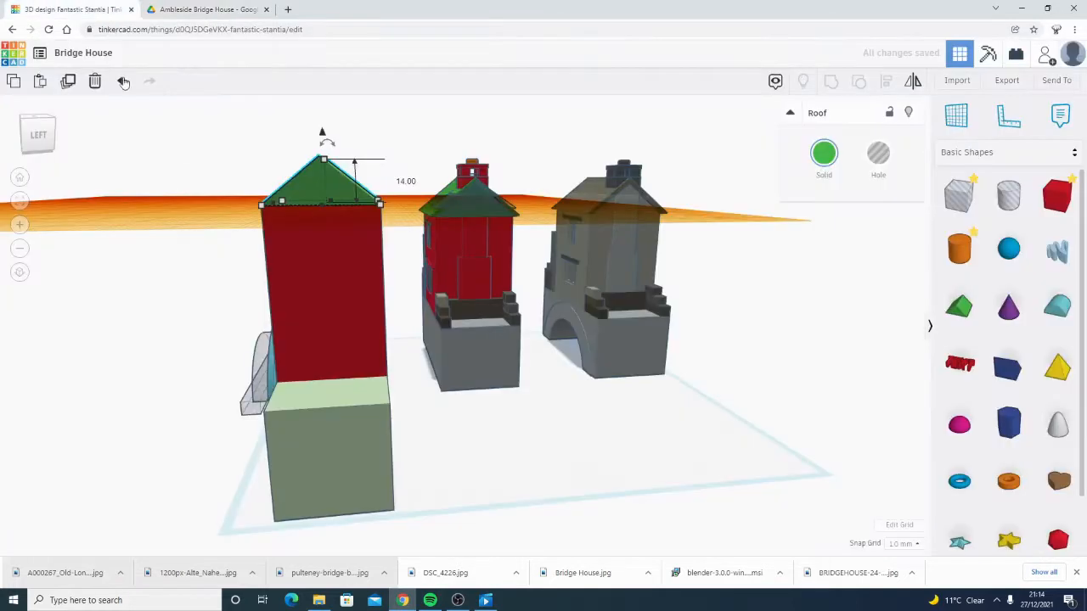
- Examine how the roofs overhang the walls on the two previously built houses beside the new model
right_click_drag(353, 259, 662, 238)
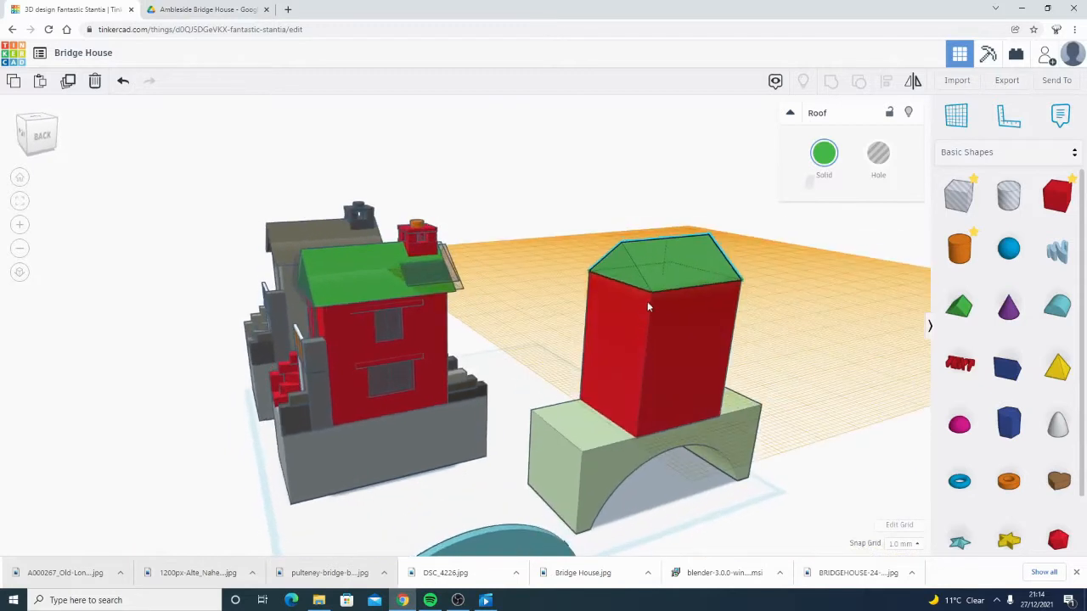
left_click(620, 170)
right_click_drag(595, 180, 582, 206)
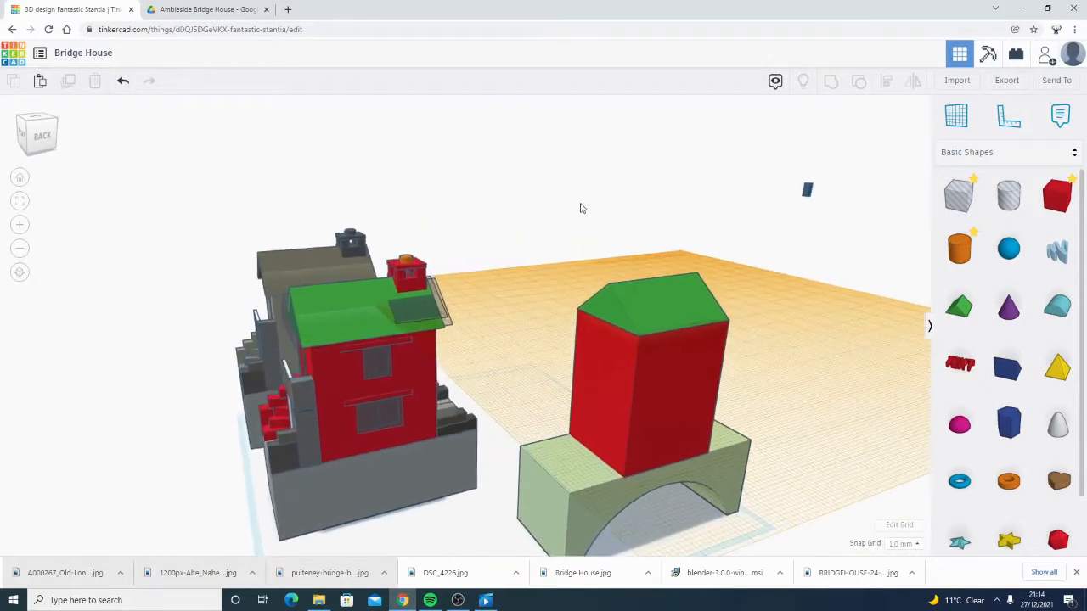
right_click_drag(318, 250, 438, 327)
scroll(438, 327, "up", 8)
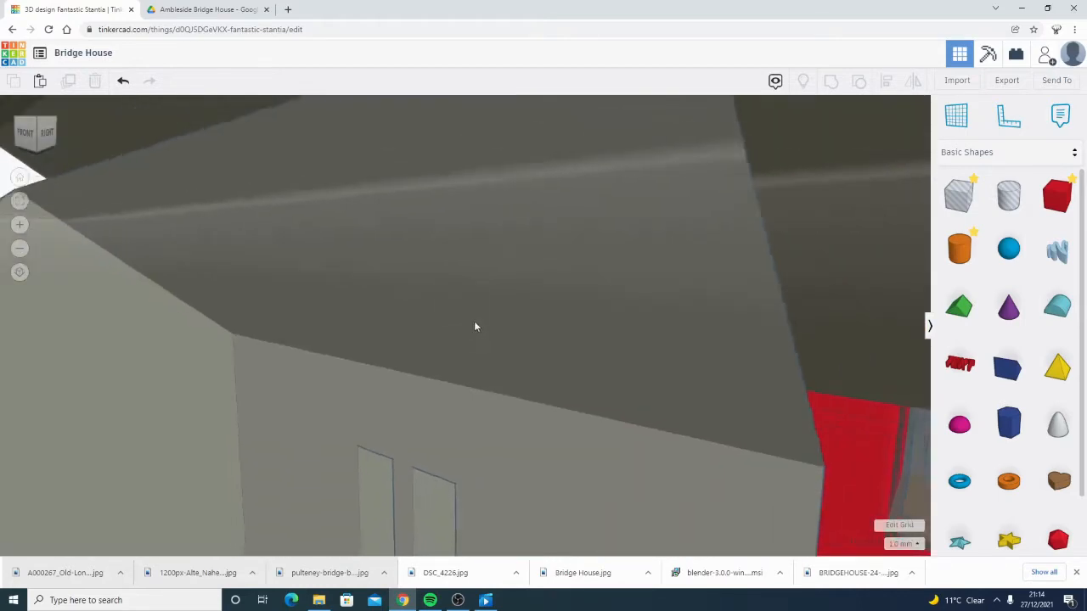
scroll(492, 327, "down", 5)
right_click_drag(517, 331, 314, 198)
scroll(388, 250, "down", 6)
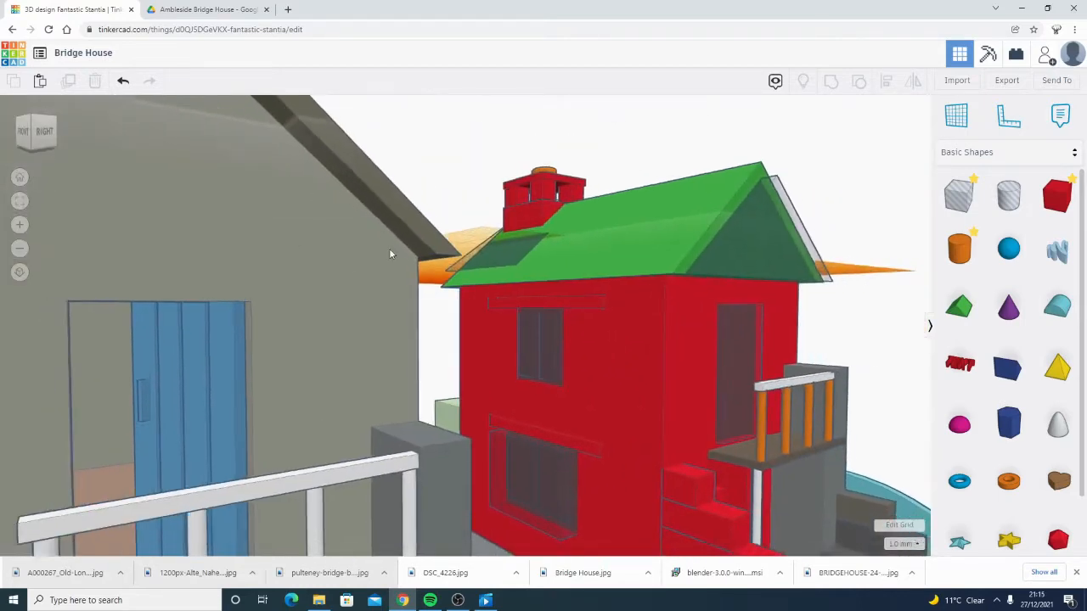
right_click_drag(365, 292, 470, 284)
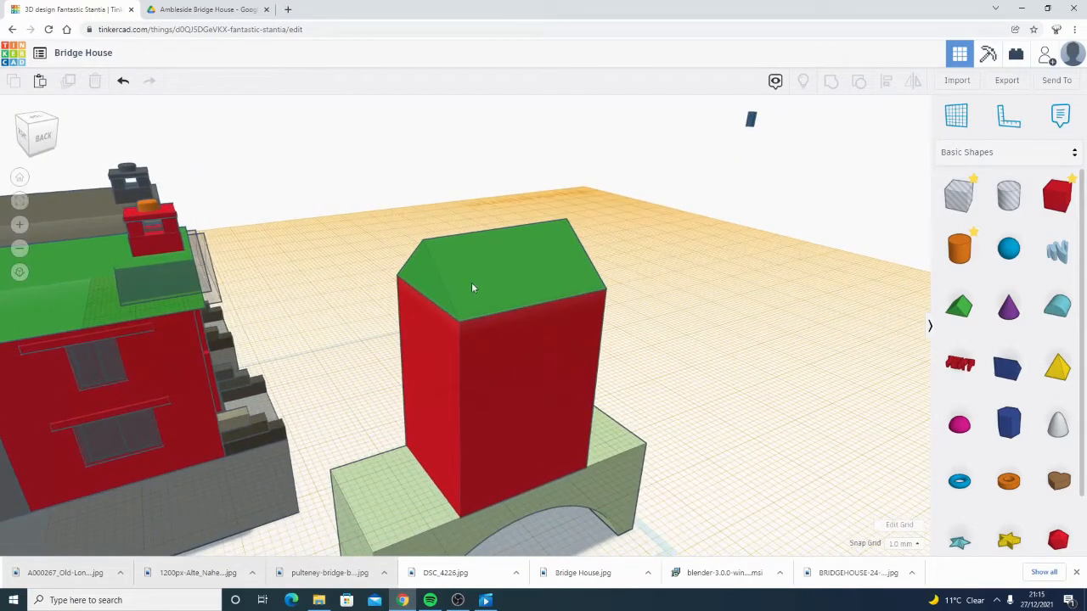
- Duplicate the green roof in place and colour the copy light blue
left_click(472, 287)
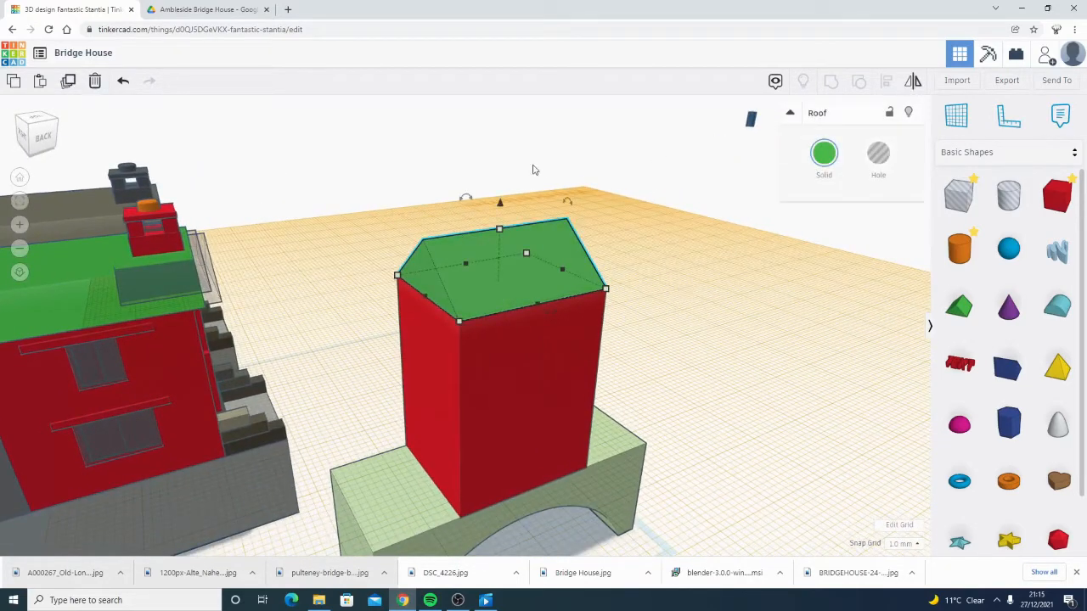
right_click_drag(534, 169, 484, 259)
scroll(456, 318, "up", 4)
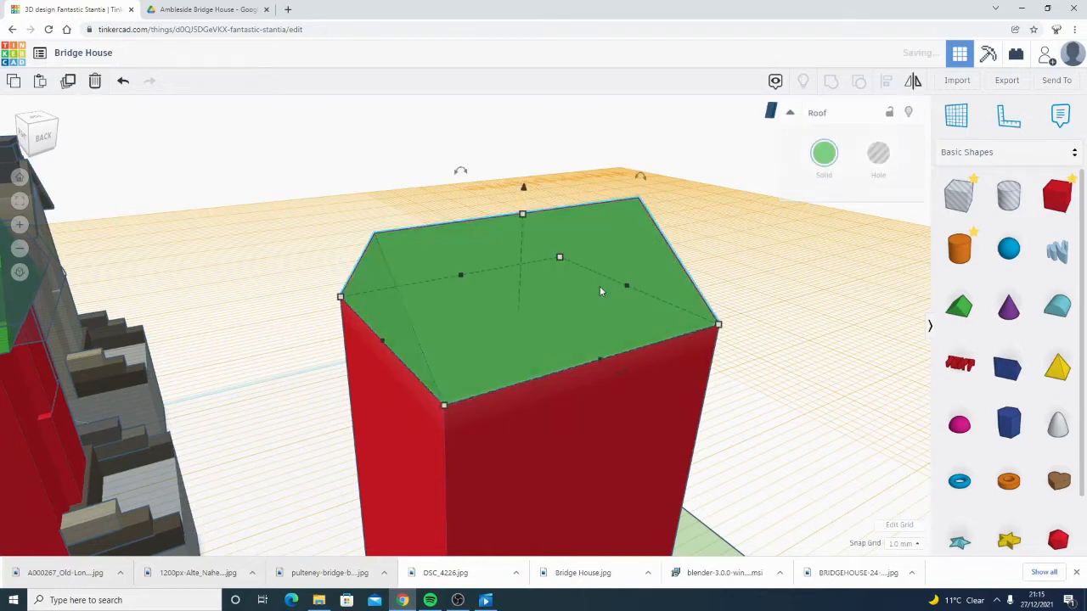
left_click(832, 157)
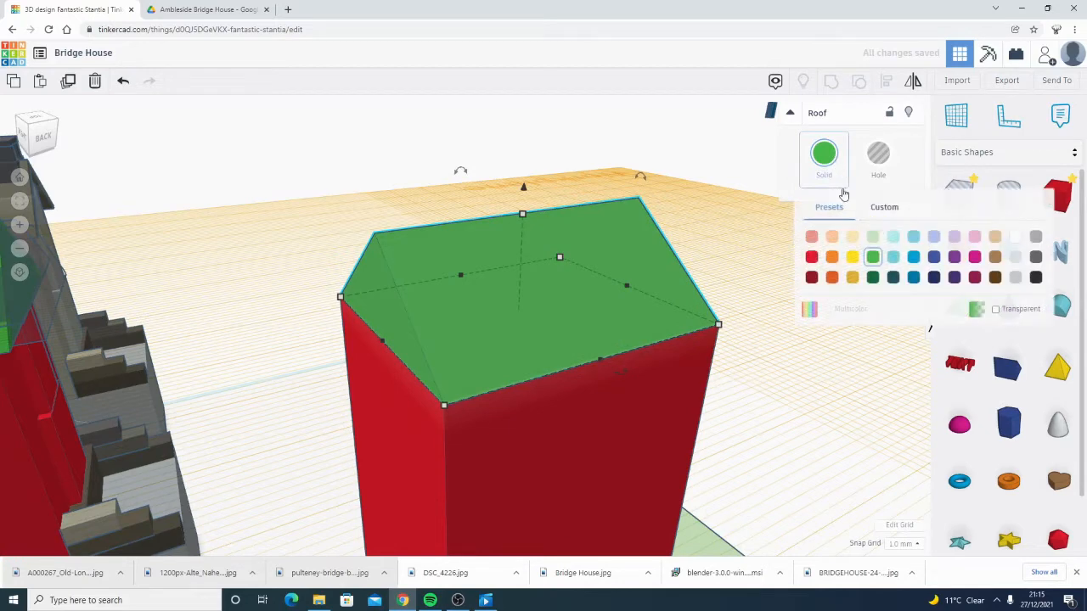
left_click(893, 237)
right_click_drag(539, 442, 530, 363)
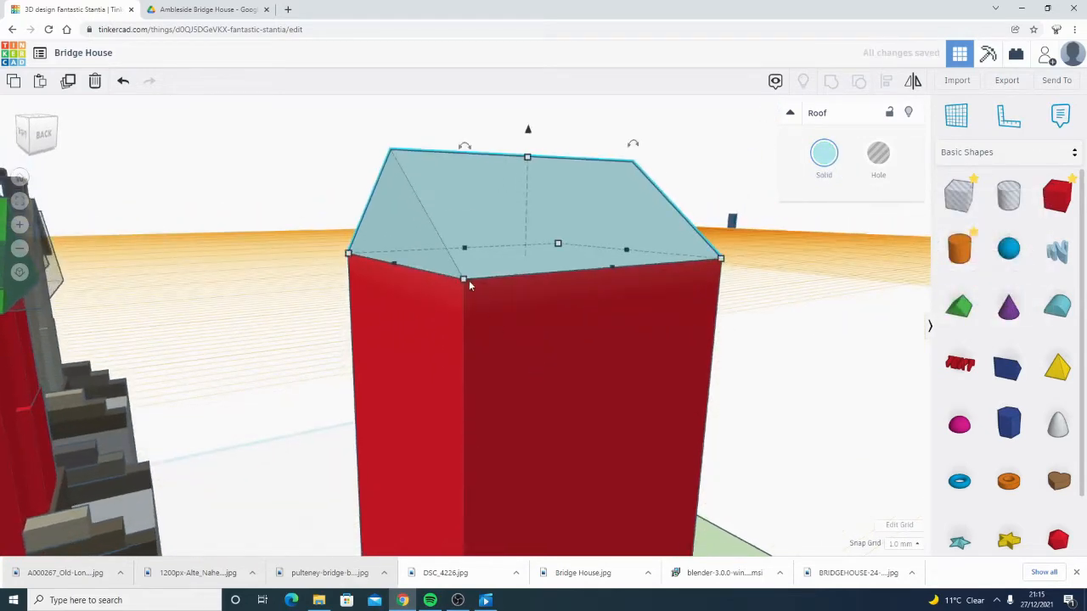
- Enlarge the light blue roof proportionally about its centre to about 56 by 46.67 mm, checking the overhang against the reference photo
mouse_move(463, 283)
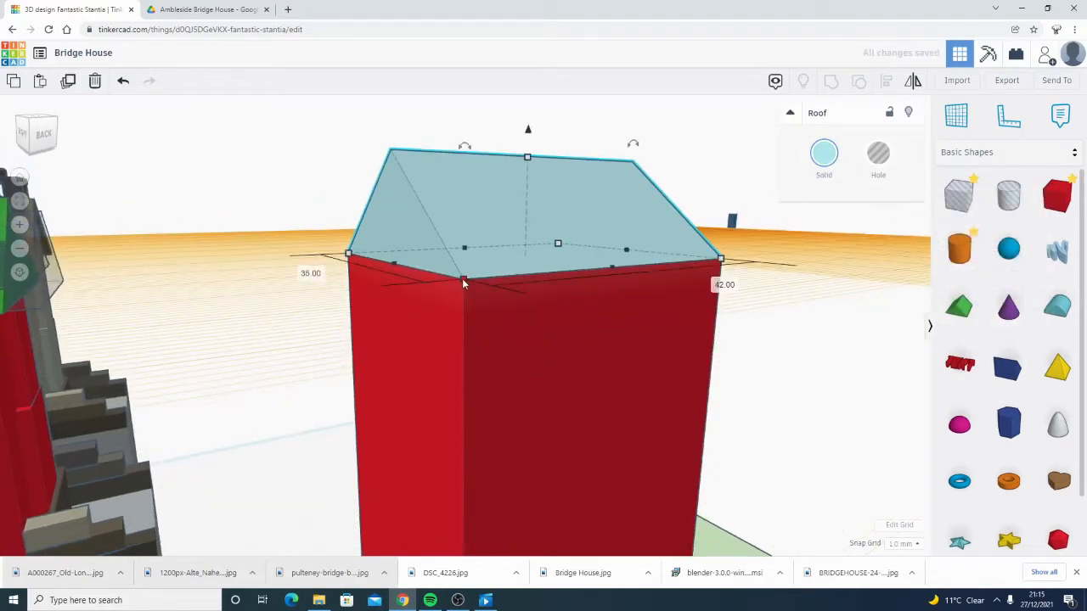
left_click_drag(463, 282, 463, 284, "alt+shift")
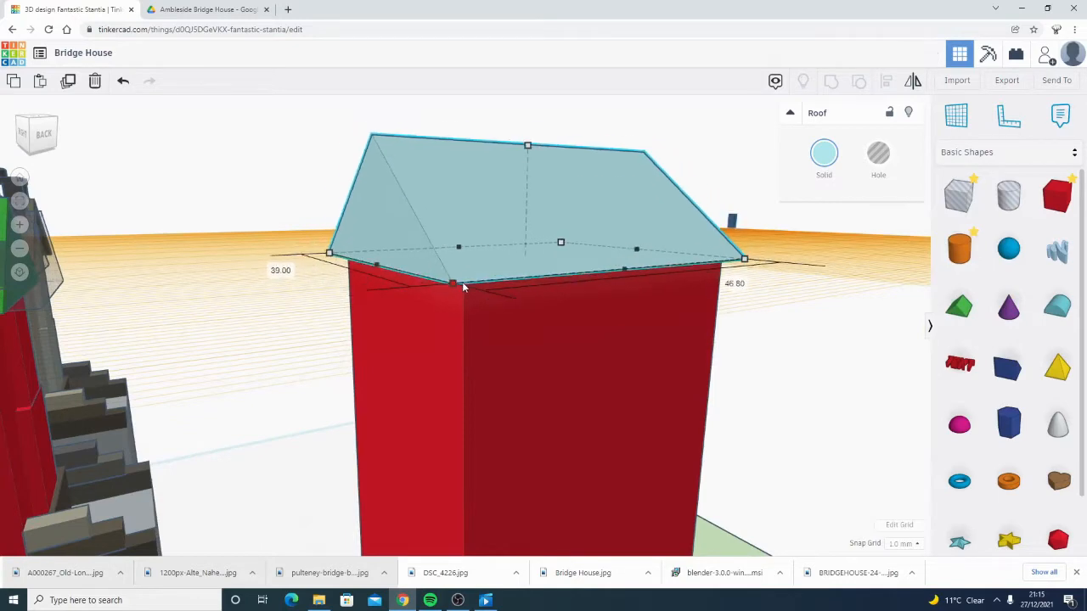
scroll(549, 326, "up", 6)
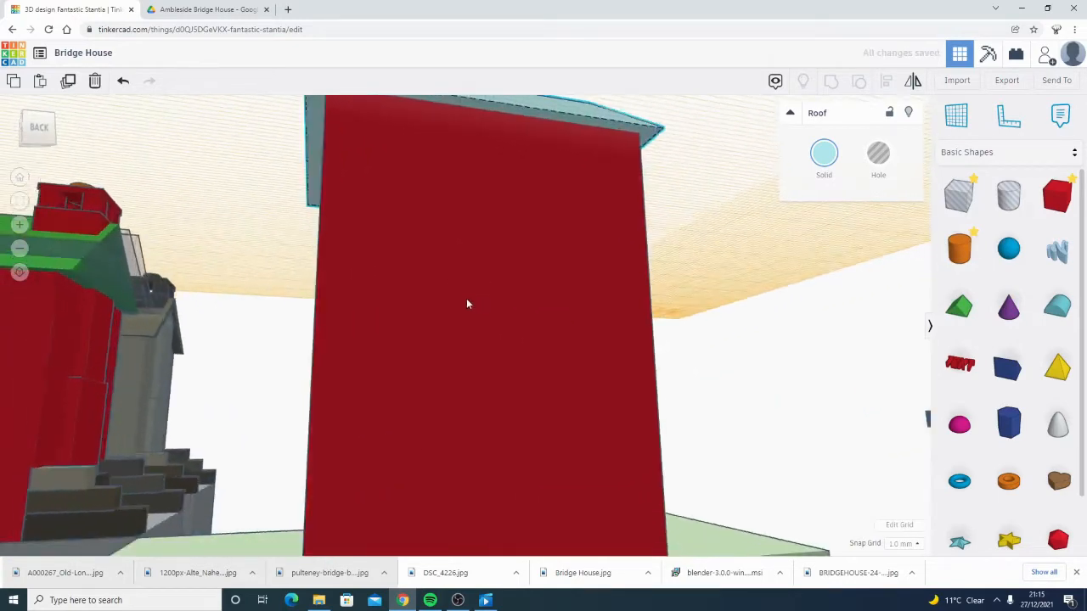
right_click_drag(406, 312, 226, 340)
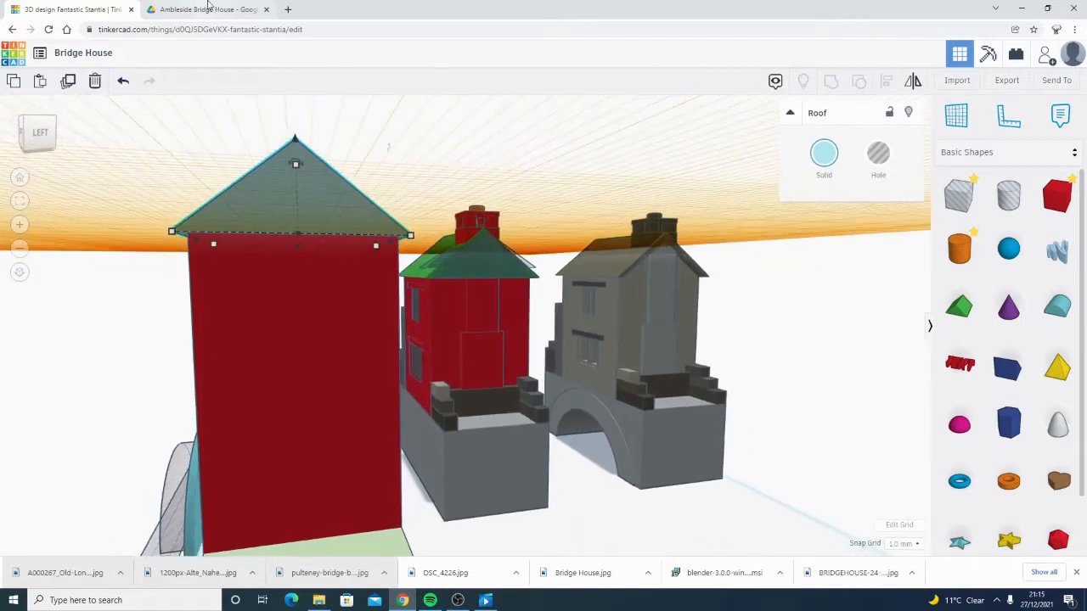
left_click(208, 8)
left_click(66, 7)
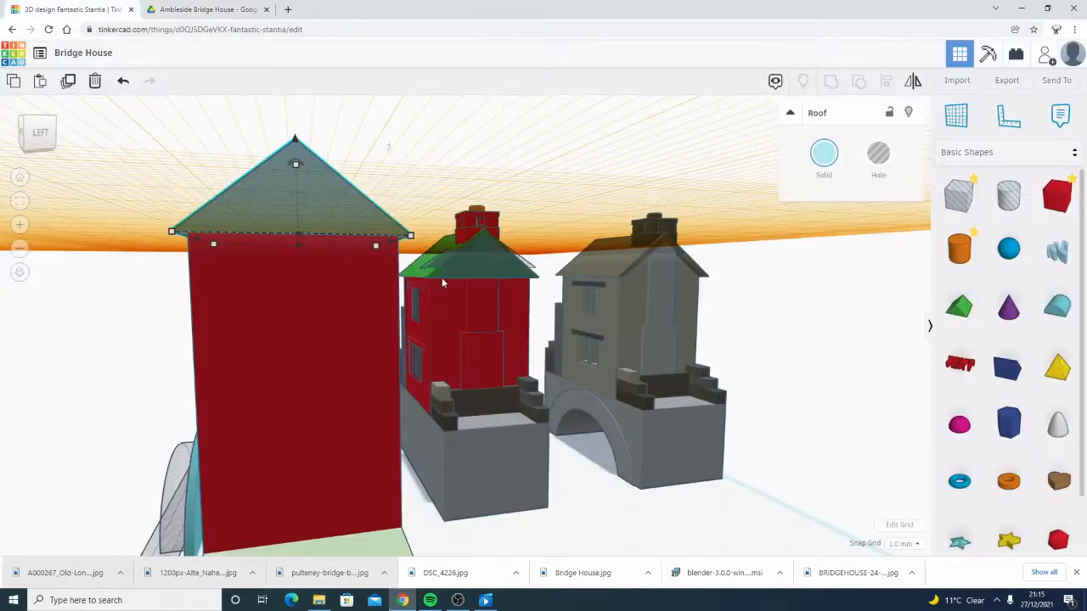
right_click_drag(442, 281, 813, 280)
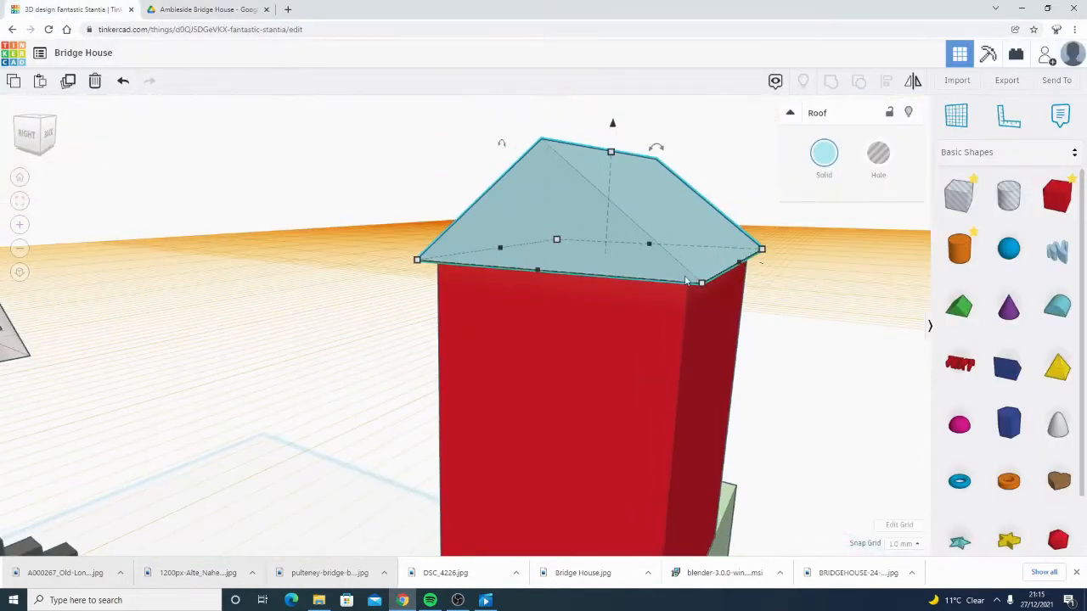
mouse_move(703, 285)
left_click_drag(705, 289, 706, 291, "shift")
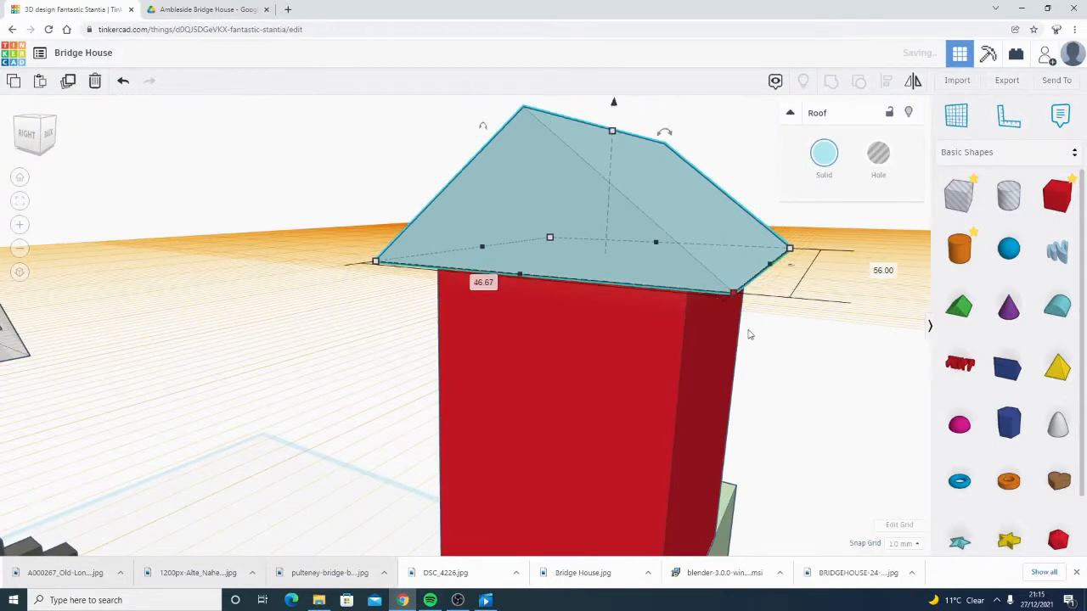
- Set the snap grid to 0.5 mm and shrink the light blue roof slightly about its centre for a smaller overhang
right_click_drag(749, 335, 815, 381)
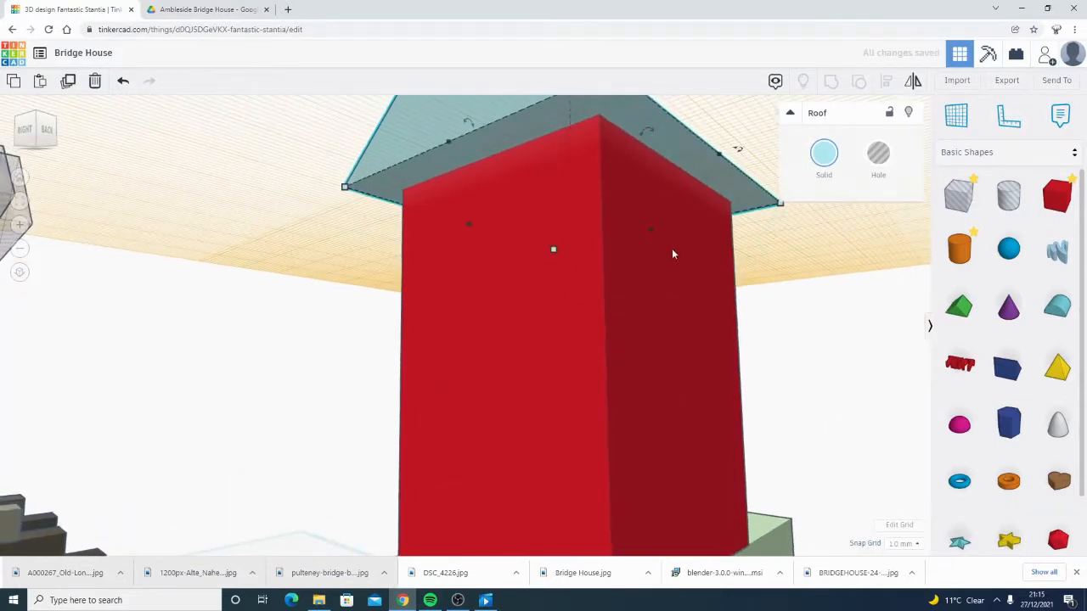
right_click_drag(672, 254, 897, 478)
left_click(909, 544)
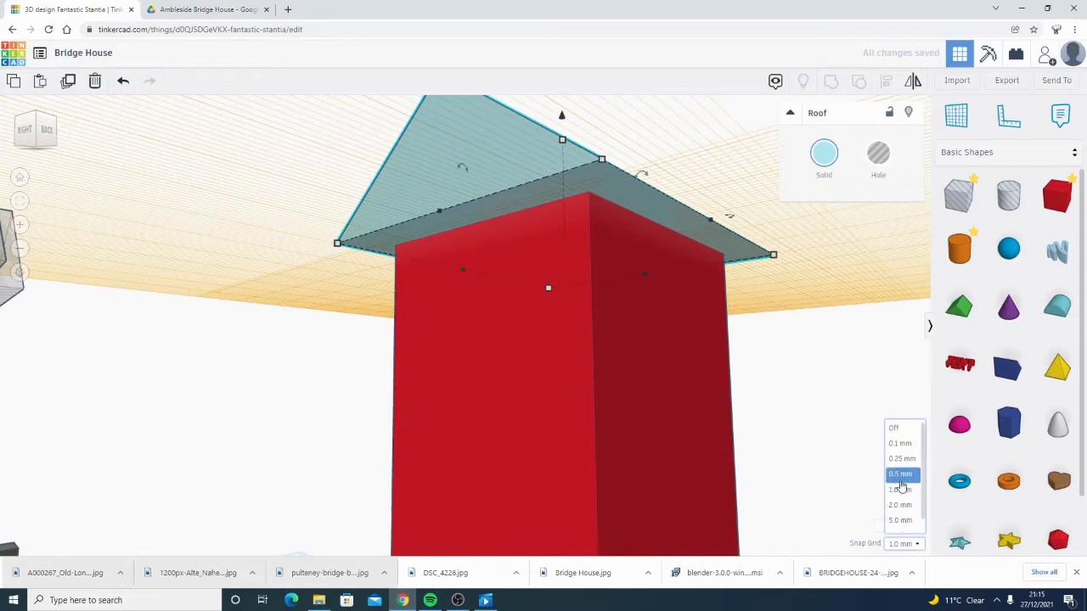
left_click(902, 477)
left_click_drag(603, 160, 595, 178)
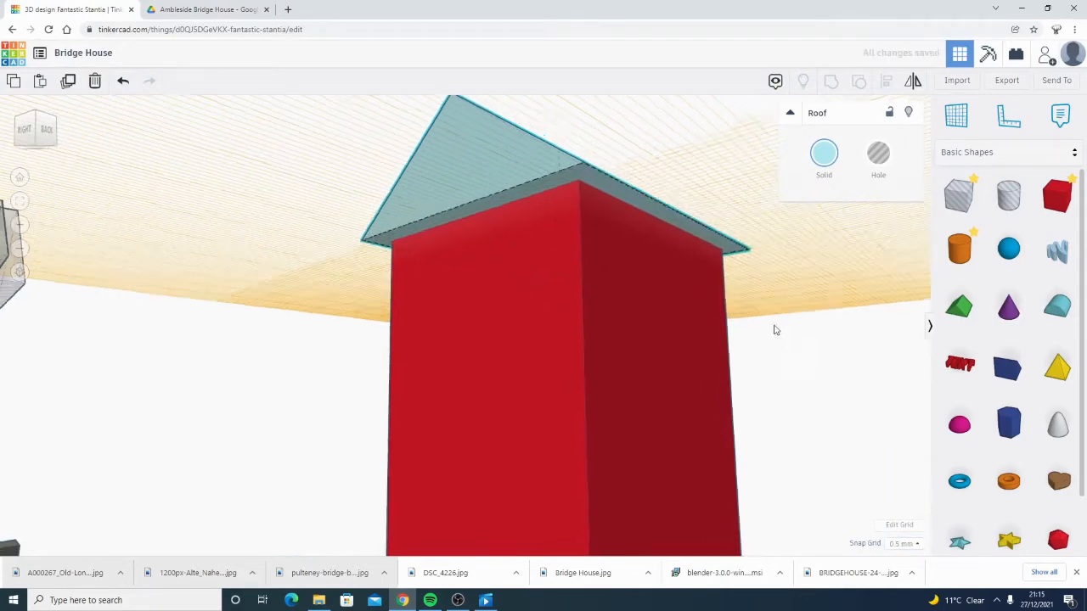
right_click_drag(773, 328, 549, 346)
right_click_drag(704, 314, 611, 340)
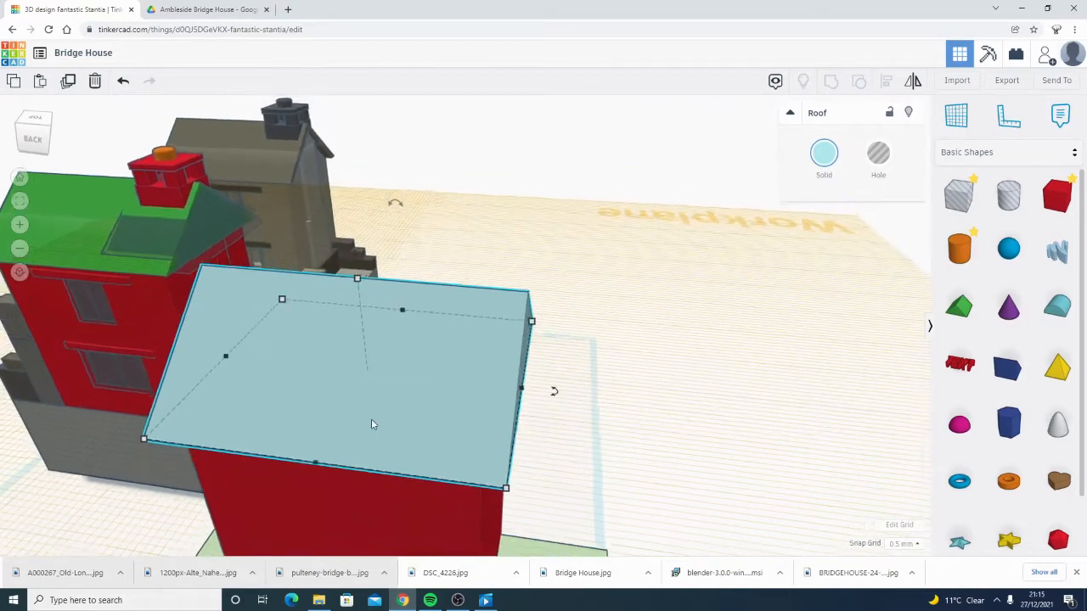
- Set the snap grid to 5 mm and move the light blue roof along its ridge direction until it is clear of the house
left_click(905, 545)
left_click(902, 519)
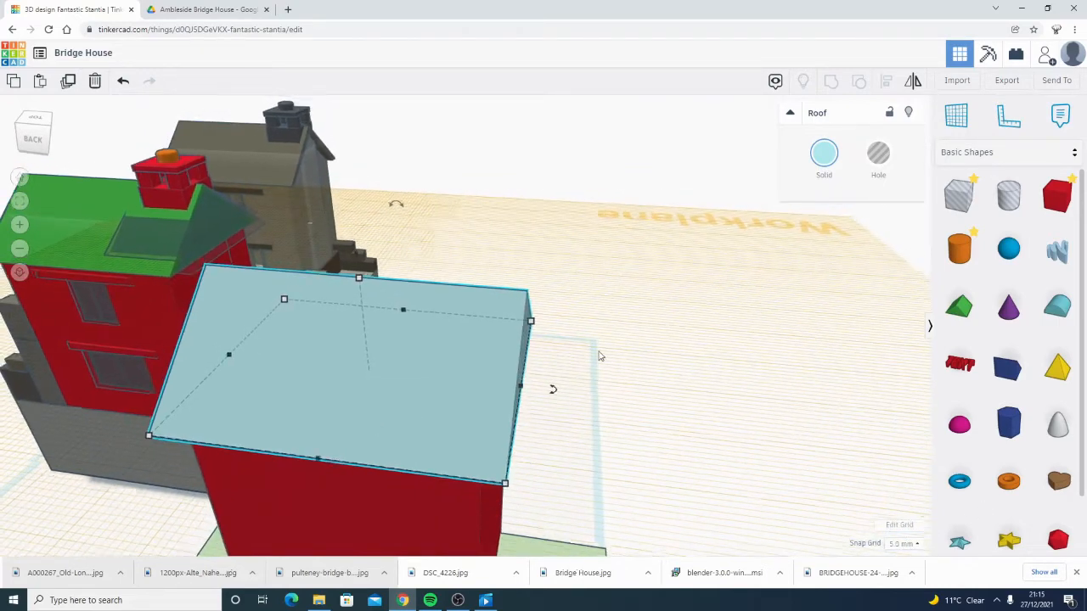
right_click_drag(599, 357, 521, 390)
key("Right")
key("Right")
key("Right")
key("Right")
key("Right")
key("Right")
key("Right")
key("Right")
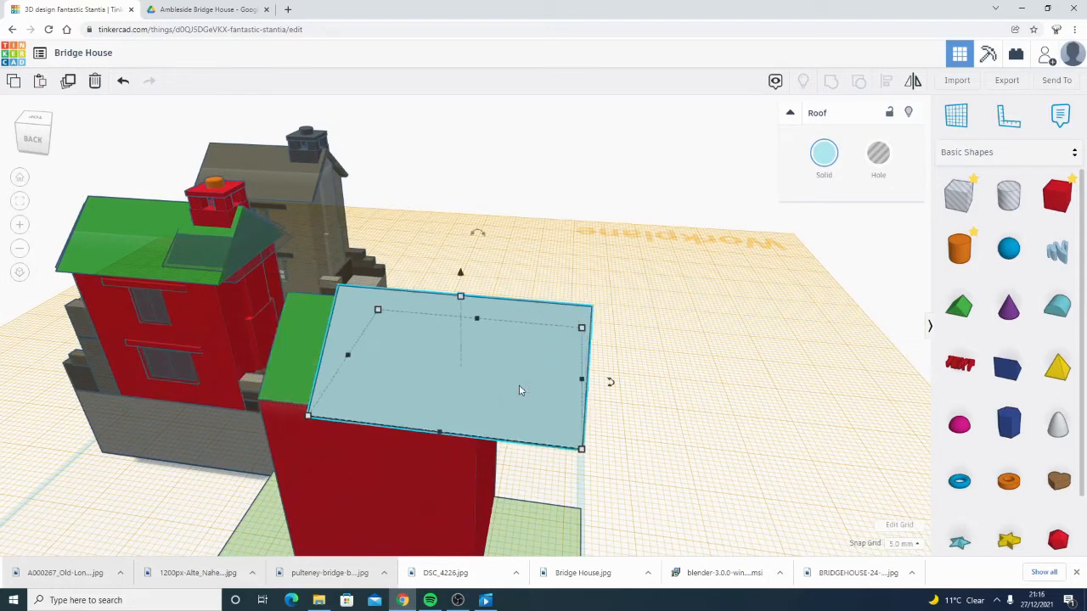
right_click_drag(563, 392, 536, 345)
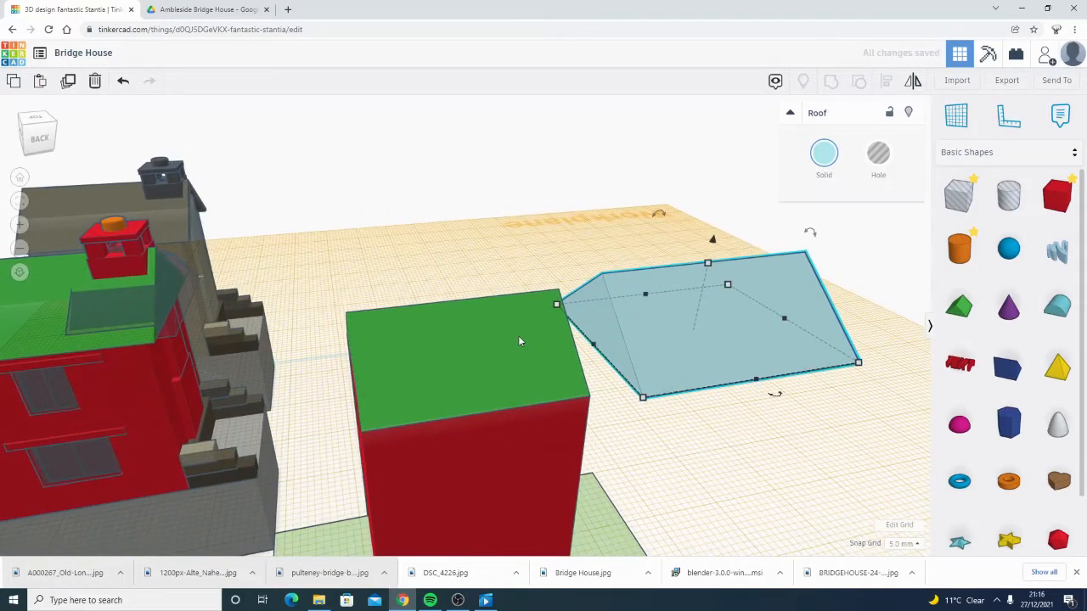
- Duplicate the green roof on the house and move the copy along its ridge into the light blue roof
left_click(518, 335)
right_click_drag(711, 395, 554, 333)
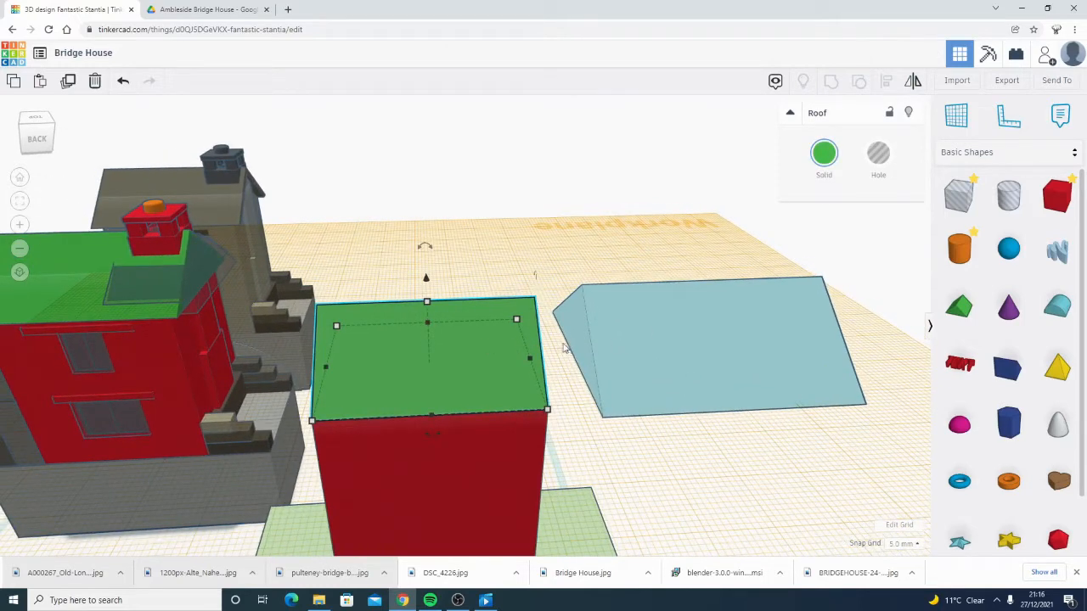
left_click(505, 361)
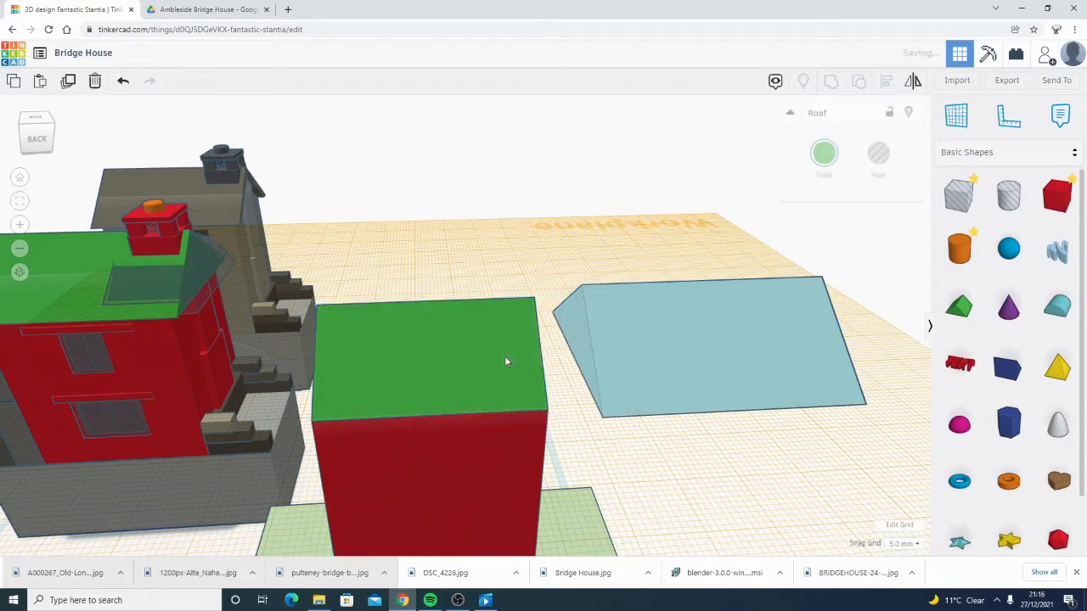
key("Right")
key("Right")
key("Right")
key("Right")
key("Right")
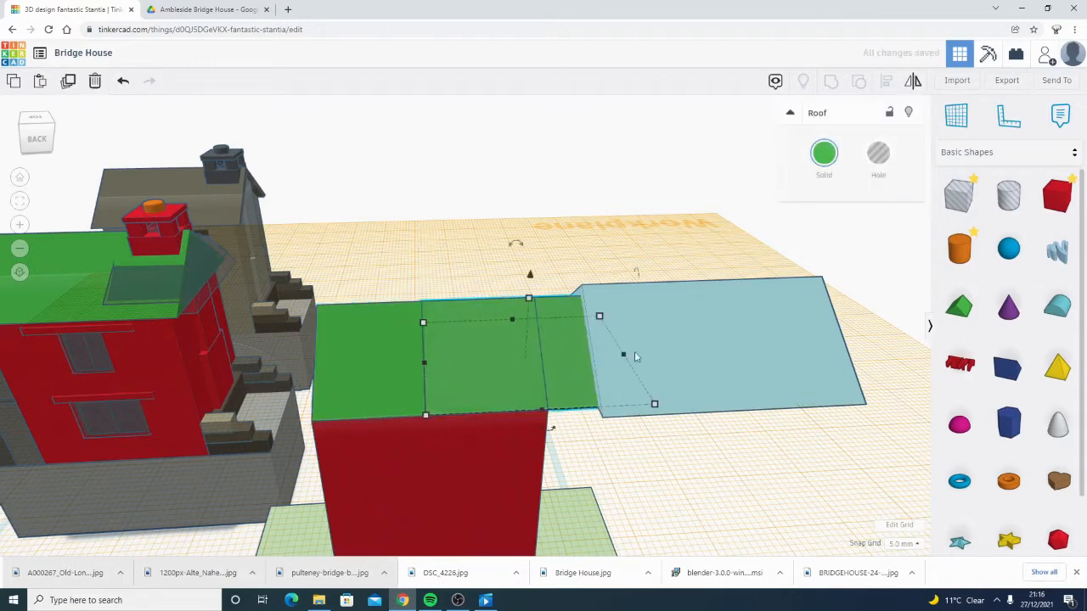
right_click_drag(753, 355, 680, 453)
key("Right")
key("Right")
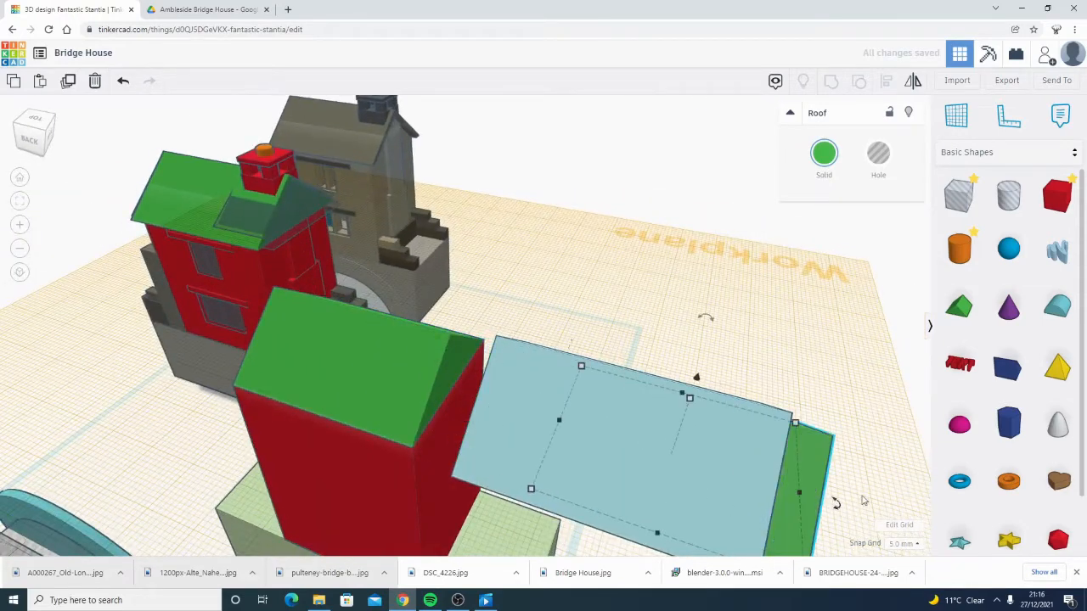
- Turn the green roof copy into a hole and stretch it to 55 mm so it passes through both ends of the light blue roof
right_click_drag(863, 501, 604, 416)
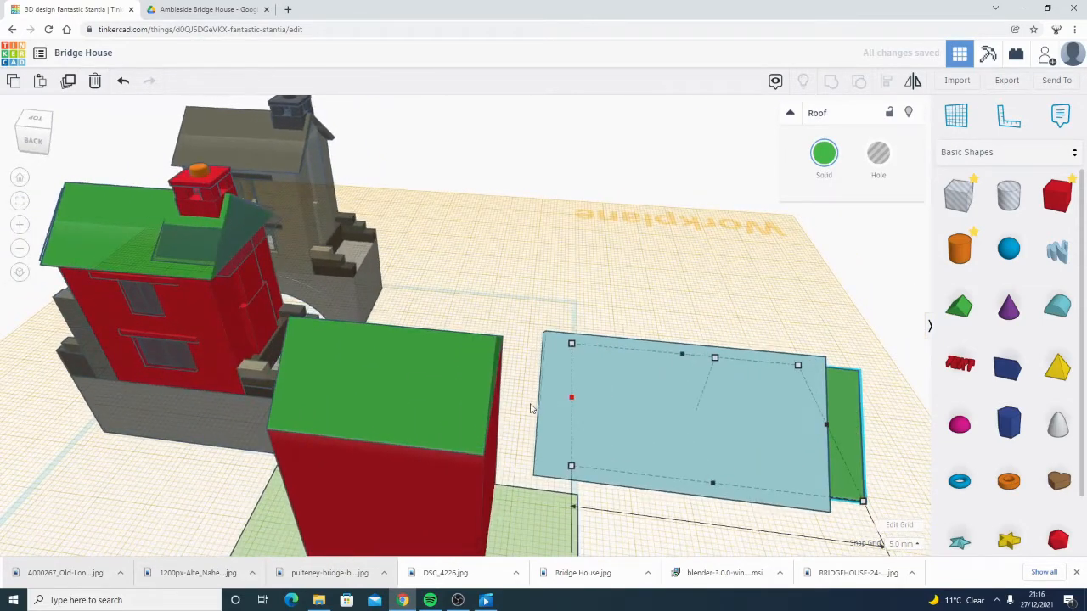
right_click_drag(527, 408, 531, 442)
left_click(877, 160)
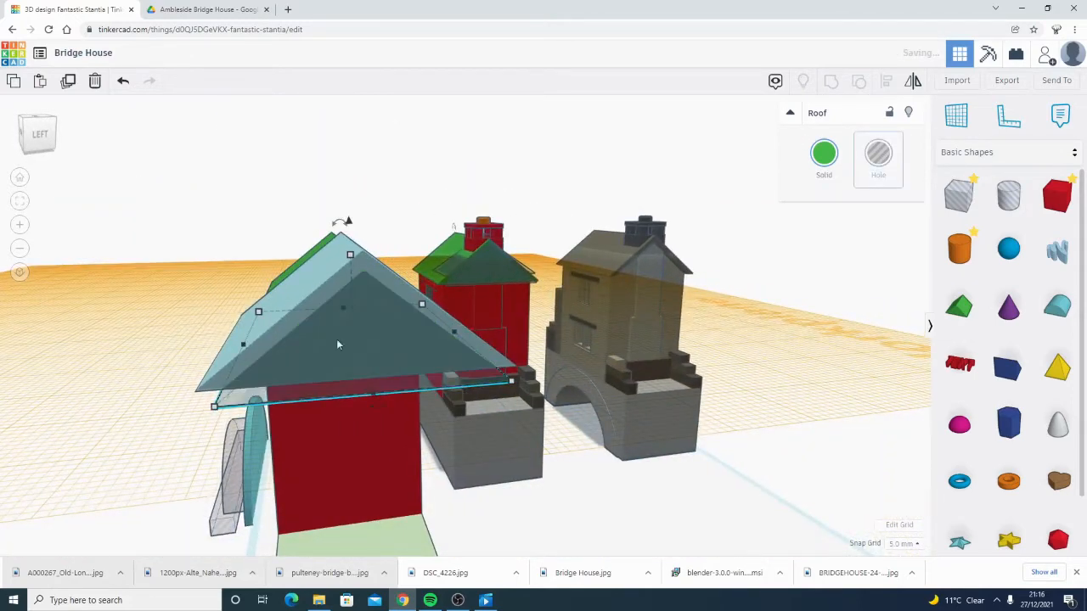
right_click_drag(336, 339, 739, 437)
left_click_drag(738, 438, 718, 442)
right_click_drag(547, 403, 743, 416)
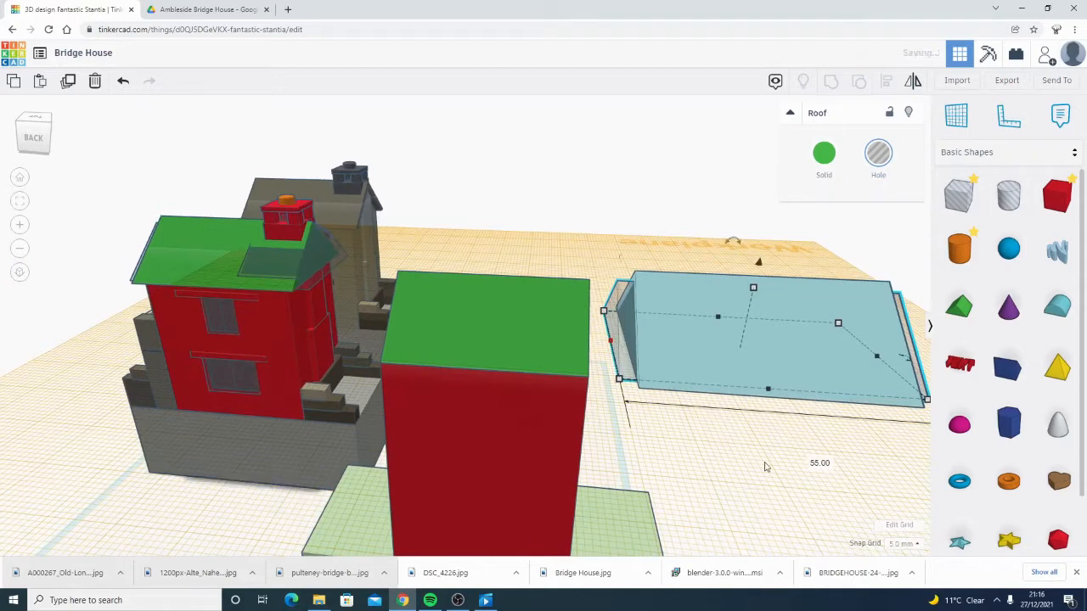
- Select the light blue roof together with the roof-shaped hole and group them to hollow out its underside
left_click(898, 545)
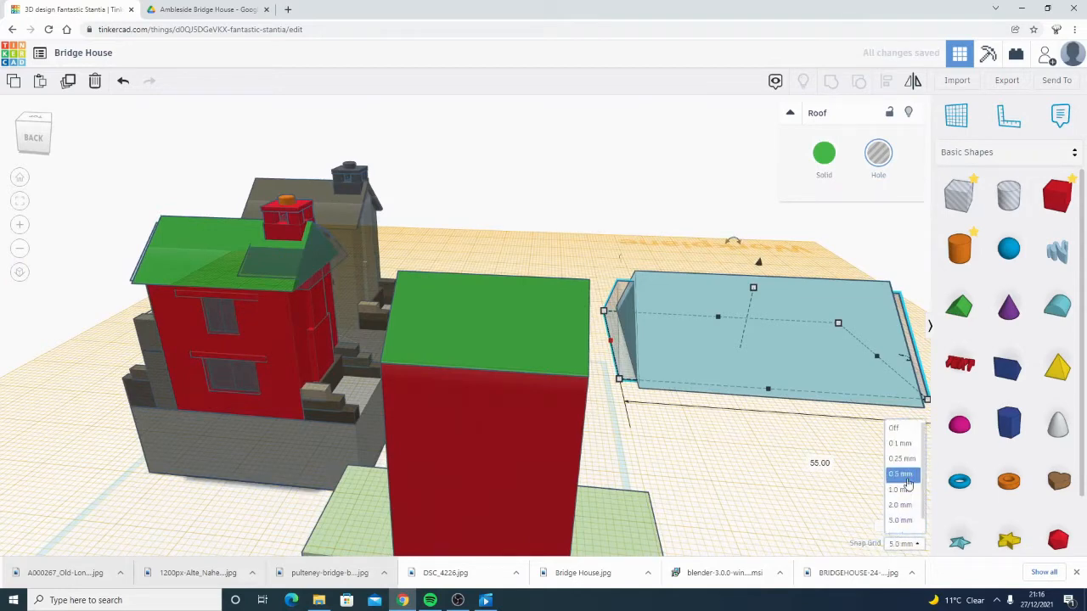
left_click(690, 207)
right_click_drag(747, 410, 602, 504)
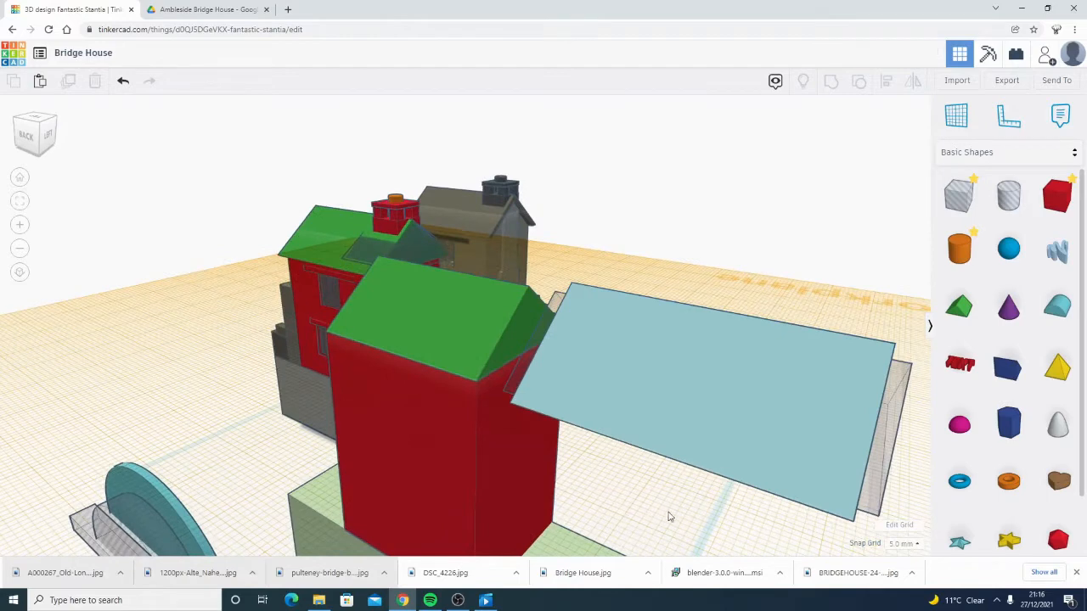
left_click_drag(809, 387, 805, 375)
right_click_drag(779, 259, 886, 284)
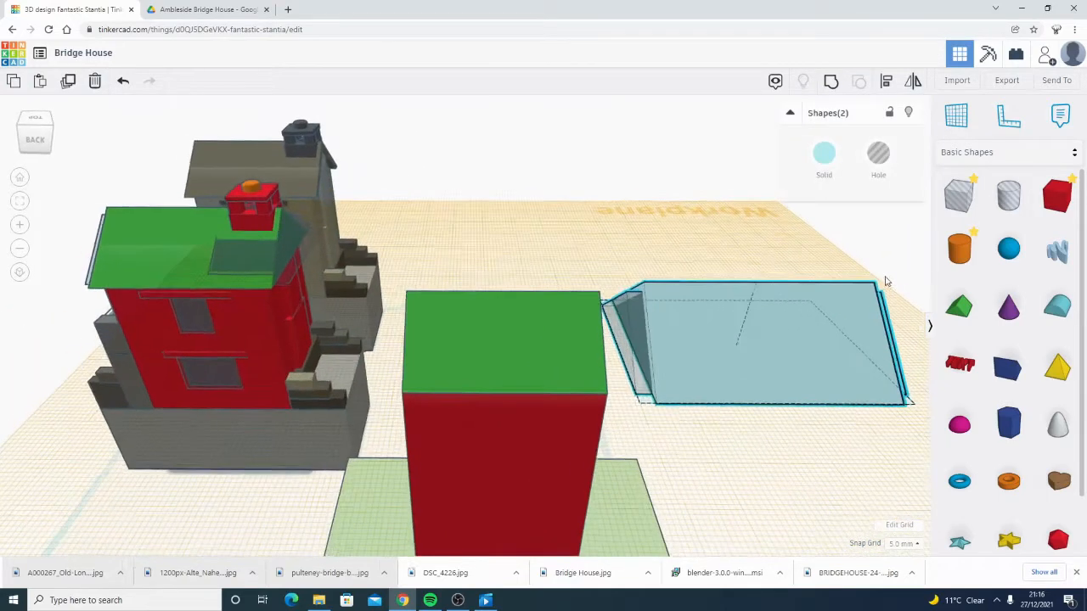
right_click_drag(746, 280, 574, 260)
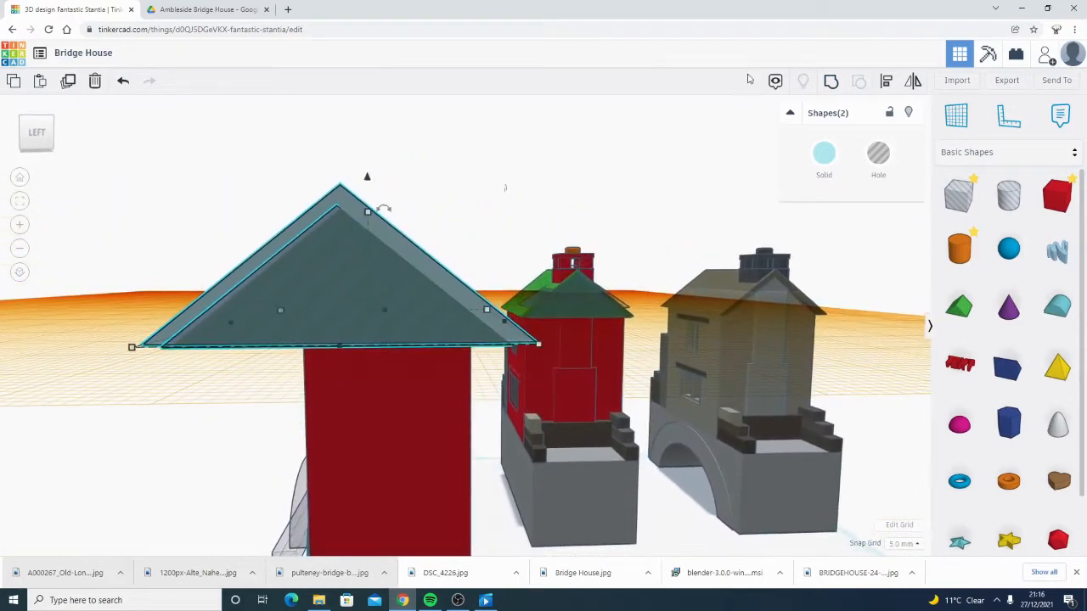
left_click(830, 85)
right_click_drag(231, 213, 692, 302)
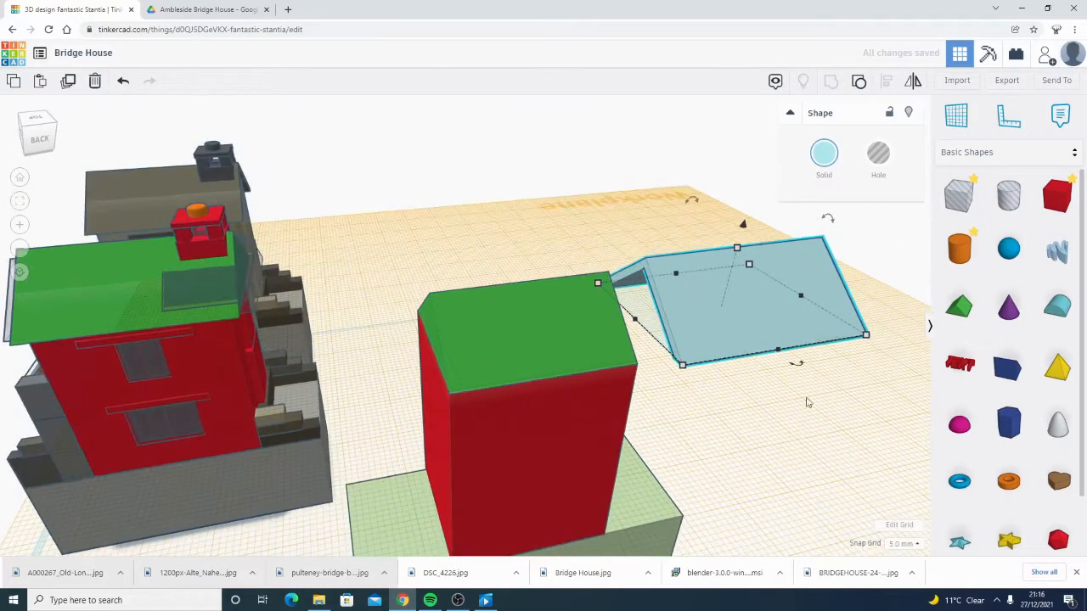
- Move the hollowed light blue roof back over the green roof and check its fit on the house
key("Left")
key("Left")
key("Left")
key("Left")
key("Left")
key("Left")
key("Left")
key("Left")
key("Left")
key("Left")
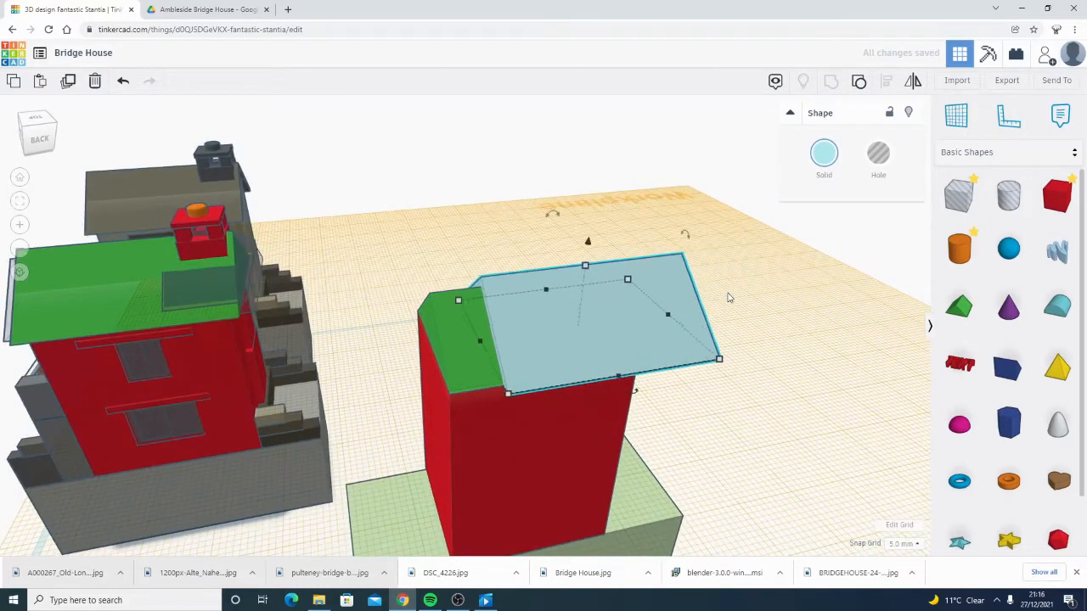
right_click_drag(823, 434, 470, 416)
right_click_drag(362, 310, 646, 374)
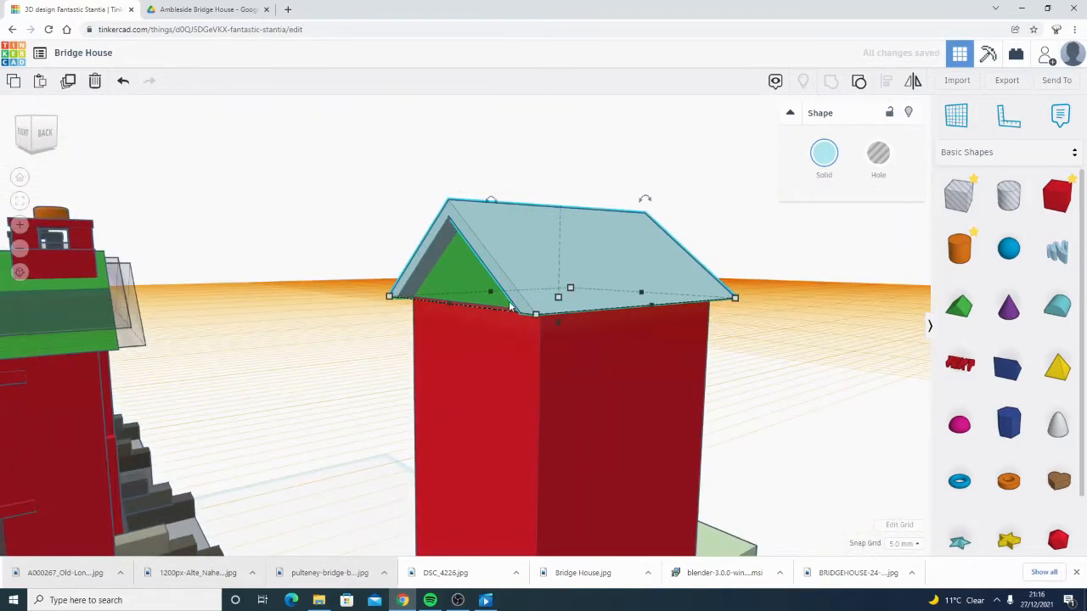
- Move the hollowed light blue roof off the house again along its ridge direction to expose the green roof
right_click_drag(594, 399, 554, 312)
key("Right")
key("Right")
key("Right")
key("Right")
key("Right")
key("Right")
key("Right")
key("Right")
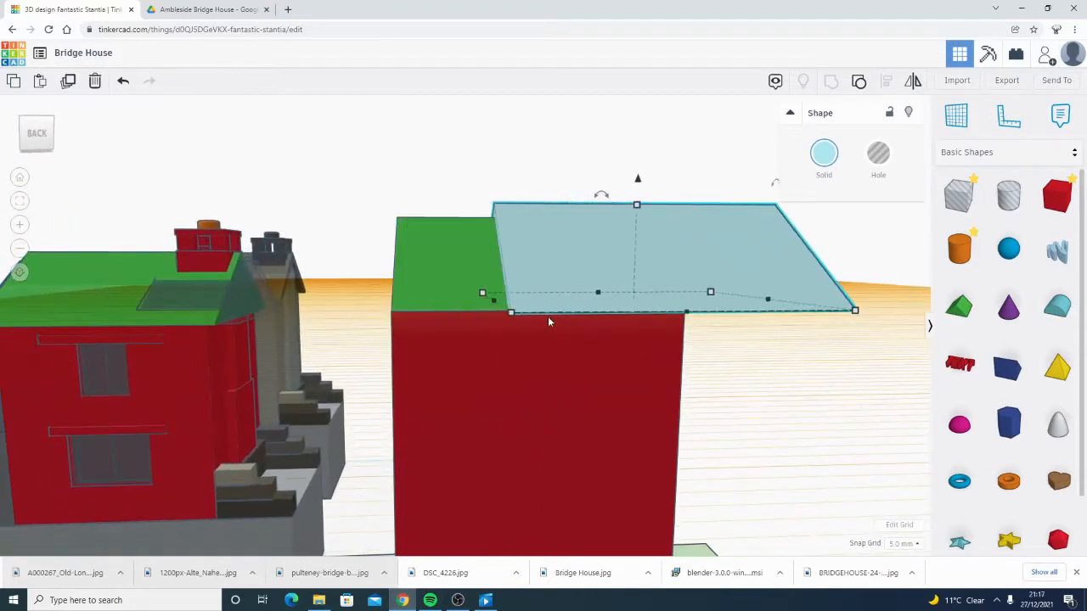
- Select the green roof together with the red house body and group them into one shape
right_click_drag(783, 409, 411, 332)
left_click(425, 310)
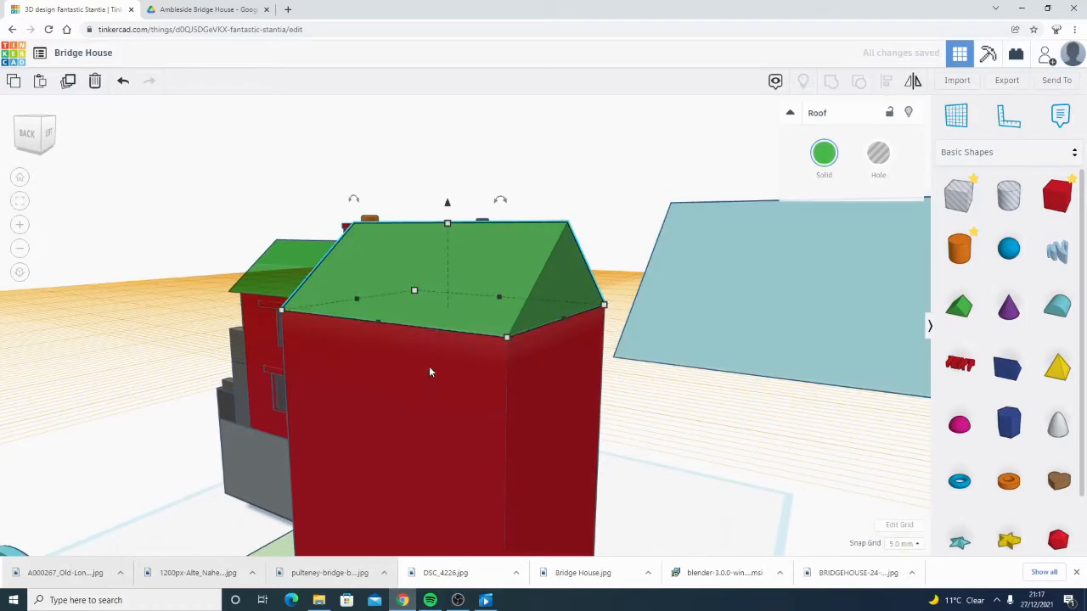
right_click_drag(431, 386, 602, 393)
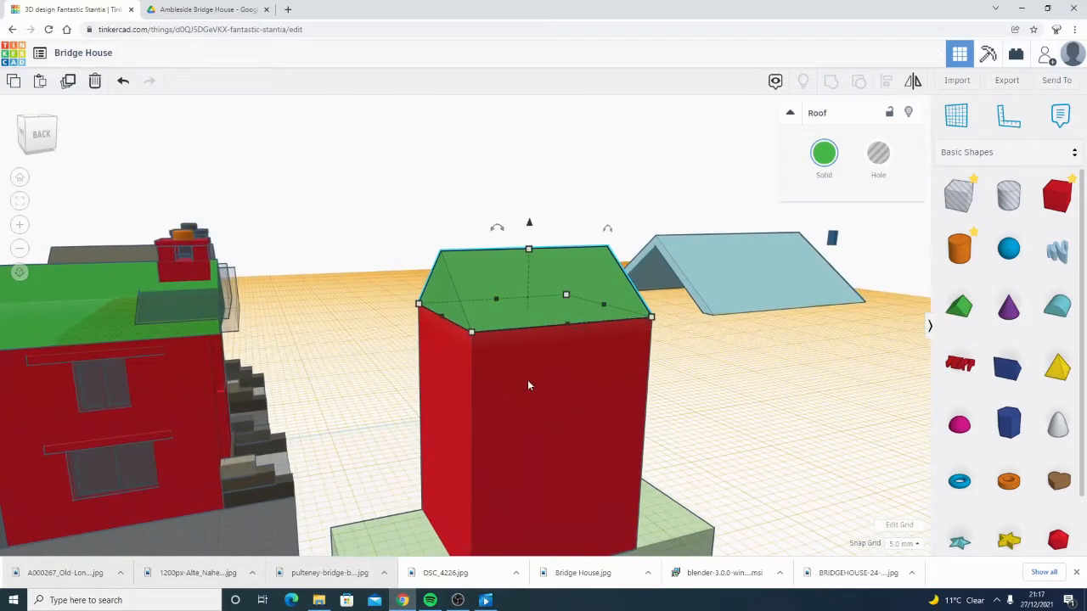
left_click(528, 385, "shift")
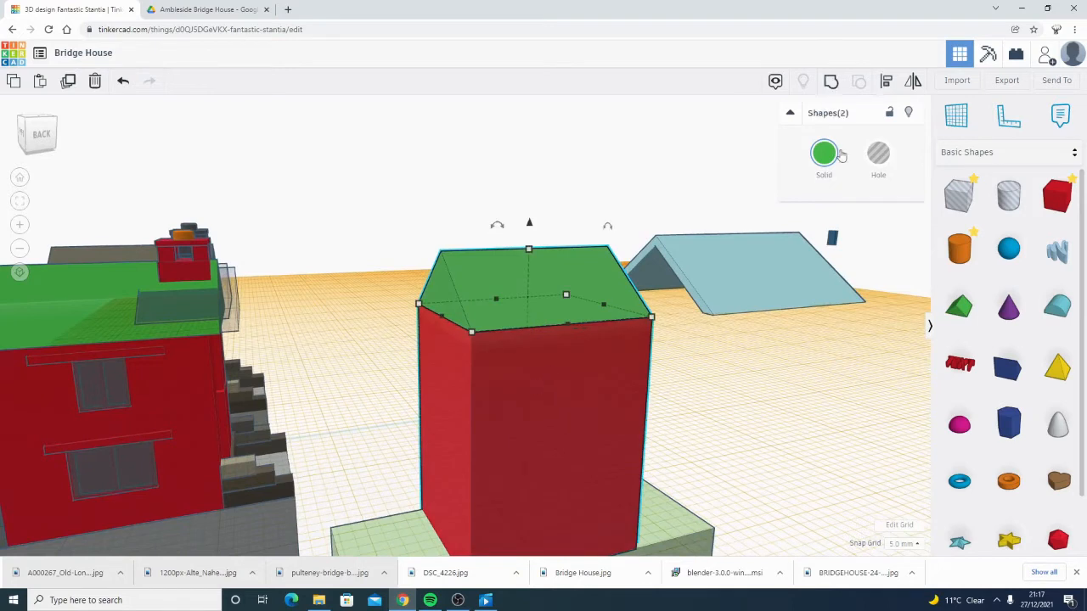
left_click(421, 212)
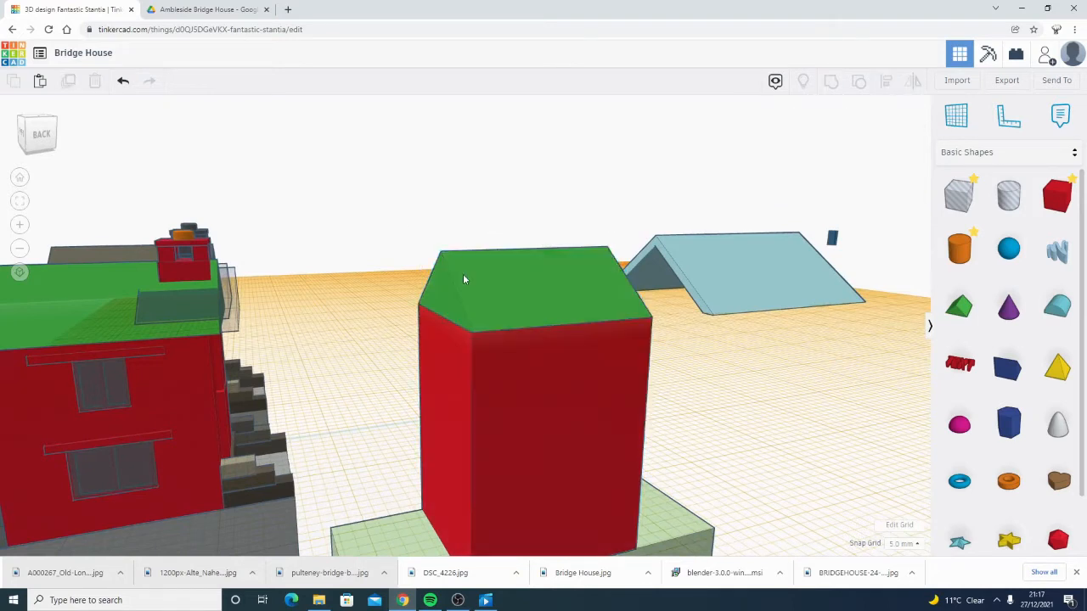
left_click(463, 273)
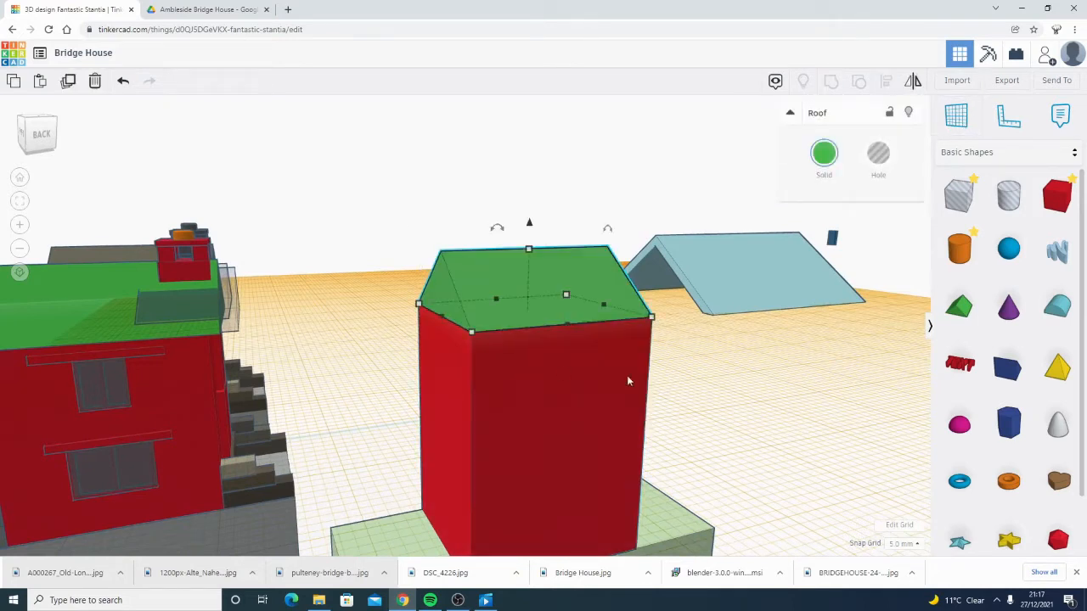
left_click(831, 82)
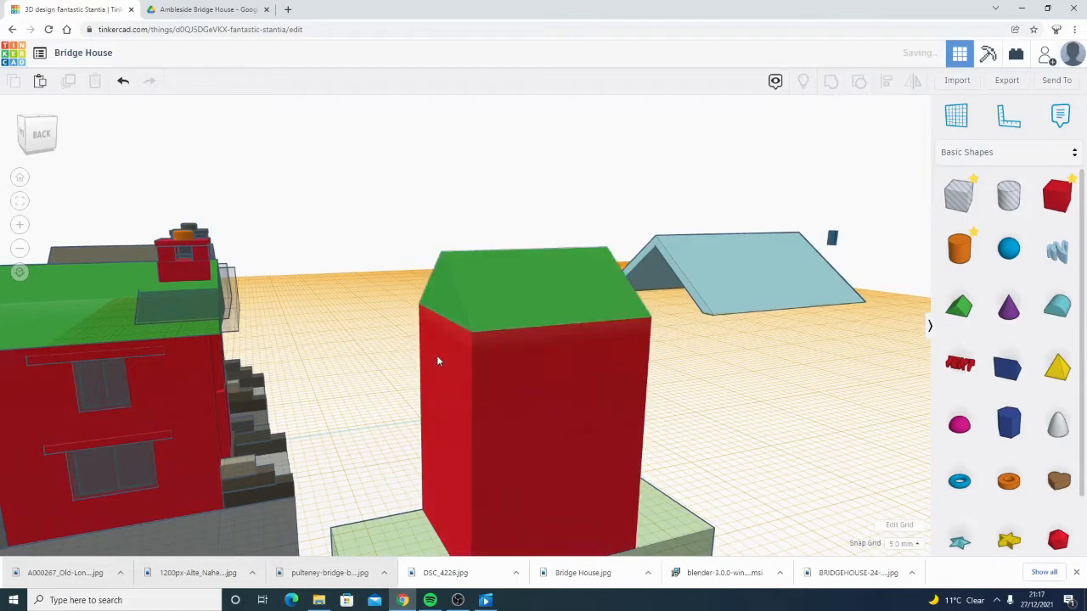
- Reset the work plane to the base grid, duplicate the grouped green house in place and turn the copy into a hole
right_click_drag(537, 421, 625, 410)
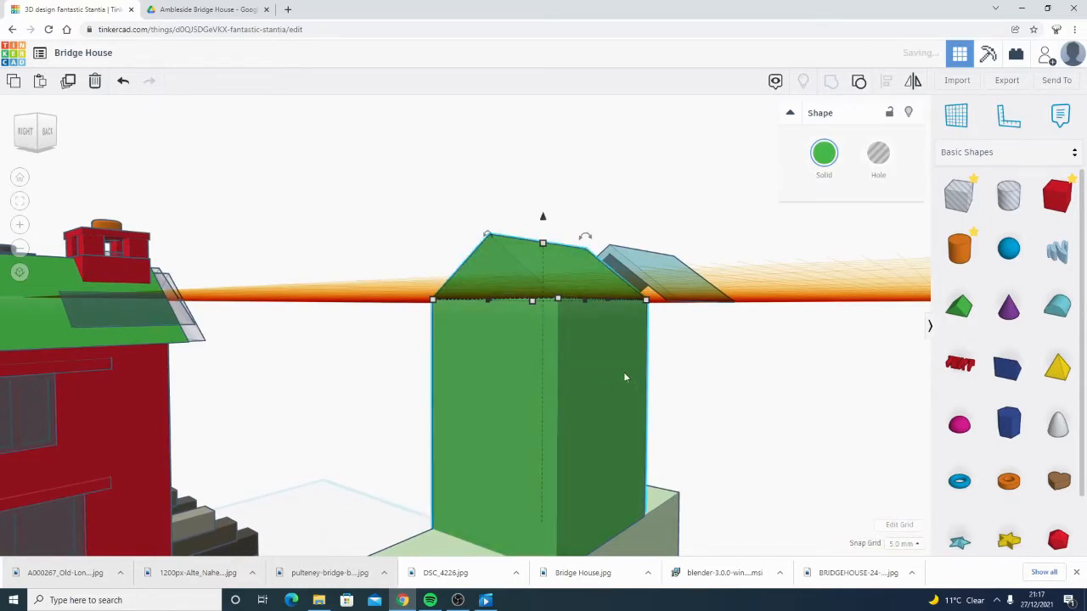
left_click(968, 126)
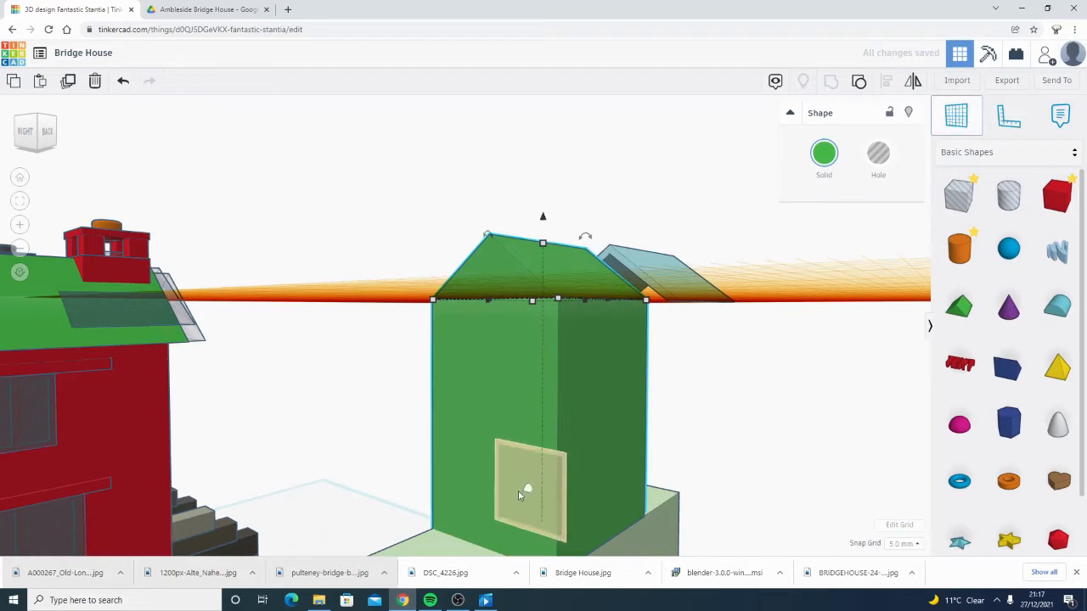
left_click(695, 449)
scroll(738, 364, "down", 5)
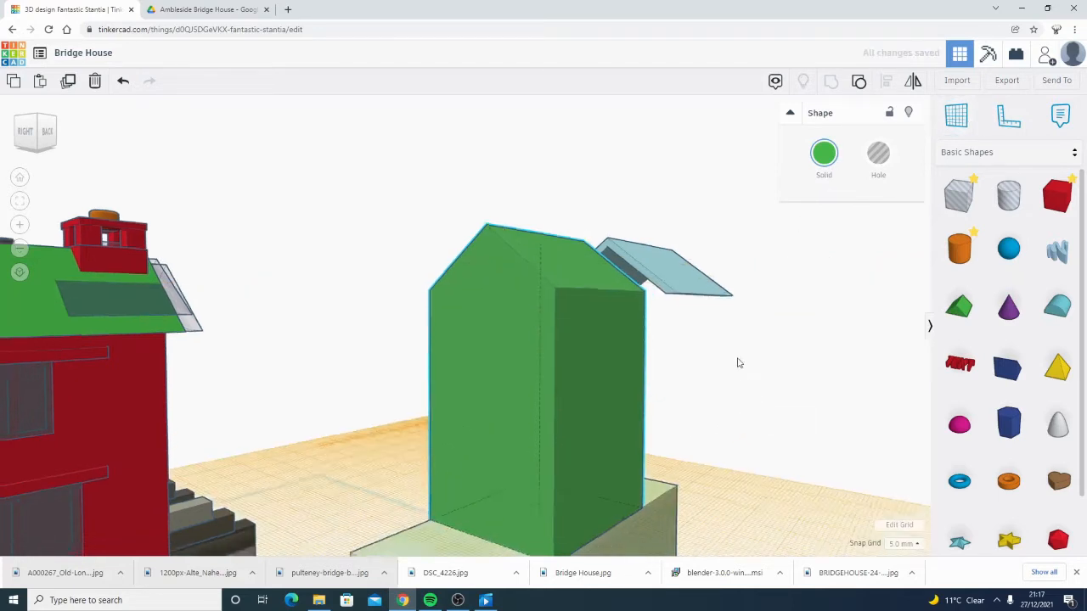
key("h")
right_click_drag(658, 373, 408, 459)
right_click_drag(476, 442, 563, 403)
scroll(563, 403, "up", 2)
scroll(563, 408, "up", 2)
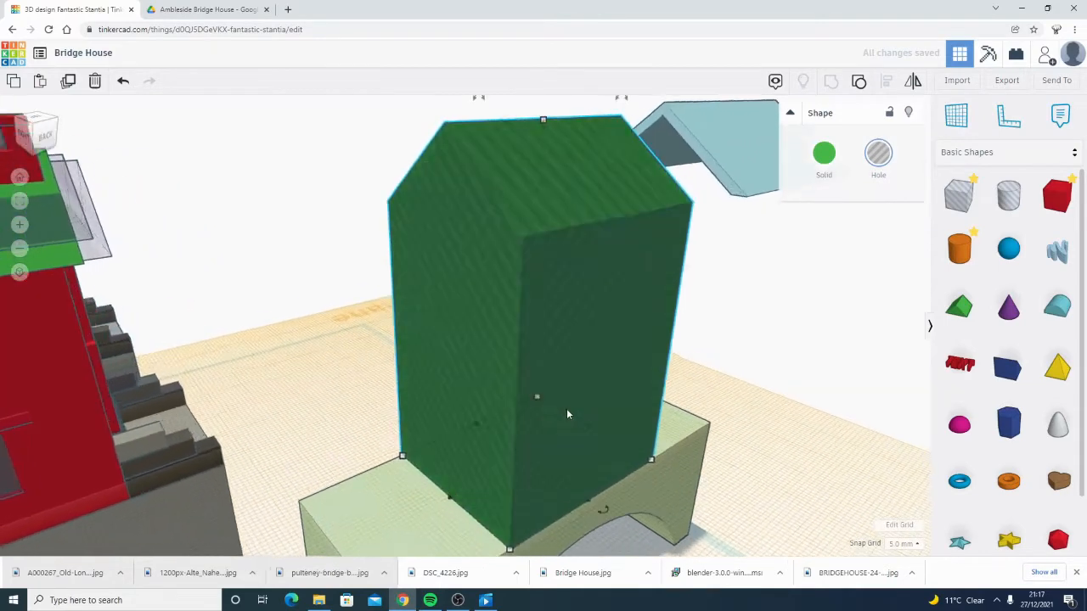
- Set the snap grid to 0.5 mm and shrink the house-shaped hole slightly so it sits inside the solid house walls
right_click_drag(549, 529, 494, 478)
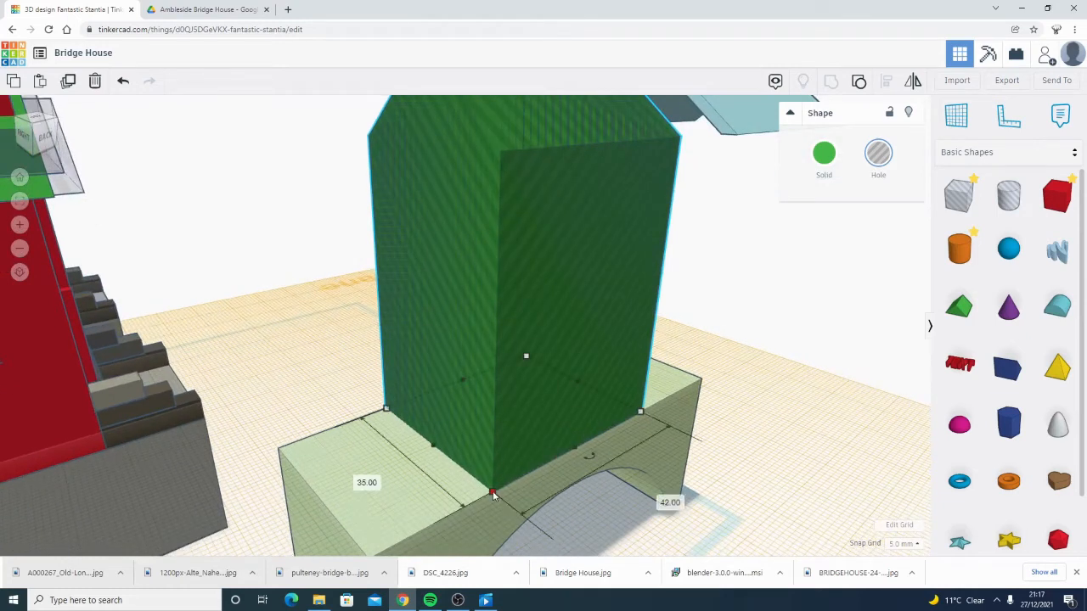
left_click(907, 544)
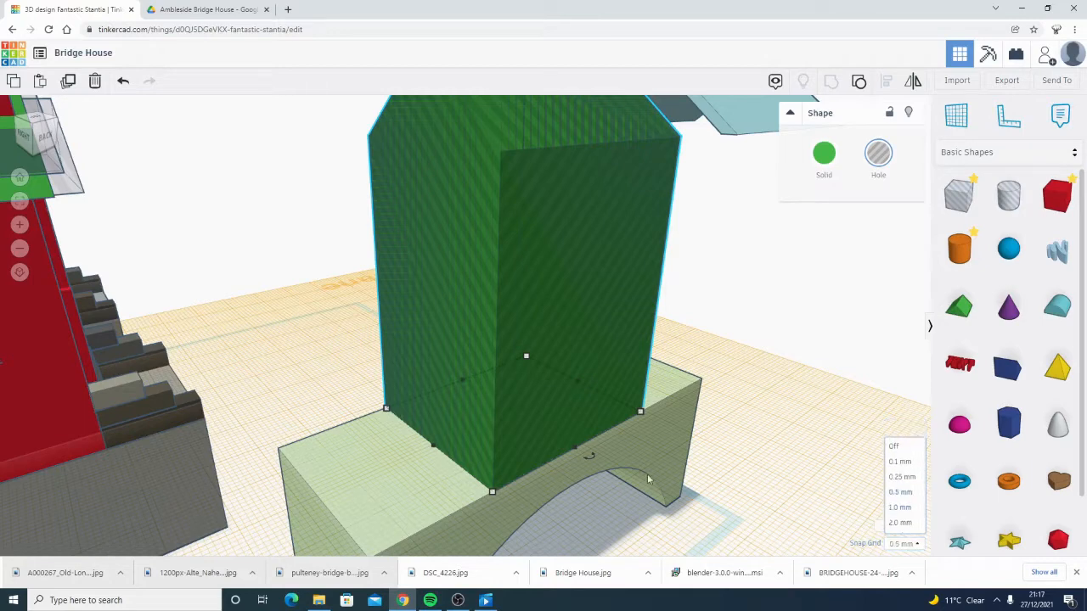
left_click(908, 475)
scroll(536, 465, "up", 5)
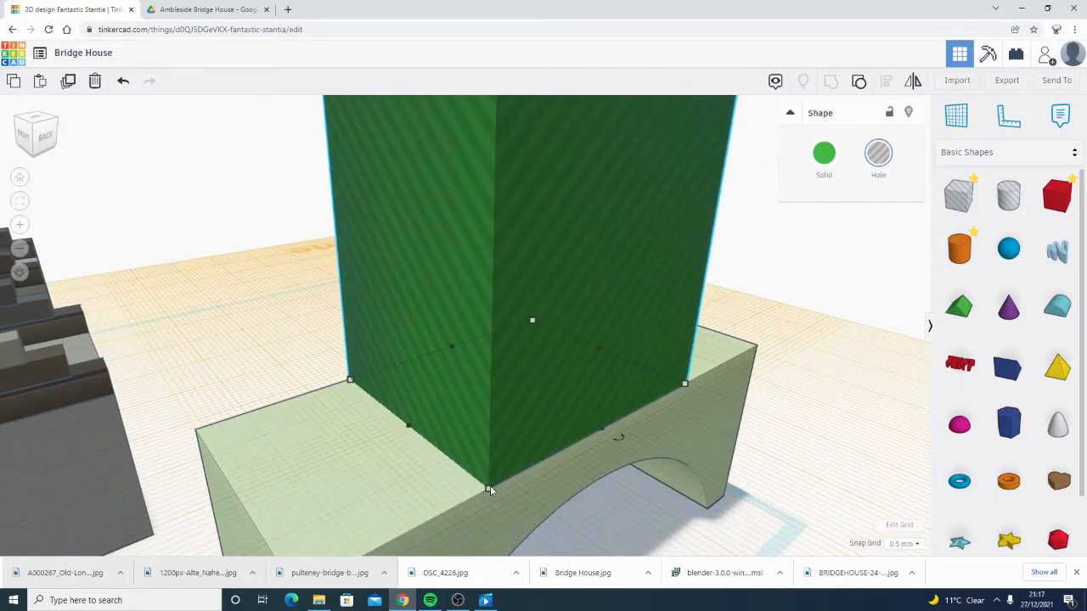
left_click_drag(490, 484, 494, 473)
right_click_drag(647, 443, 592, 395)
left_click(592, 395)
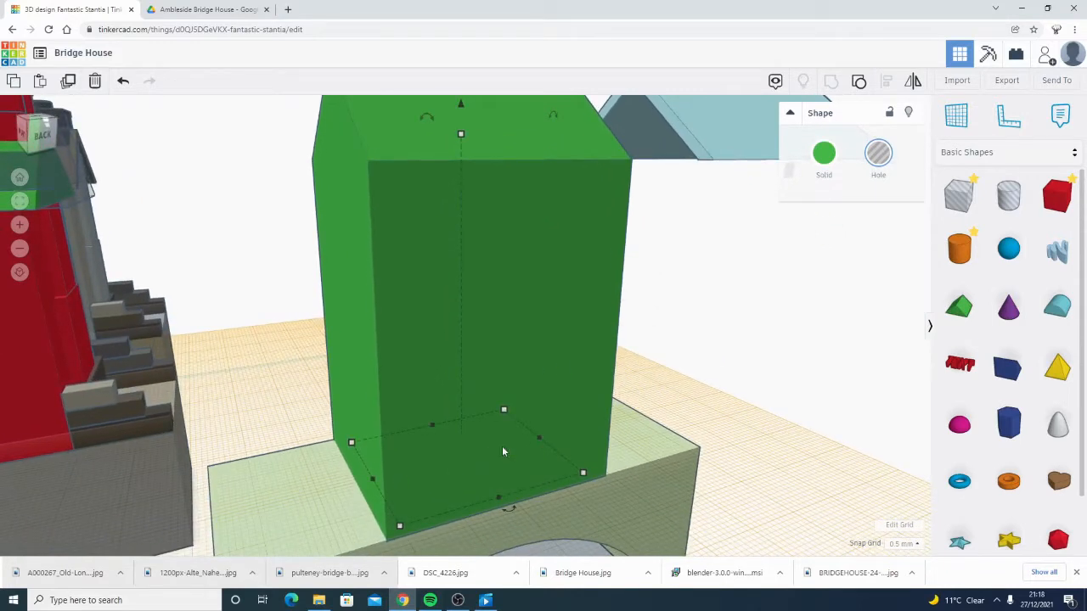
- Group the solid green house with its inner hole to hollow it out, and check the interior
left_click(611, 367, "shift")
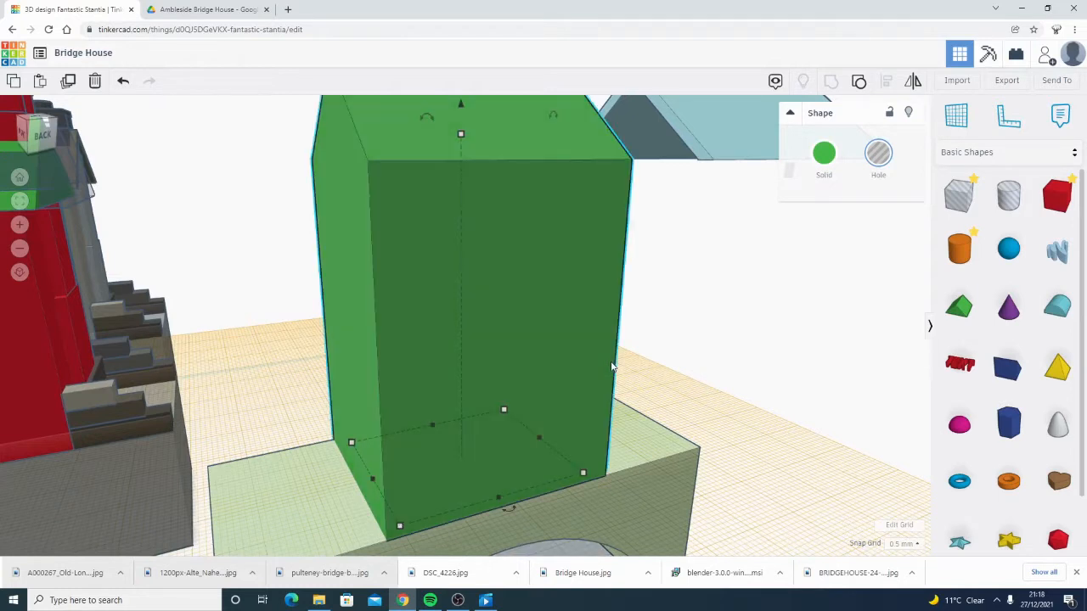
left_click(832, 85)
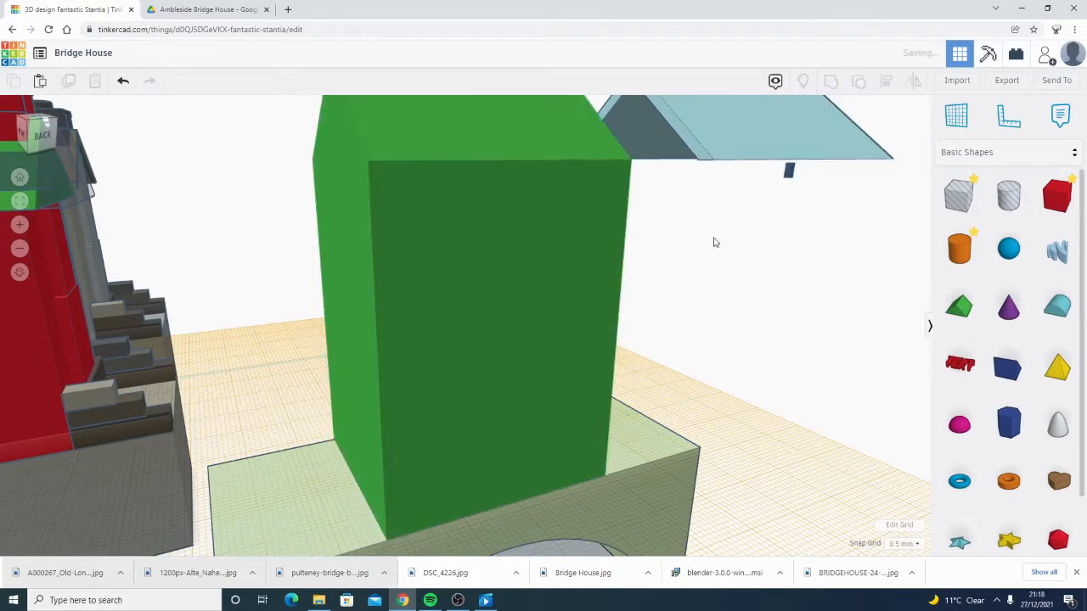
left_click(660, 289)
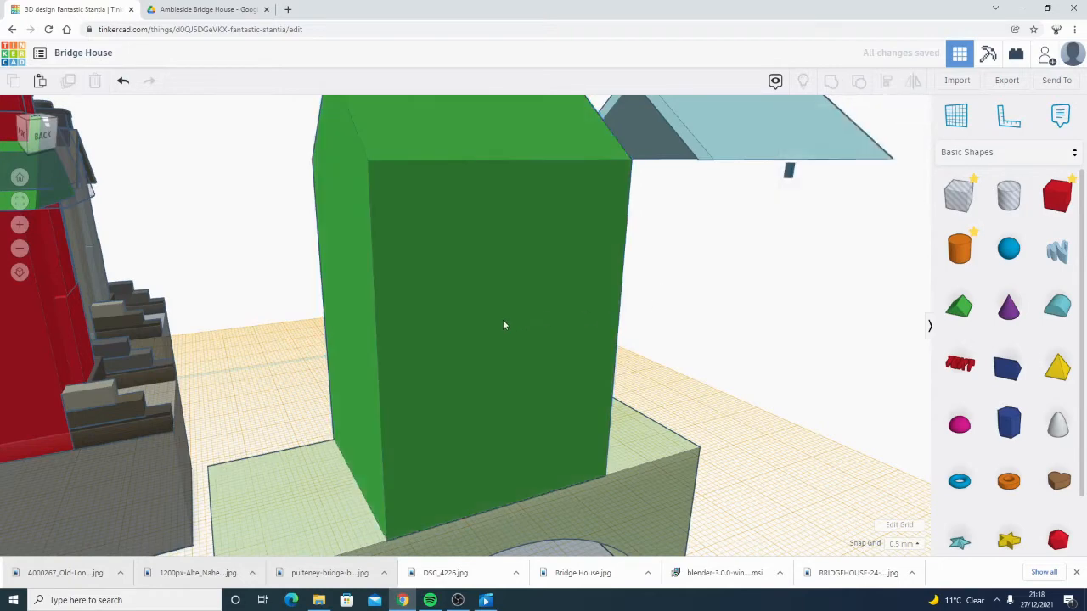
scroll(510, 327, "up", 8)
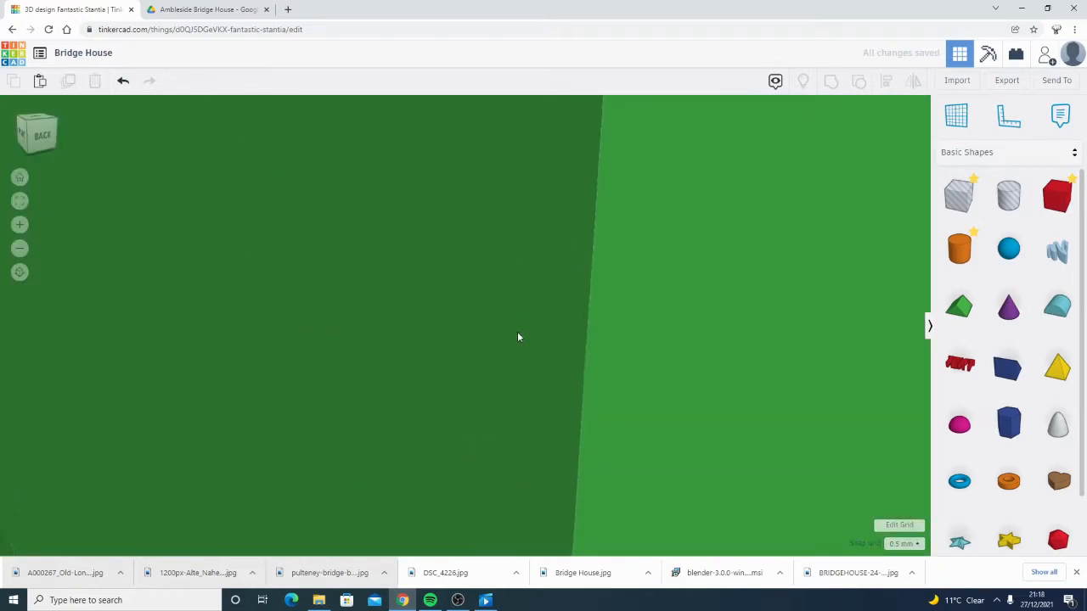
right_click_drag(517, 332, 642, 240)
scroll(491, 401, "down", 10)
- Set the snap grid to 5.0 mm and move the light blue roof back onto the house so it overhangs both ends evenly
left_click(642, 241)
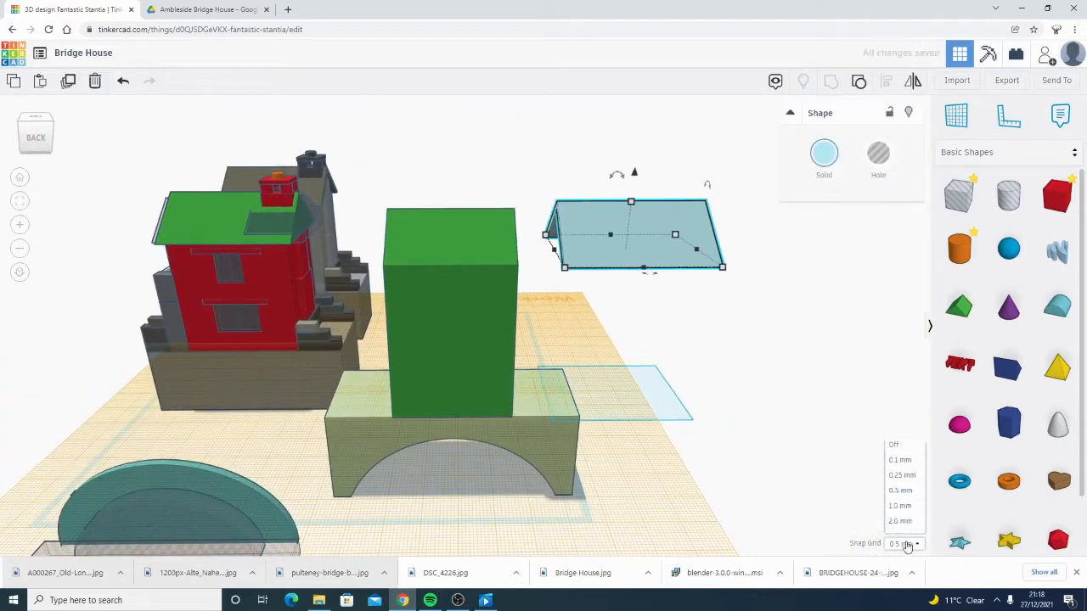
left_click(902, 533)
left_click_drag(567, 260, 451, 269)
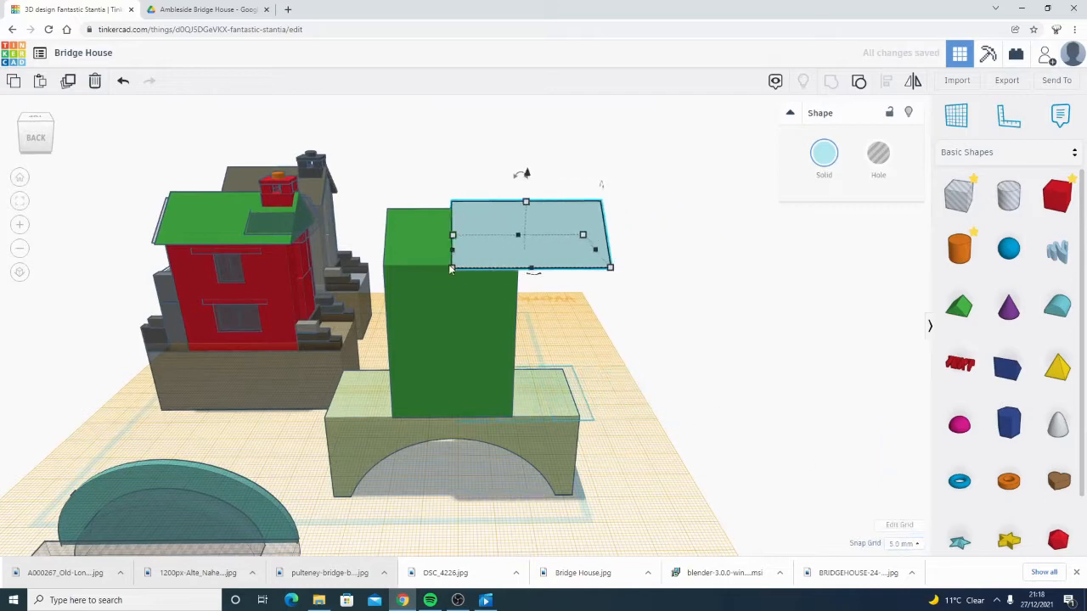
key("Left")
key("Left")
key("Left")
key("Left")
key("Left")
right_click_drag(533, 323, 192, 293)
scroll(434, 235, "up", 5)
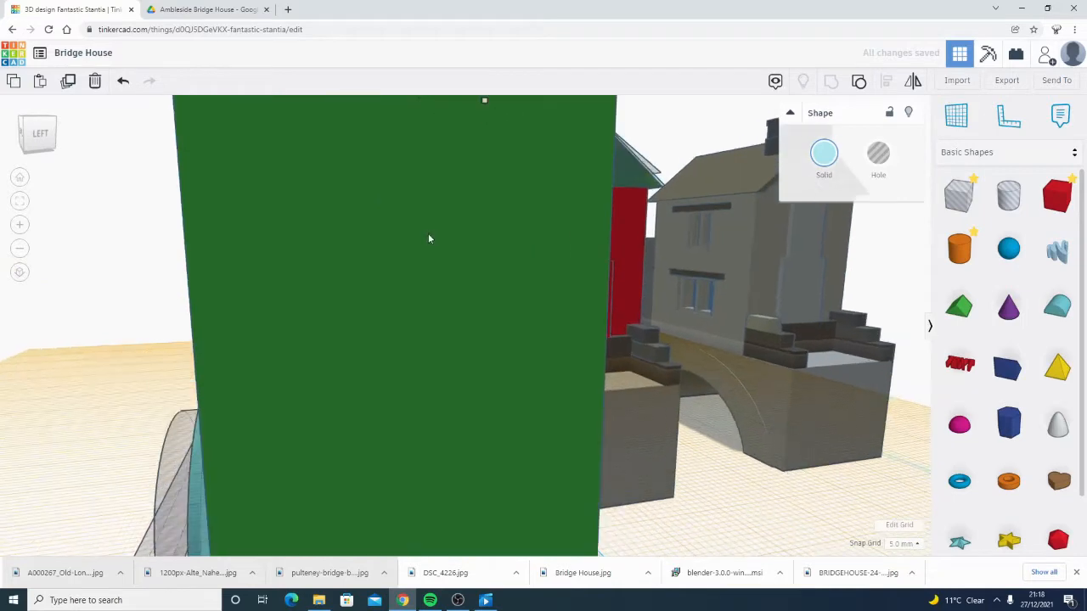
right_click_drag(428, 239, 265, 321)
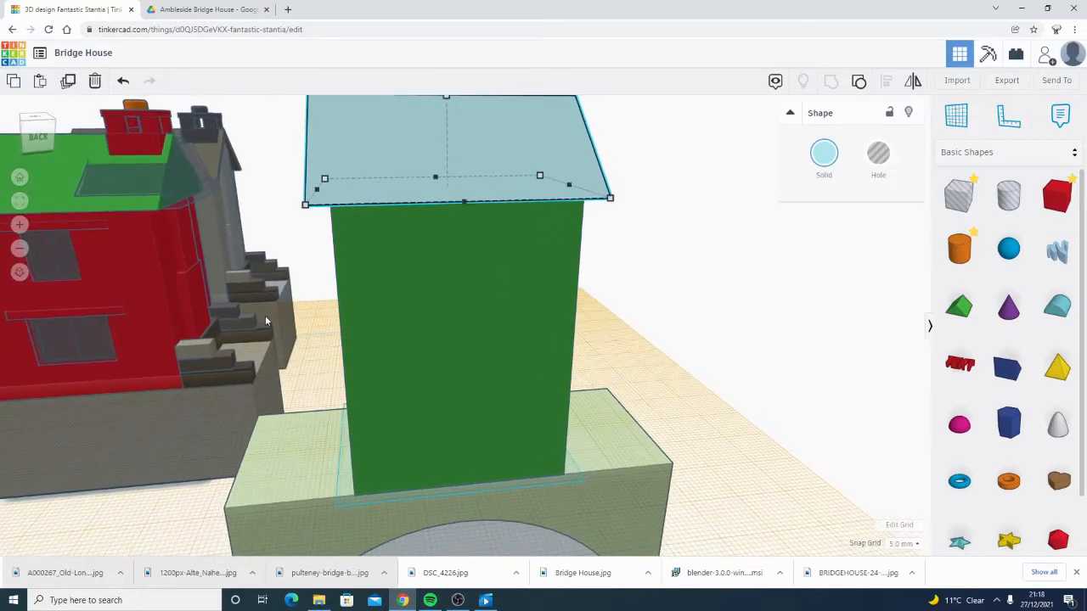
left_click(581, 333)
- Set the work plane on the house's long wall above the arch and place a box hole on its lower part
scroll(570, 388, "down", 3)
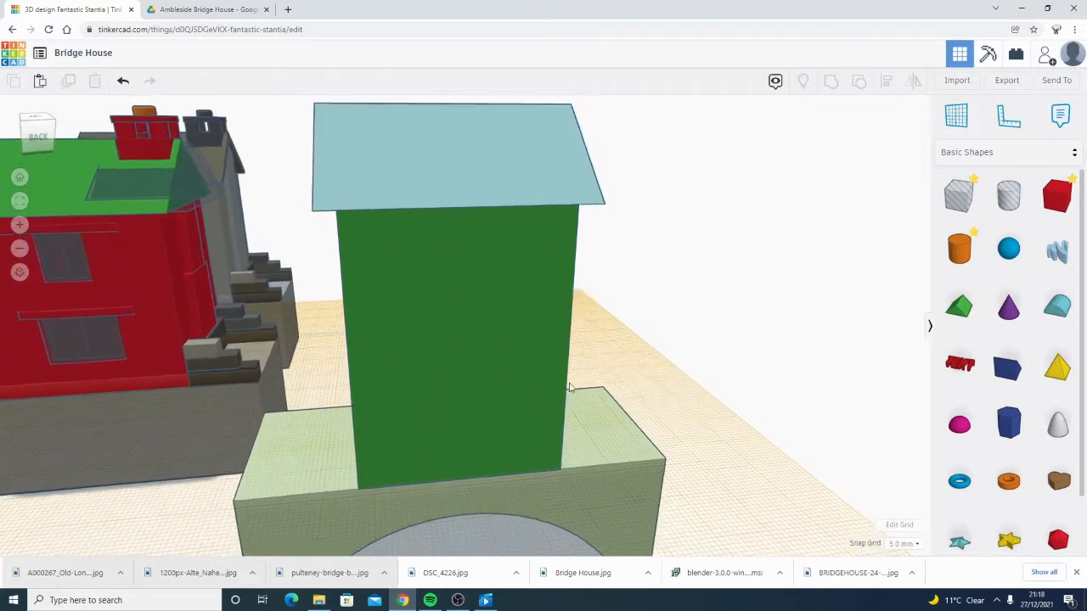
right_click_drag(570, 388, 557, 351)
scroll(425, 399, "up", 5)
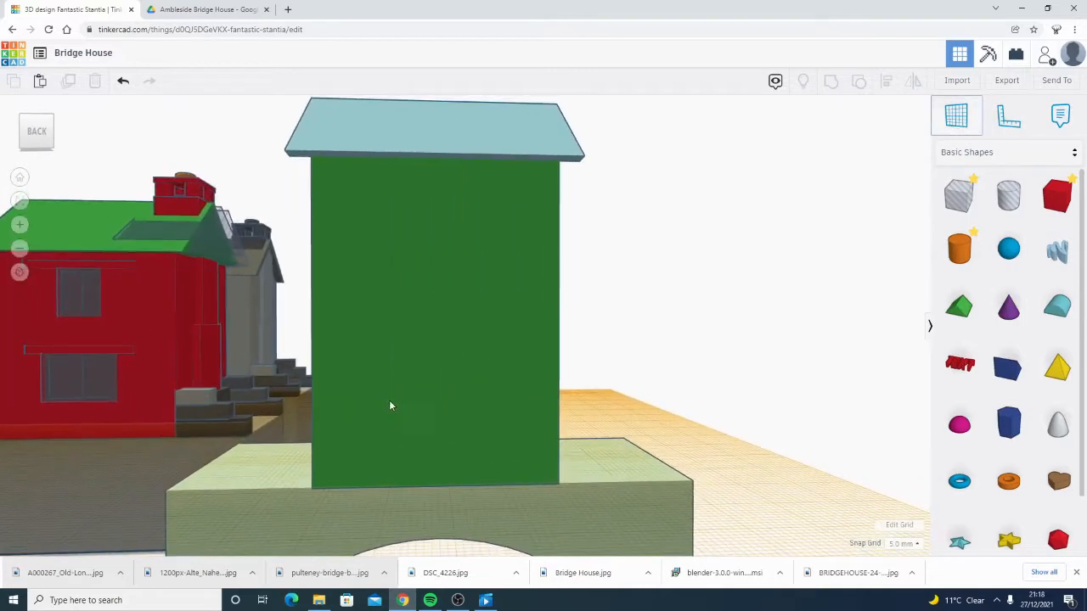
left_click(452, 385)
scroll(652, 341, "up", 2)
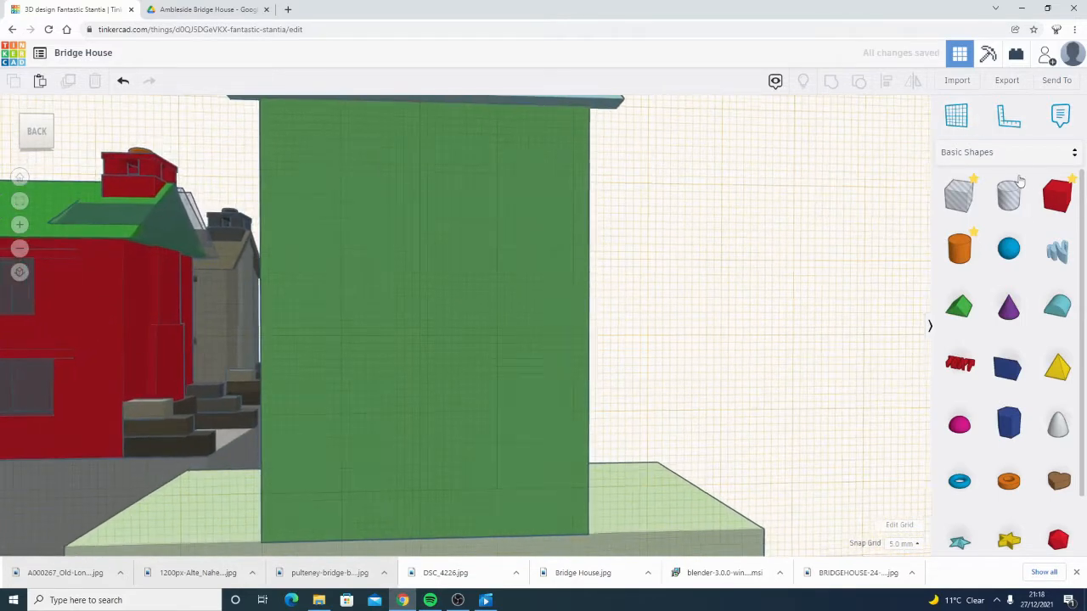
left_click_drag(959, 195, 414, 371)
- Set the snap grid to 1.0 mm and reduce the box hole's vertical size on the wall to 14 mm
left_click(902, 543)
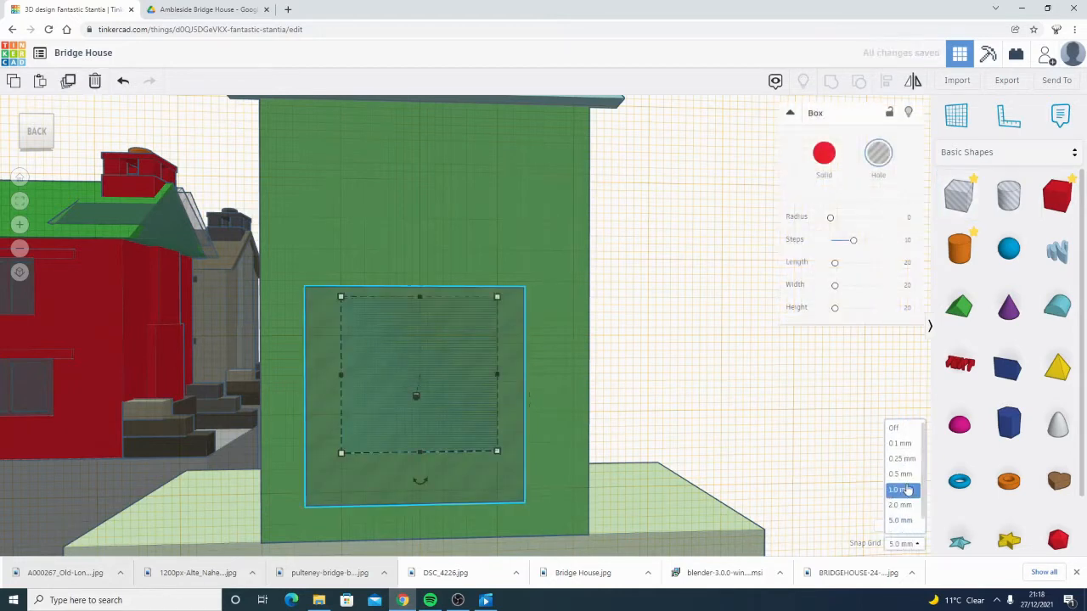
left_click(907, 492)
left_click_drag(419, 297, 419, 344)
- Open the reference photo ambleside-d7-4153.jpg in Google Drive, and shrink the box hole in Tinkercad to match the lower window's proportions
left_click(210, 8)
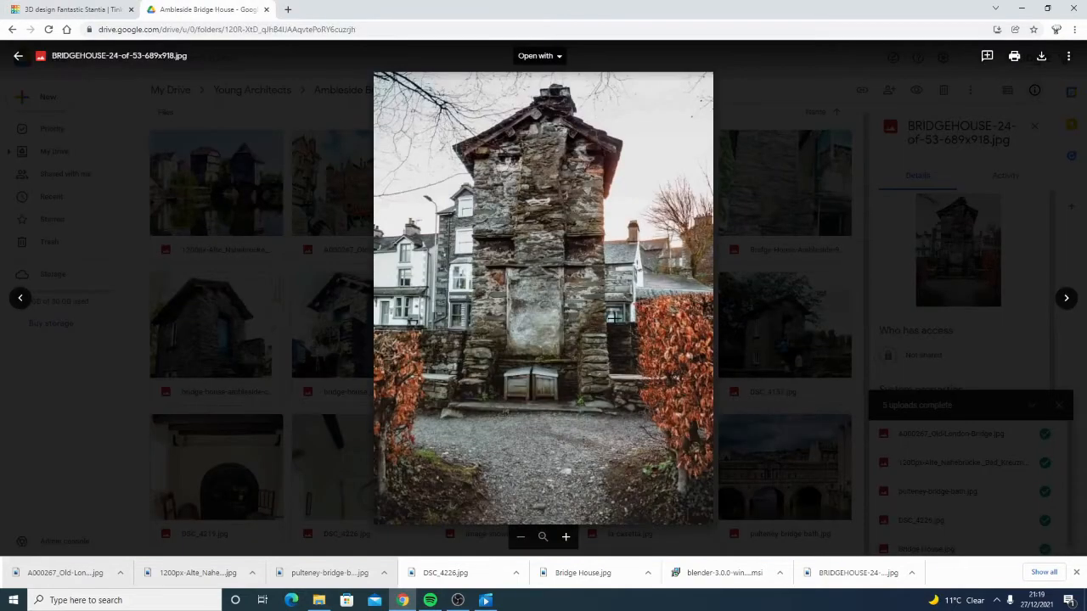
left_click(17, 57)
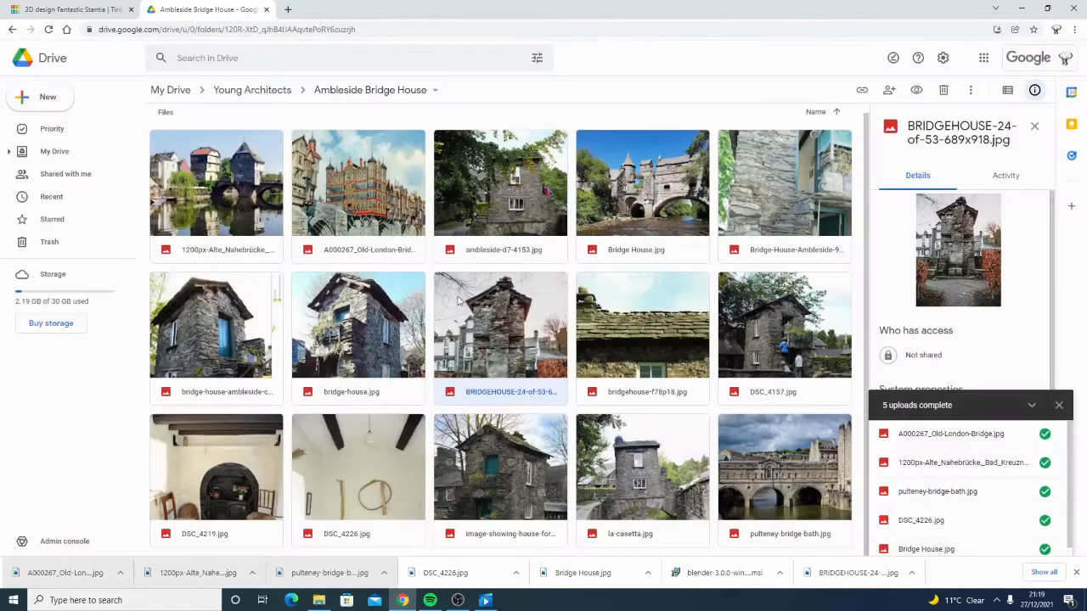
double_click(499, 219)
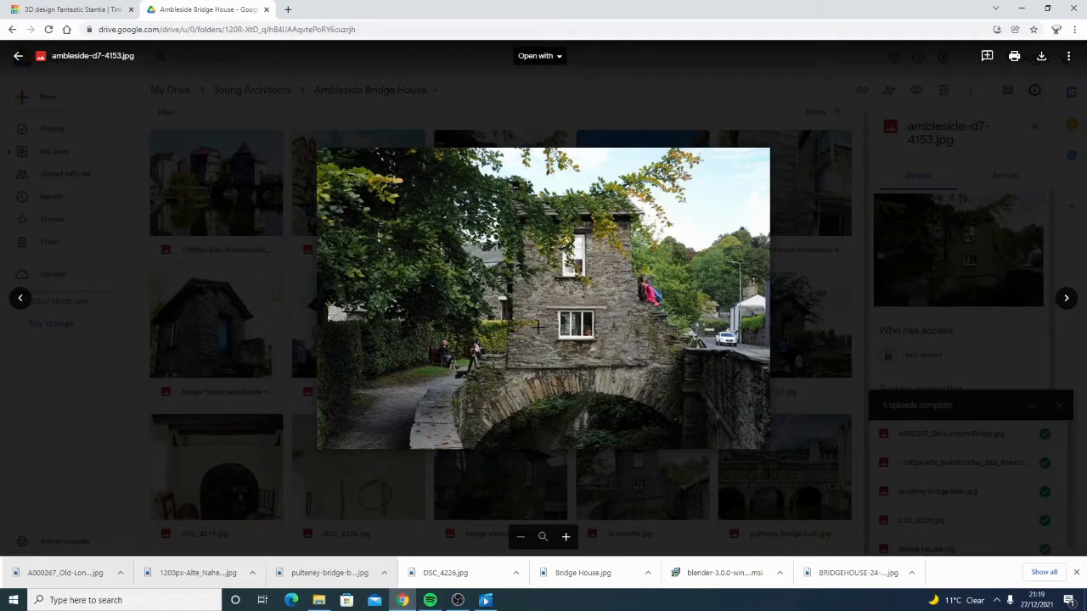
left_click(100, 9)
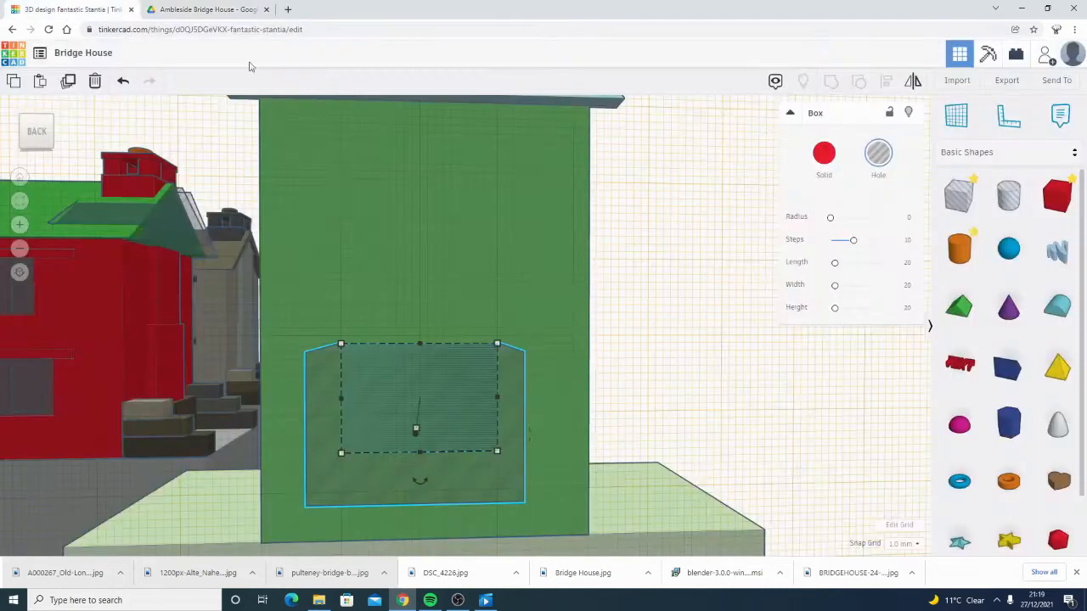
scroll(478, 384, "down", 3)
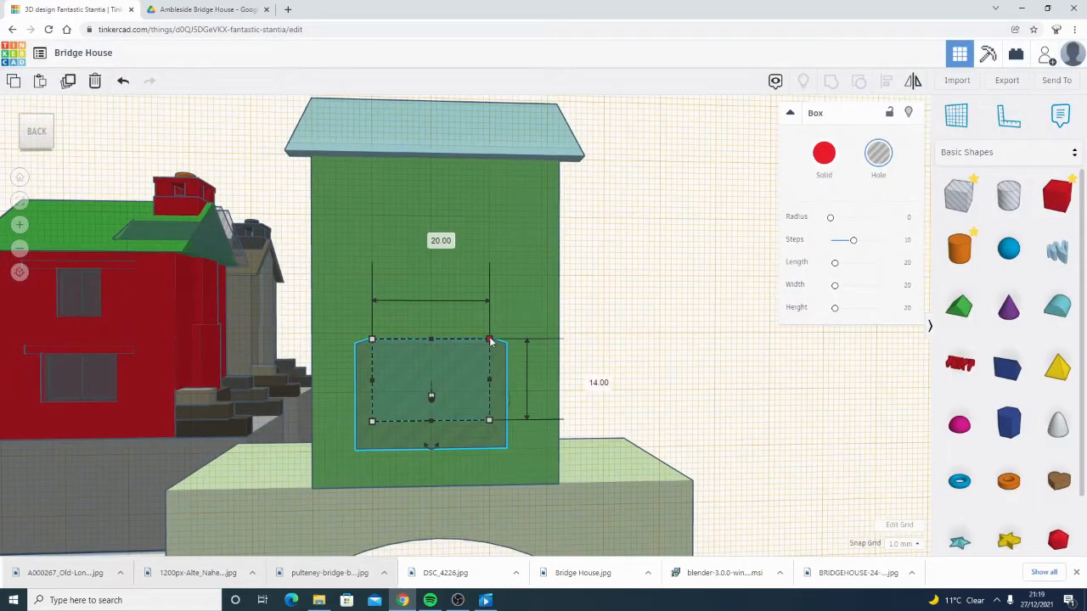
left_click_drag(490, 340, 461, 360)
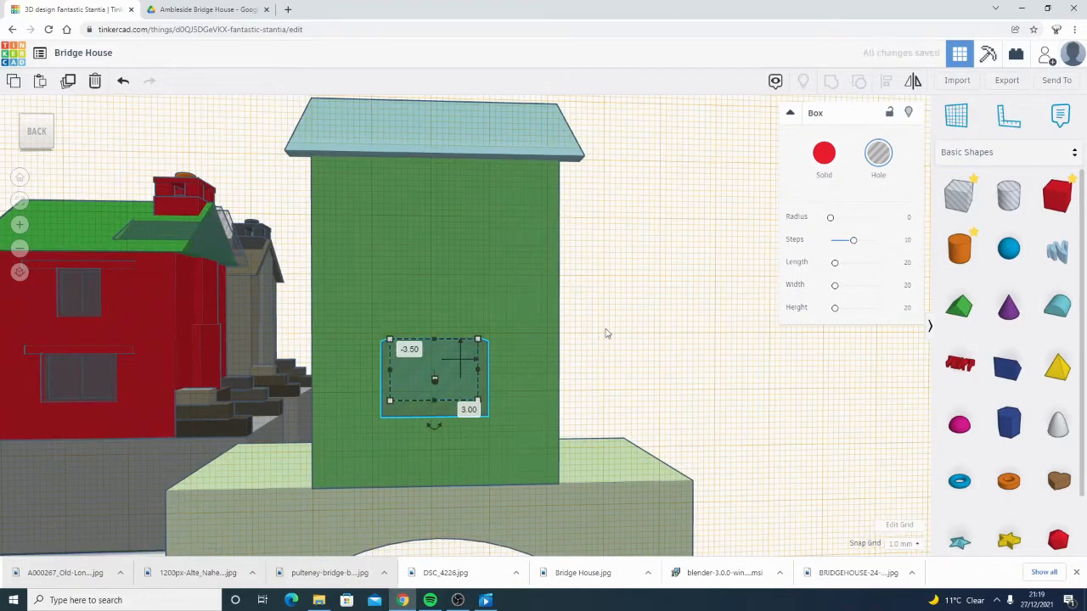
- Nudge the window hole down the wall in 1 mm steps, comparing its position with the lower window in the reference photo
left_click(177, 8)
left_click(41, 8)
key("Down")
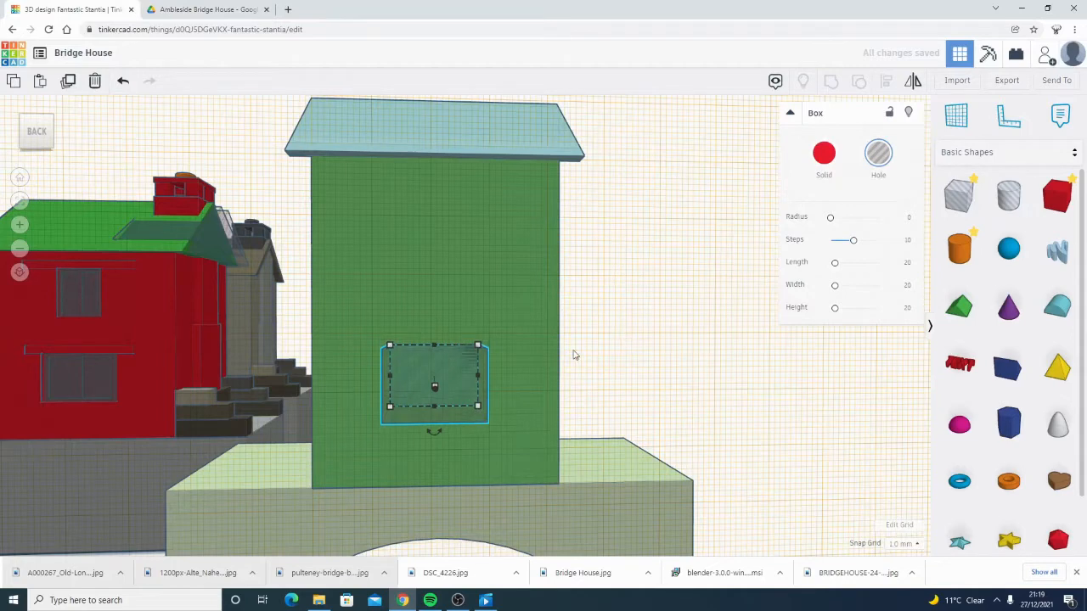
key("Down")
middle_click_drag(615, 377, 610, 277)
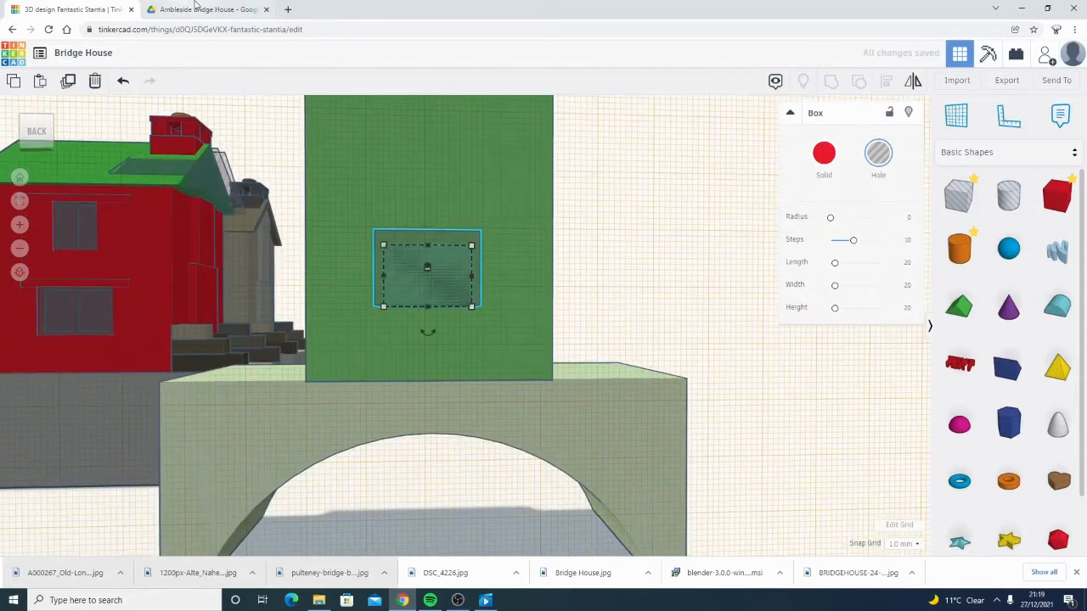
left_click(195, 7)
left_click(84, 8)
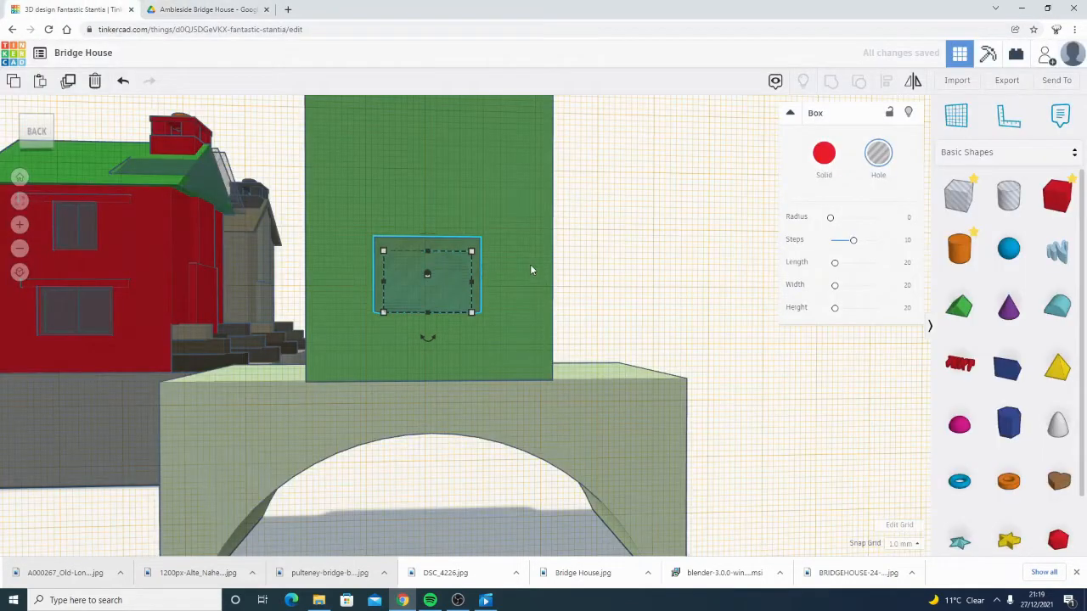
- Compare the lower window hole with the reference photo and check its alignment against the house body
left_click(143, 7)
left_click(97, 6)
right_click_drag(600, 252, 680, 282)
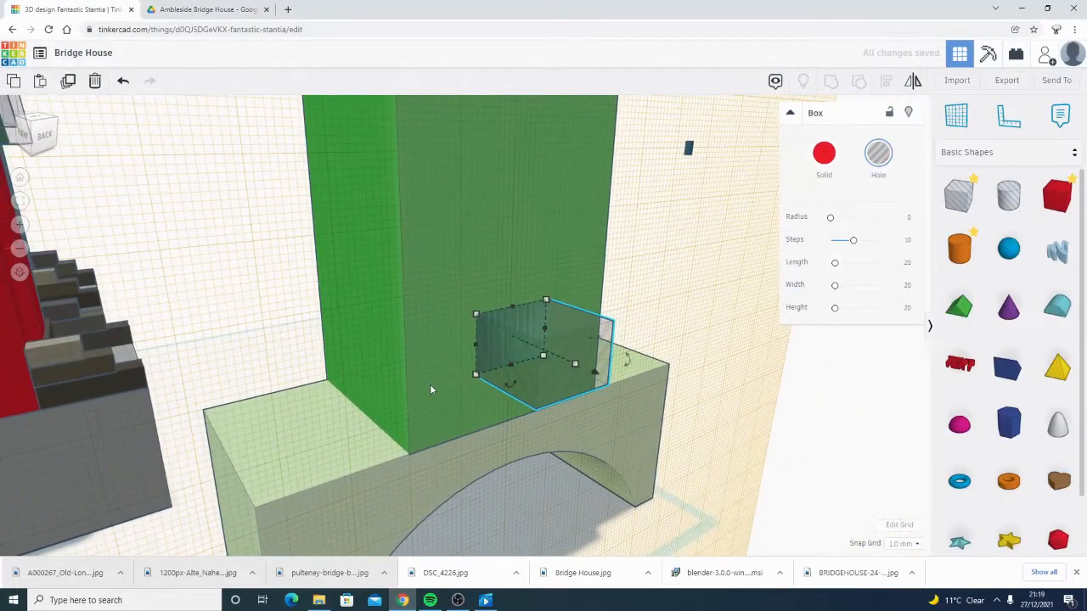
left_click(174, 8)
left_click(97, 10)
right_click_drag(570, 239, 512, 237)
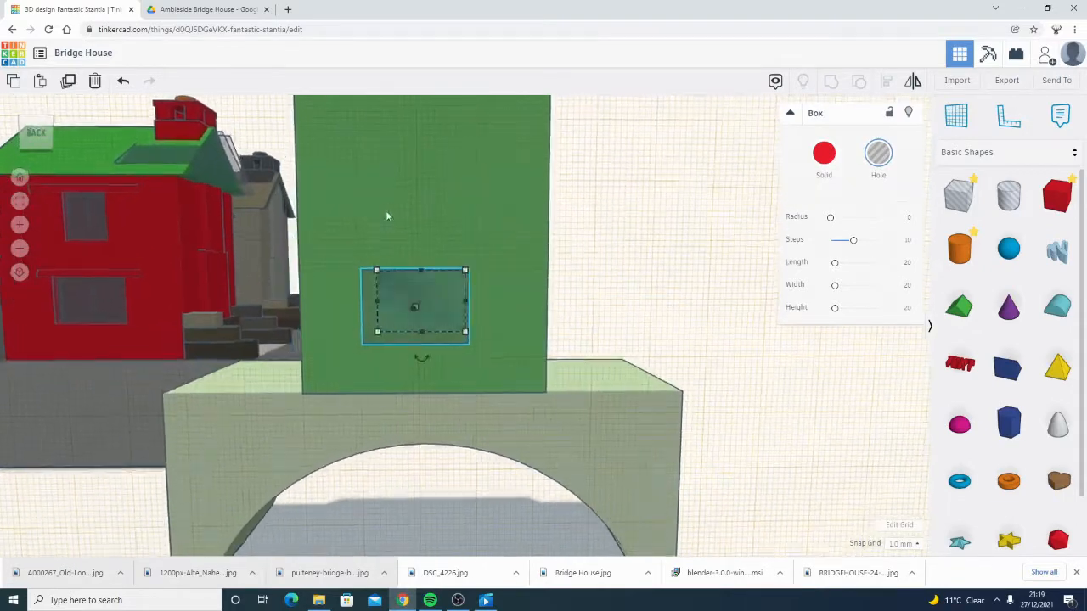
left_click(410, 219, "shift")
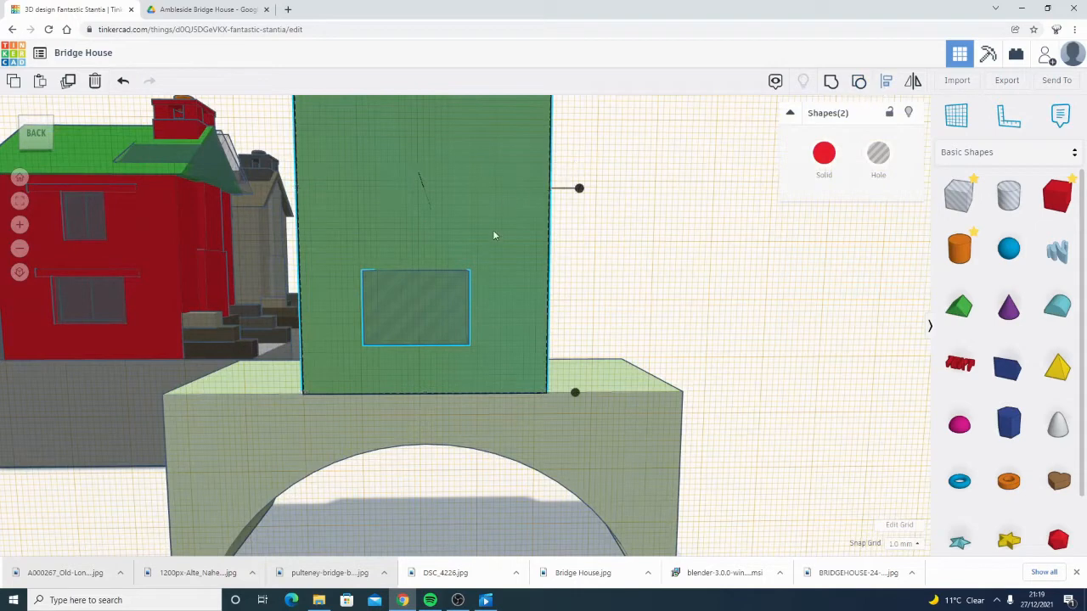
scroll(464, 206, "down", 5)
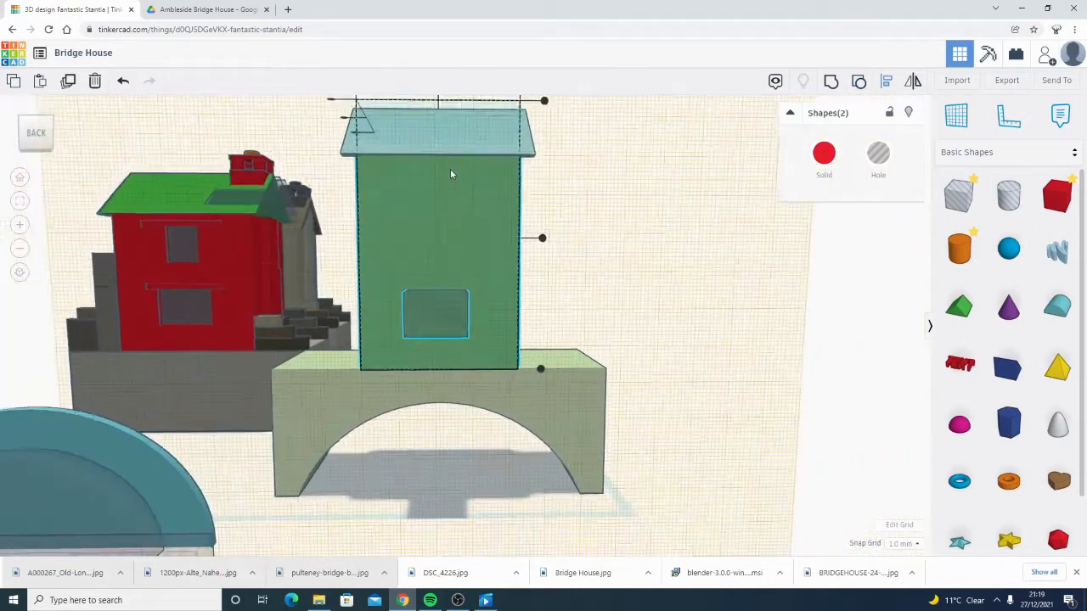
left_click(582, 274)
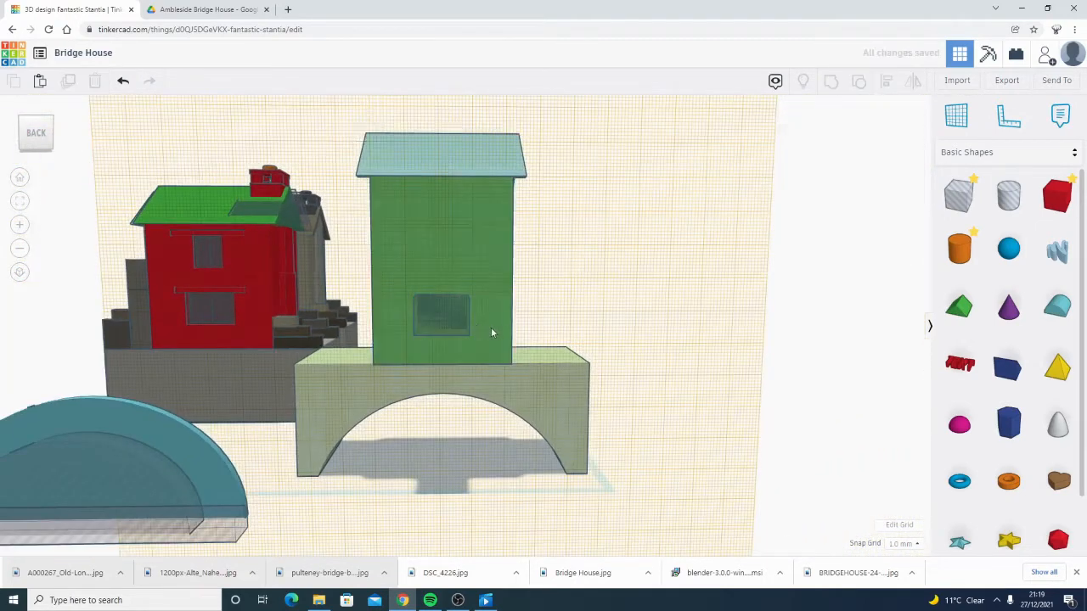
- Reduce the lower window hole's depth to 3 mm and sink it 1 mm into the wall
right_click_drag(492, 332, 519, 367)
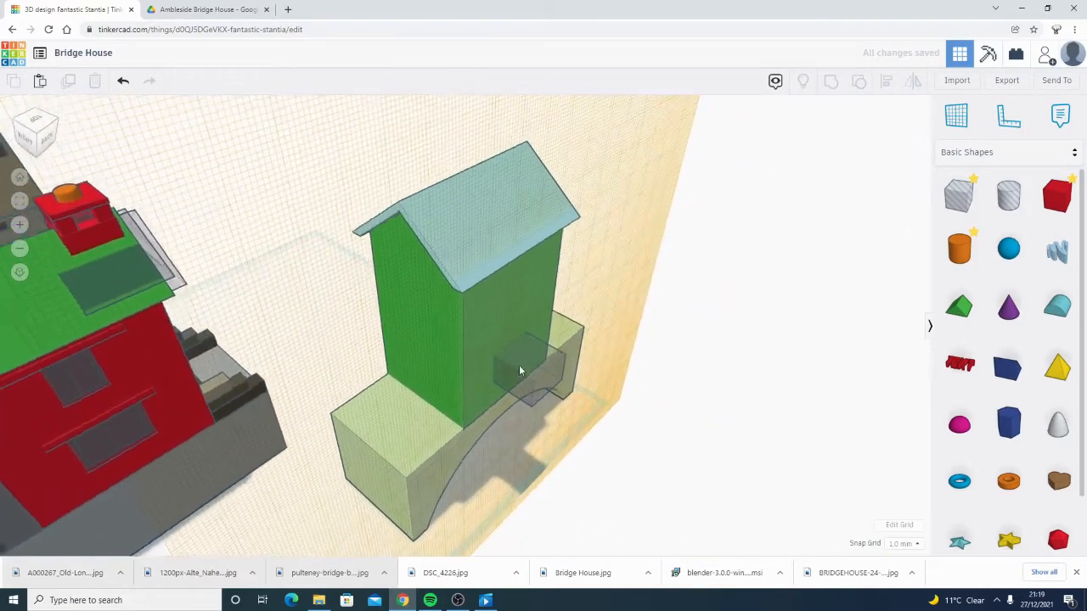
left_click(519, 367)
scroll(540, 385, "up", 5)
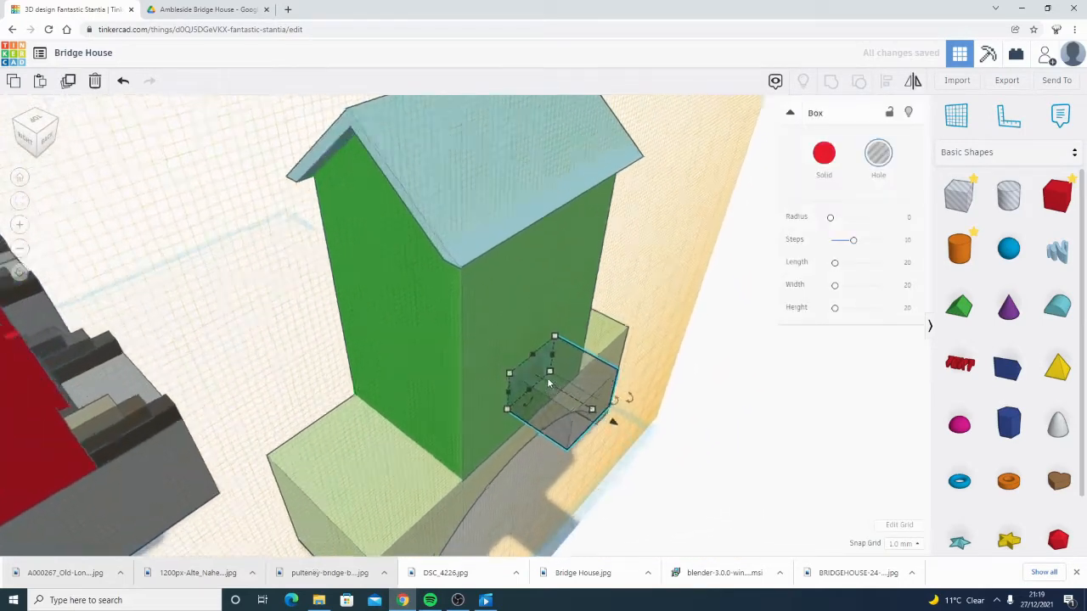
left_click_drag(621, 431, 546, 406)
scroll(591, 413, "up", 3)
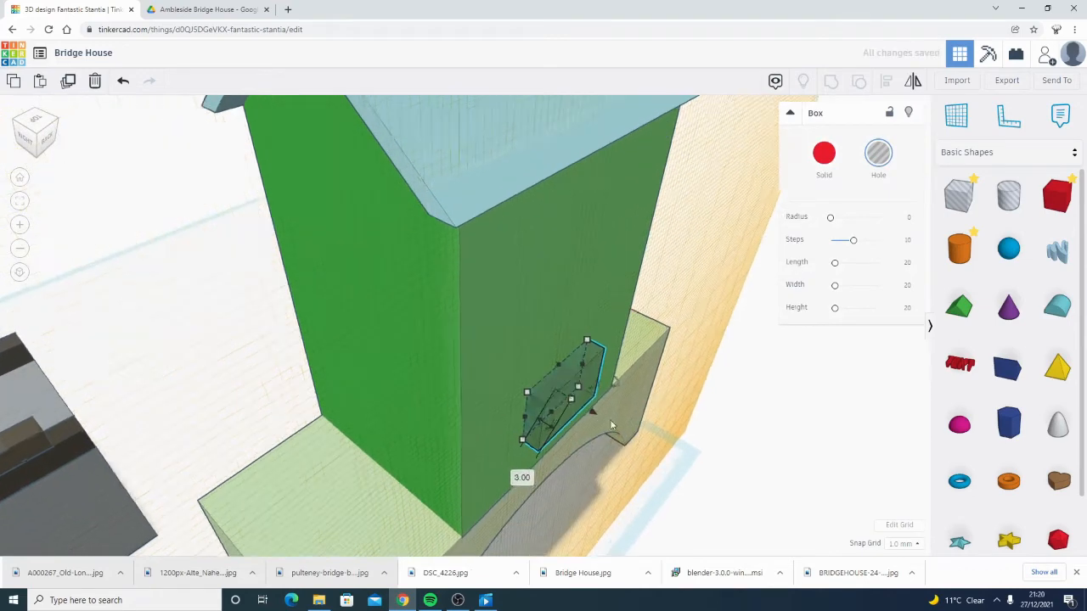
left_click_drag(615, 431, 609, 426)
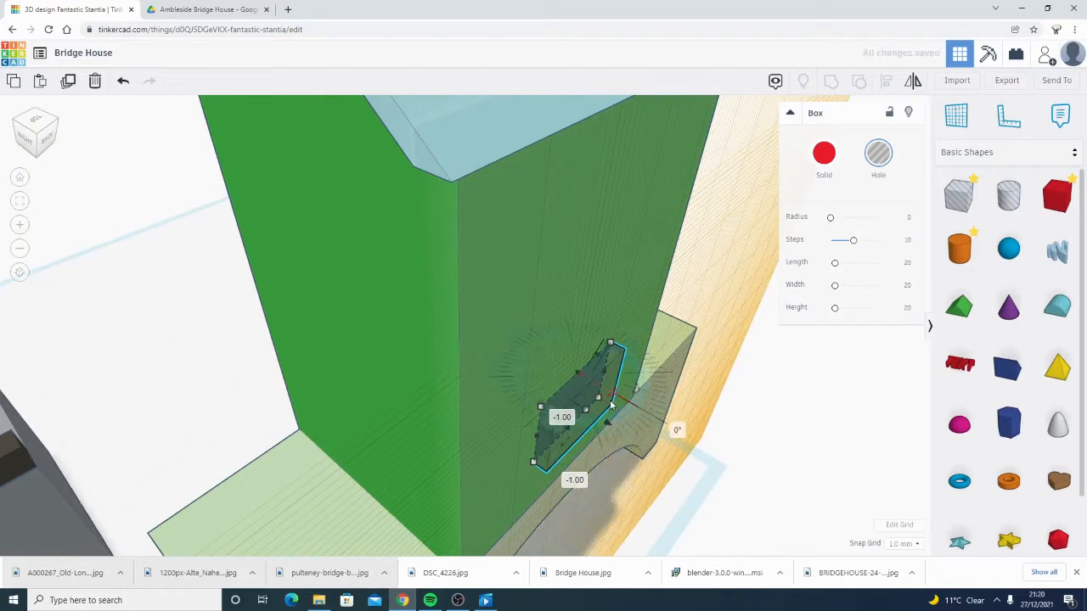
- Duplicate the lower window hole and move the copy through the house to the opposite long wall
right_click_drag(610, 406, 545, 429)
key("Down")
key("Down")
key("Down")
key("Down")
key("Down")
key("Down")
key("Down")
key("Down")
key("Down")
key("Down")
key("Down")
key("Down")
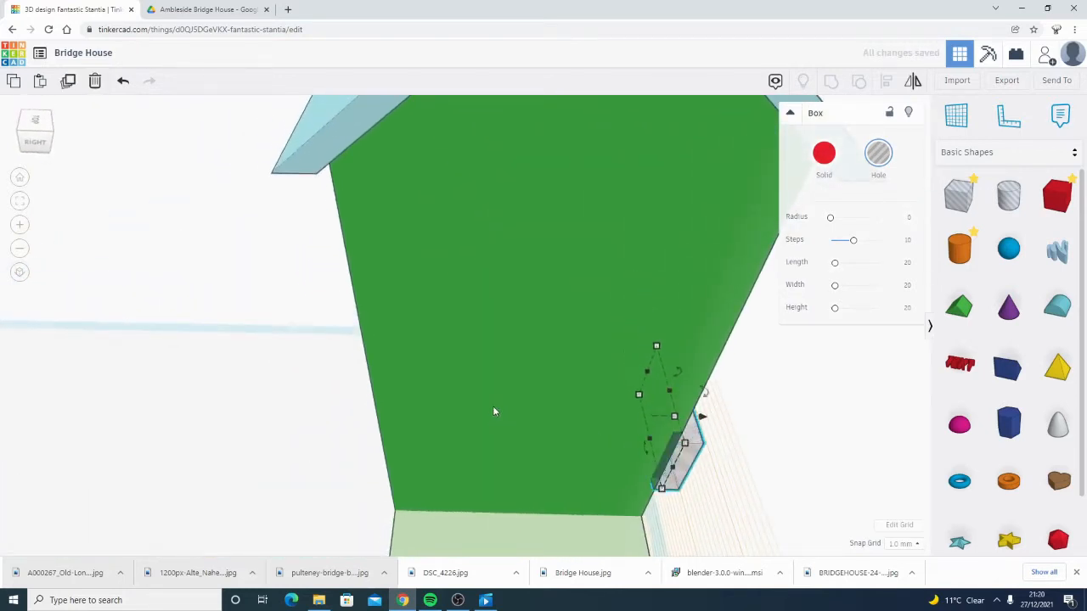
key("ctrl+z")
left_click_drag(677, 334, 411, 329)
right_click_drag(411, 331, 434, 480)
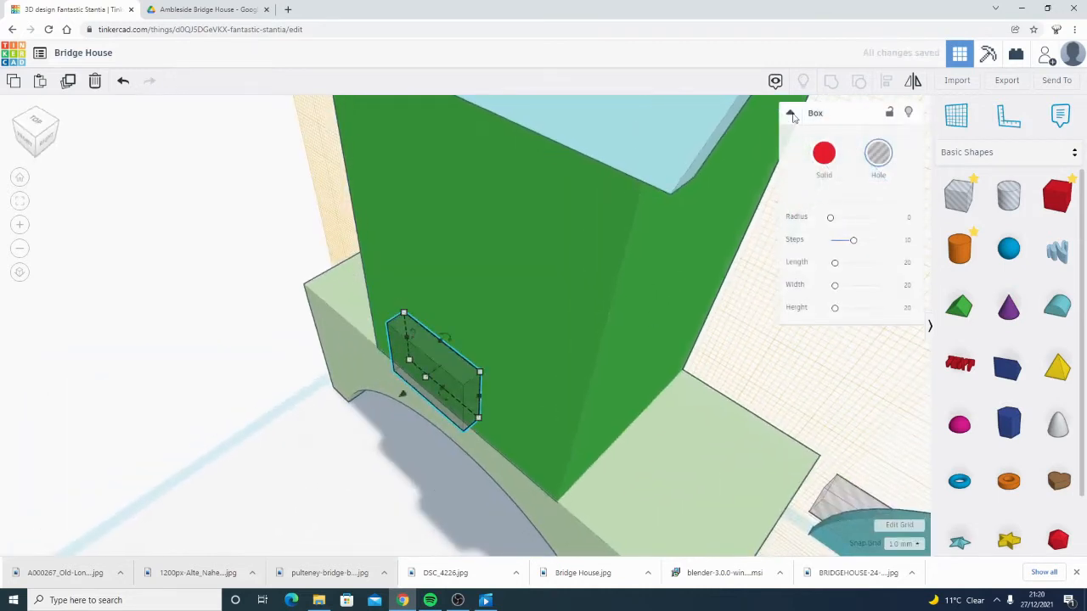
- Set the work plane on the opposite long wall and adjust how far the copied lower window hole sits in it
left_click(514, 343)
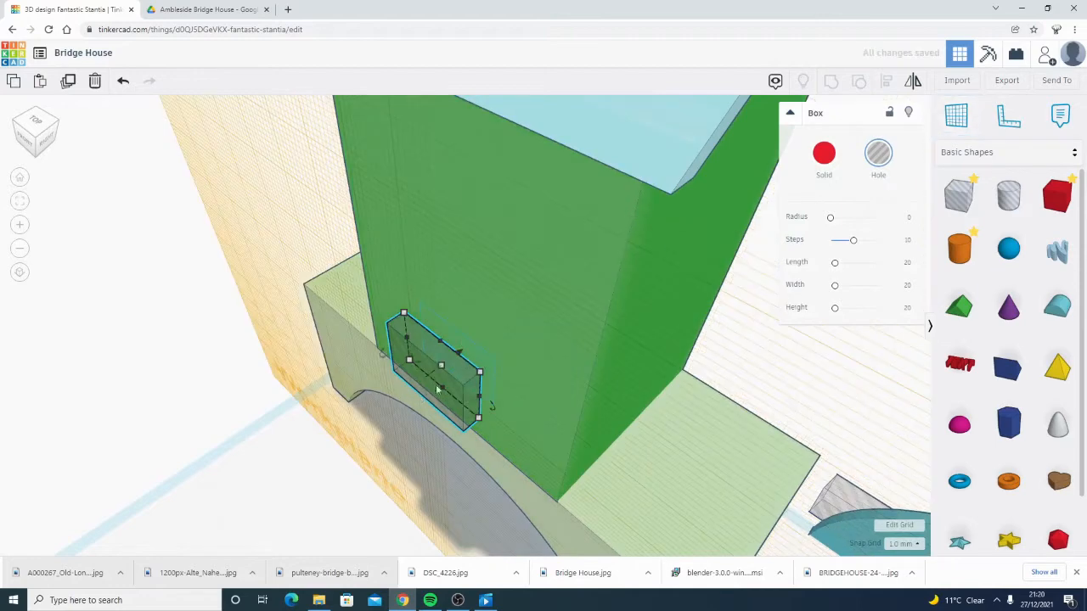
left_click_drag(458, 355, 473, 346)
right_click_drag(473, 347, 594, 351)
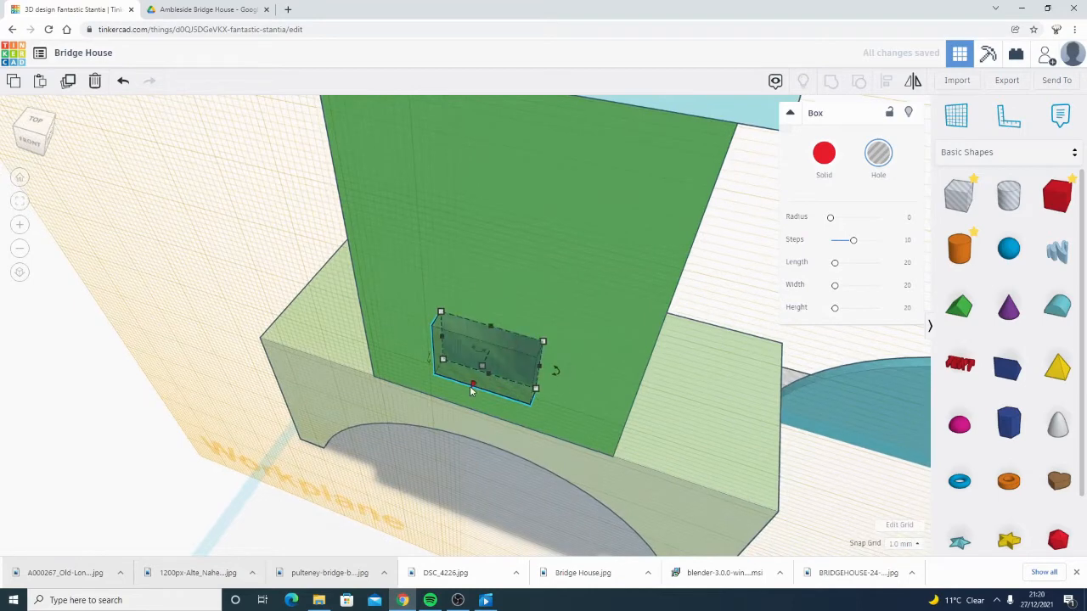
- Duplicate the original lower window hole onto the upper part of its wall and nudge it into place, consulting the reference photo
right_click_drag(477, 386, 522, 259)
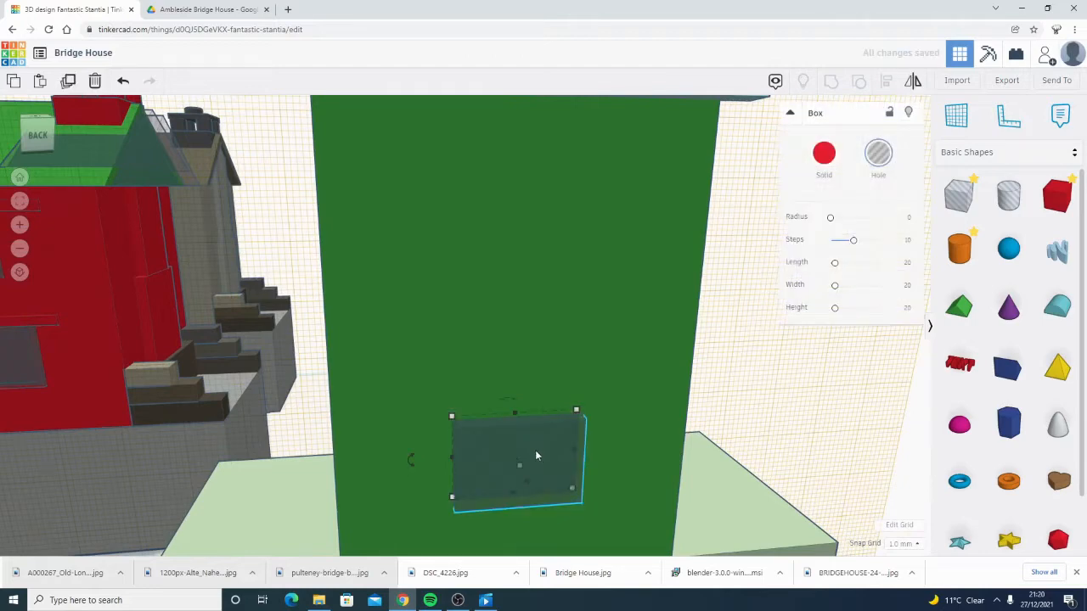
left_click_drag(536, 456, 560, 225)
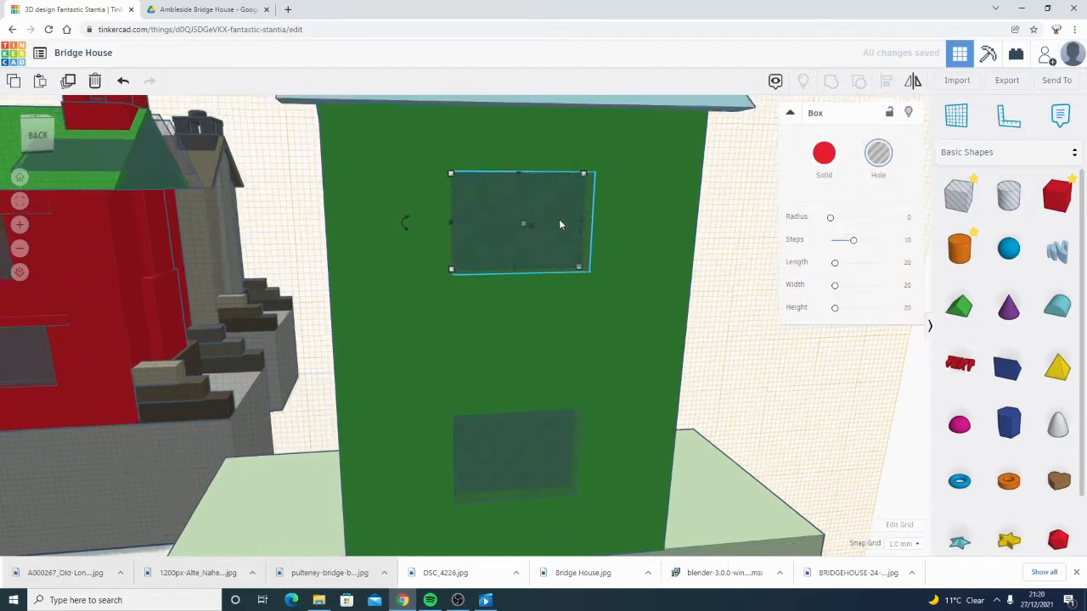
left_click(201, 8)
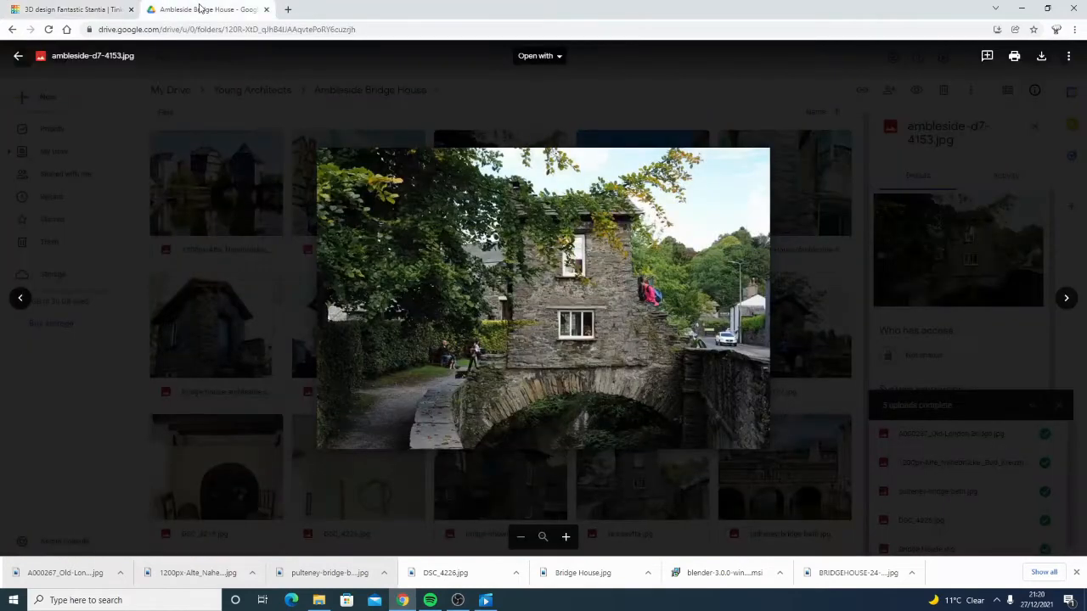
left_click(73, 10)
key("ctrl+Down")
key("ctrl+Down")
key("ctrl+Down")
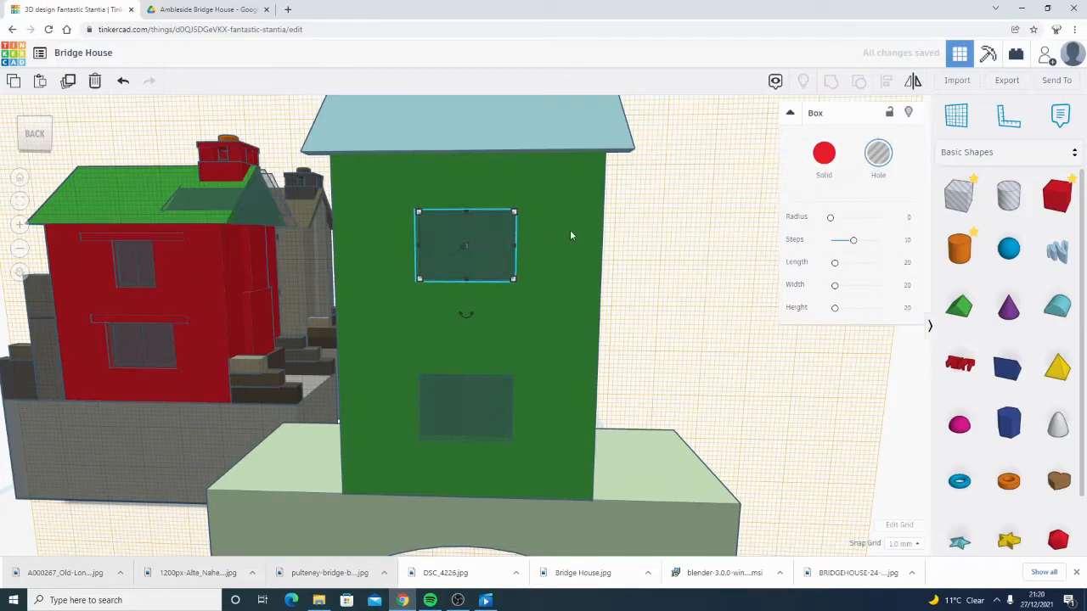
- Resize the upper window hole about its centre into a narrow upright opening about 13 mm tall, following the reference photo
left_click_drag(514, 248, 492, 247, "alt")
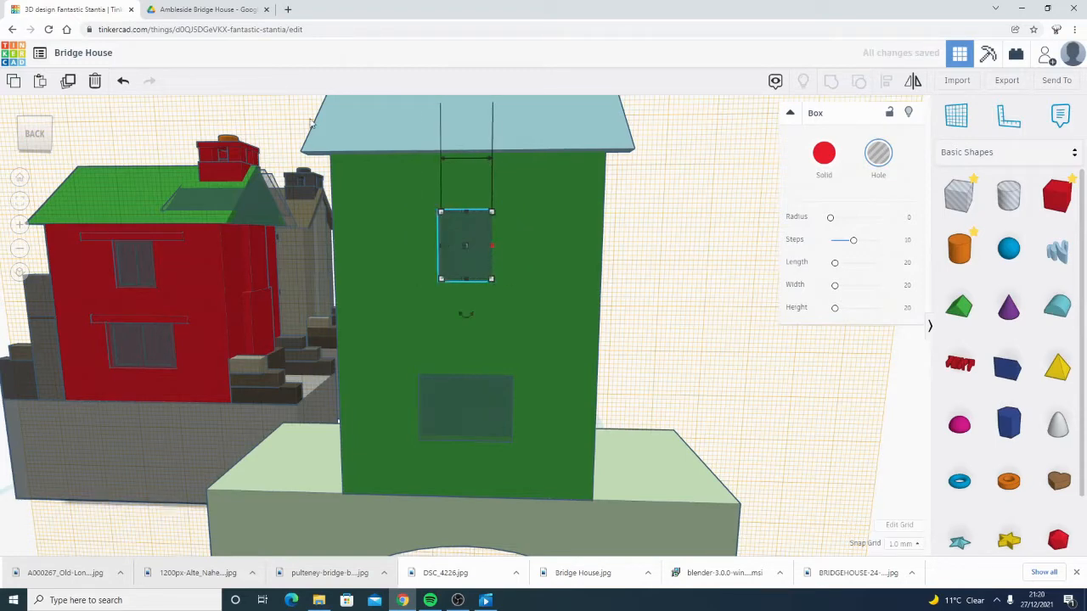
left_click(163, 6)
left_click(121, 9)
left_click_drag(441, 281, 438, 295)
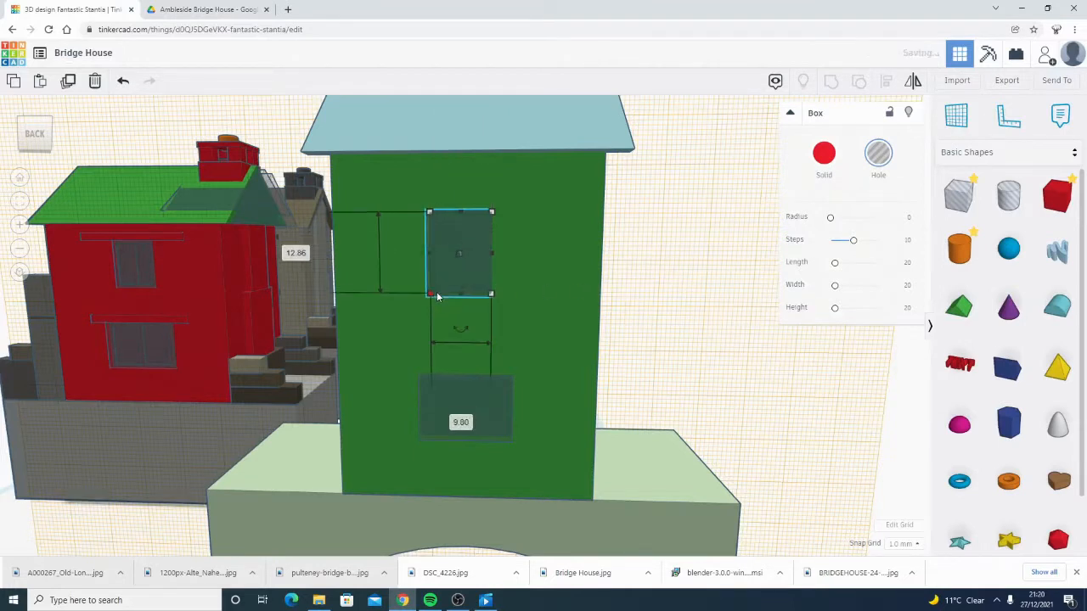
key("ctrl+z")
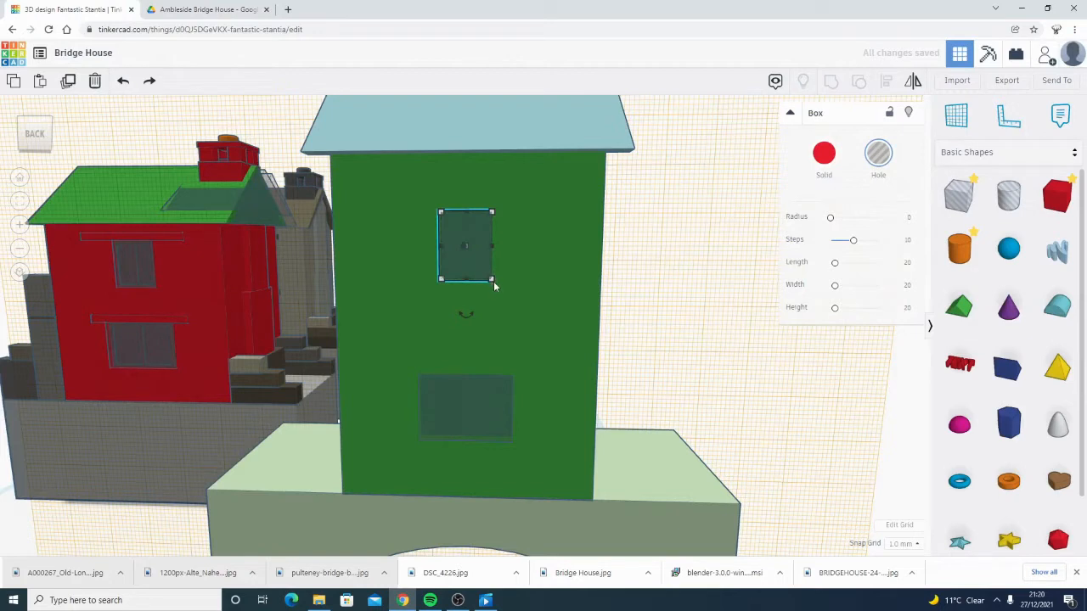
left_click_drag(491, 281, 497, 289, "alt")
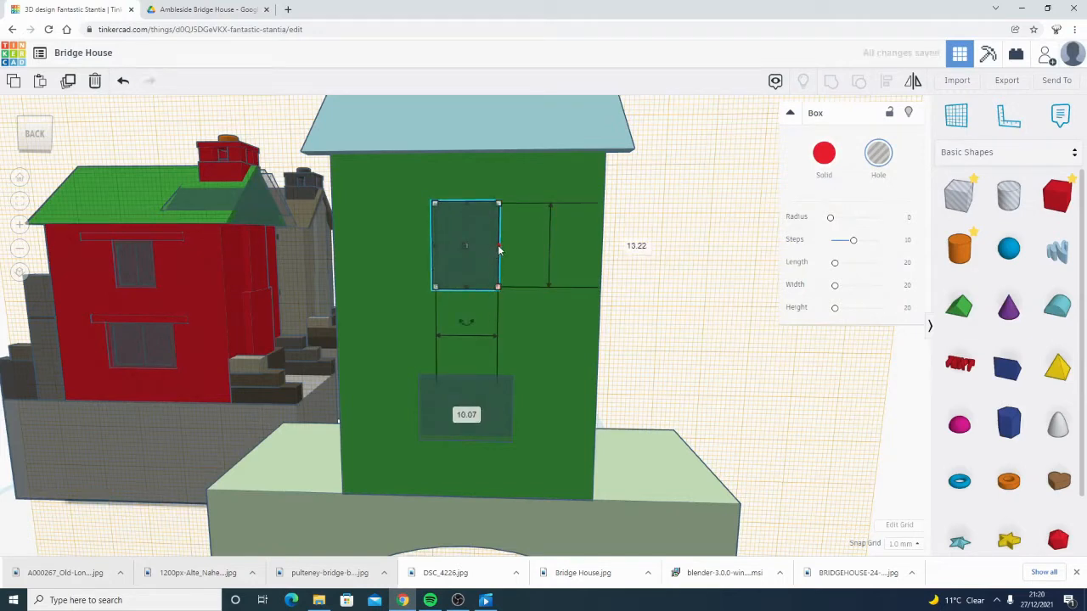
left_click_drag(500, 250, 494, 251, "alt")
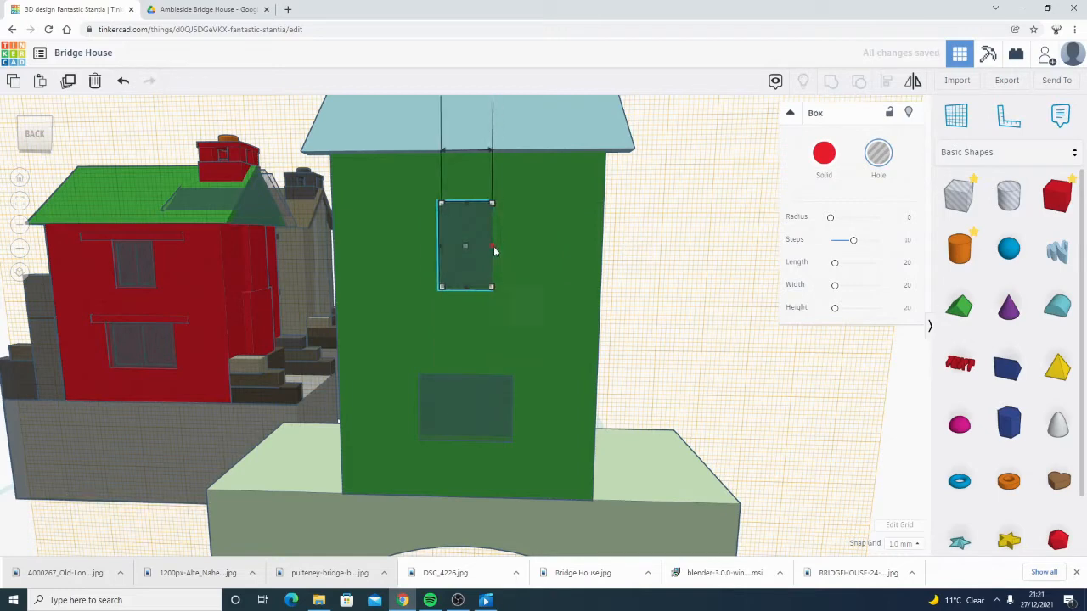
left_click(691, 227)
- Set the work plane on the wall holding the resized upper window and sink its hole 1 mm into the wall
right_click_drag(558, 303, 735, 207)
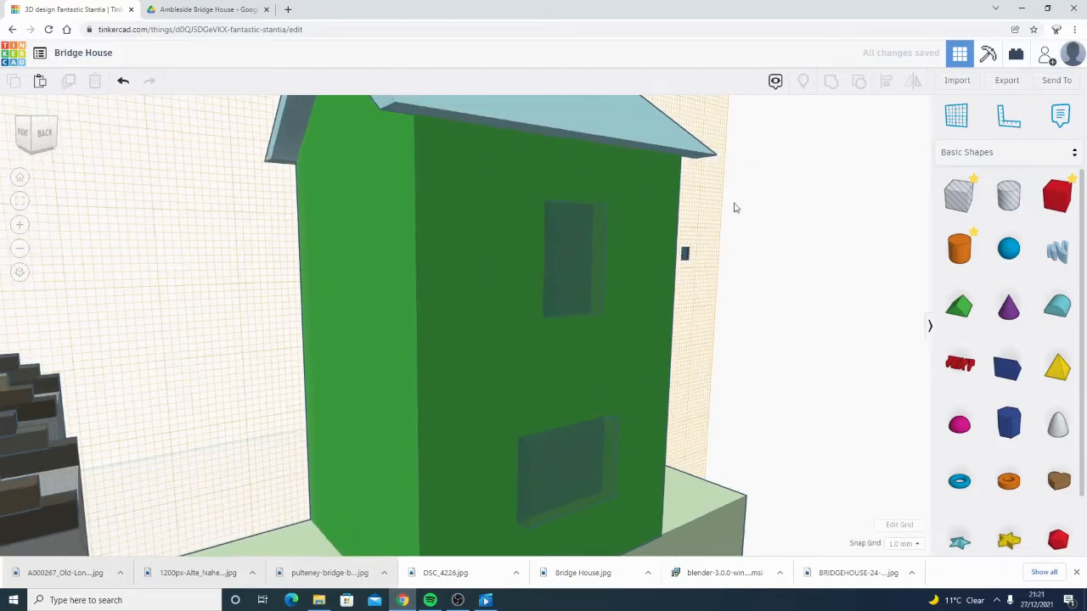
left_click(208, 9)
left_click(51, 9)
right_click_drag(644, 212, 527, 246)
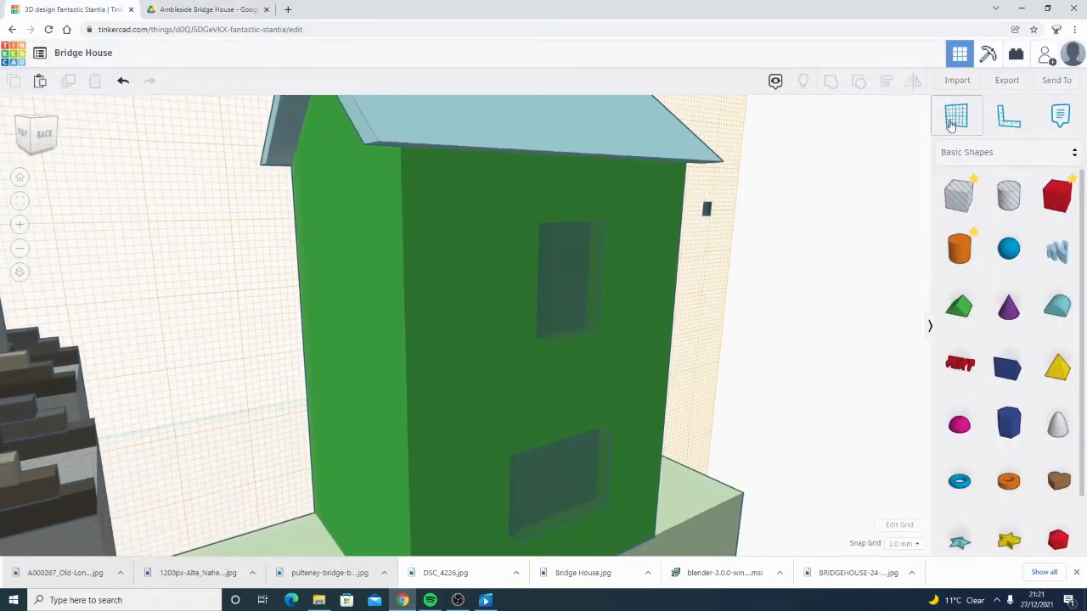
right_click_drag(460, 261, 604, 298)
left_click(562, 271)
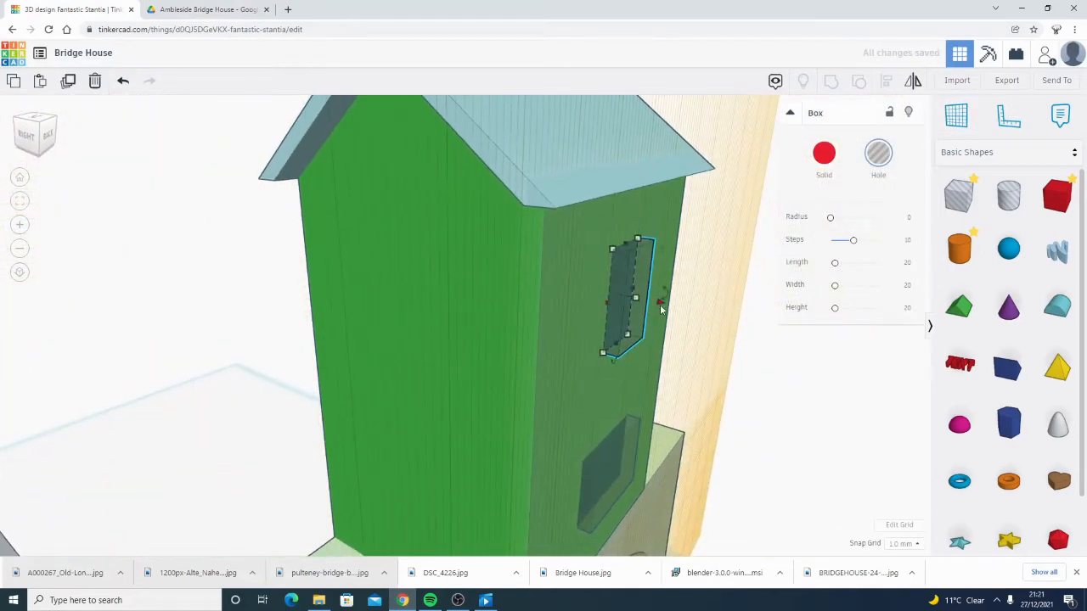
right_click_drag(667, 319, 543, 298)
scroll(587, 297, "up", 5)
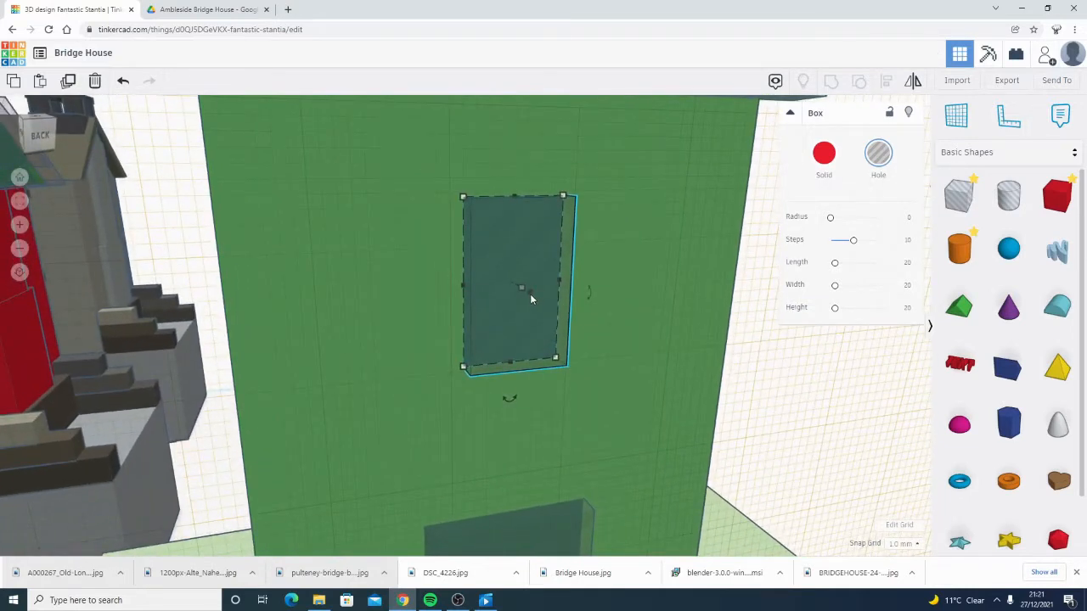
left_click_drag(530, 295, 540, 302)
right_click_drag(540, 303, 367, 322)
mouse_move(222, 303)
left_mouse_down()
mouse_move(221, 315)
mouse_move(213, 305)
left_mouse_up()
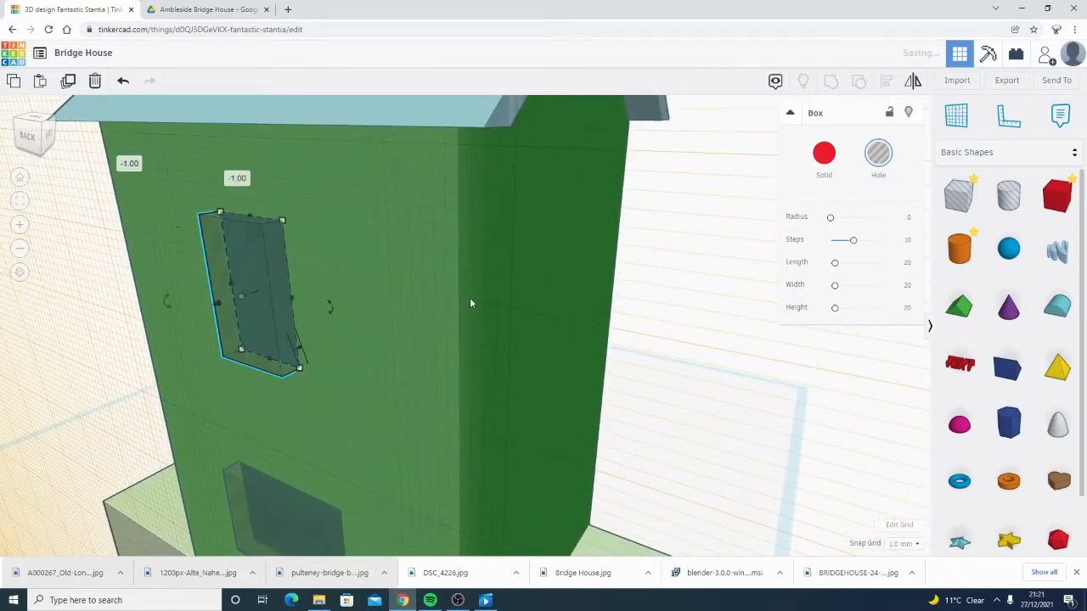
- Duplicate the upper window hole and move the copy across to the opposite long wall
right_click_drag(473, 304, 372, 304)
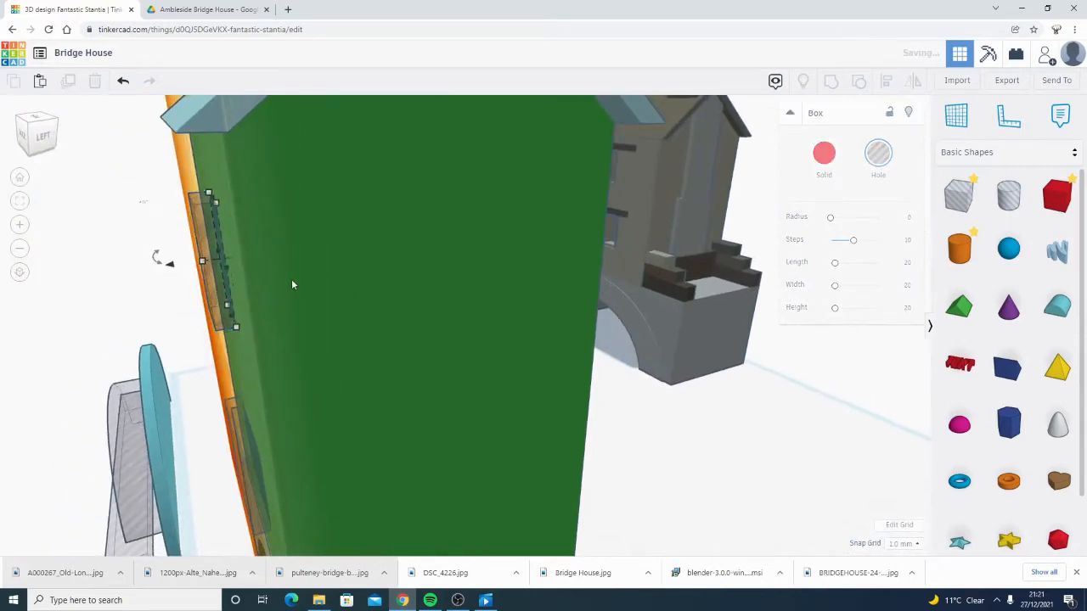
left_click_drag(217, 255, 498, 233)
right_click_drag(498, 233, 499, 266)
- Set the work plane on the opposite long wall and sink the copied upper window hole 1 mm into it
left_click(496, 269)
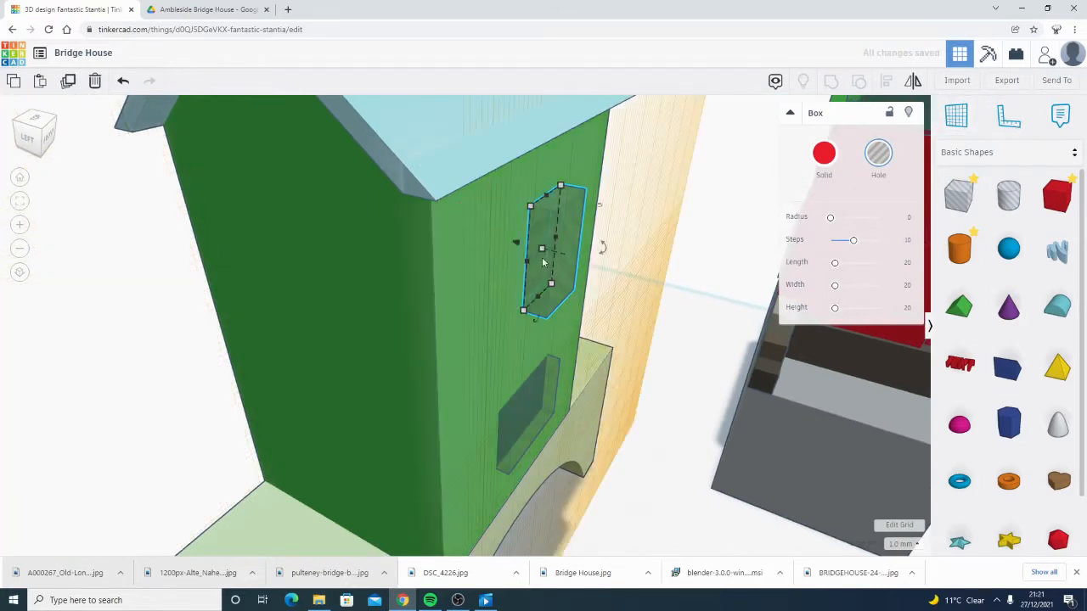
left_click_drag(515, 243, 507, 243)
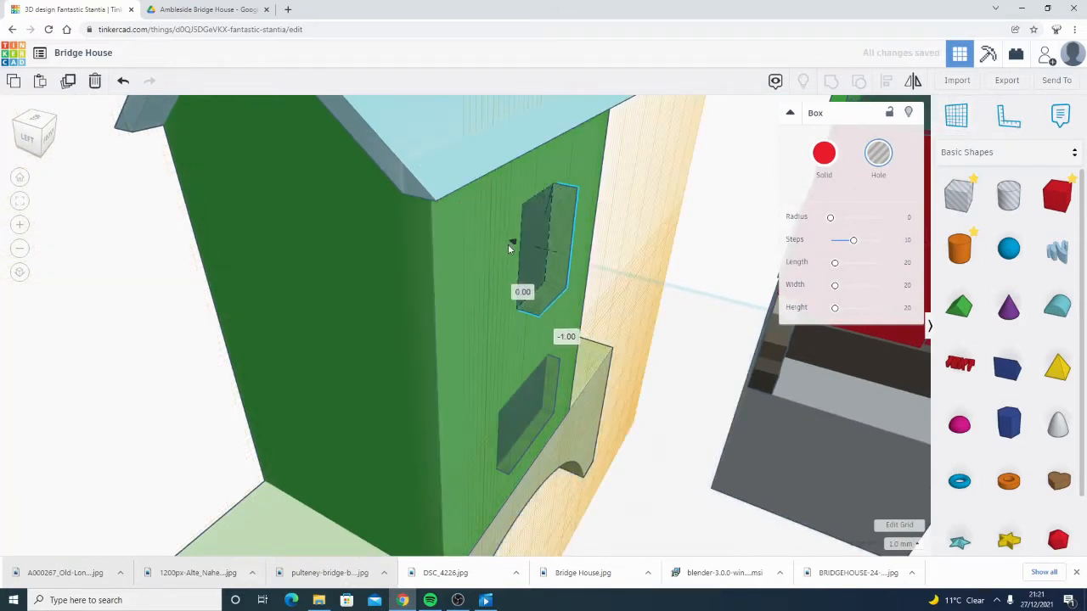
right_click_drag(515, 253, 494, 258)
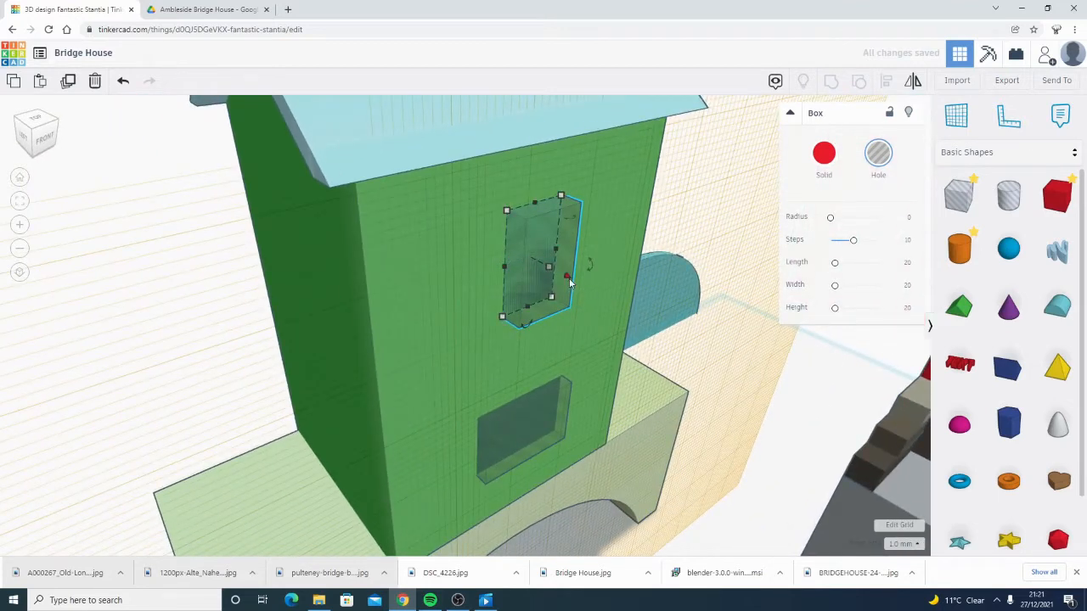
left_click_drag(567, 278, 563, 277)
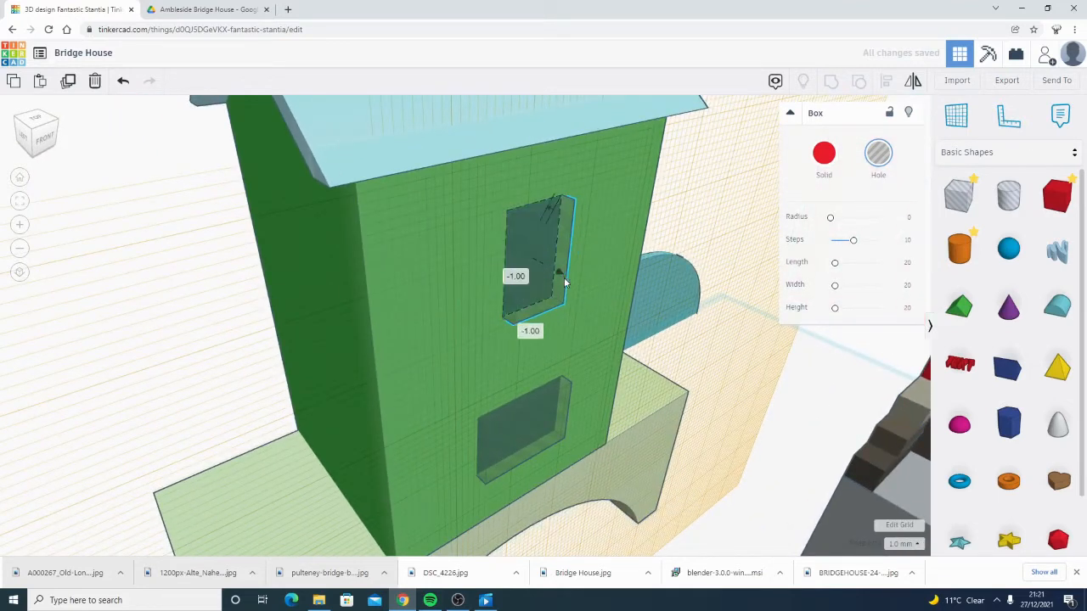
- Select the upper and lower window holes on both long walls and group all four into one hole shape
left_click(510, 437, "shift")
right_click_drag(346, 379, 325, 366)
left_click(230, 316, "shift")
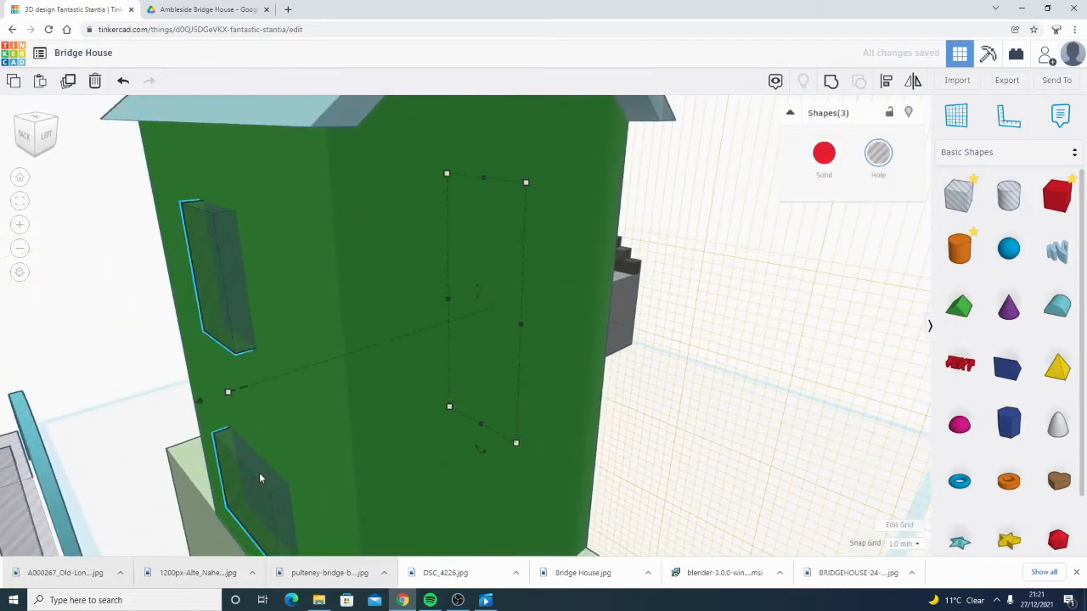
left_click(260, 478, "shift")
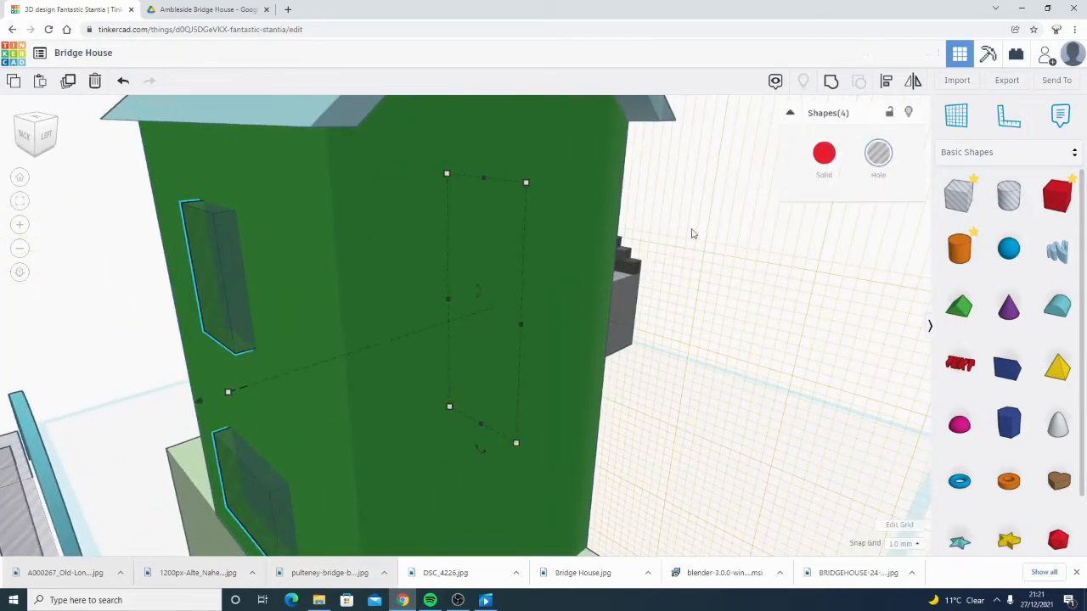
left_click(831, 82)
right_click_drag(430, 334, 414, 373)
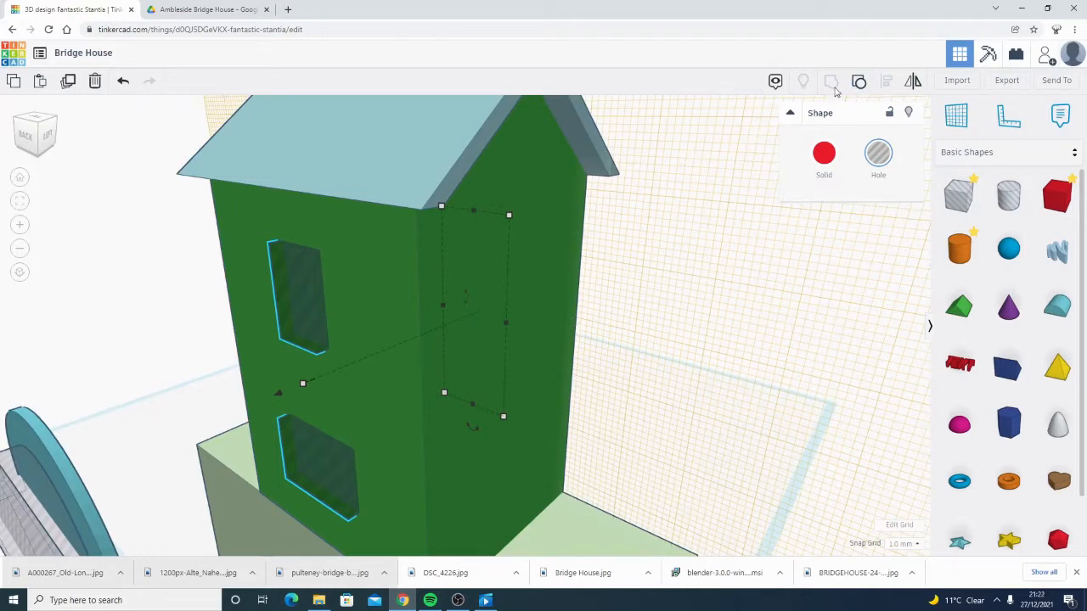
- Duplicate the grouped window holes and move the copy along the house's length until it sits clear of the walls, keeping it a hole
left_click(695, 255)
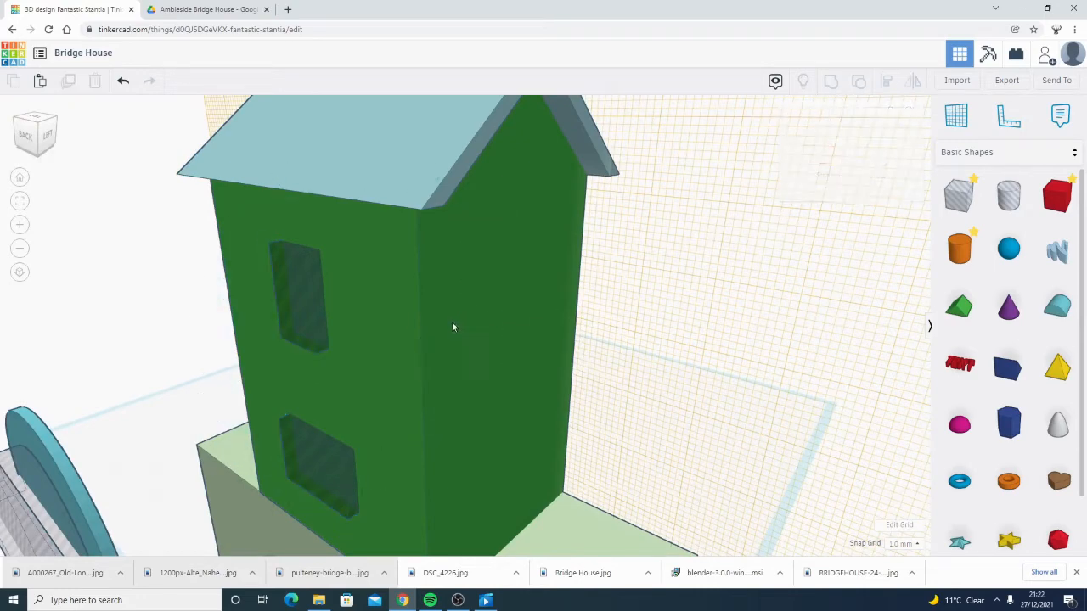
right_click_drag(453, 327, 482, 345)
left_click(450, 338)
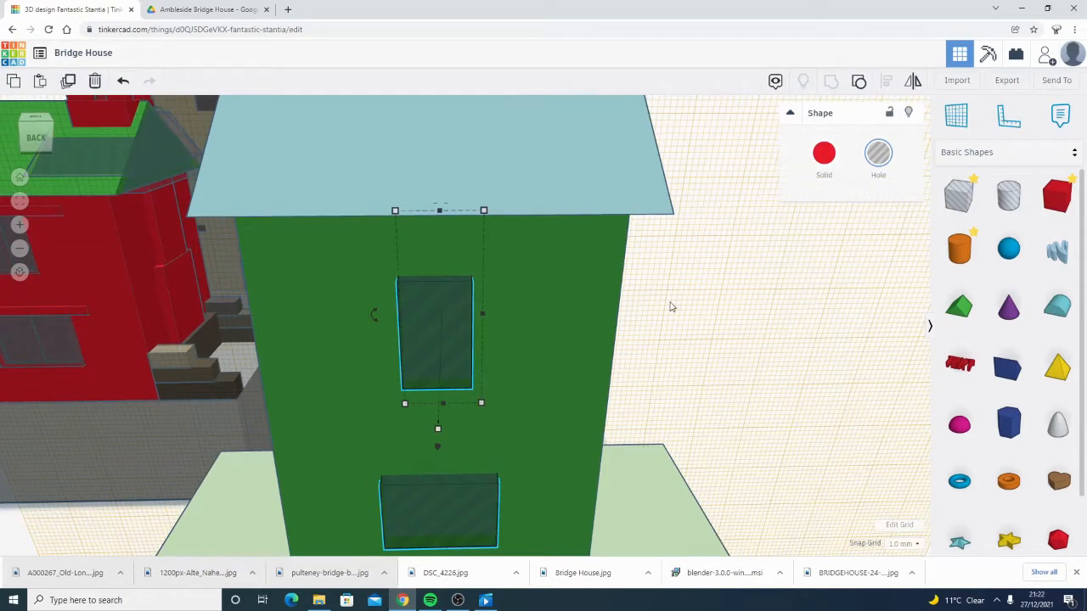
key("ctrl+d")
key("Right")
key("Right")
key("Right")
key("Right")
key("Right")
key("Right")
key("Right")
key("Right")
key("Right")
key("Right")
key("Right")
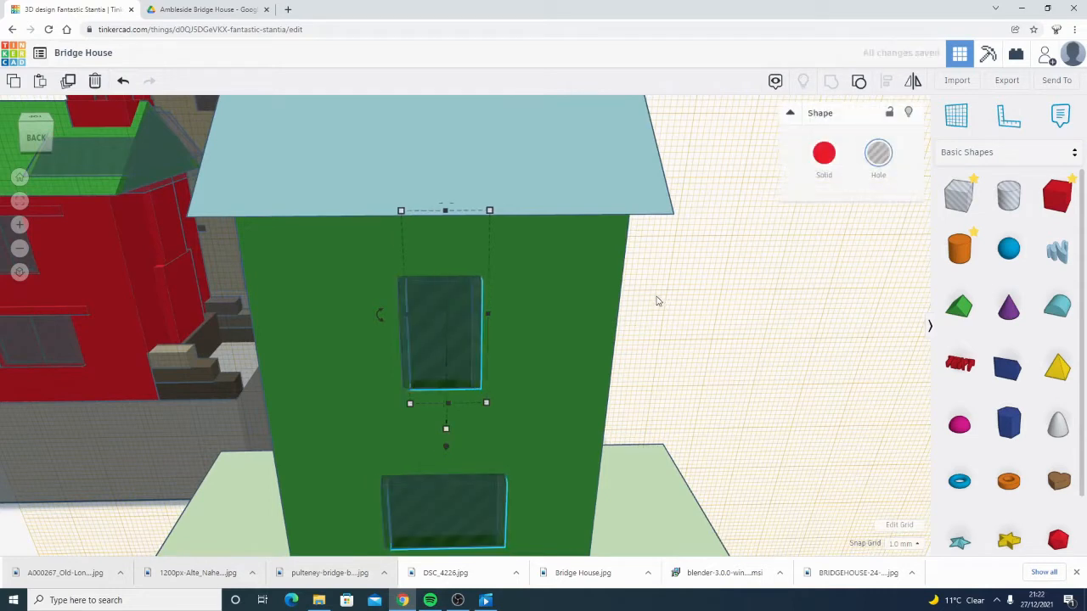
key("Right")
key("Right")
key("Right")
key("Right")
key("Right")
key("Right")
key("Right")
key("Right")
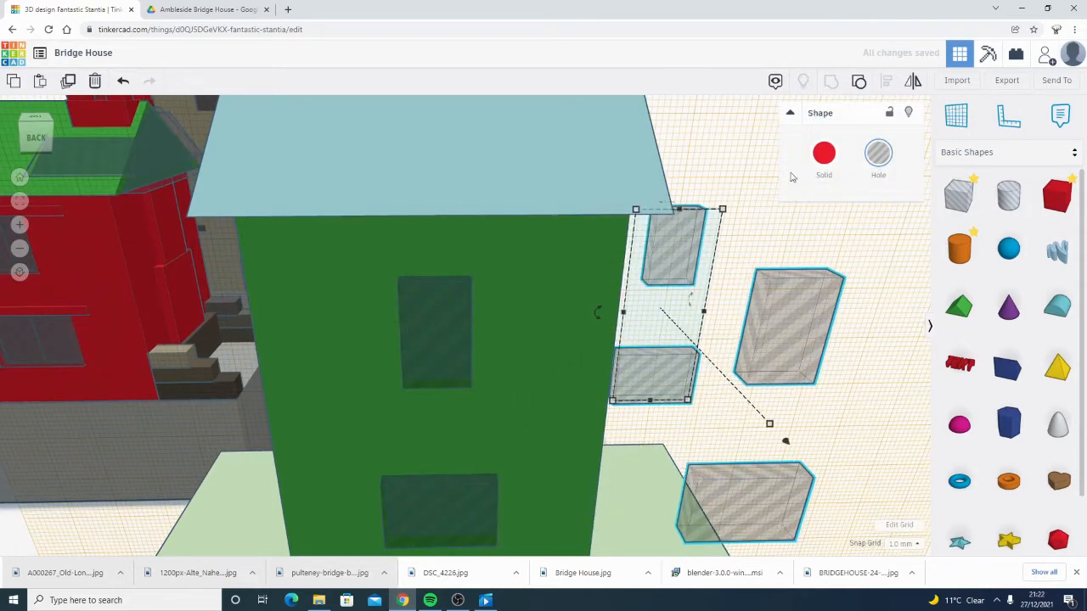
left_click(821, 155)
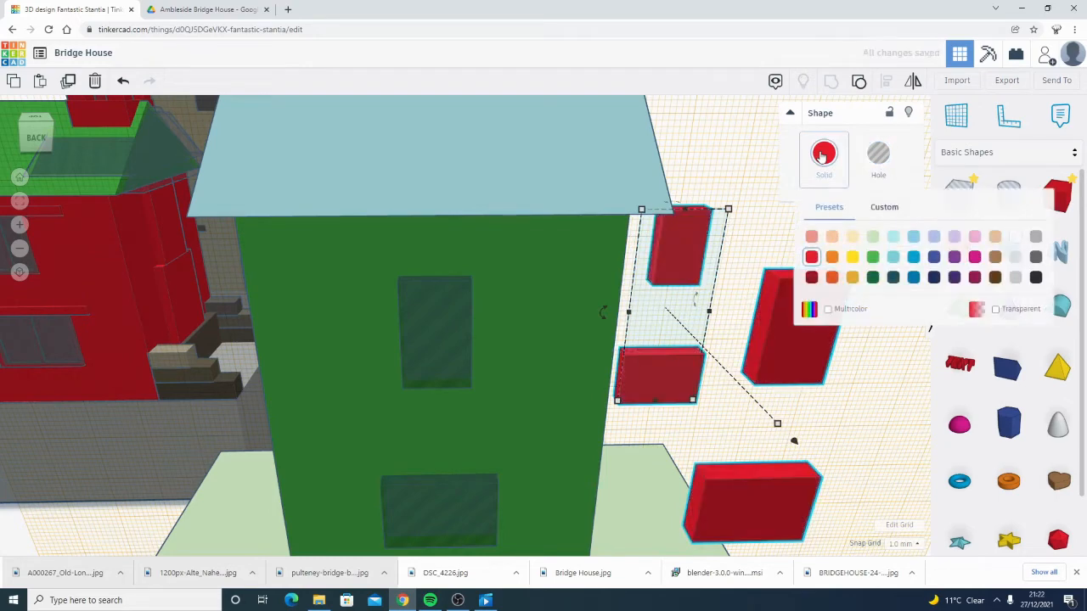
left_click(878, 154)
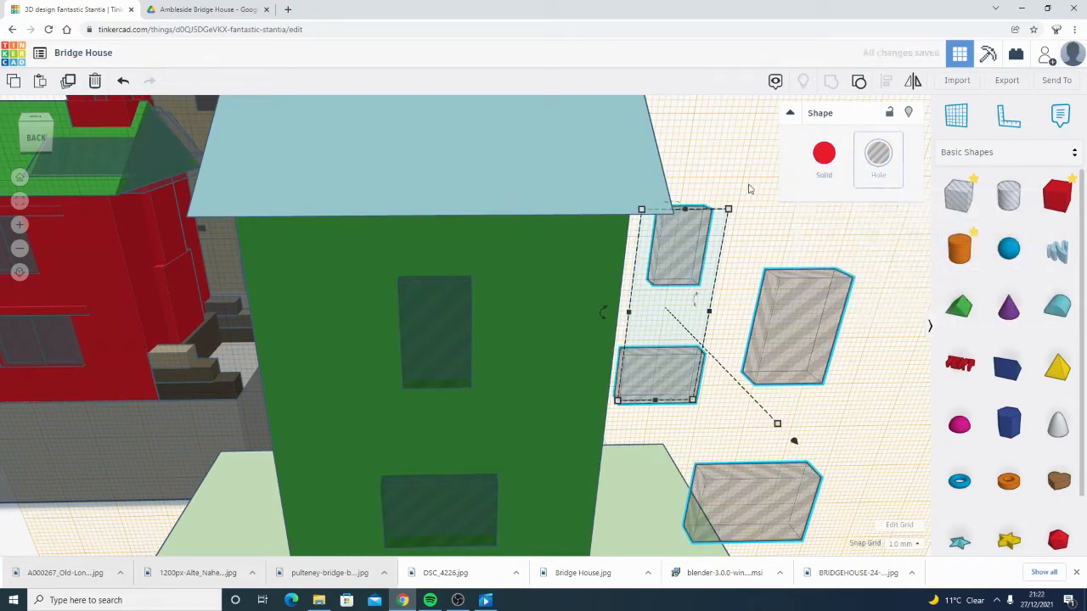
- Group the original window holes with the green house body to cut the recesses into both long walls
left_click(459, 324)
left_click(531, 372, "shift")
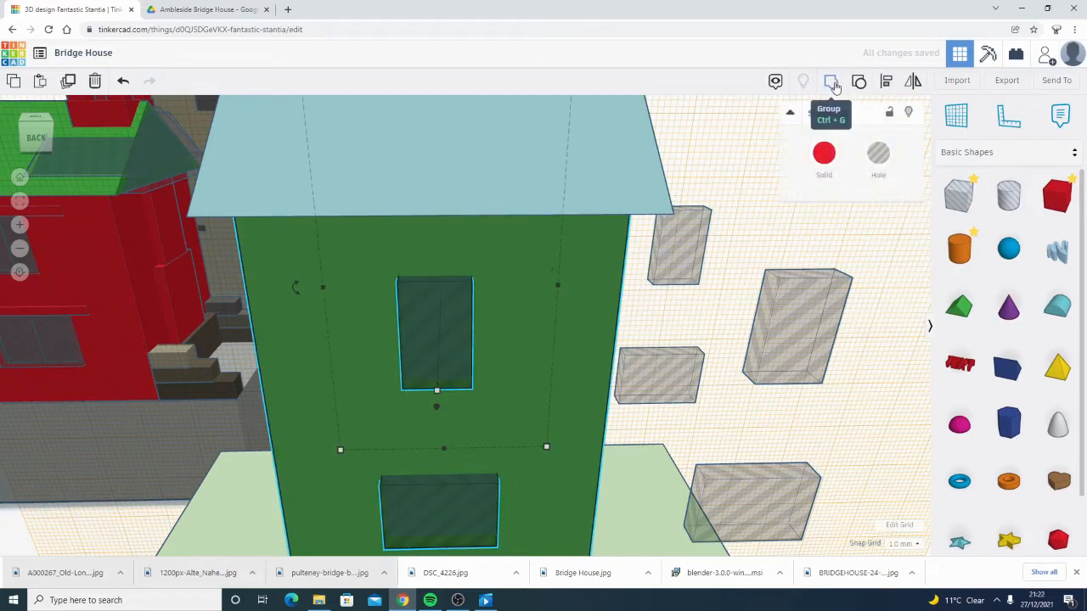
left_click(835, 86)
- Move the spare window hole group back into the house so it lines up with the cut window recesses
right_click_drag(435, 378, 510, 388)
scroll(397, 348, "up", 4)
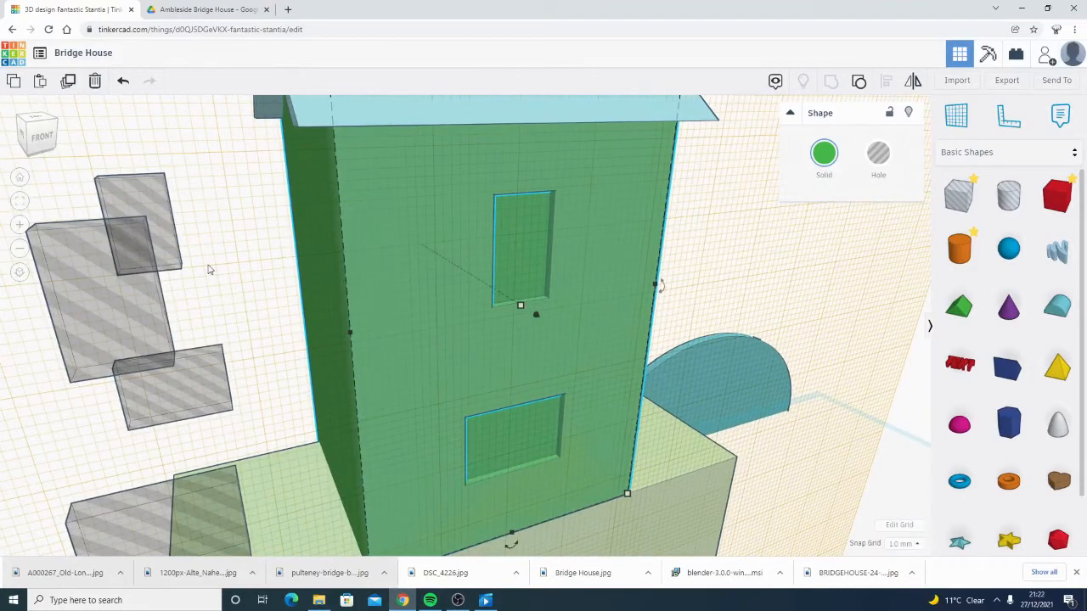
right_click_drag(442, 319, 974, 307)
left_click(879, 302)
left_click_drag(879, 302, 300, 333)
right_click_drag(300, 334, 480, 309)
key("Left")
right_click_drag(553, 296, 526, 286)
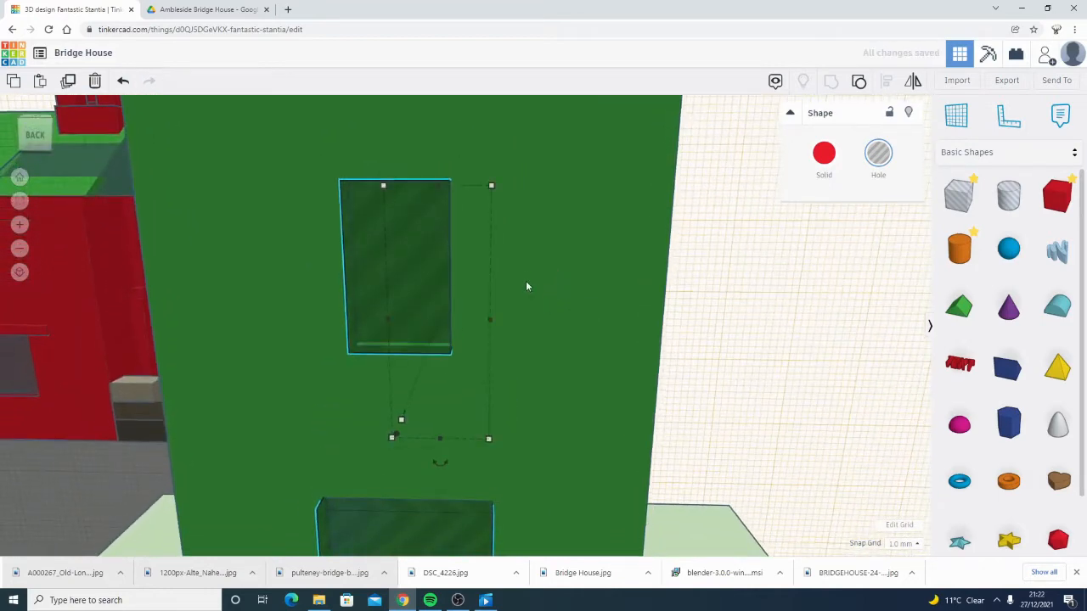
- Try to scale the repositioned window hole group down to about 36.5 mm tall, undo the resize and reselect the group
mouse_move(492, 187)
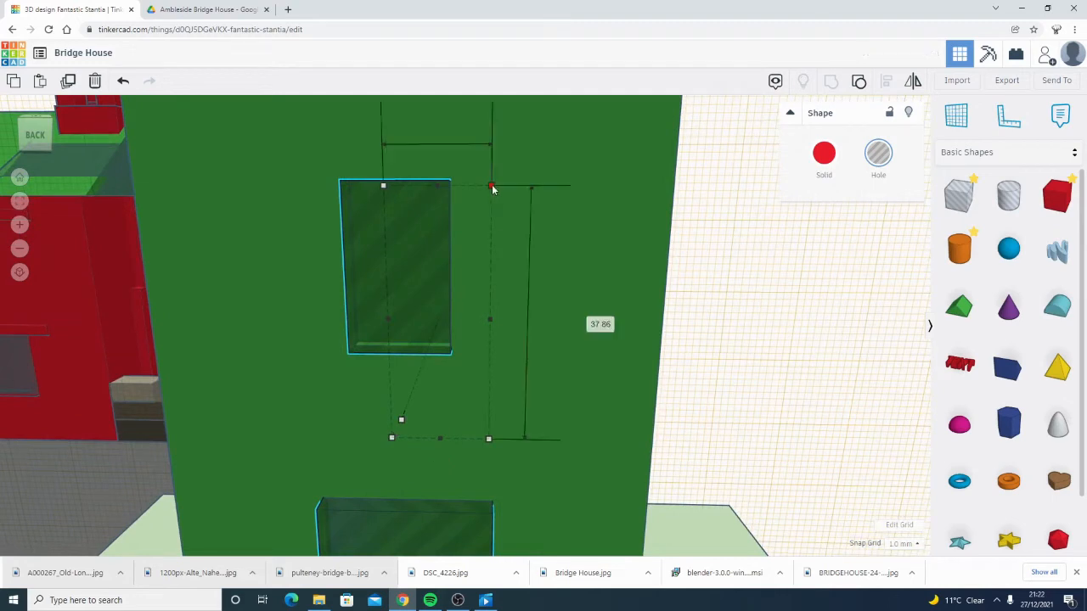
left_click_drag(492, 194, 492, 196)
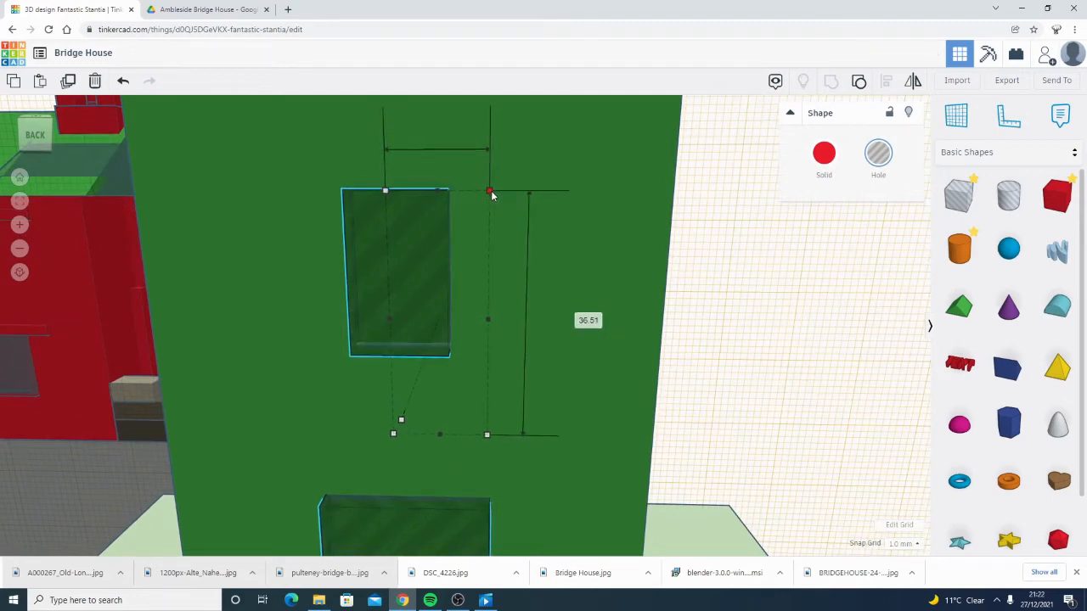
right_click_drag(713, 333, 719, 323)
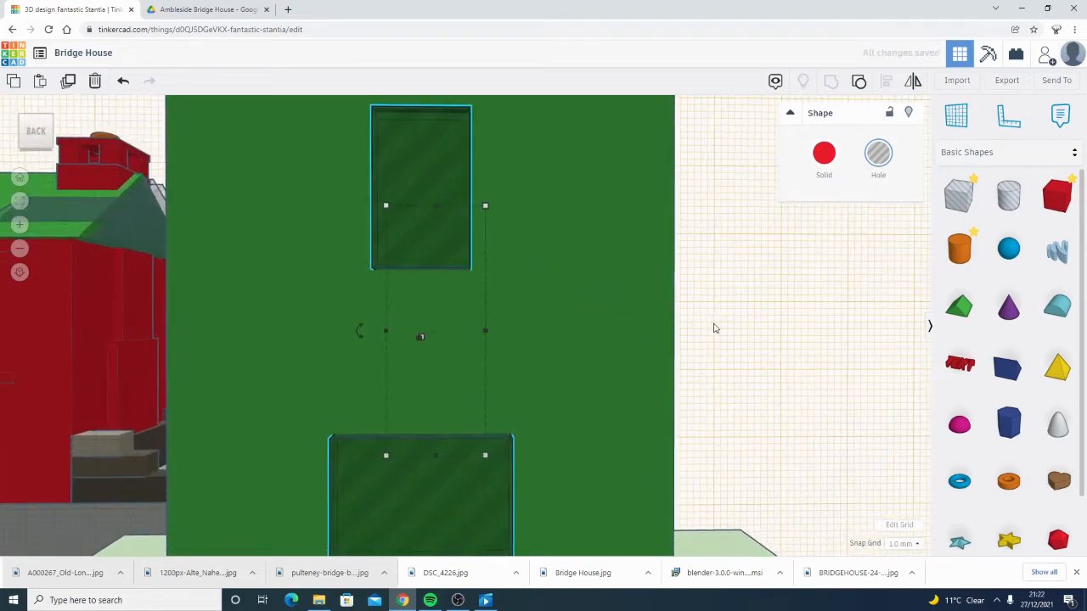
key("ctrl+z")
left_click(714, 294)
left_click(443, 234)
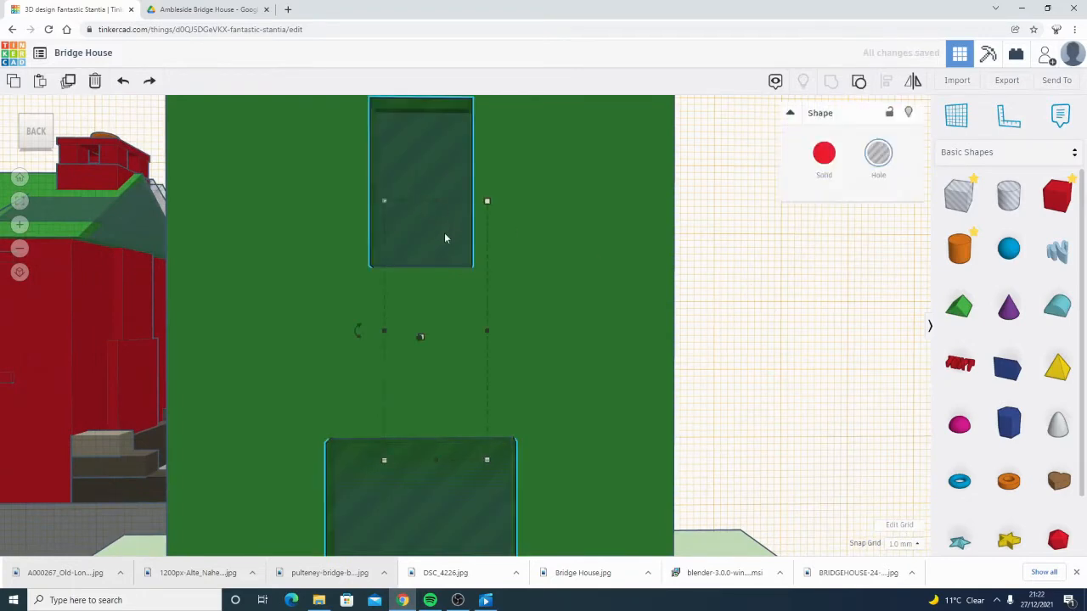
- Ungroup the combined window holes on the green house's back wall into separate boxes
right_click_drag(444, 233, 538, 277)
left_click(852, 87)
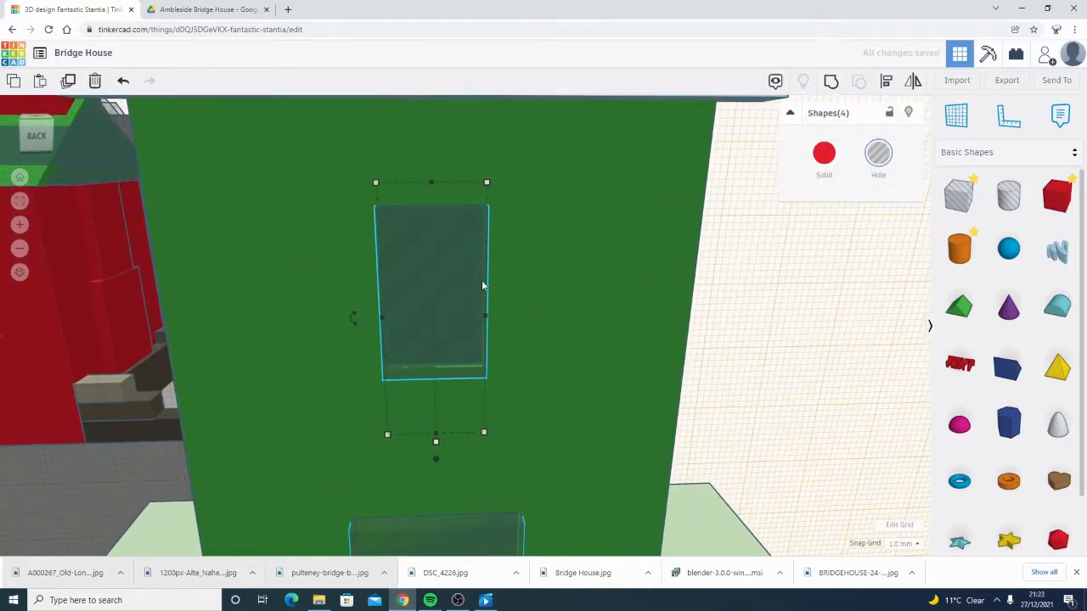
- Examine the ambleside-d7-4153.jpg reference photo in Google Drive and compare its windows with the red house model in Tinkercad
left_click(197, 10)
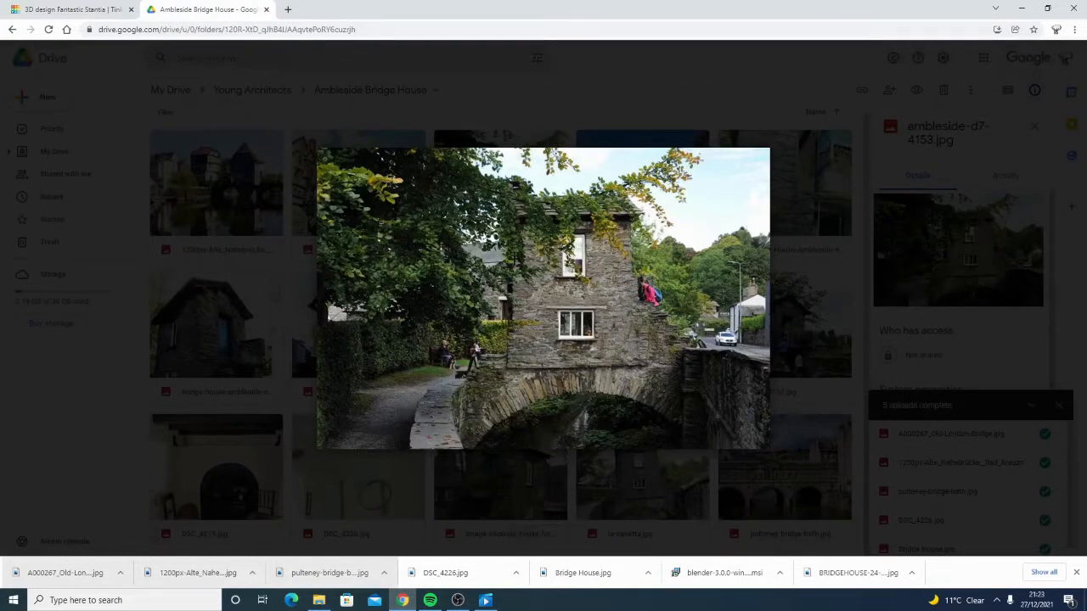
left_click(18, 56)
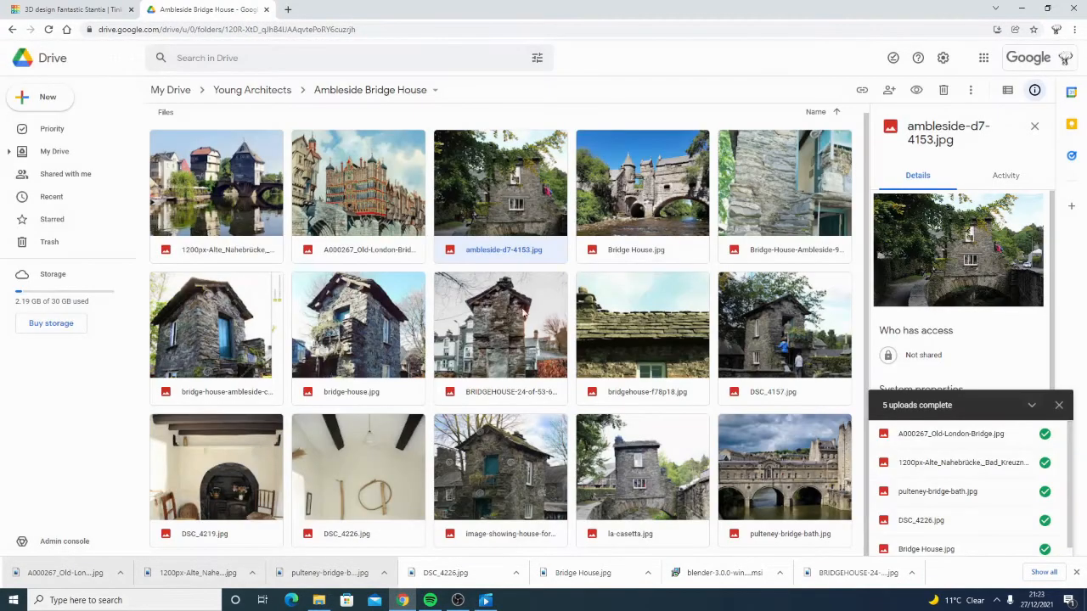
left_click(95, 8)
middle_click_drag(157, 249, 809, 306)
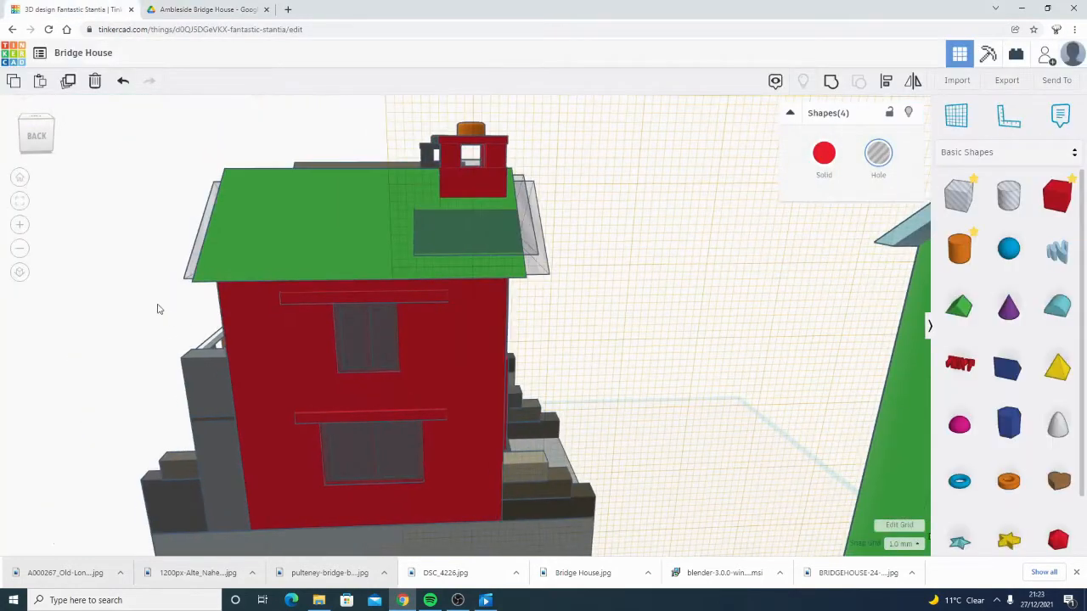
right_click_drag(157, 309, 695, 299)
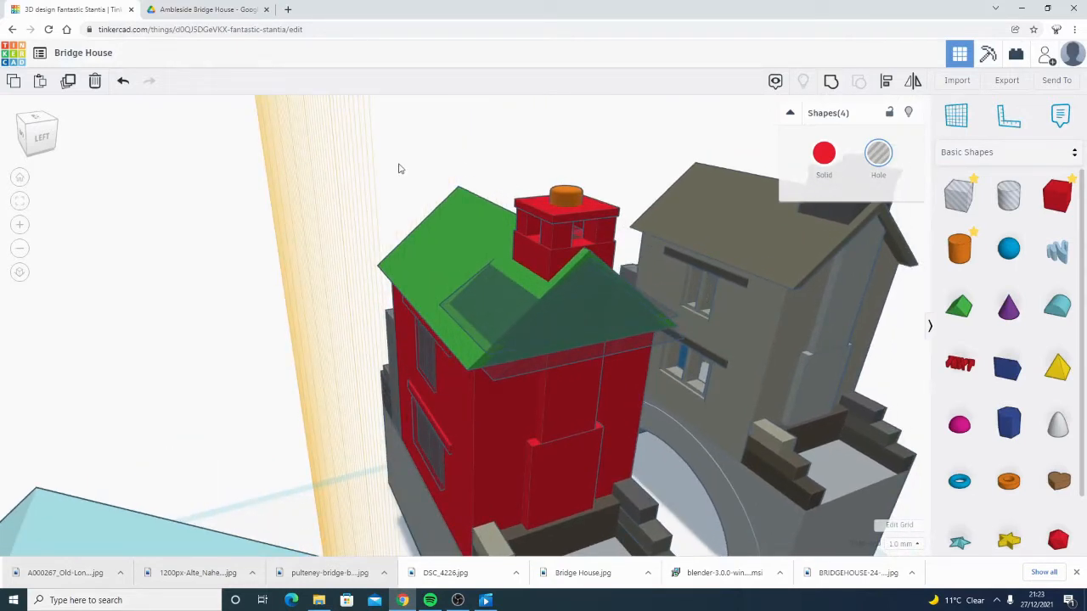
left_click(183, 8)
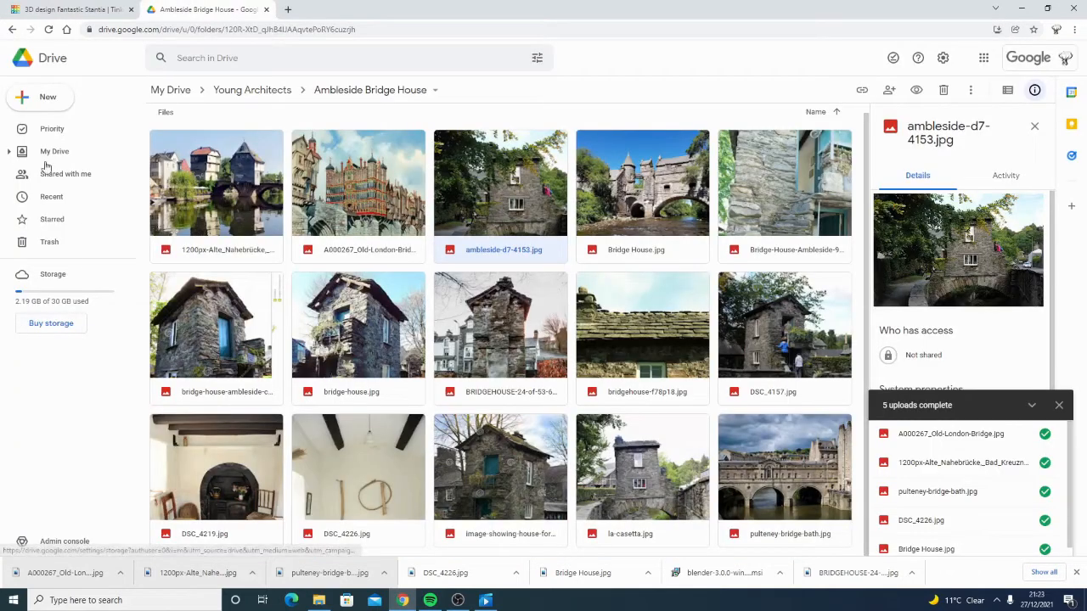
left_click(28, 8)
- Narrow the hole box in the green house's upper window to less than half the recess width
right_click_drag(238, 375, 357, 307)
middle_click_drag(314, 280, 1, 123)
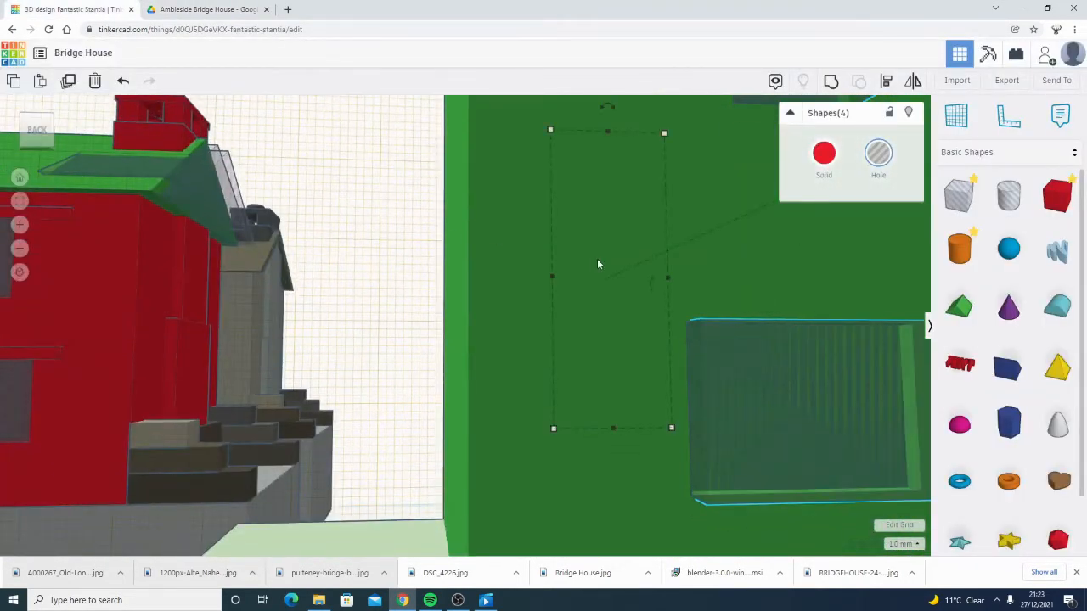
scroll(600, 260, "down", 3)
middle_click_drag(694, 209, 520, 360)
scroll(582, 313, "up", 4)
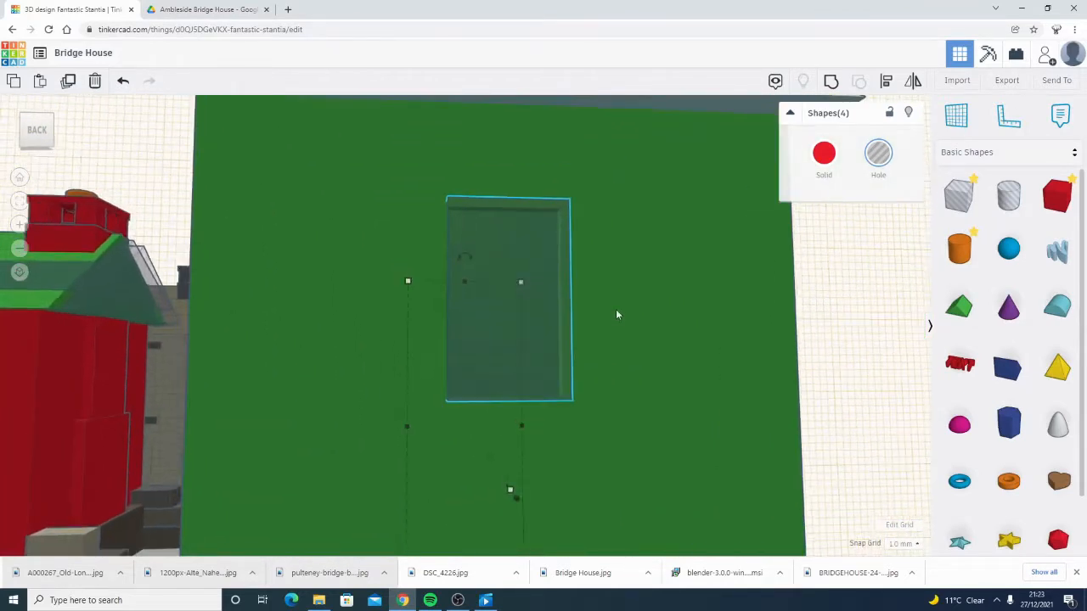
right_click_drag(594, 315, 386, 348)
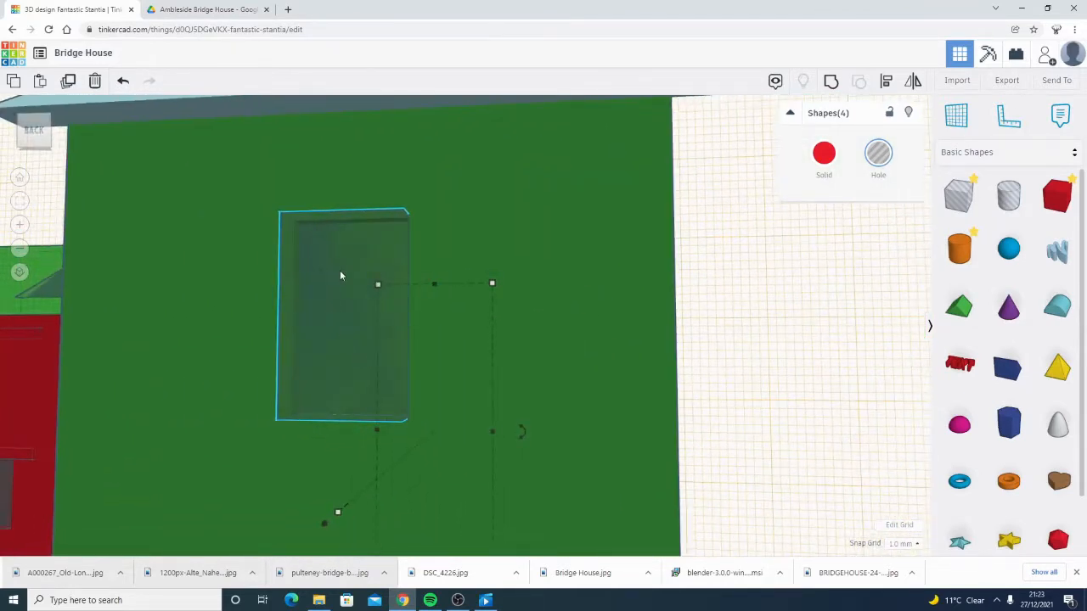
left_click(348, 315)
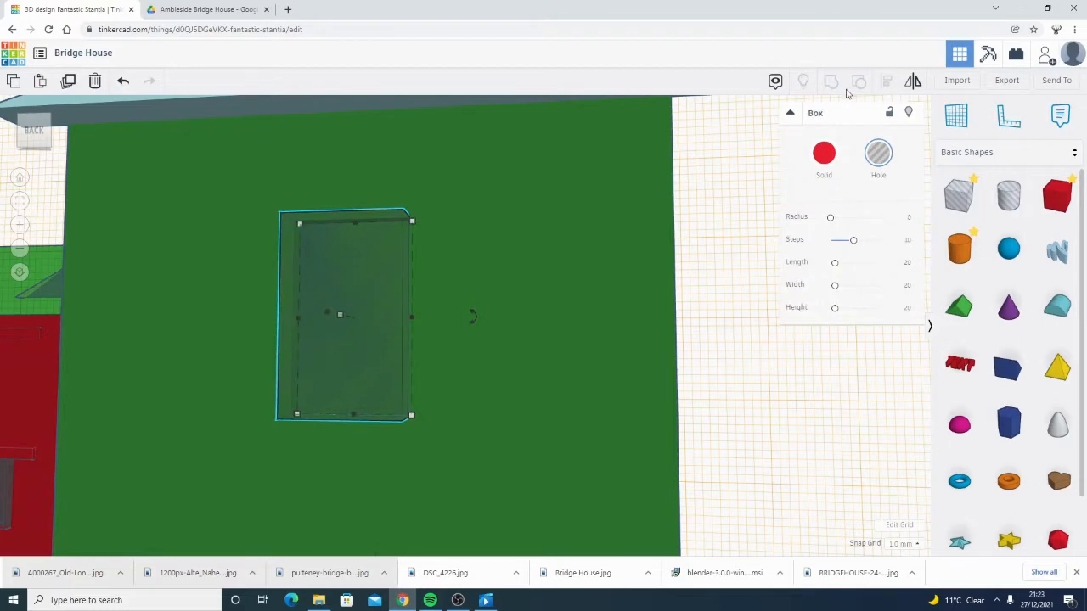
scroll(407, 386, "down", 6)
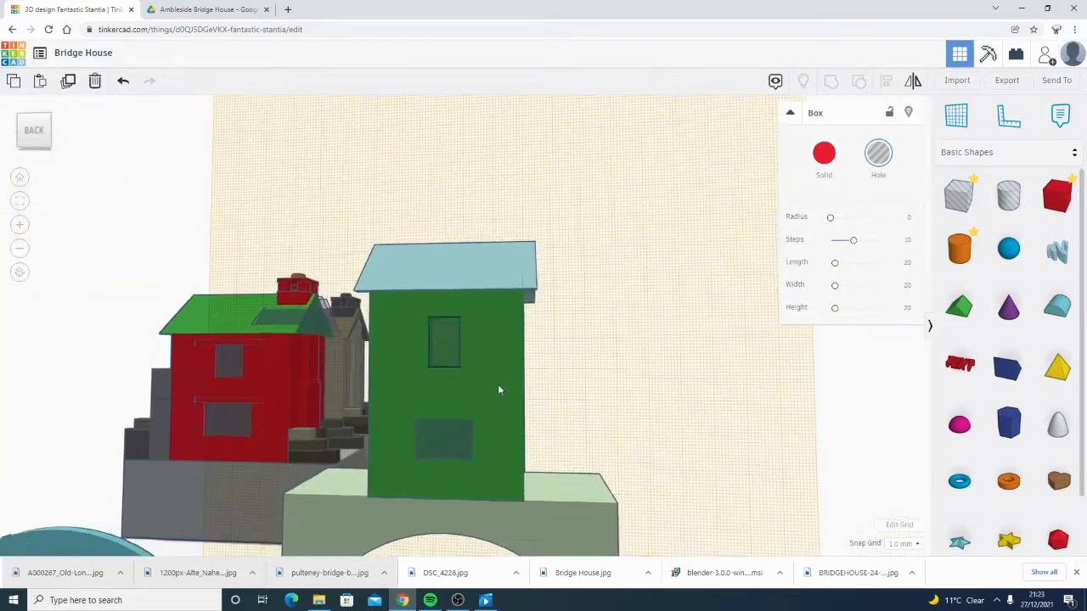
scroll(472, 349, "up", 10)
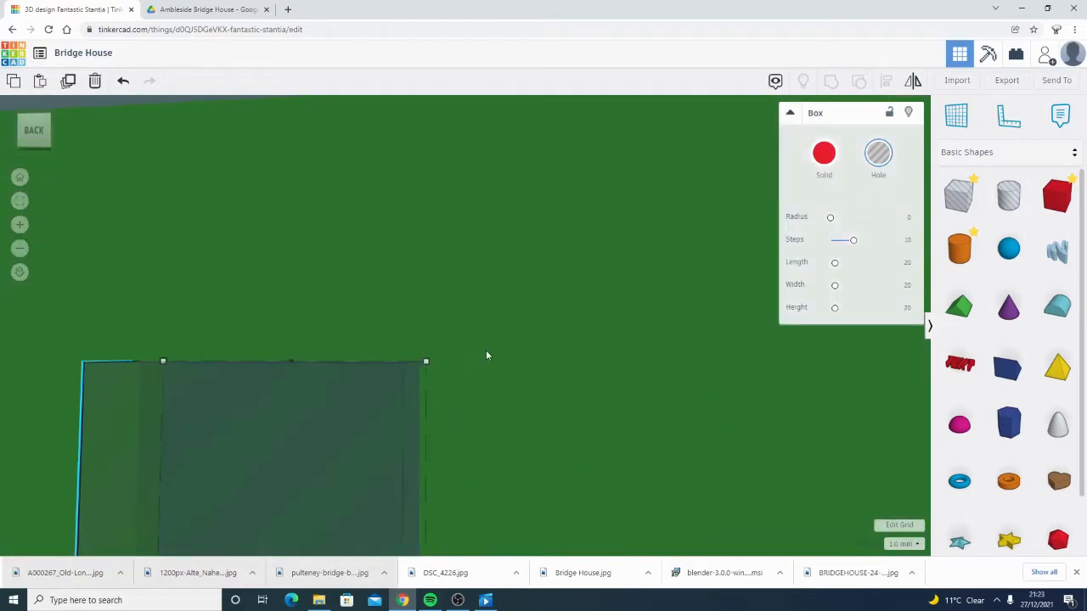
scroll(501, 315, "down", 4)
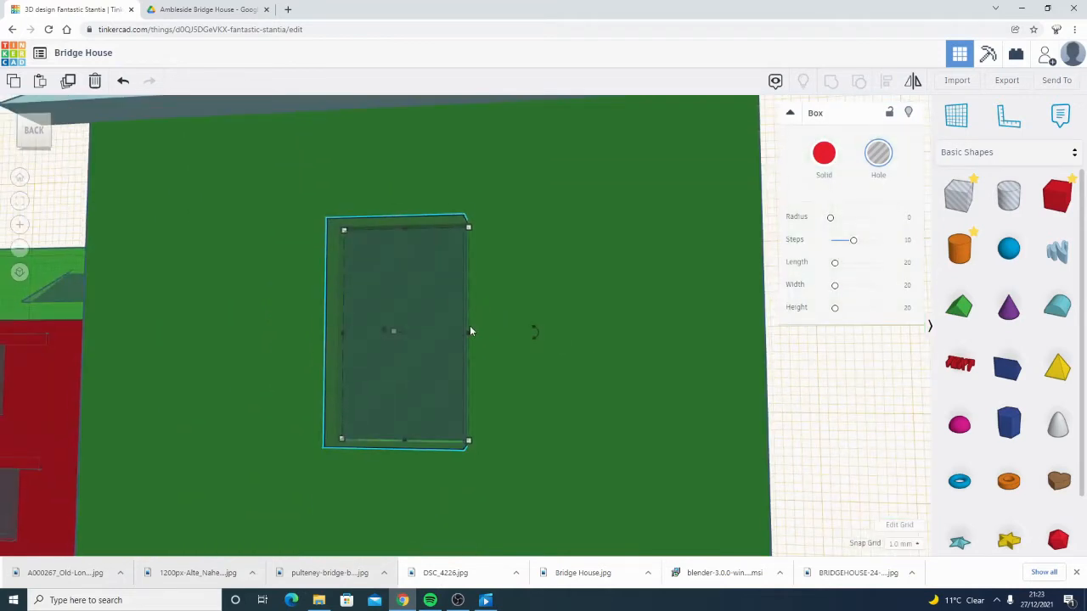
left_click_drag(452, 337, 392, 335)
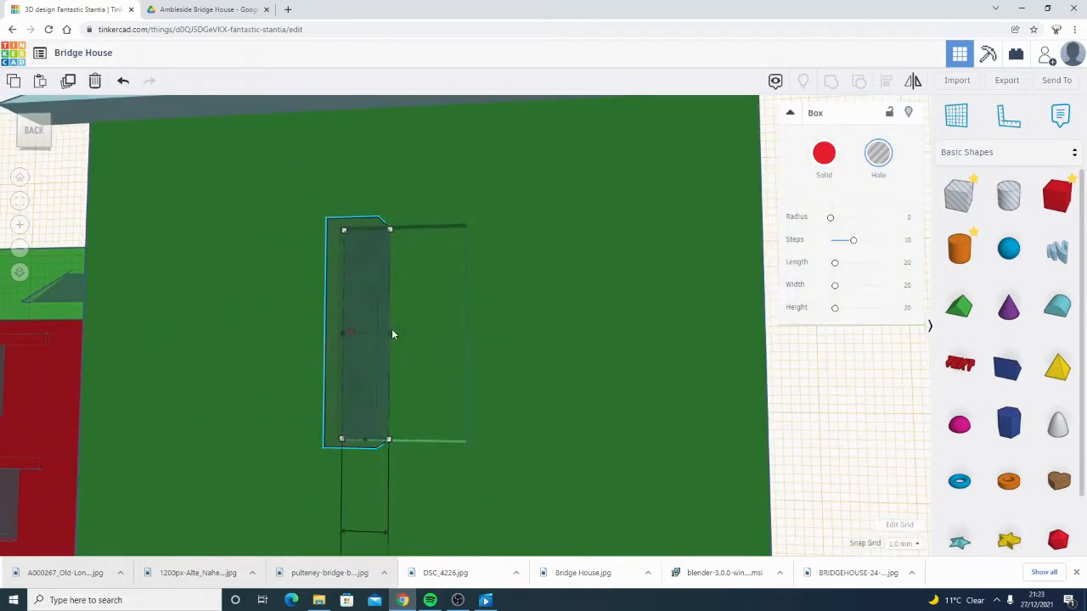
key("f")
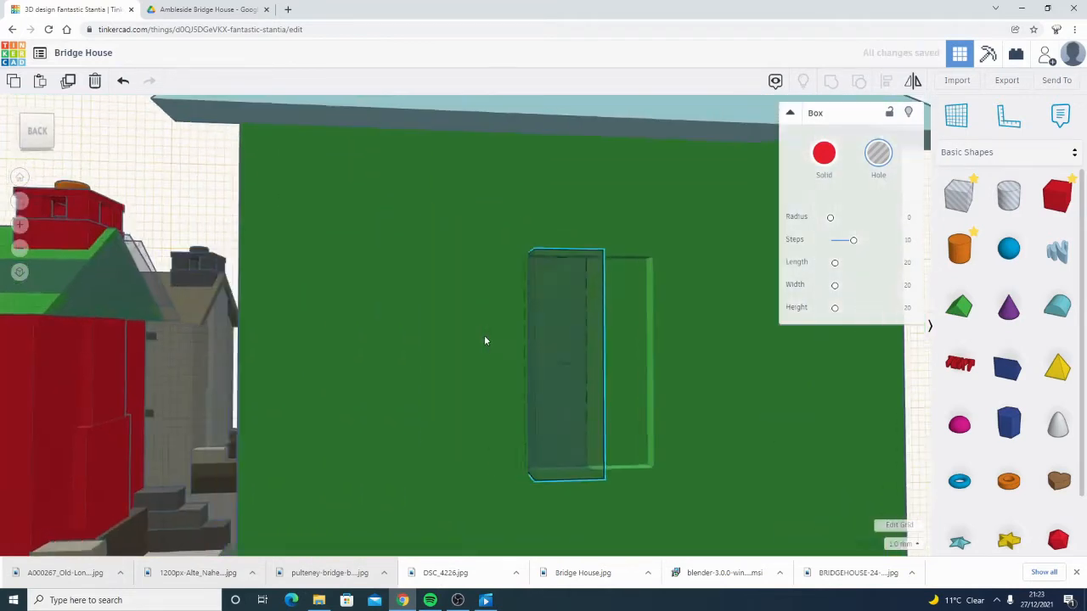
- Shrink the narrow hole box at its outer upper corner and lower edge to leave a thin frame inside the recess
scroll(471, 340, "up", 5)
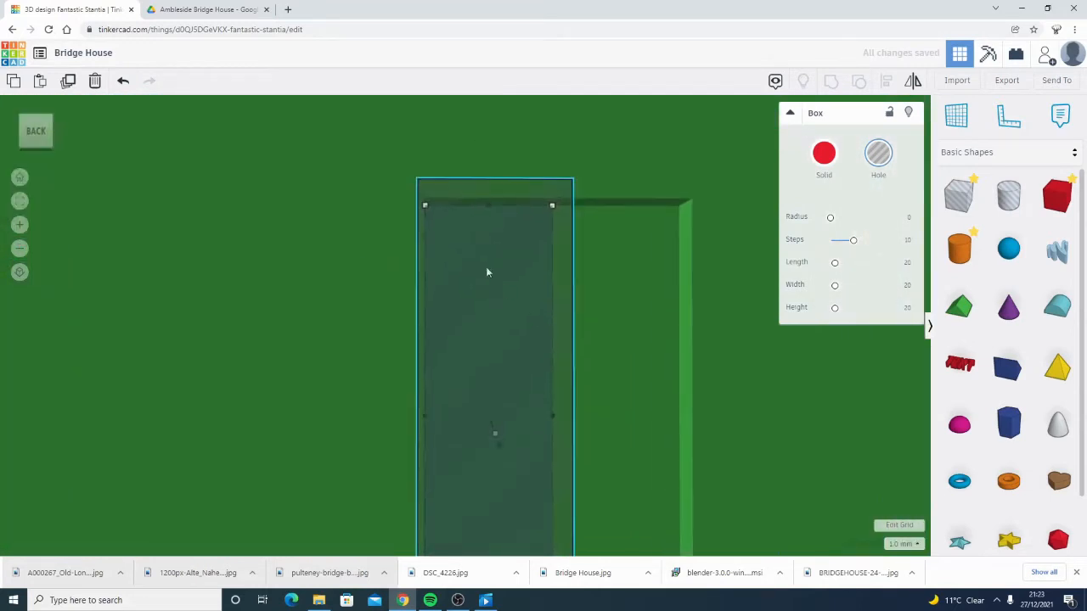
left_click_drag(440, 225, 449, 225)
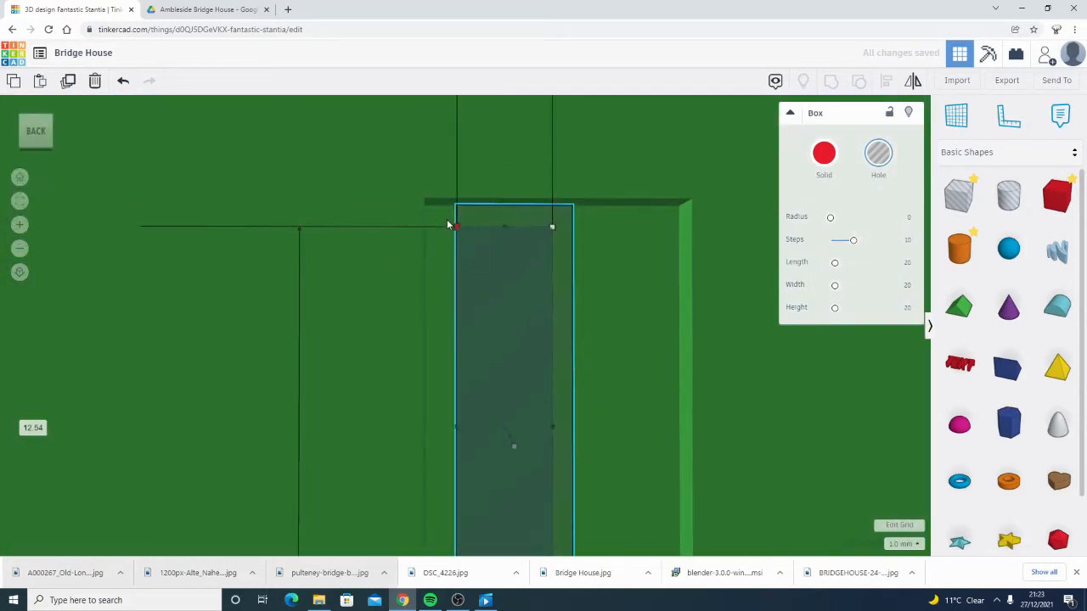
right_click_drag(629, 339, 592, 297)
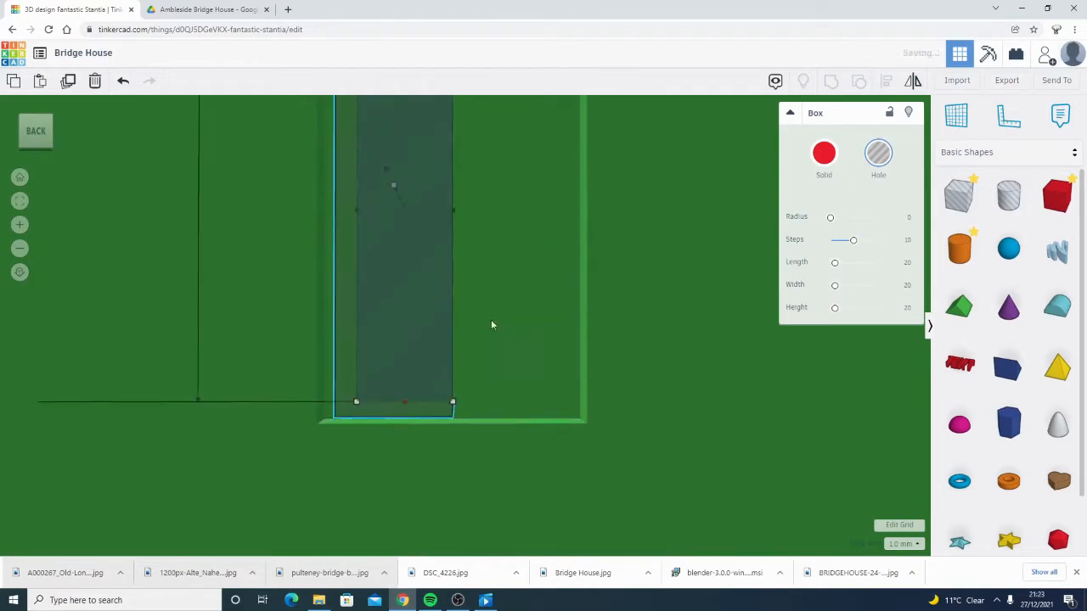
left_click(489, 277)
scroll(484, 275, "down", 5)
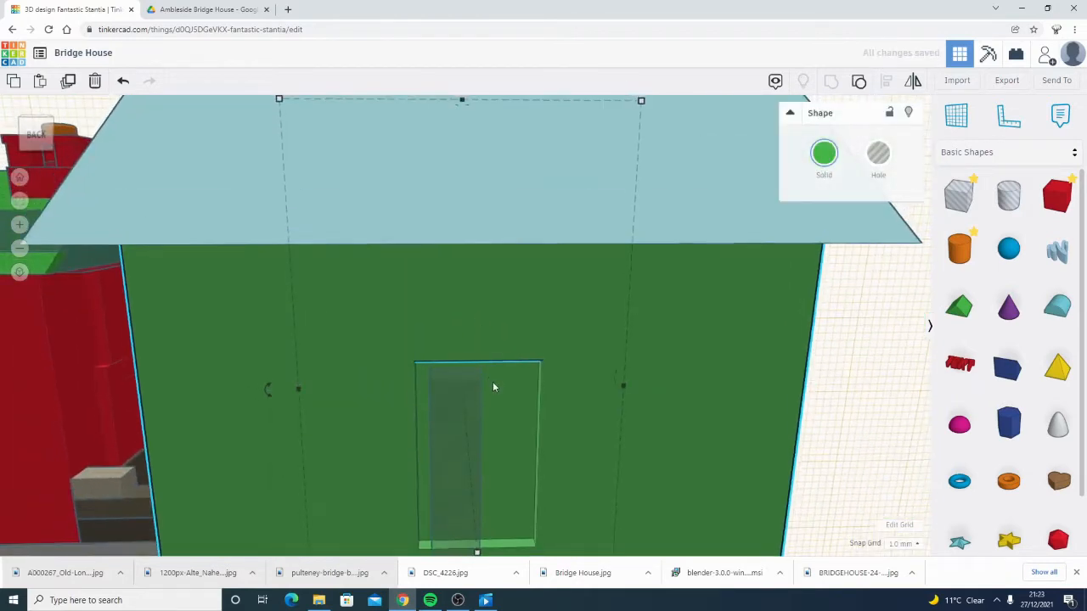
scroll(481, 365, "up", 3)
scroll(440, 404, "down", 3)
- Try to duplicate the narrow hole box and place the copy beside it in the other half of the window
left_click(448, 413)
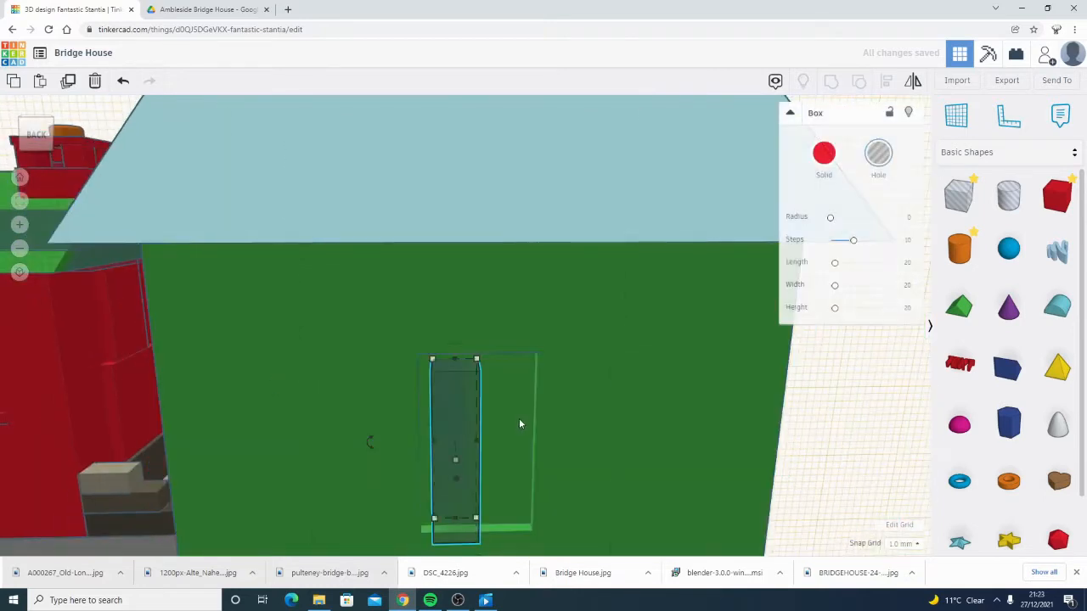
key("f")
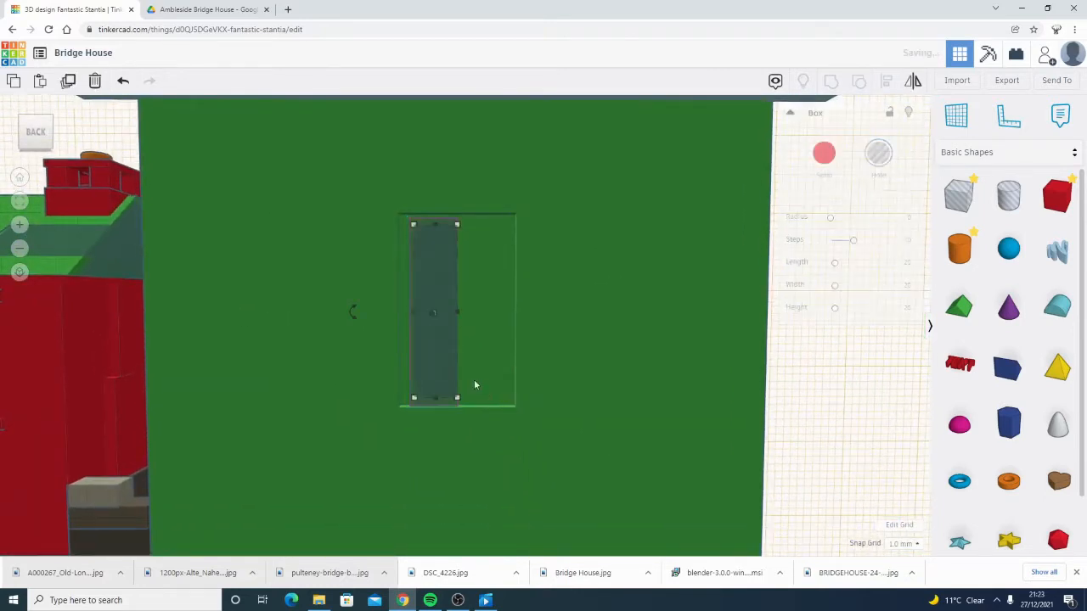
key("ctrl+d")
key("Right")
key("Right")
key("Right")
key("Right")
key("Right")
key("Right")
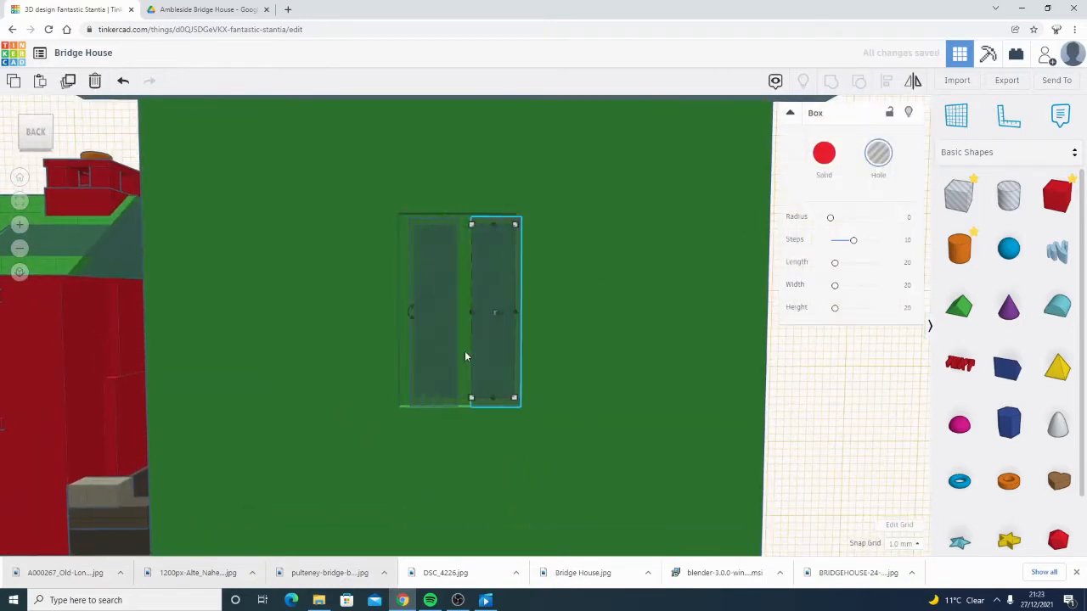
key("Left")
key("Left")
scroll(470, 304, "up", 3)
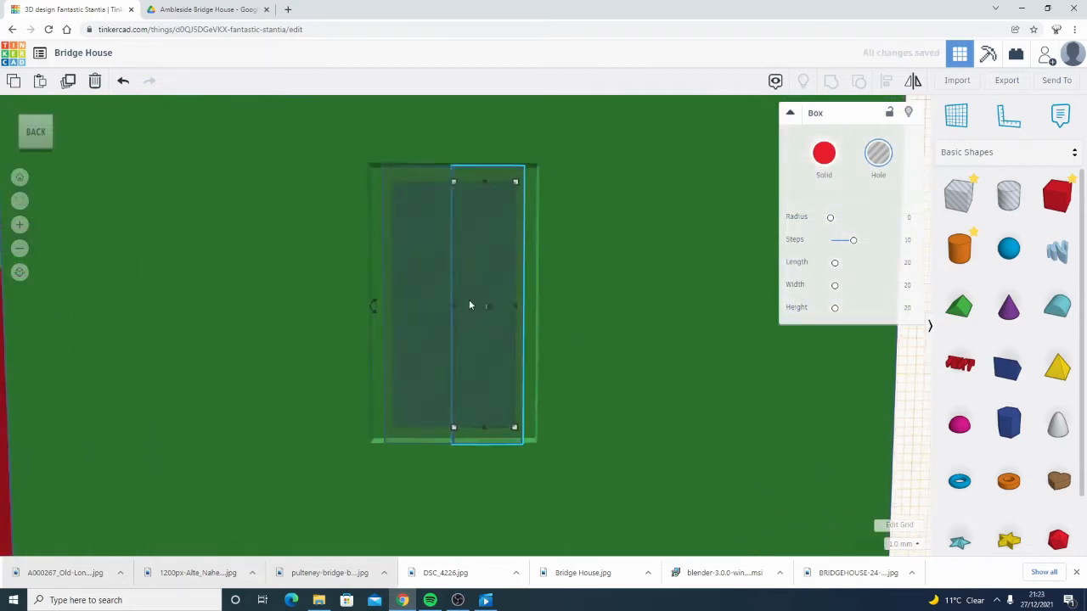
- Delete both narrow hole boxes from the upper window and undo the deletion of the original one
key("Delete")
left_click(408, 326)
key("Delete")
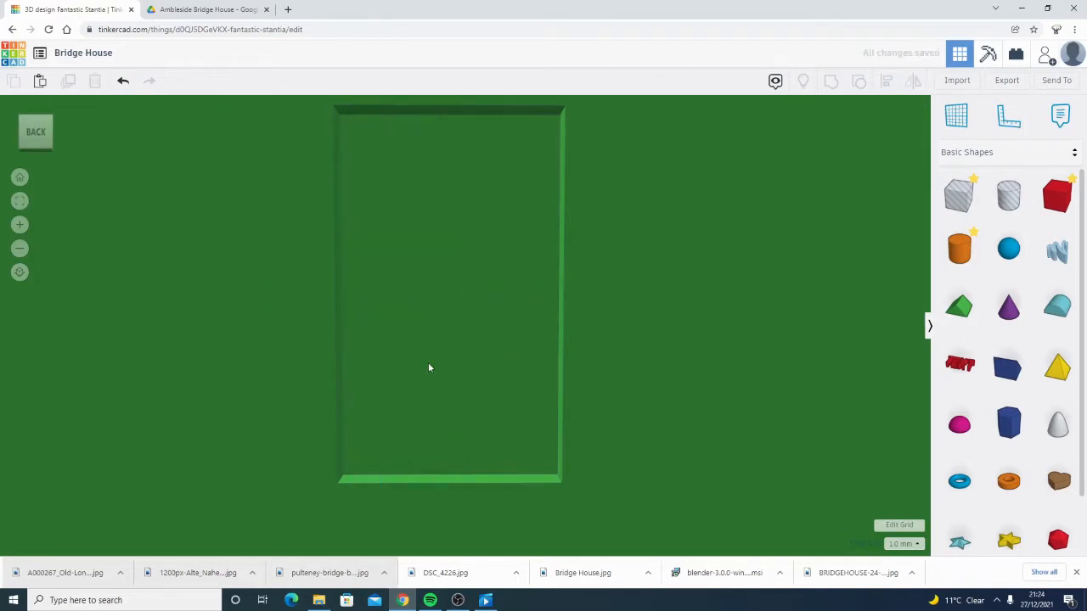
key("ctrl+z")
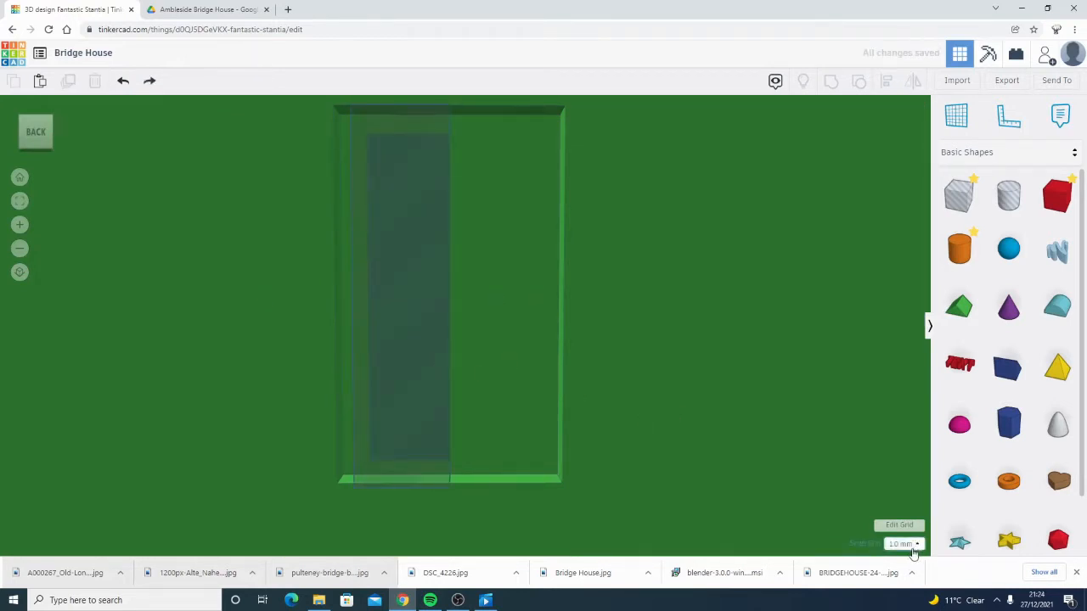
- Set the snap grid to 0.5 mm and nudge the narrow hole box one increment toward the window's outer edge
left_click(913, 550)
left_click(903, 478)
left_click(436, 337)
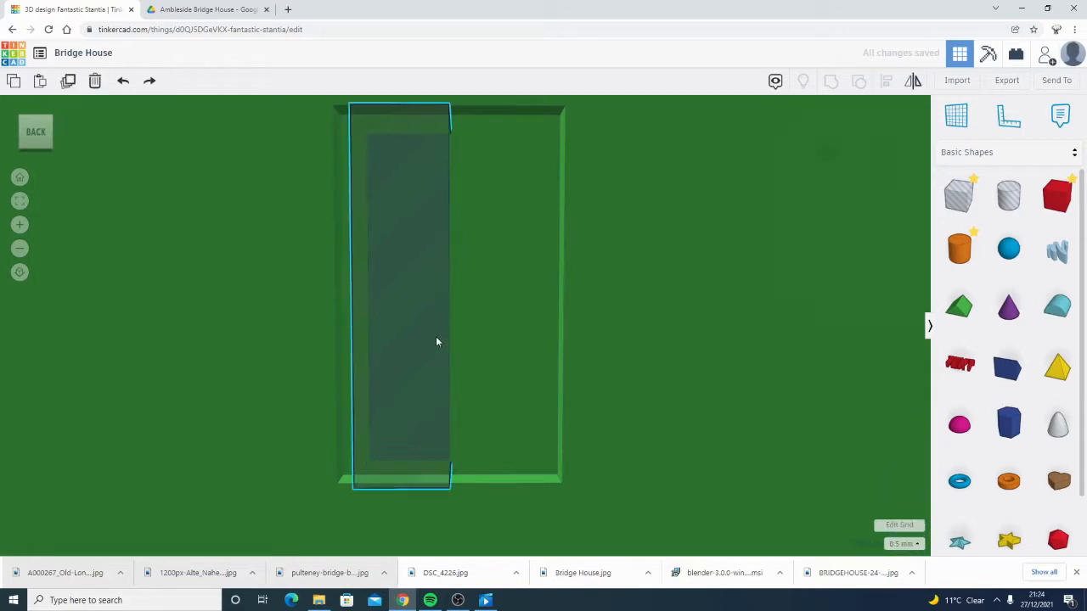
key("Left")
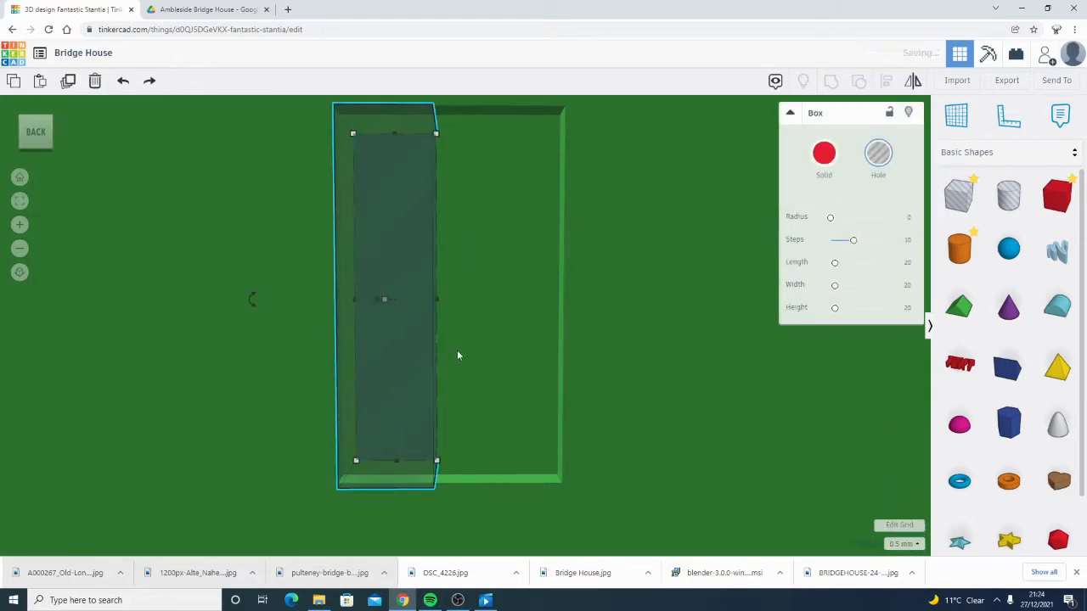
- Try to adjust the upper edge of the narrow hole box and undo the change
right_click_drag(393, 244, 410, 306)
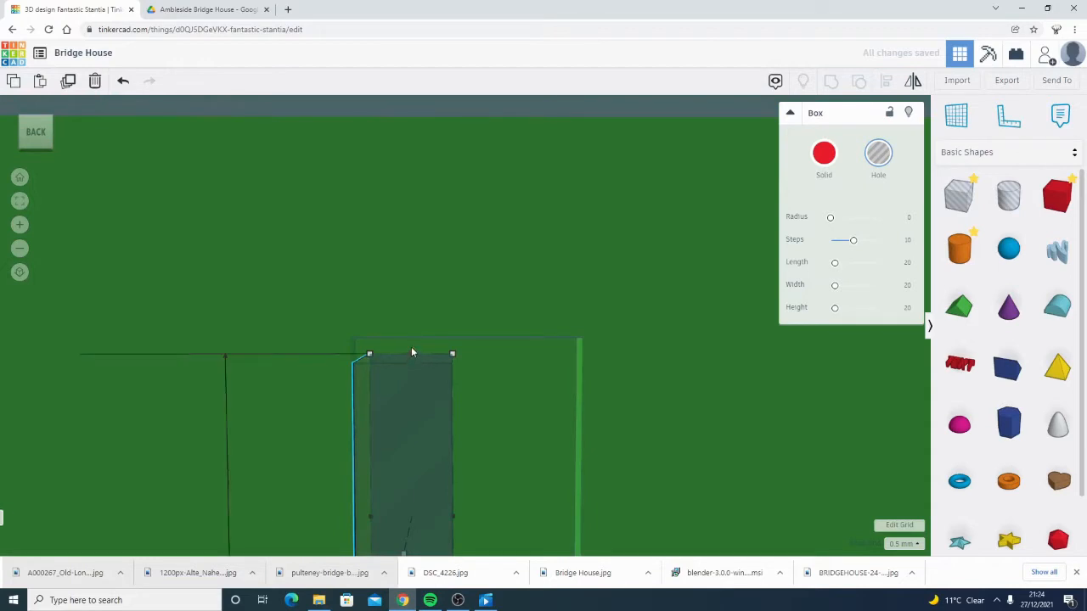
key("Up")
left_click_drag(412, 346, 413, 346)
key("f")
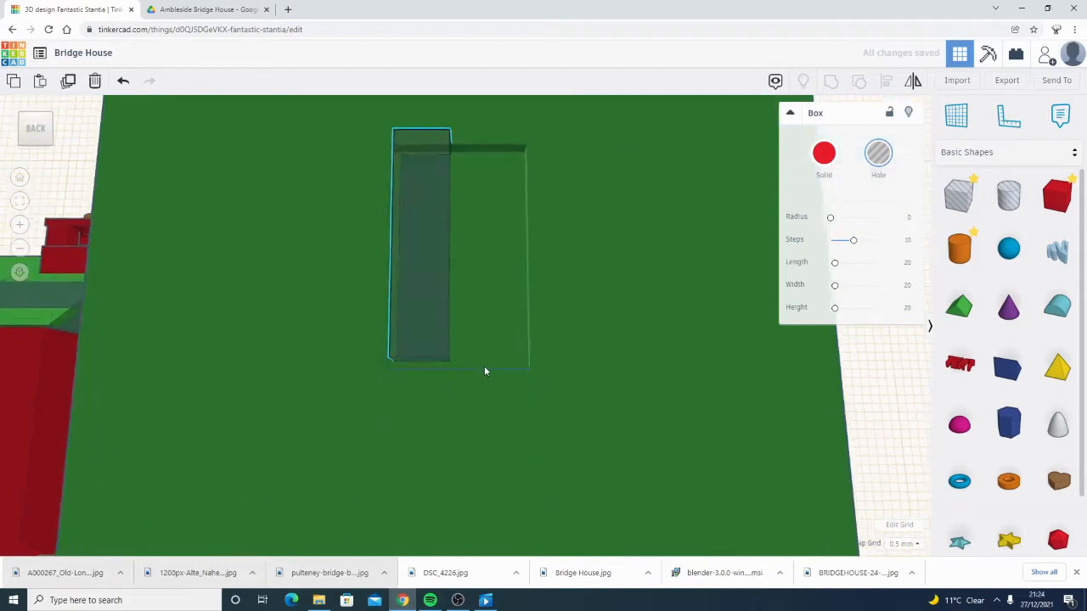
key("ctrl+z")
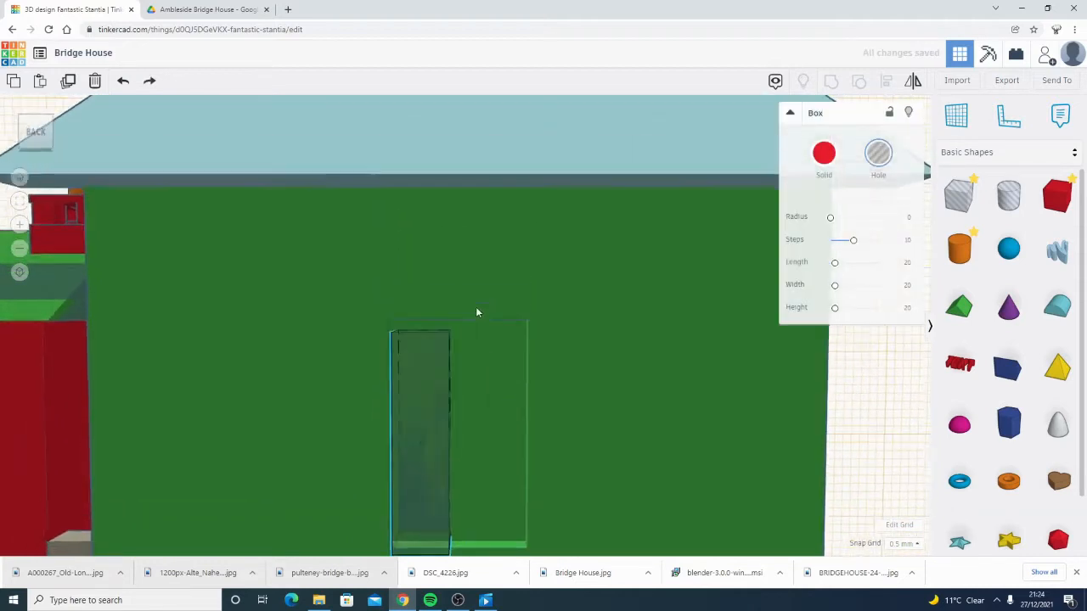
- Duplicate the narrow hole box and shift the copy sideways to form the second pane, leaving a mullion between them
scroll(450, 350, "up", 3)
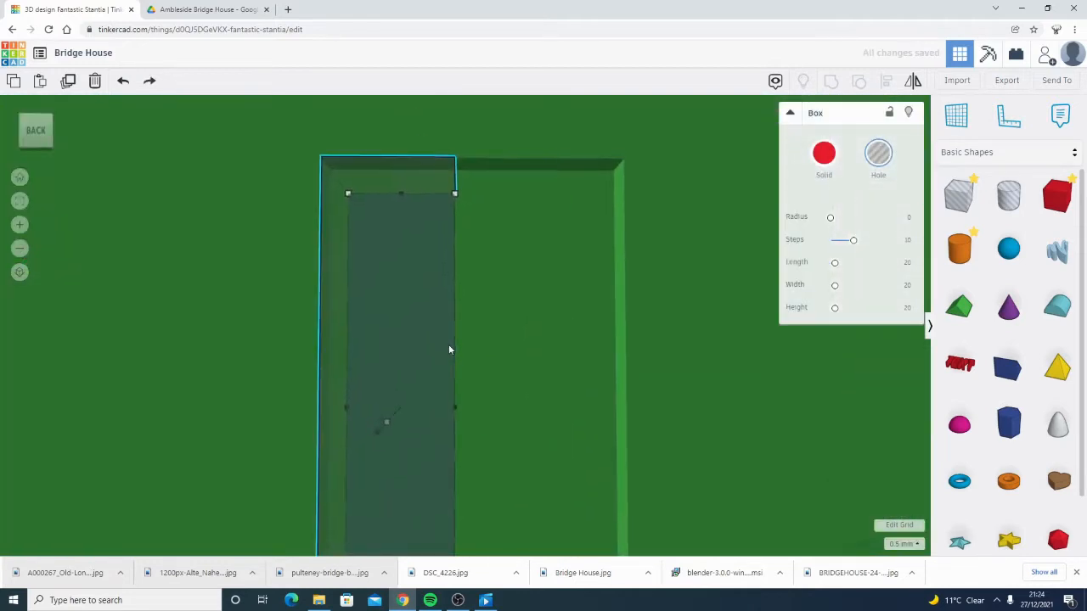
key("ctrl+y")
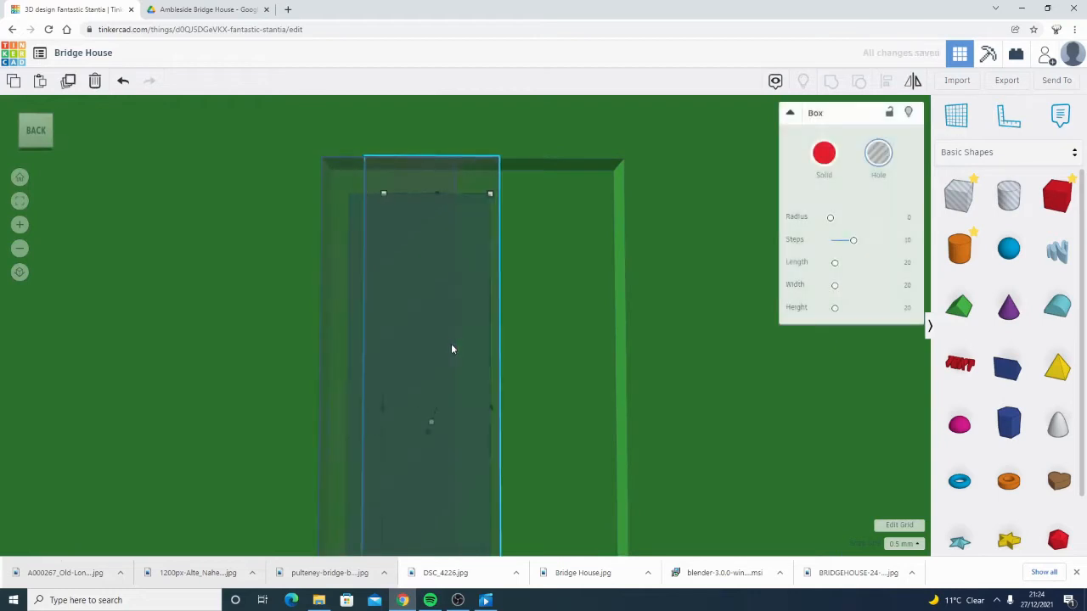
key("Right")
key("Right")
key("Right")
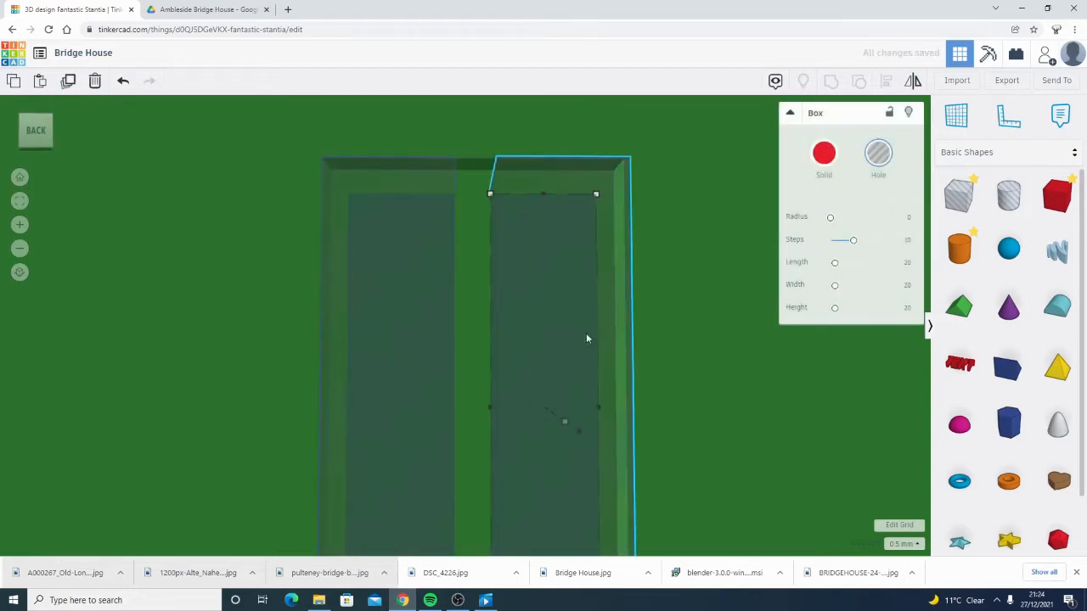
right_click_drag(682, 381, 529, 359)
scroll(478, 363, "down", 4)
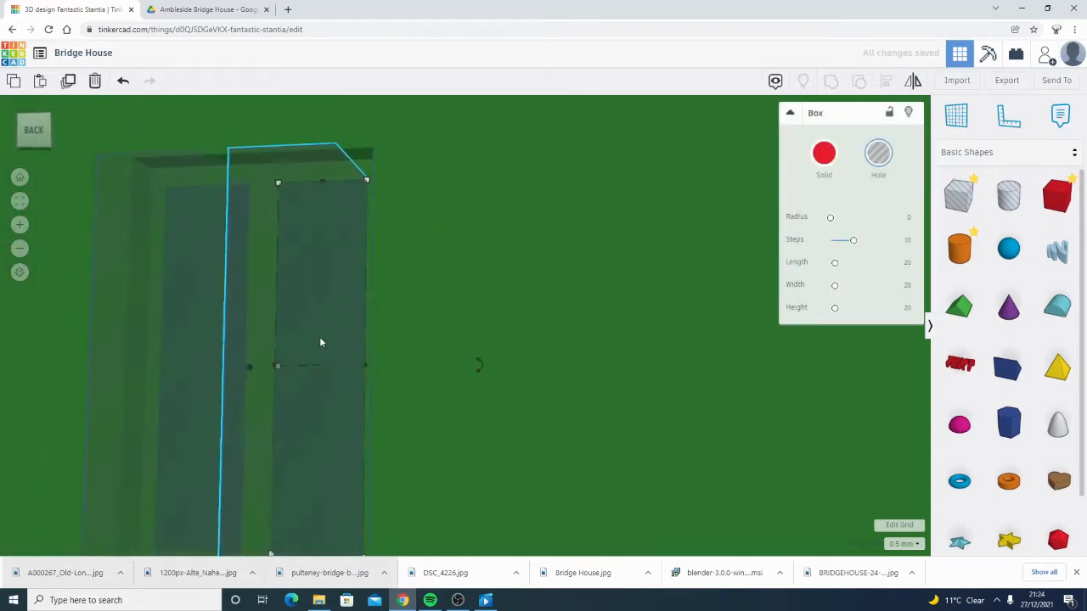
right_click_drag(419, 344, 410, 280)
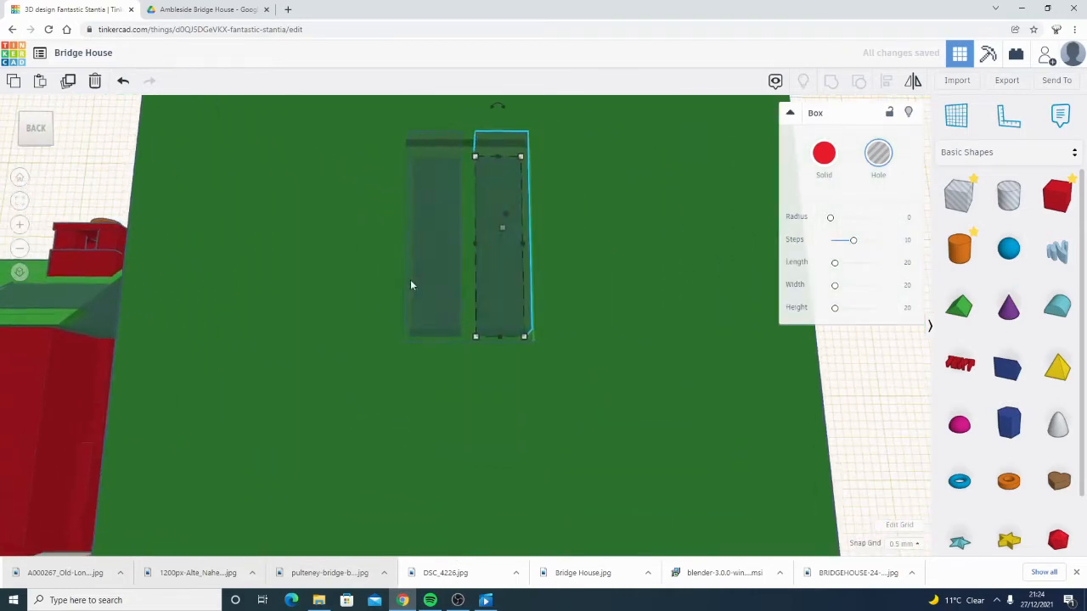
- Group the two narrow pane hole boxes of the upper window into one hole shape
left_click(427, 256, "shift")
right_click_drag(620, 374, 514, 398)
scroll(544, 393, "up", 3)
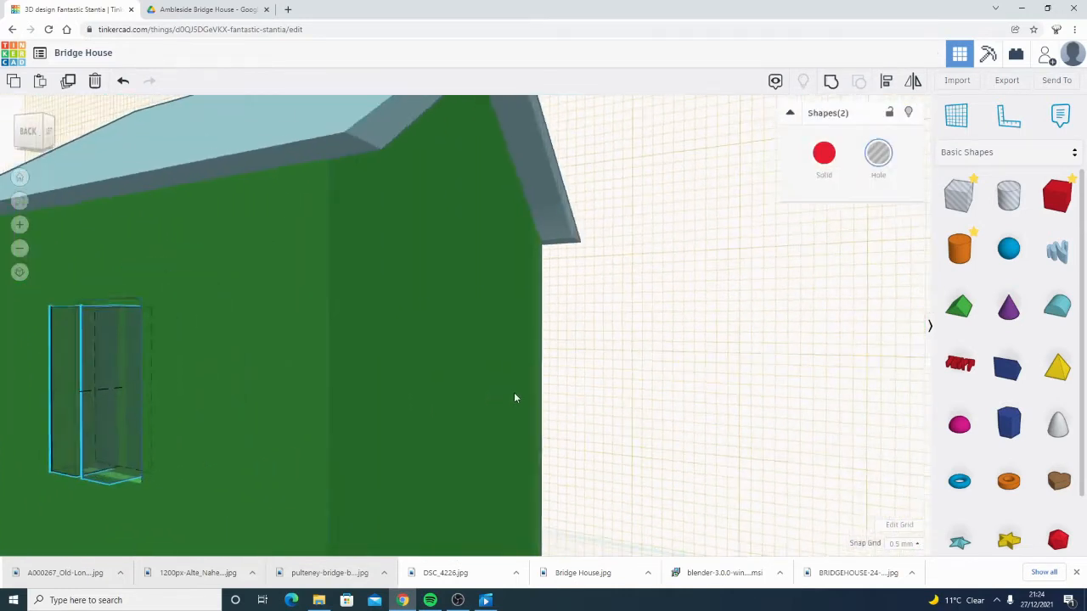
left_click(830, 82)
- Stretch the grouped pane hole to 31.5 mm deep and move it from behind the wall into the green house
right_click_drag(226, 379, 74, 432)
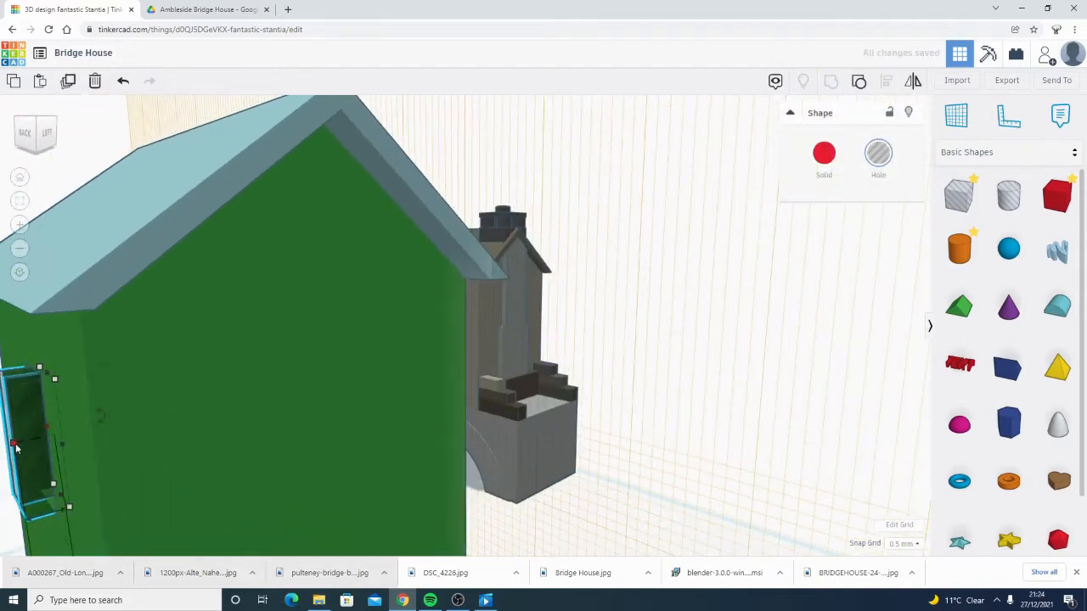
scroll(62, 423, "down", 3)
right_click_drag(227, 413, 193, 415)
right_click_drag(205, 369, 240, 387)
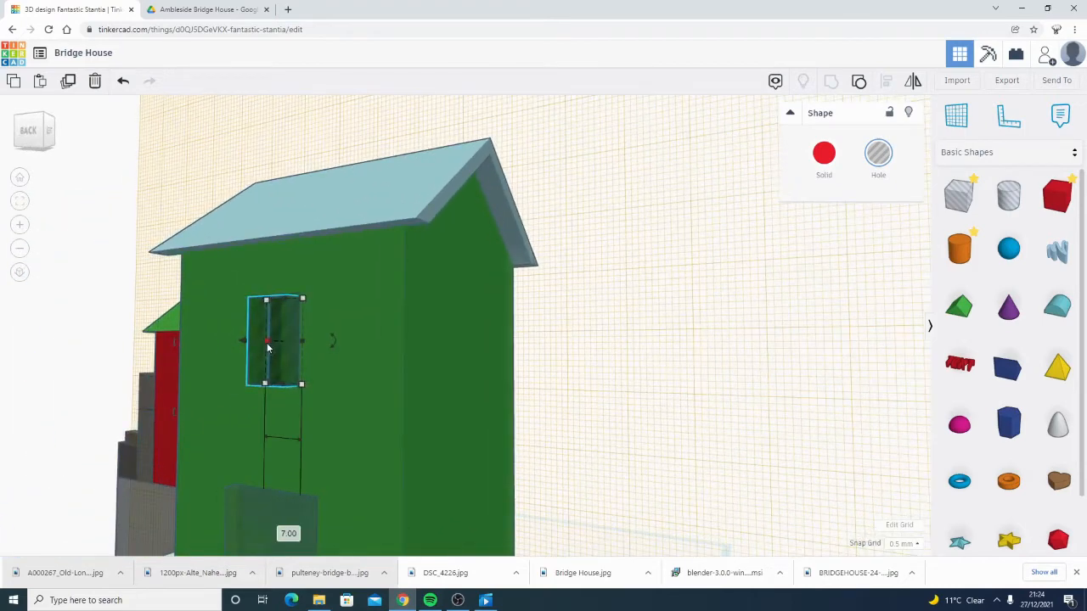
left_click_drag(198, 344, 49, 363)
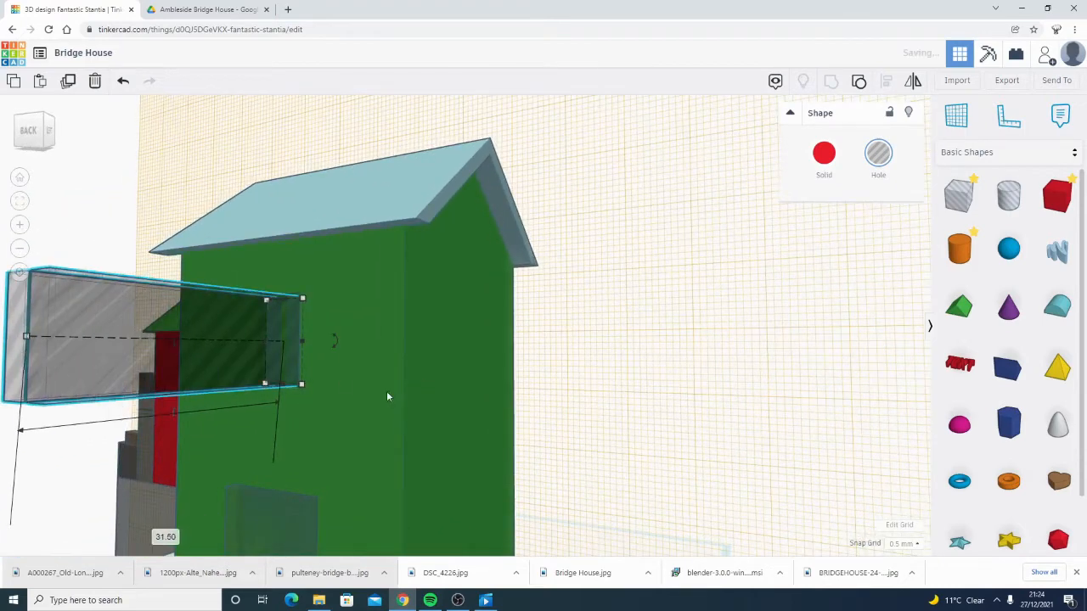
right_click_drag(386, 396, 322, 385)
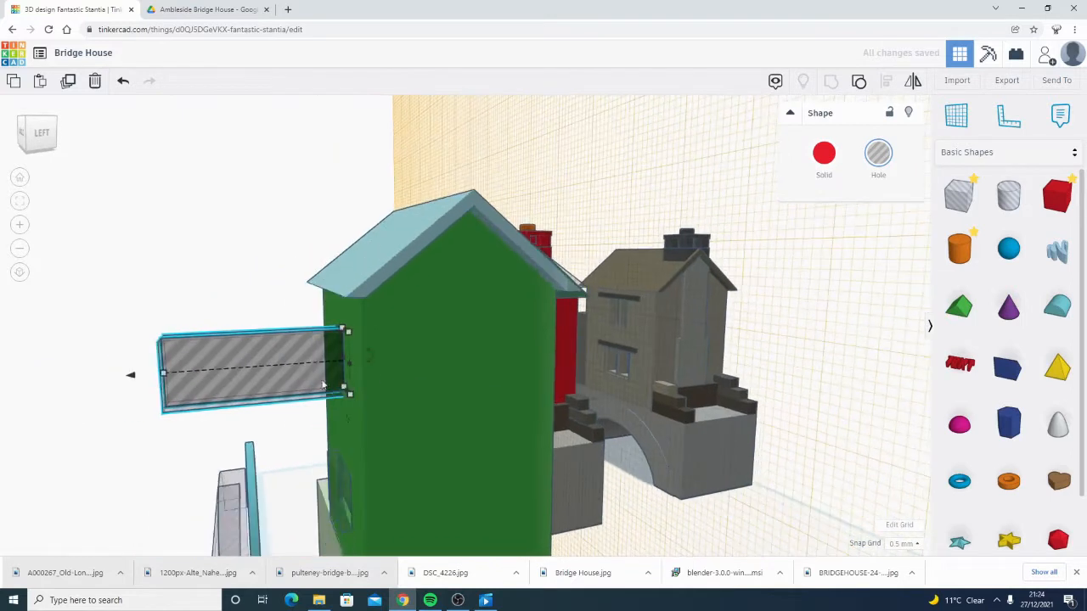
left_click_drag(150, 379, 315, 381)
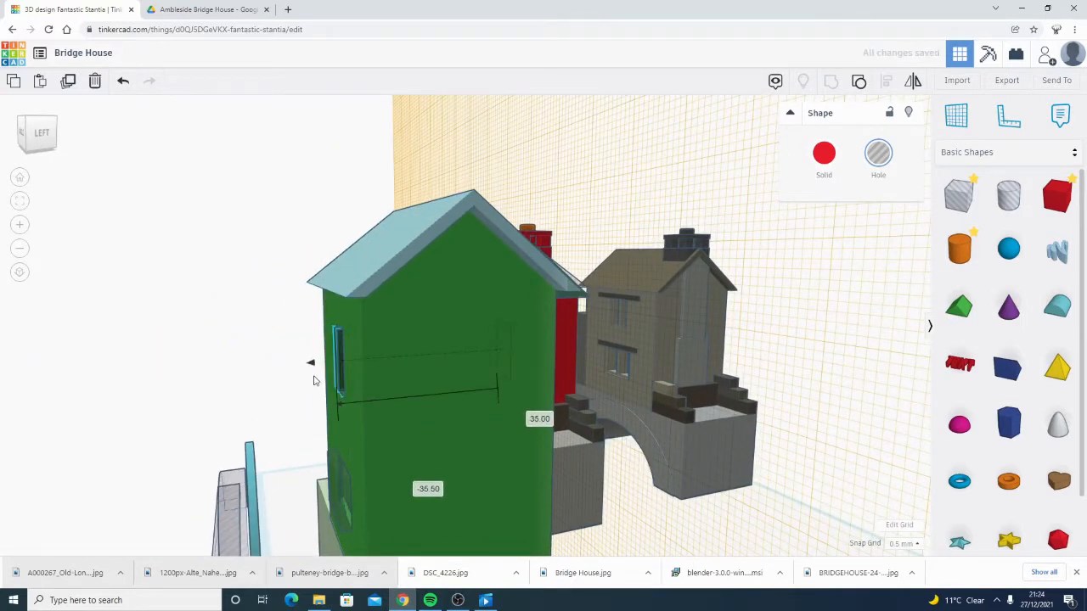
- Shift the grouped pane hole back outward so it sticks out of the back wall, clear of the front window box
right_click_drag(489, 421, 426, 371)
scroll(427, 365, "up", 8)
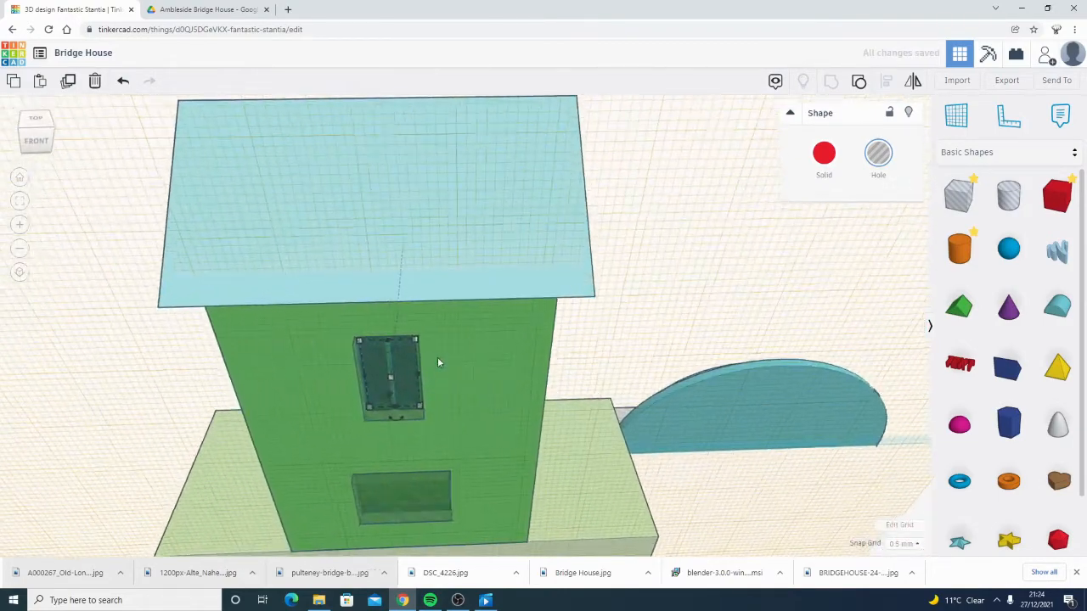
right_click_drag(564, 327, 308, 413)
left_click(219, 408)
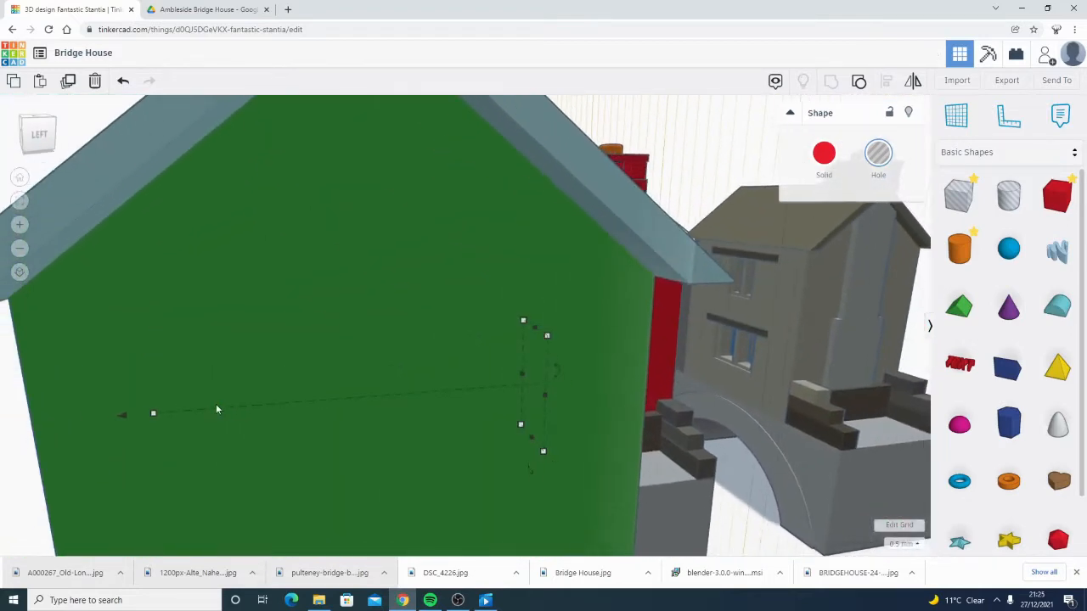
right_click_drag(218, 407, 322, 398)
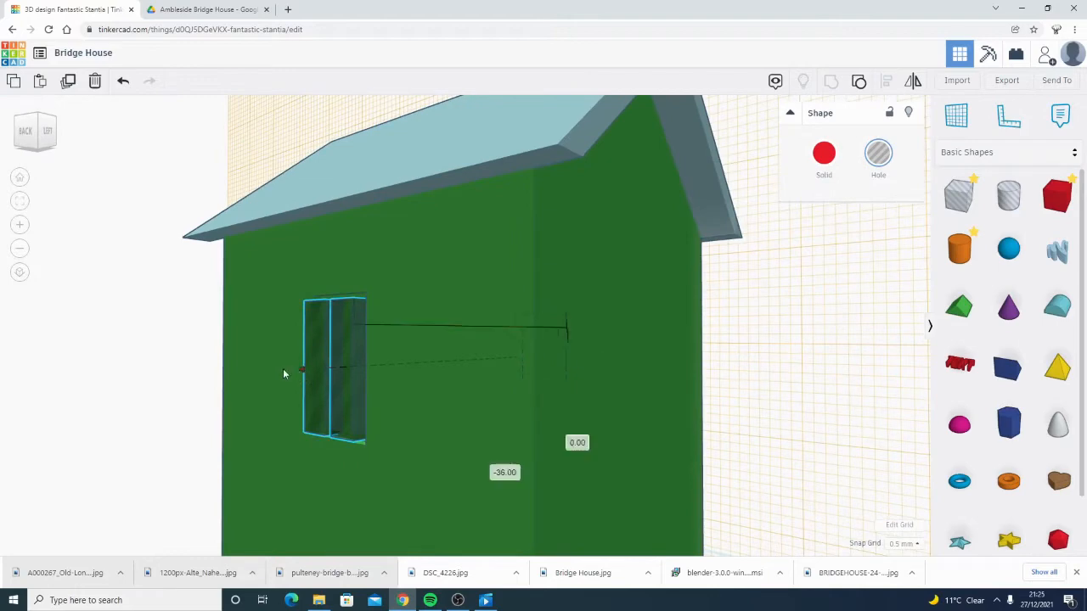
left_click_drag(284, 371, 212, 378)
- Group the green house with the upper and lower window hole boxes to cut both recesses
right_click_drag(565, 404, 408, 394)
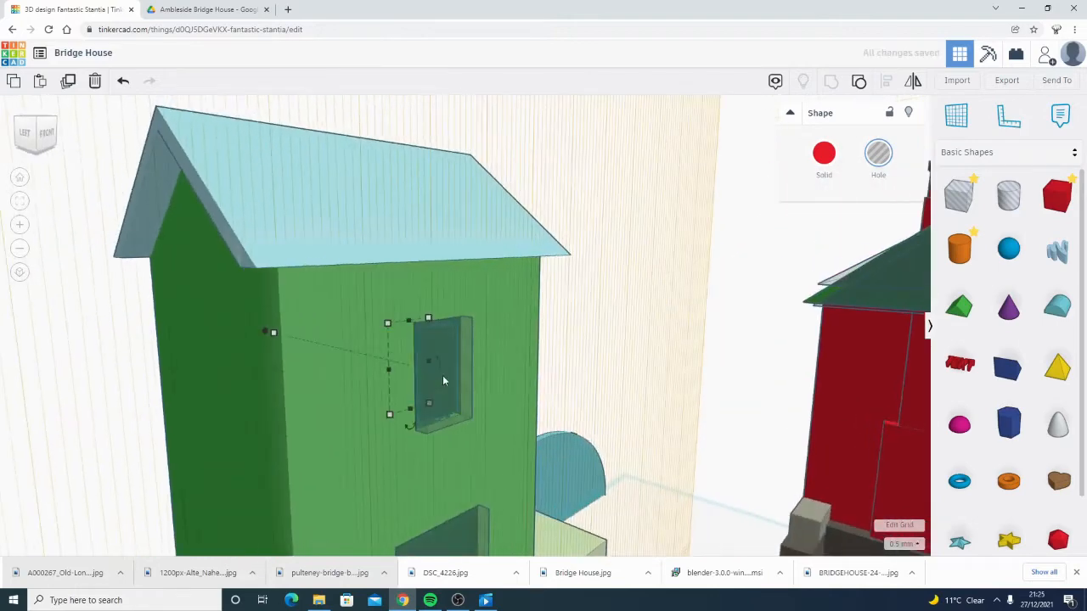
left_click_drag(442, 381, 499, 372)
left_click(470, 350)
left_click(525, 392, "shift")
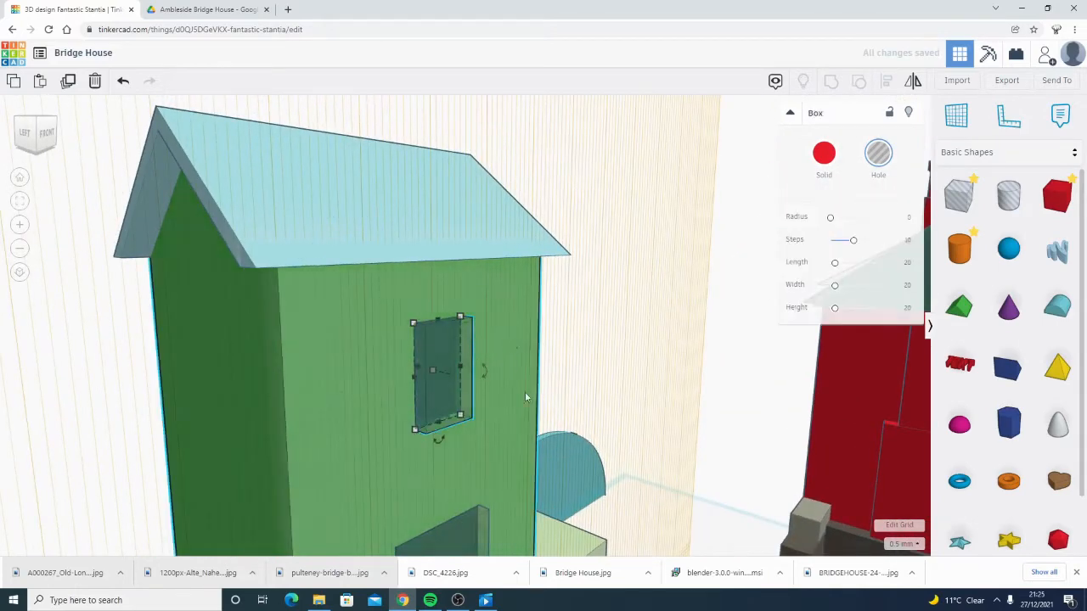
scroll(520, 418, "down", 3)
left_click(478, 481)
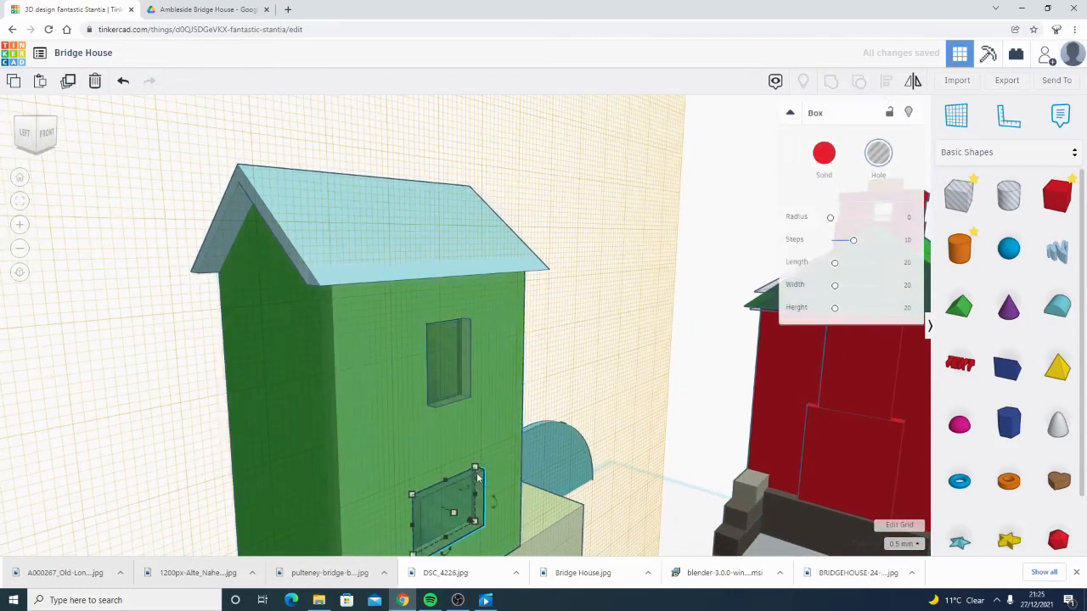
left_click(466, 368, "shift")
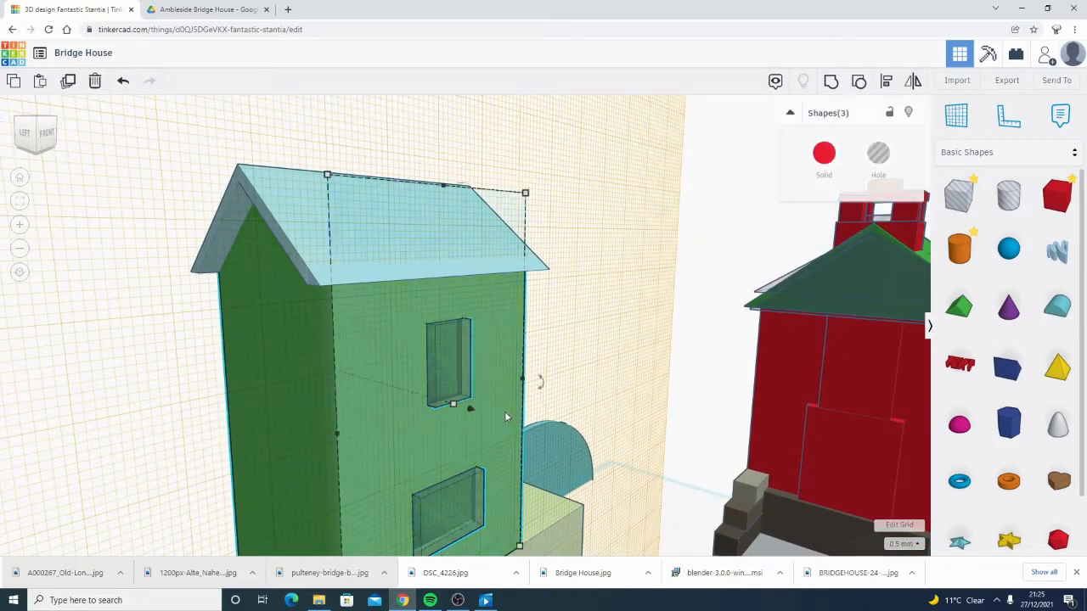
left_click(560, 391)
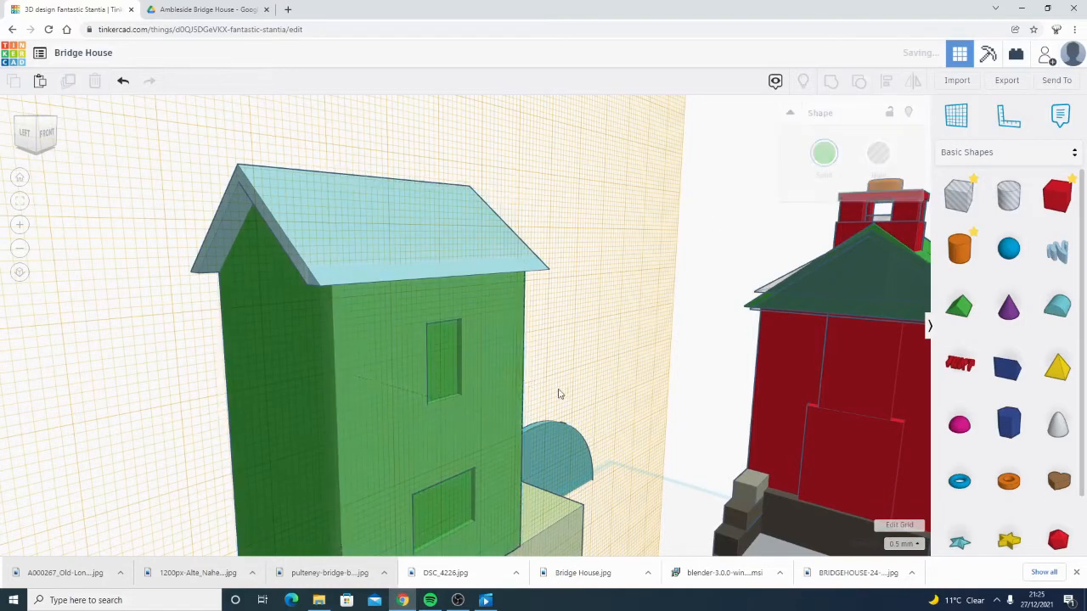
- Move the grouped pane hole forward through the house until its rear end meets the back wall and its front end passes the front wall
right_click_drag(676, 394, 388, 333)
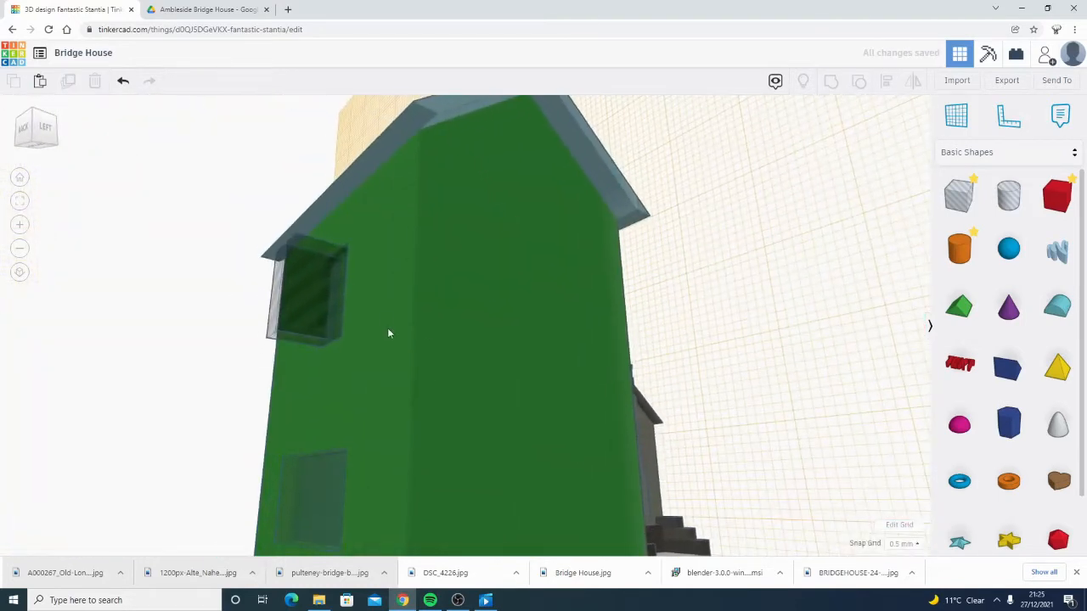
left_click(316, 309)
right_click_drag(535, 319, 496, 344)
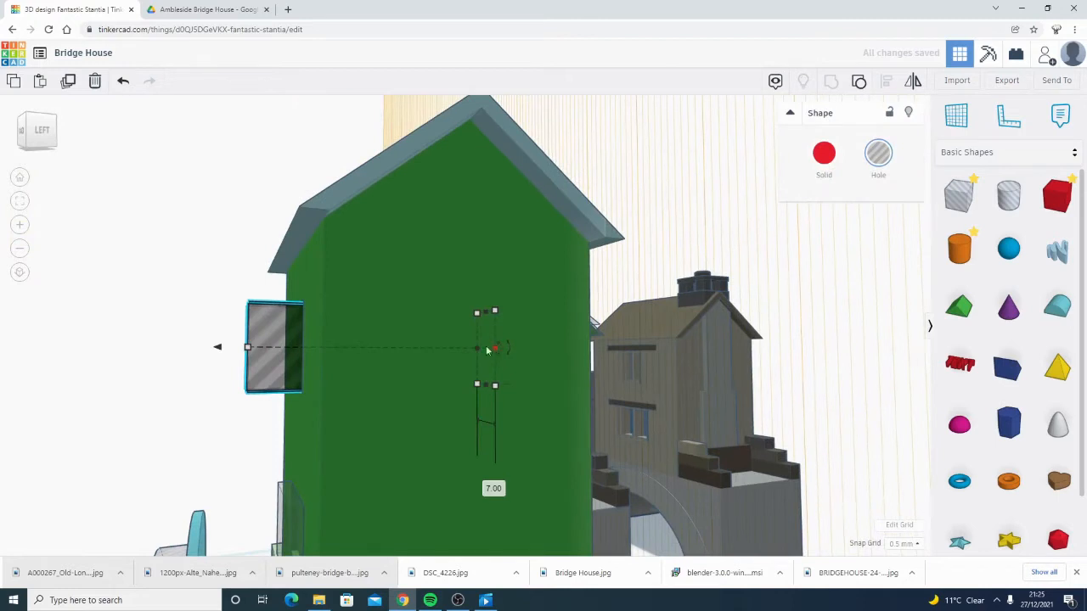
left_click_drag(235, 351, 264, 350)
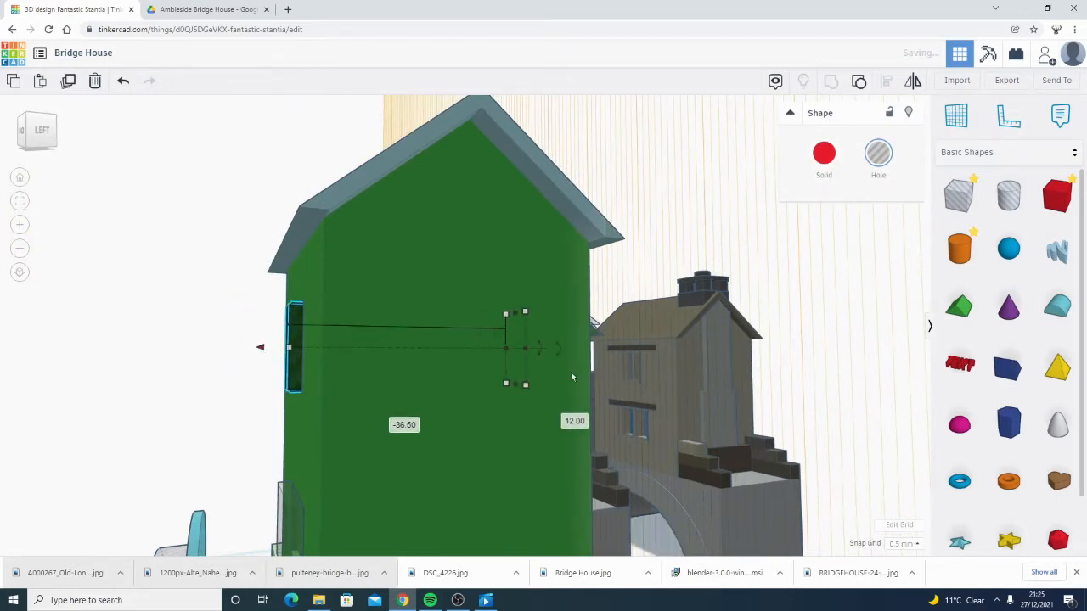
right_click_drag(572, 377, 537, 360)
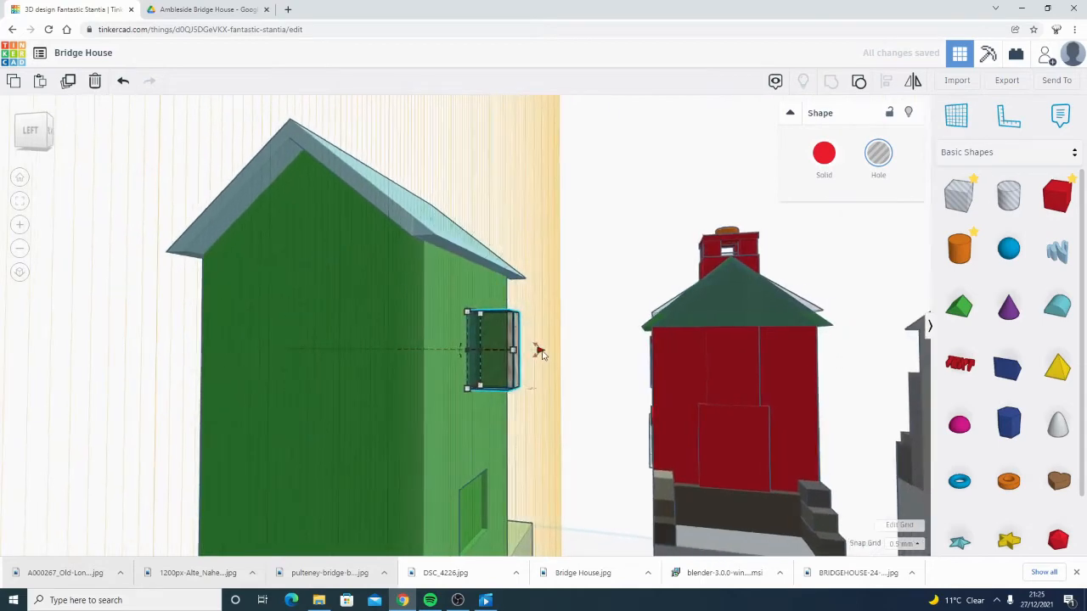
left_click(647, 217)
- Shrink the lower window's hole box to a single pane at one side of the recess, with its upper edge slightly lowered
right_click_drag(416, 429, 546, 404)
scroll(545, 400, "up", 5)
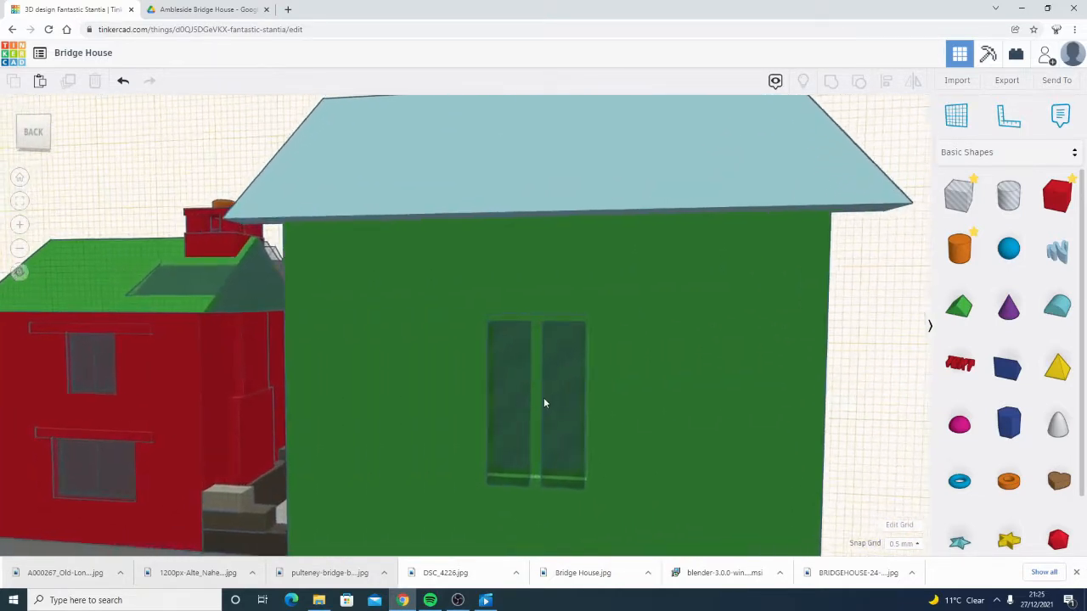
right_click_drag(581, 320, 569, 413)
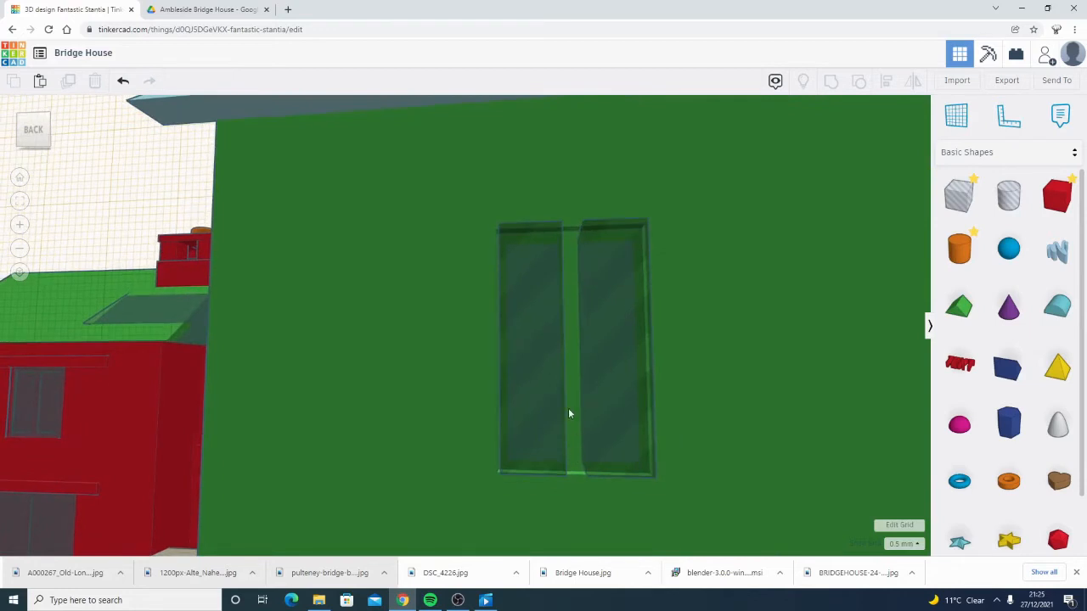
scroll(599, 383, "down", 3)
right_click_drag(674, 449, 560, 257)
right_click_drag(570, 359, 489, 386)
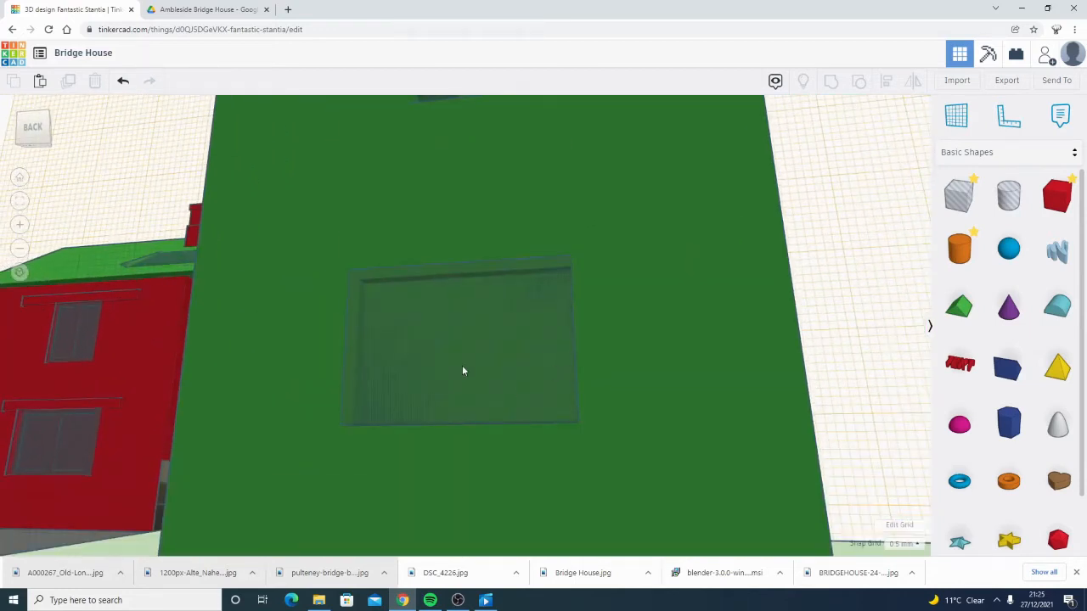
left_click(462, 365)
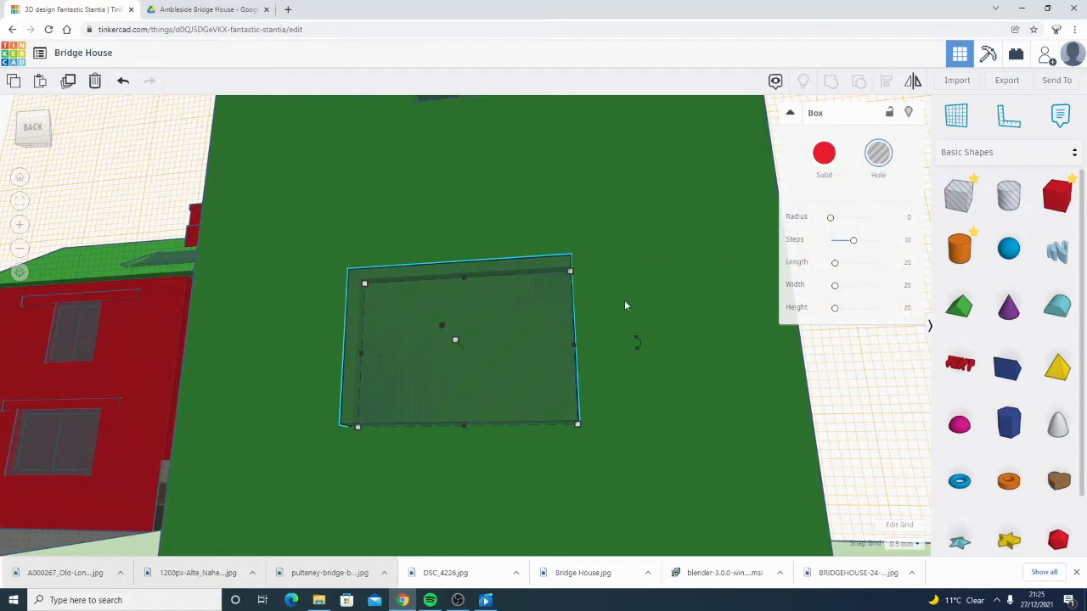
right_click_drag(625, 306, 247, 355)
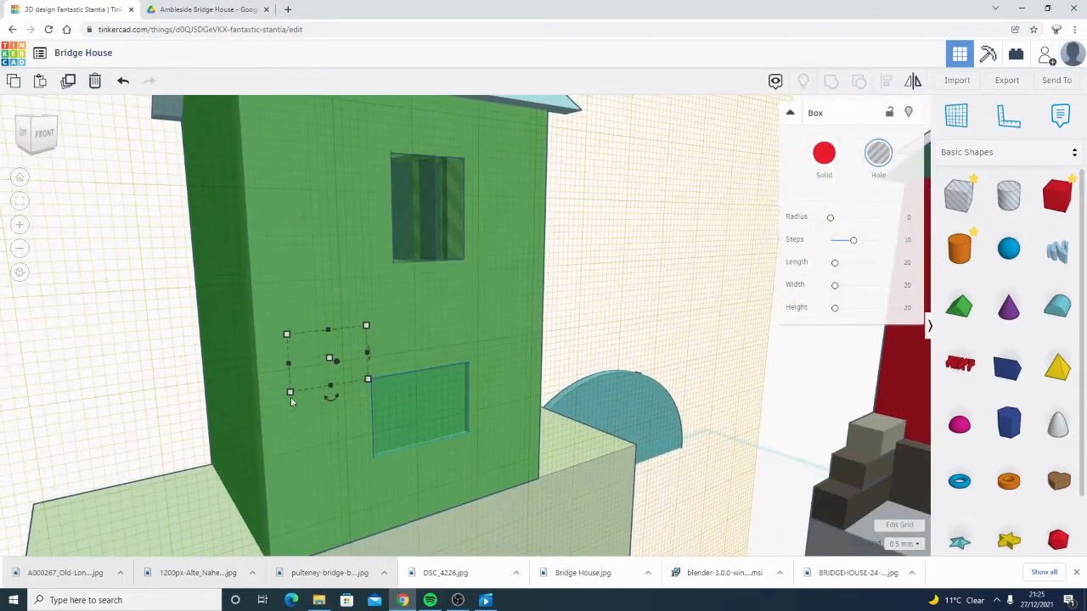
right_click_drag(291, 397, 457, 337)
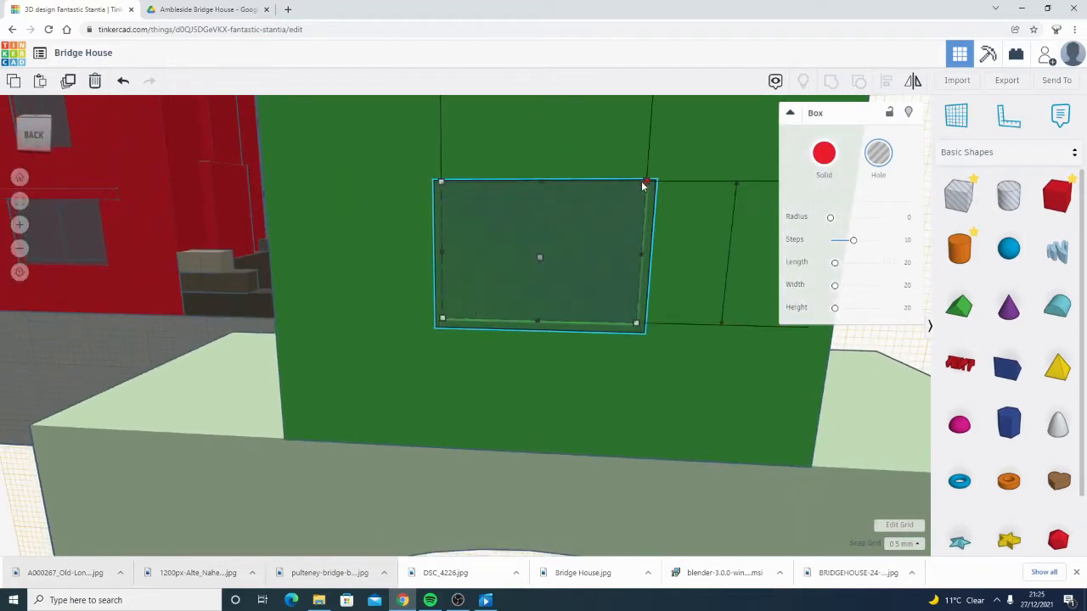
left_click_drag(643, 185, 513, 196)
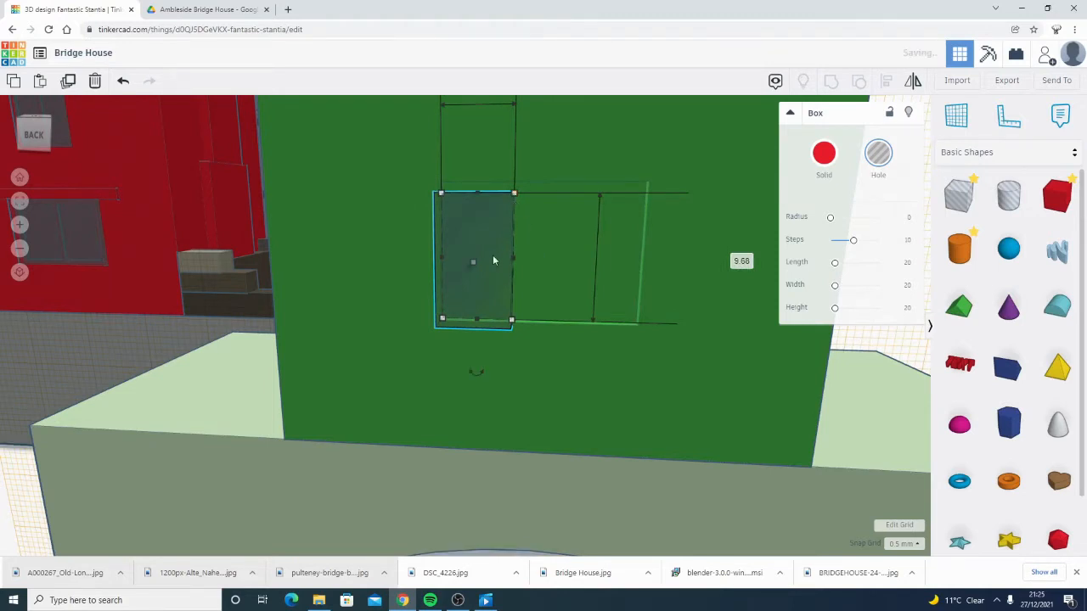
scroll(493, 260, "up", 4)
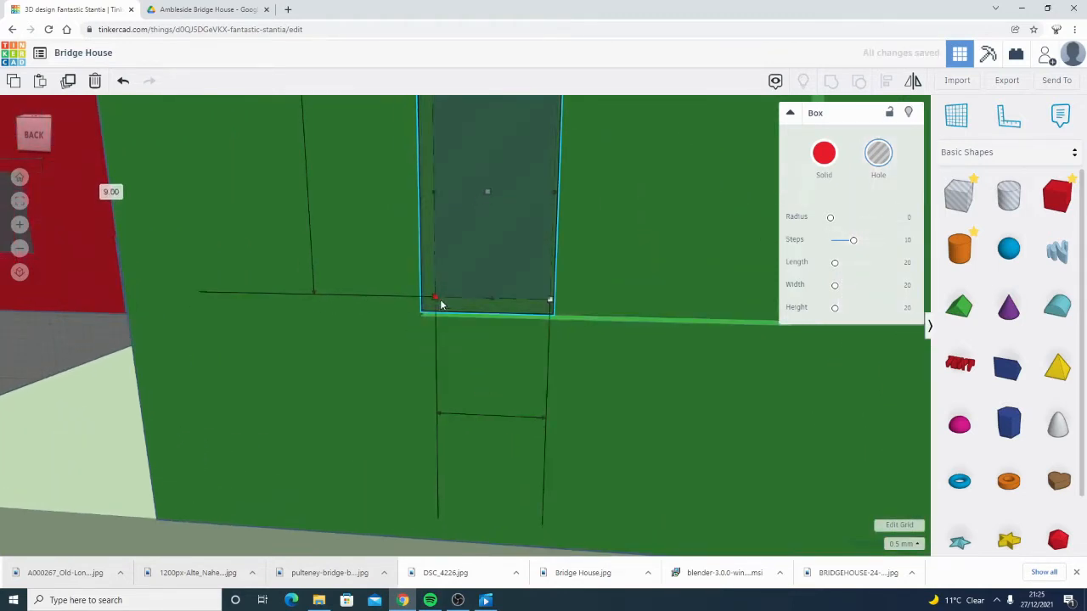
left_click(580, 201)
key("f")
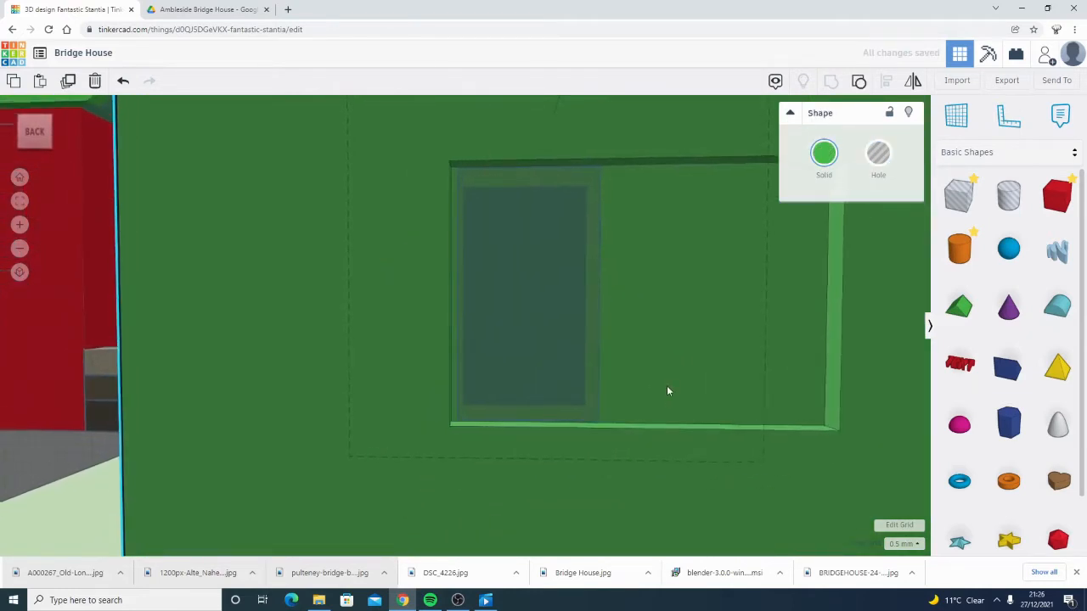
key("Right")
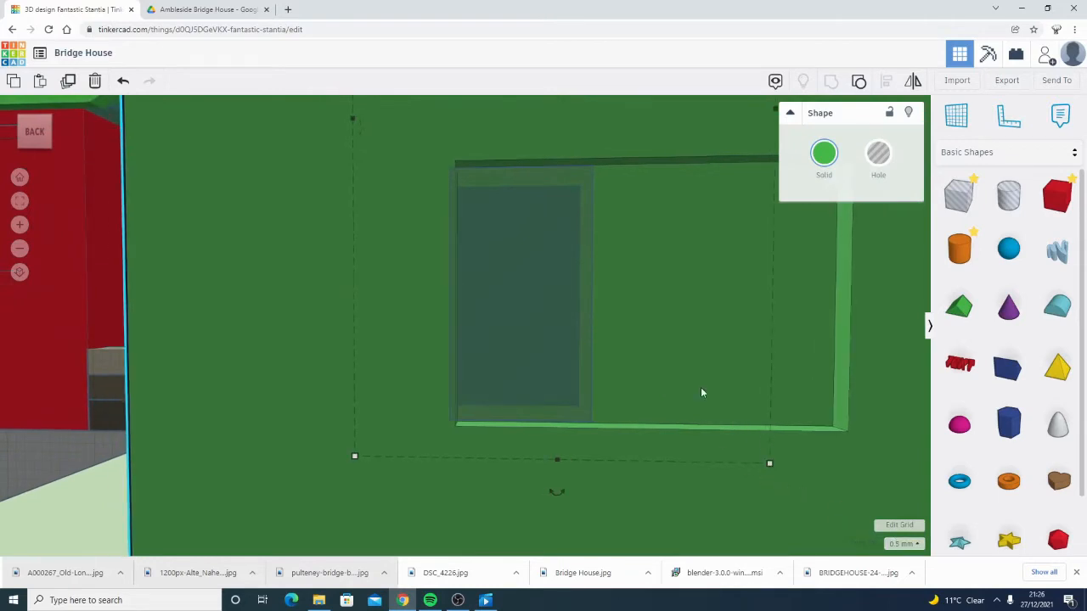
key("ctrl+z")
- Nudge the lower pane hole box 0.5 mm inward from the side of the window recess
left_click(542, 226)
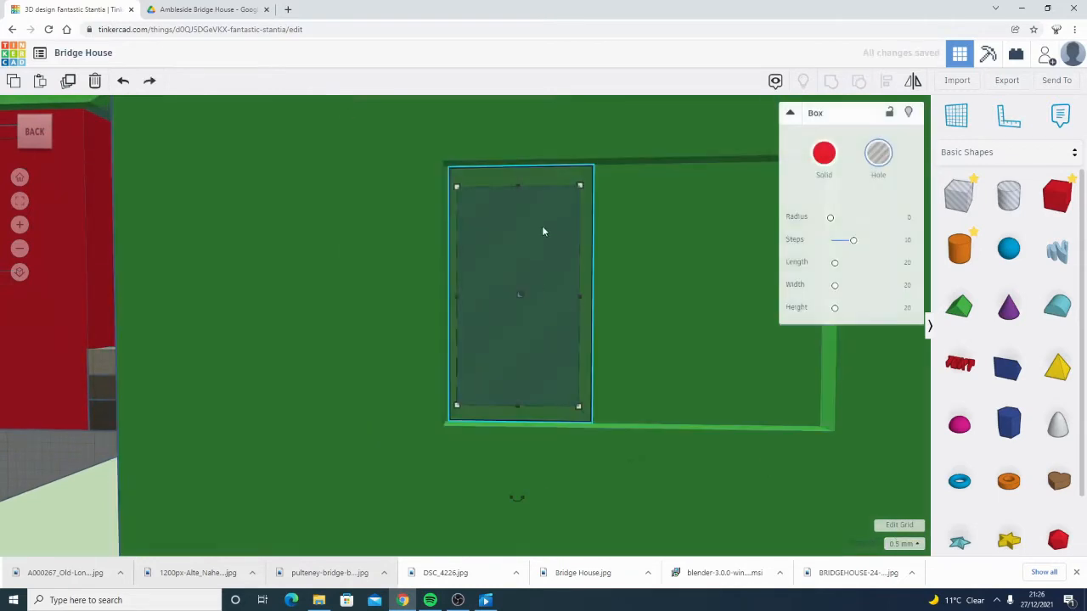
key("Right")
left_click(680, 311)
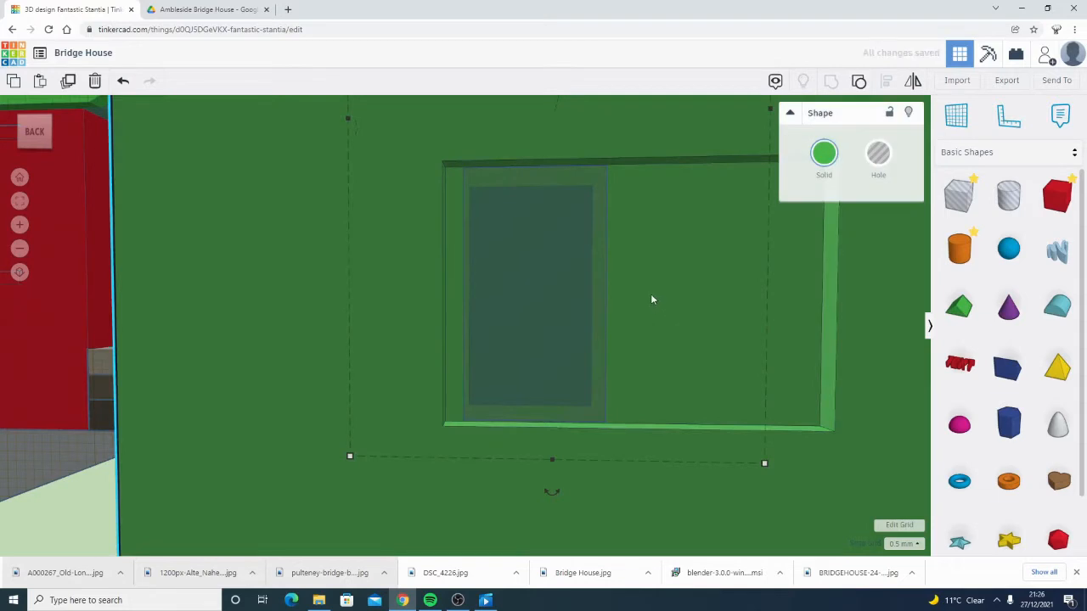
- Widen the lower pane hole box slightly and duplicate it sideways as the second pane, leaving a mullion between them
middle_click_drag(666, 280, 610, 281)
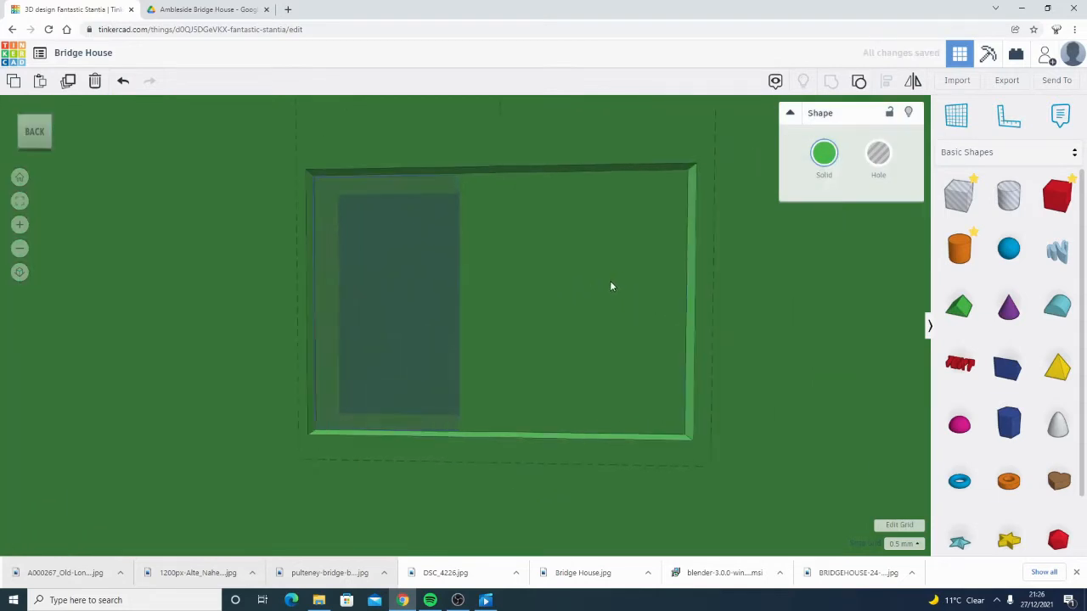
left_click(387, 284)
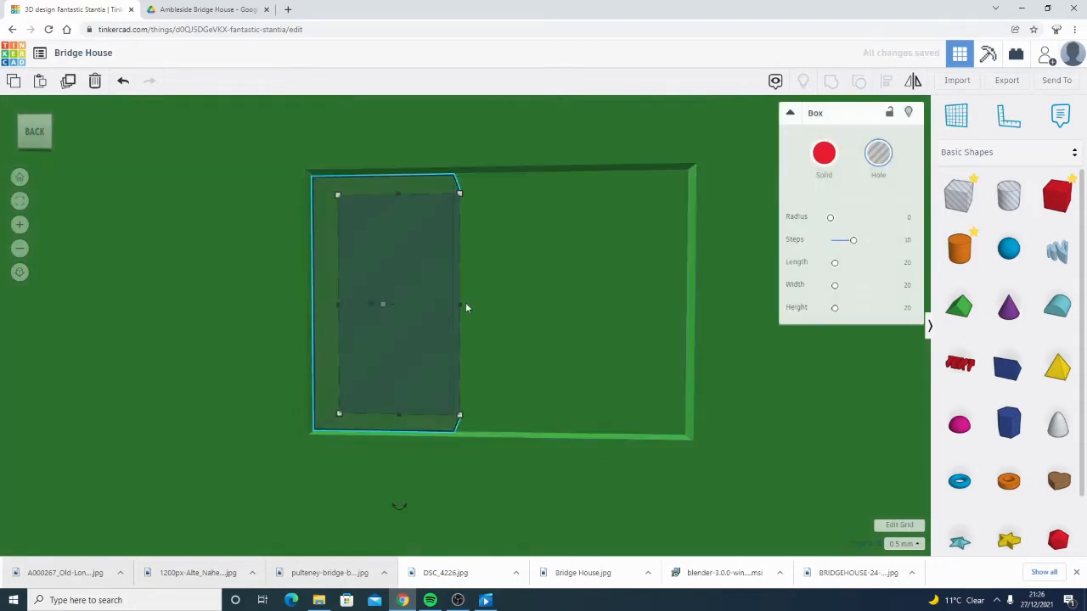
left_click_drag(460, 304, 611, 300)
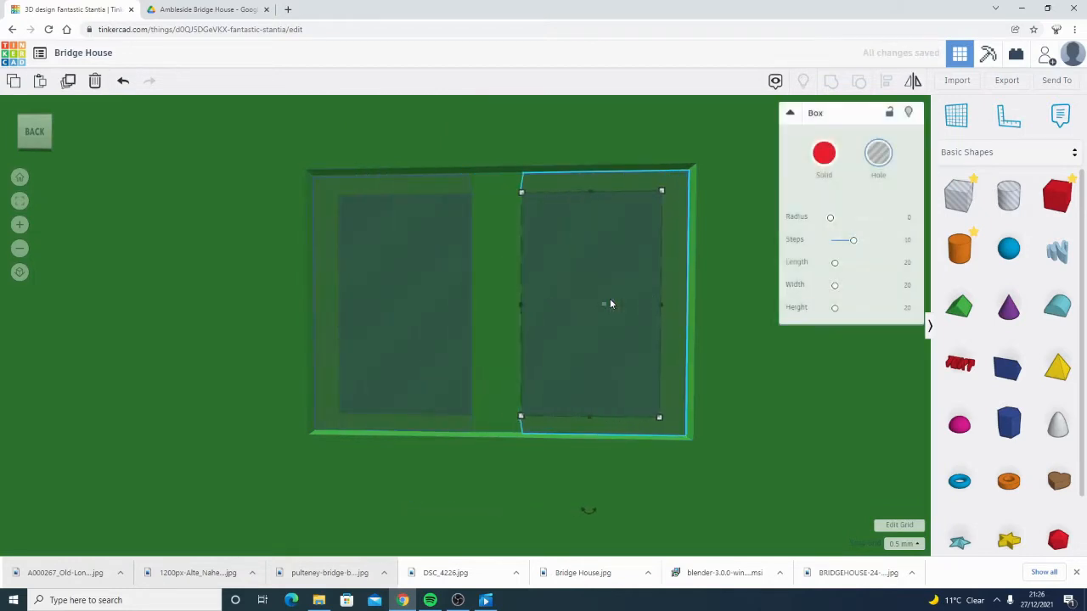
left_click_drag(218, 313, 727, 361)
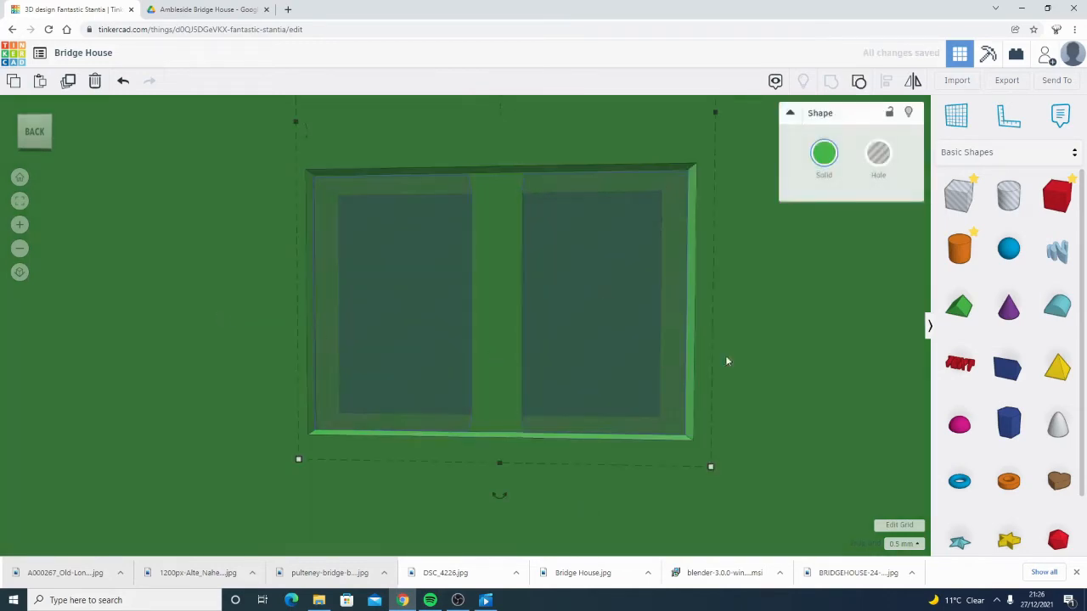
scroll(586, 318, "down", 10)
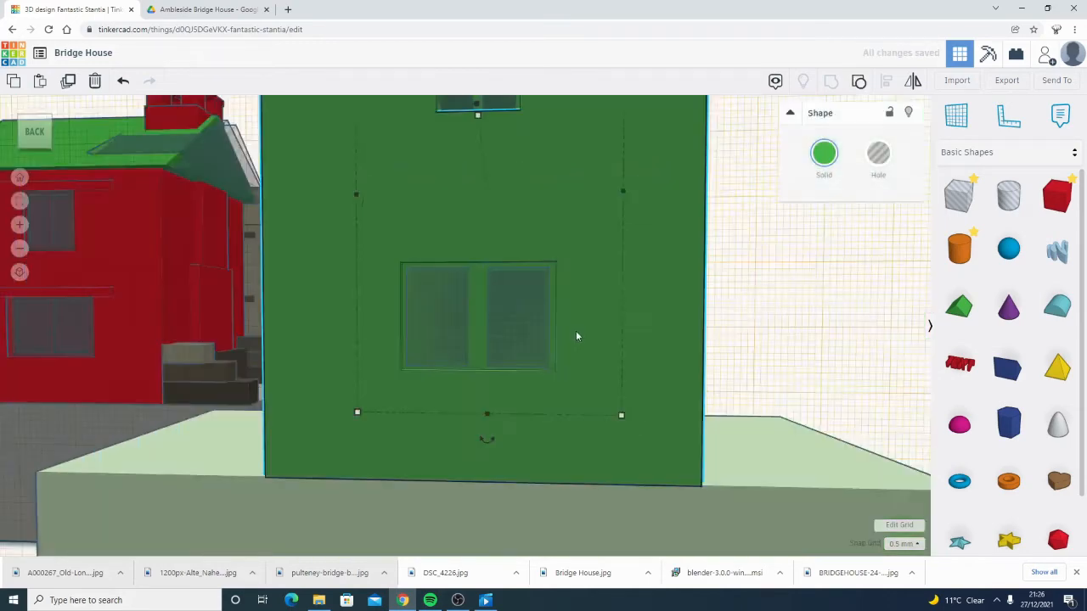
- Set the depth of both lower window pane hole boxes to 1.5 mm
left_click(626, 281)
scroll(504, 336, "up", 3)
scroll(504, 338, "up", 8)
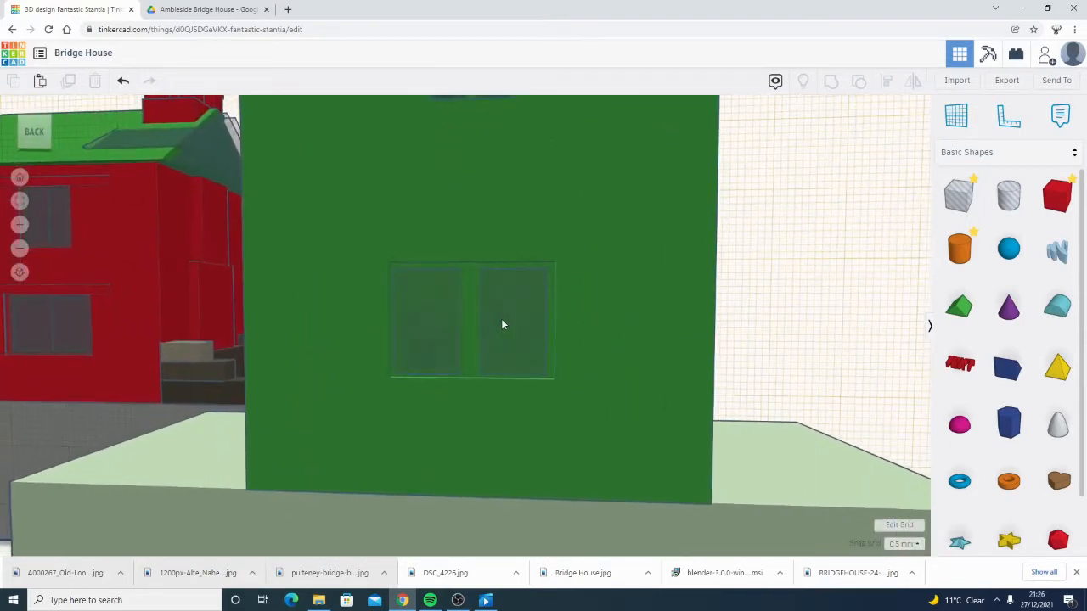
scroll(480, 323, "up", 4)
right_click_drag(485, 324, 435, 500)
left_click(436, 504)
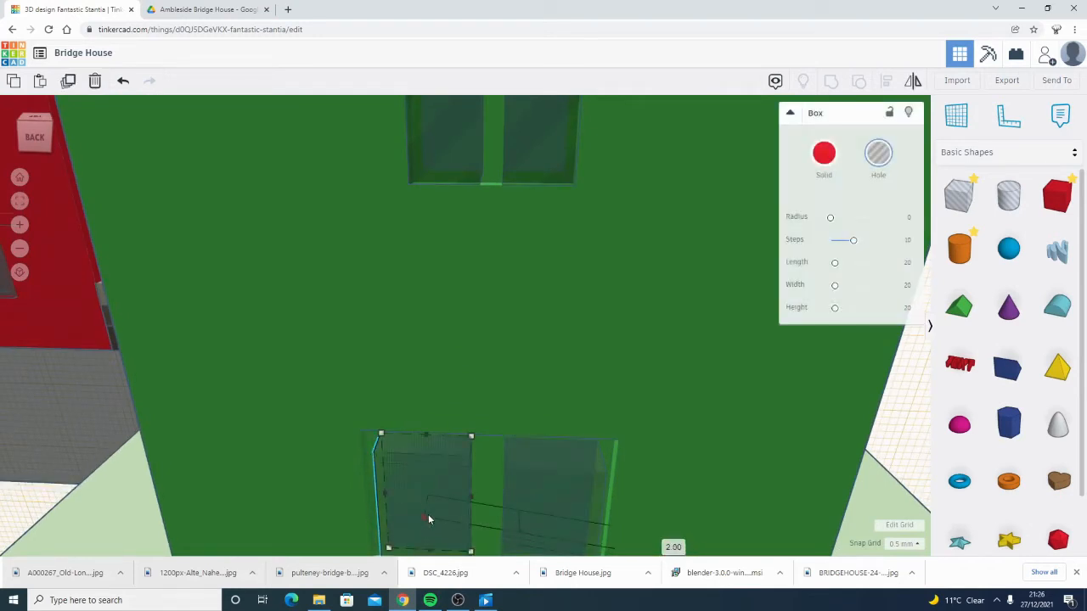
left_click_drag(428, 514, 430, 512)
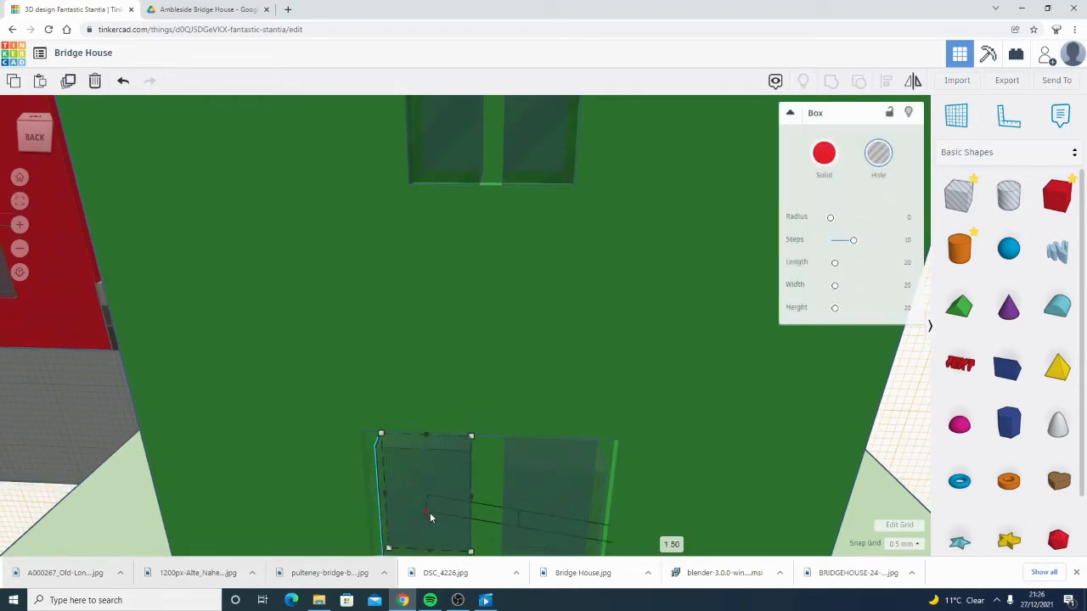
left_click(543, 500)
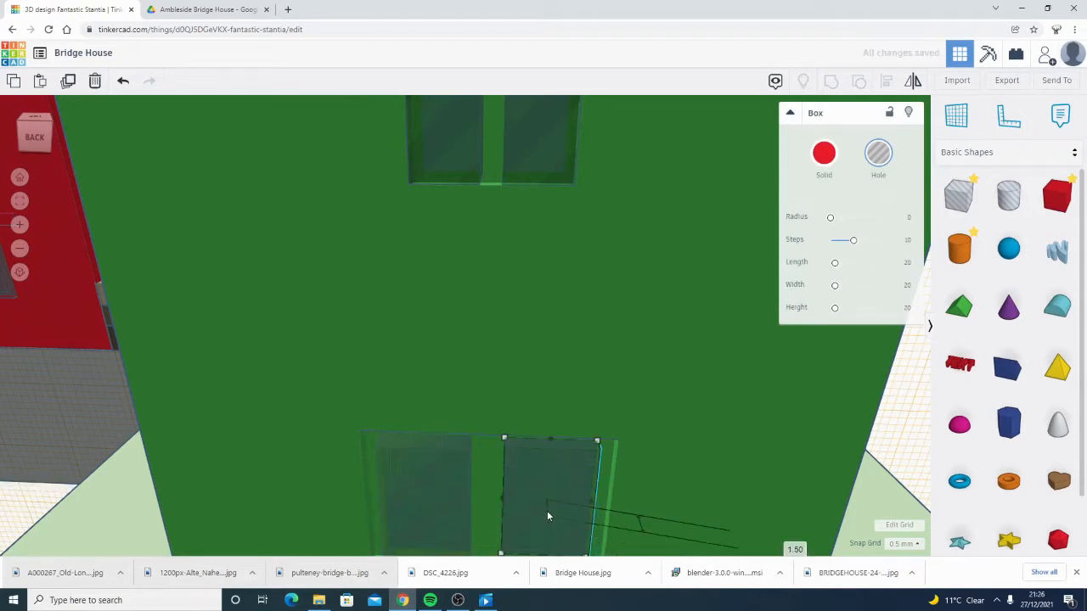
left_click_drag(547, 512, 548, 515)
- Widen both lower pane hole boxes toward the middle of the recess, narrowing the mullion between them
right_click_drag(563, 487, 597, 411)
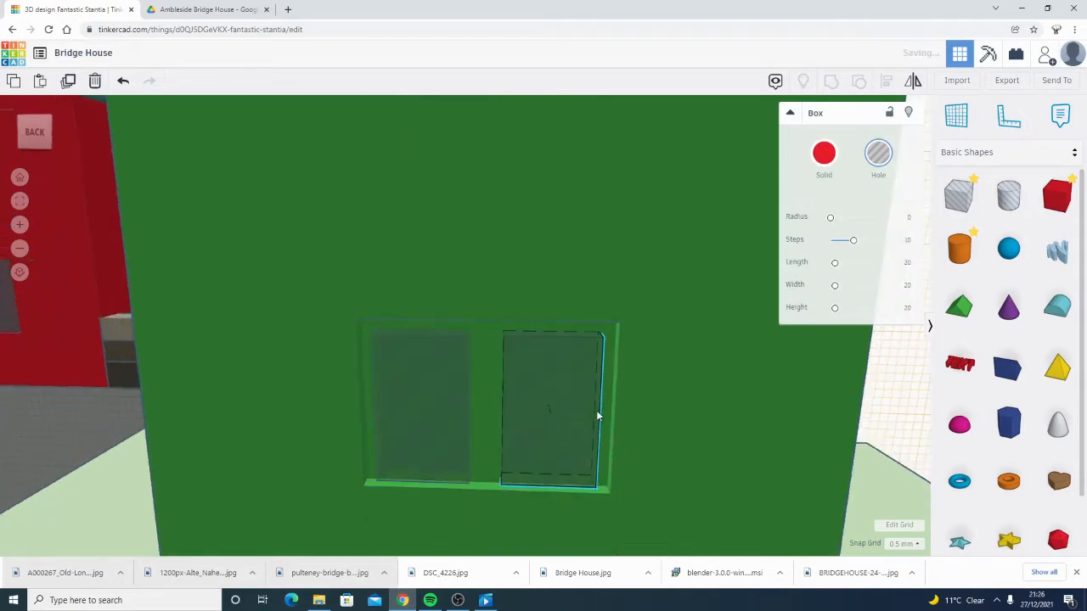
scroll(433, 297, "up", 5)
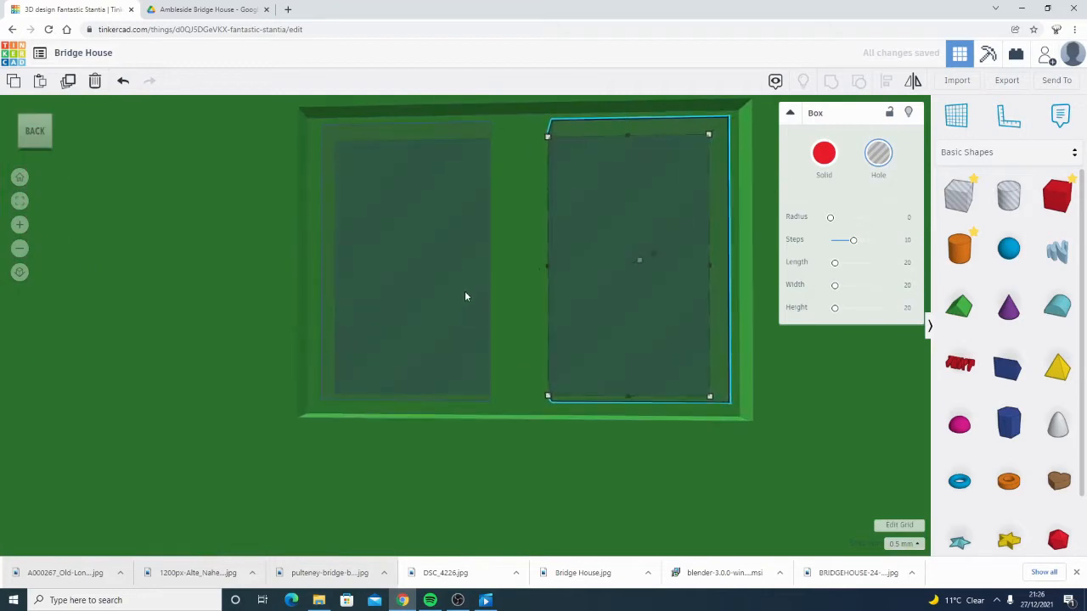
right_click_drag(465, 297, 442, 342)
left_click(416, 339)
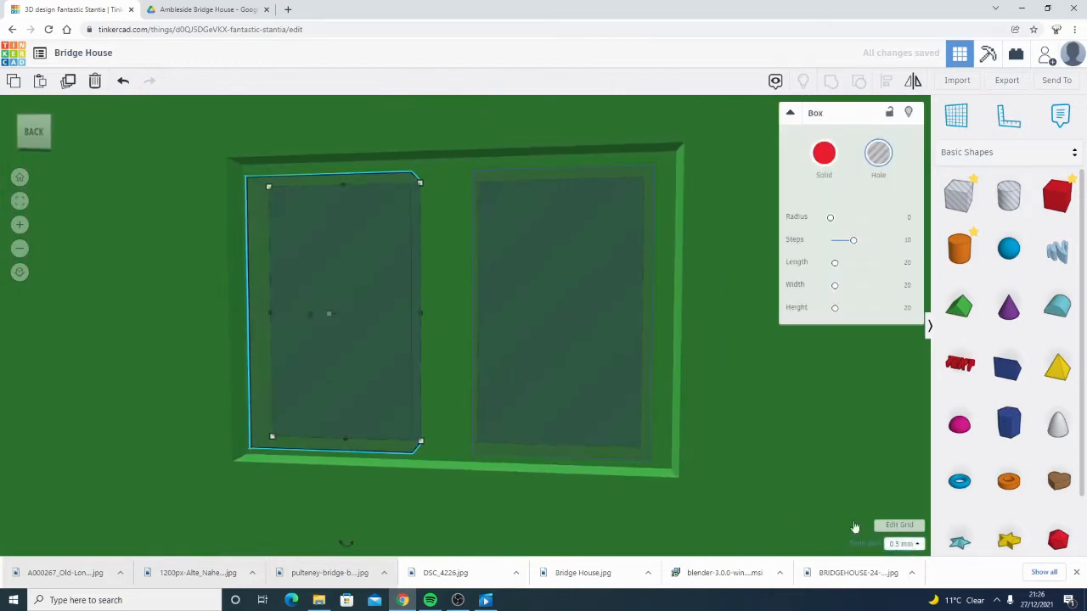
left_click_drag(420, 313, 435, 313)
left_click(524, 328)
right_click_drag(524, 328, 541, 326)
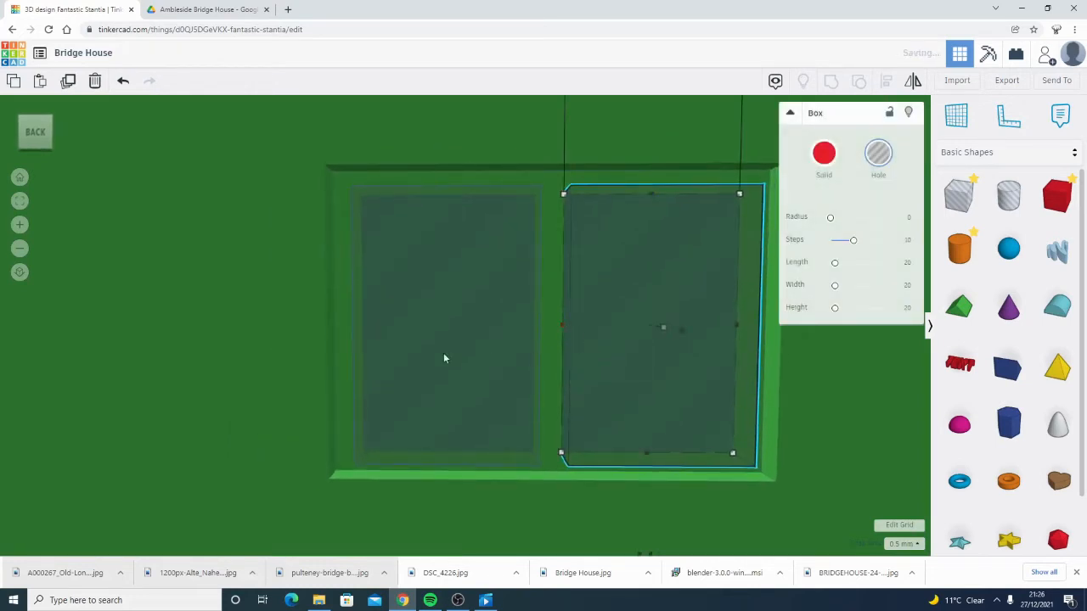
- Extend both lower pane hole boxes together outward from the back wall into blocks long enough to span the house
scroll(369, 310, "down", 4)
right_click_drag(493, 318, 408, 323)
left_click(337, 309, "shift")
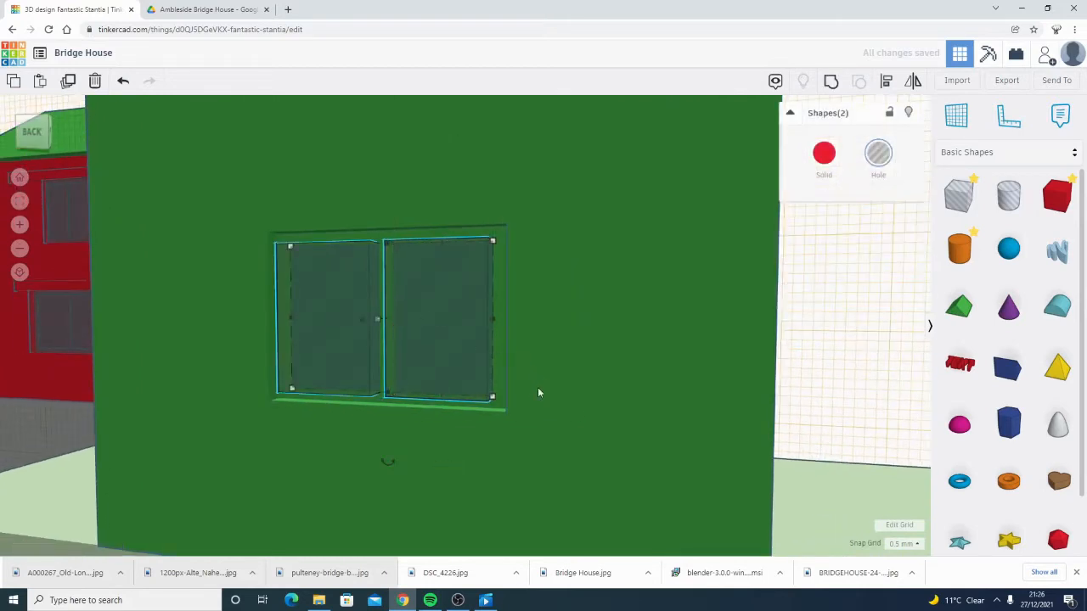
right_click_drag(538, 391, 339, 370)
scroll(299, 345, "down", 3)
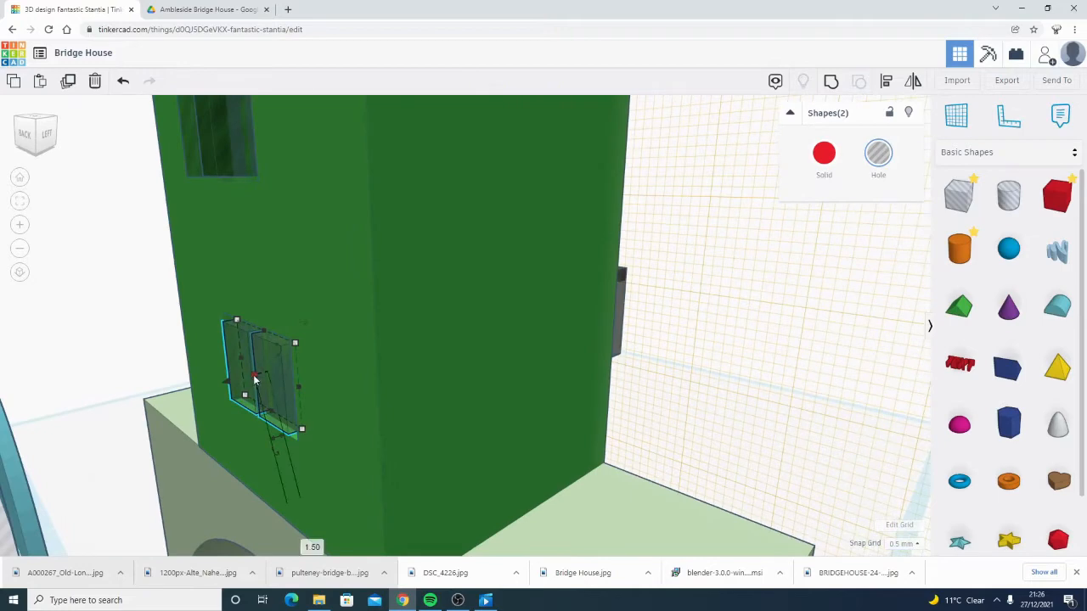
left_click_drag(161, 416, 1, 472)
scroll(230, 365, "down", 6)
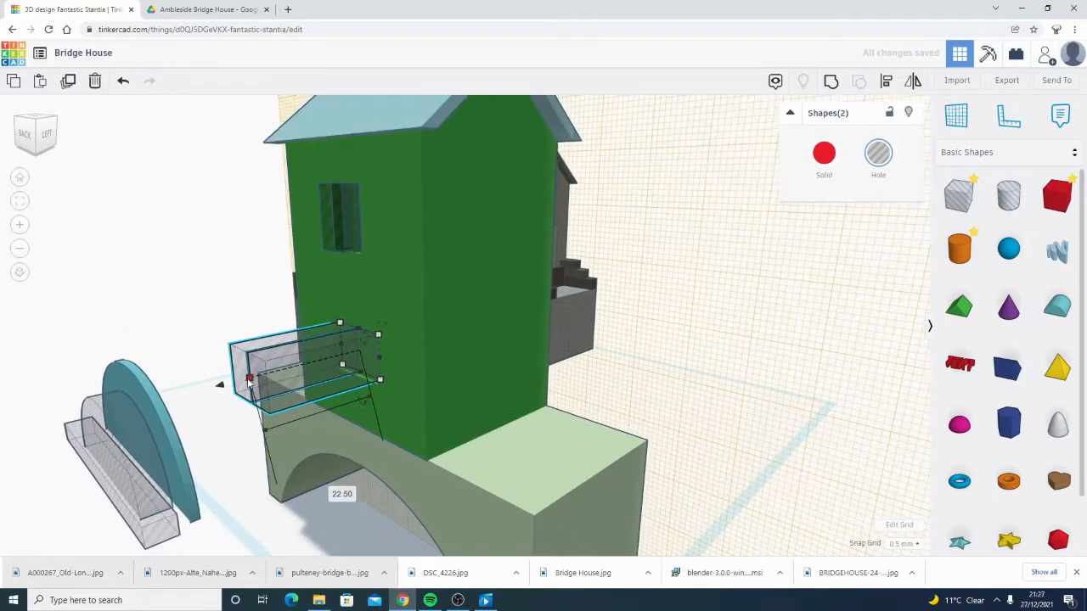
left_click_drag(249, 382, 140, 424)
- Move the two long pane holes forward through the house until their rear ends meet the back wall, and group them
left_click(118, 413)
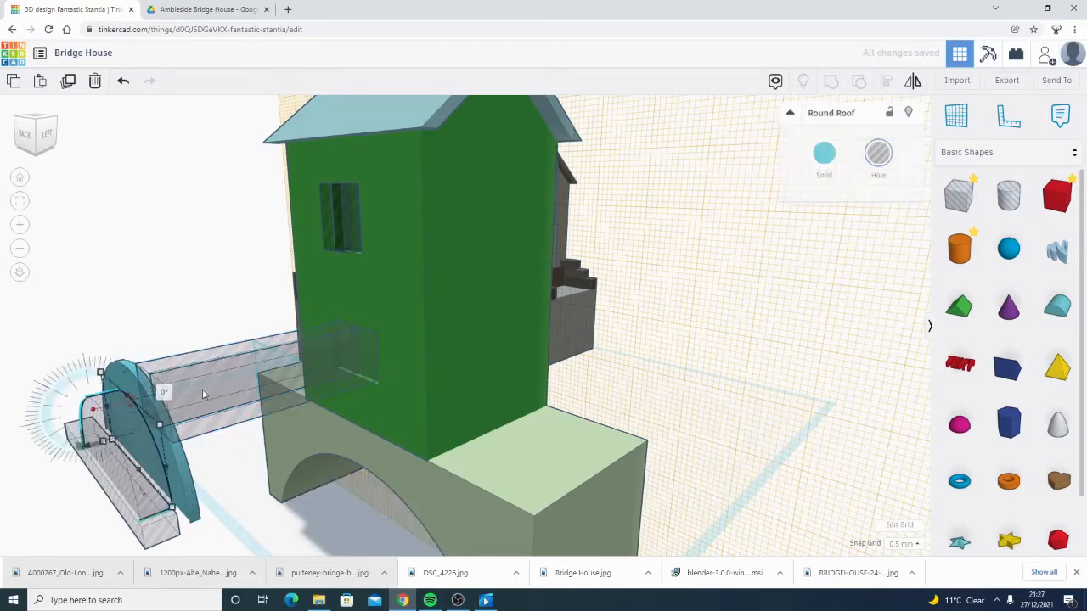
left_click(220, 359)
left_click(170, 412, "shift")
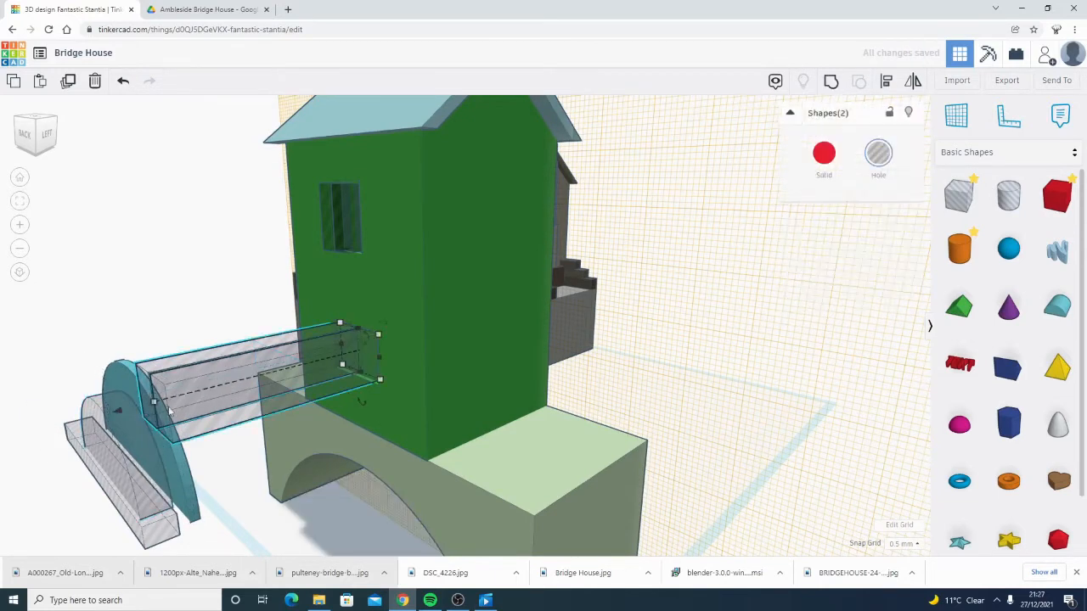
left_click_drag(119, 415, 339, 361)
right_click_drag(340, 361, 740, 412)
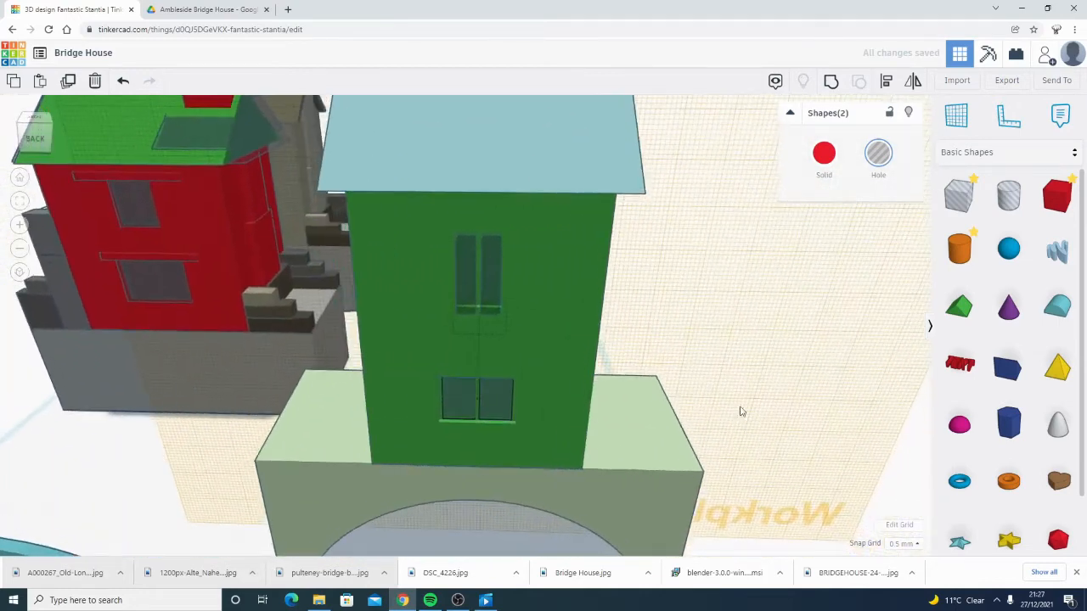
right_click_drag(665, 323, 811, 116)
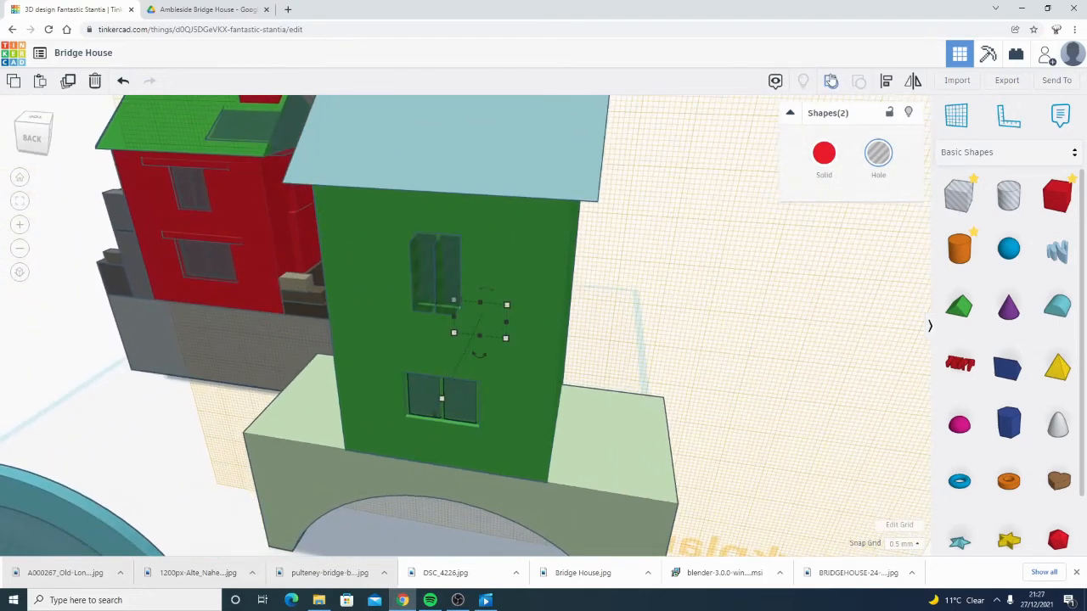
- Group the green house with the upper and lower pane holes to cut both two-pane windows through its walls
left_click(677, 287)
right_click_drag(550, 293, 415, 282)
left_click(421, 267, "shift")
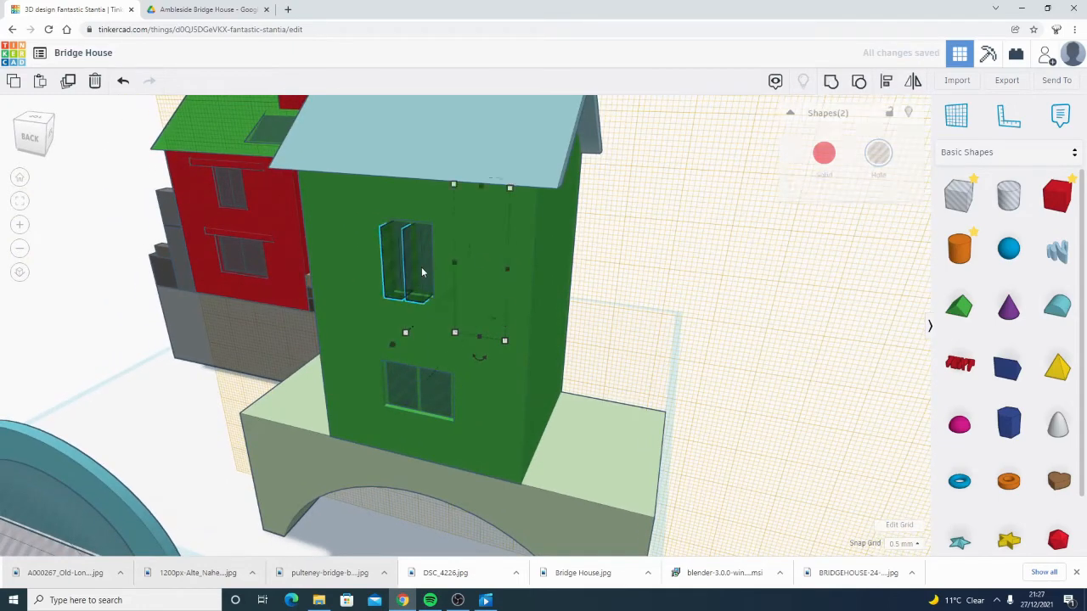
left_click(503, 392, "shift")
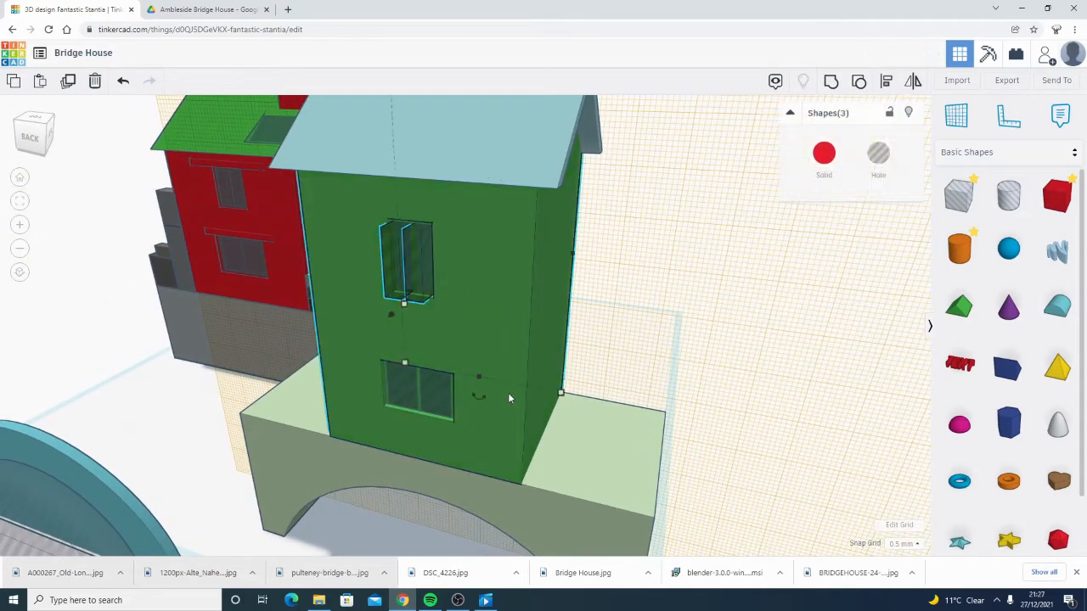
left_click(831, 83)
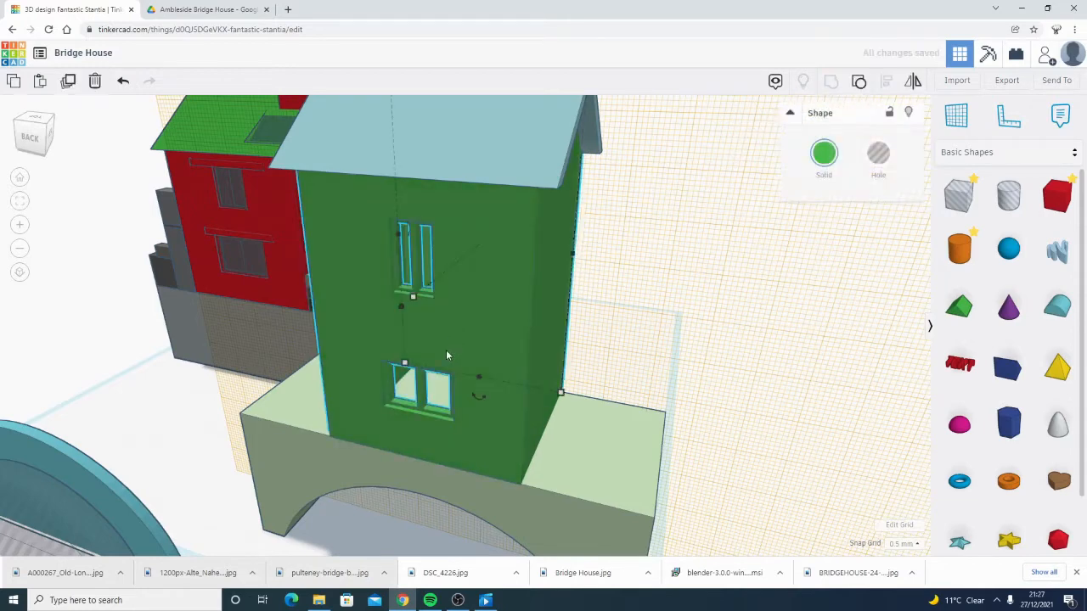
- Examine the cut upper and lower windows of the green house and compare them with the grey and red house models
scroll(401, 297, "up", 4)
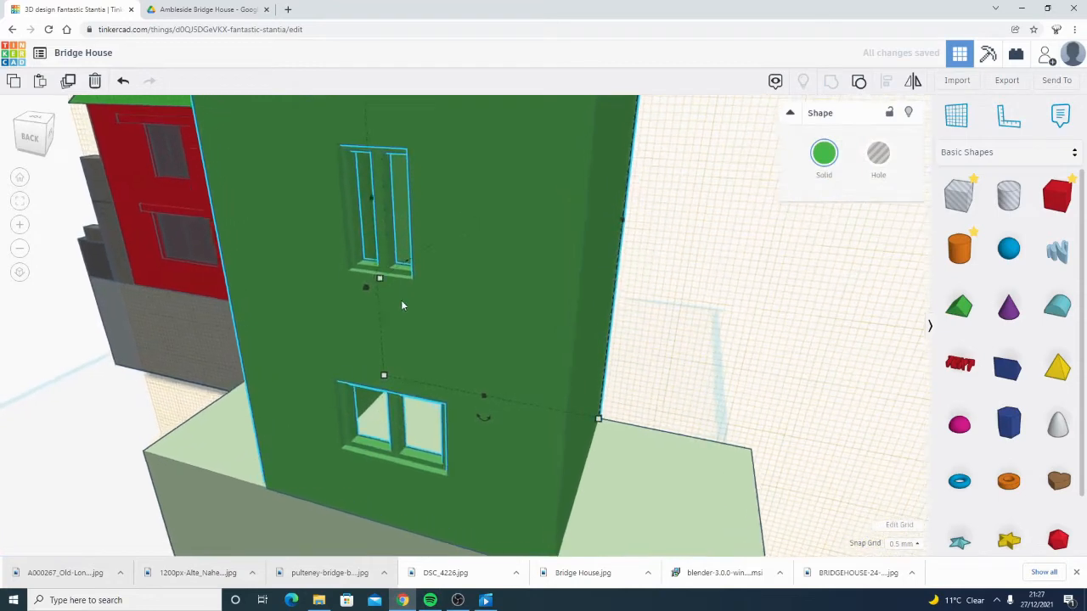
right_click_drag(403, 306, 392, 342)
scroll(507, 340, "up", 5)
scroll(299, 343, "down", 8)
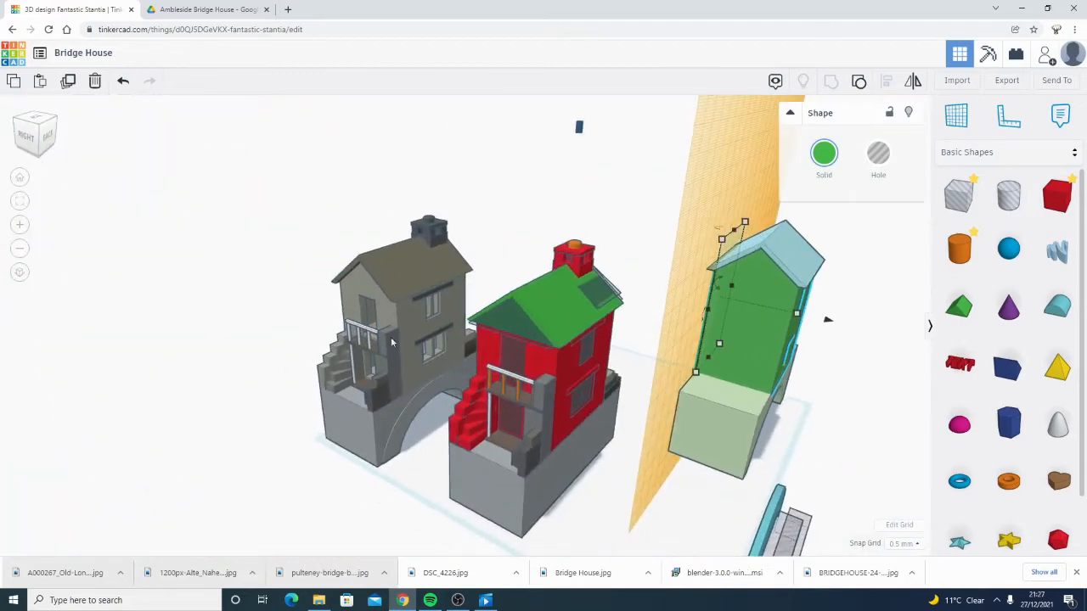
scroll(392, 343, "up", 5)
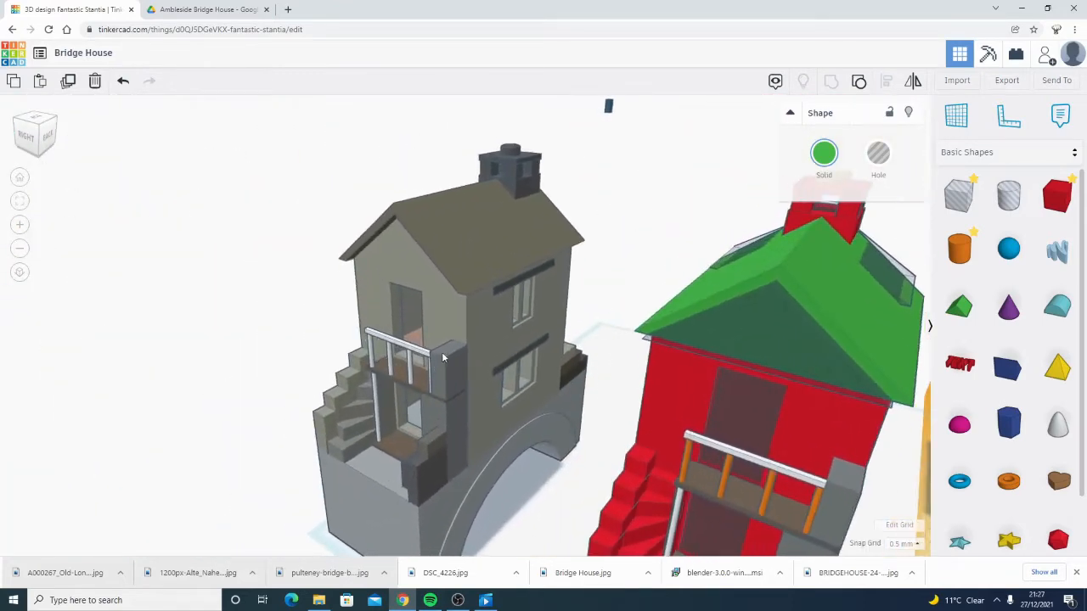
scroll(660, 342, "up", 5)
scroll(516, 366, "up", 5)
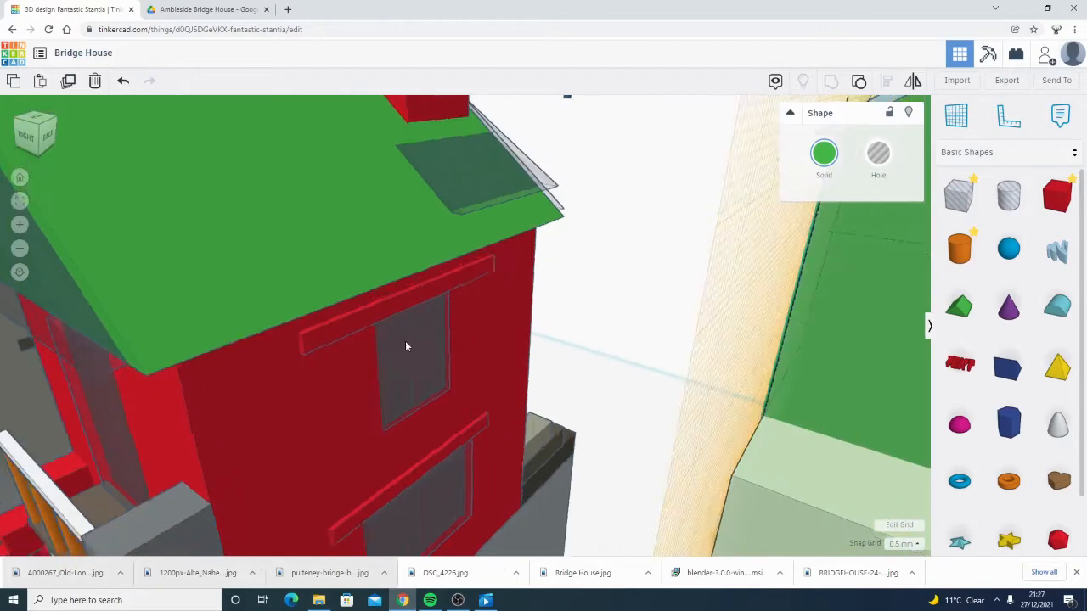
scroll(406, 340, "down", 3)
scroll(676, 387, "up", 2)
right_click_drag(676, 386, 527, 301)
scroll(737, 368, "down", 10)
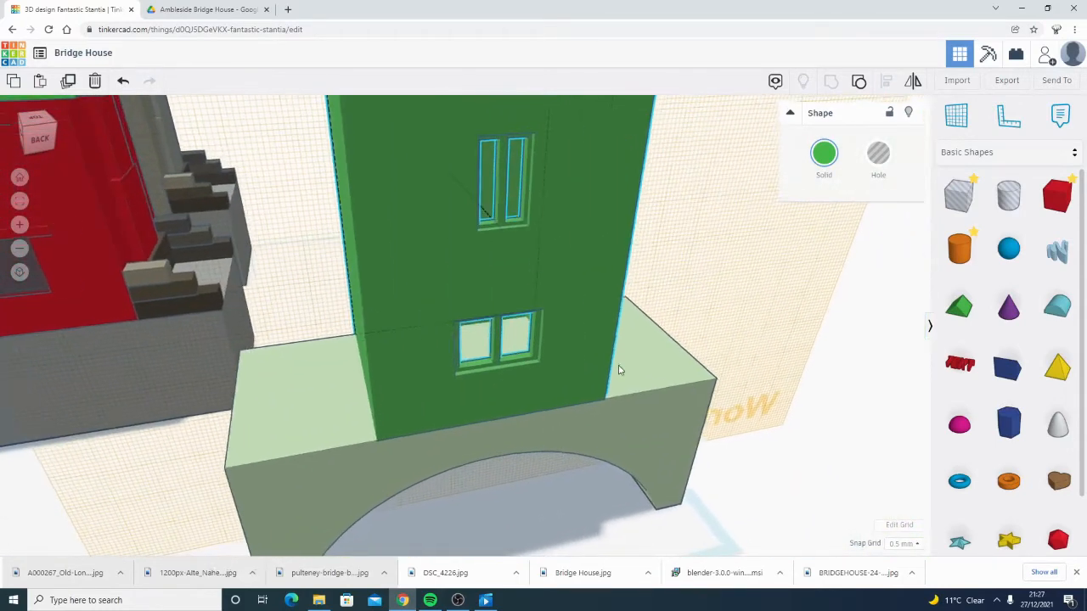
scroll(444, 295, "up", 6)
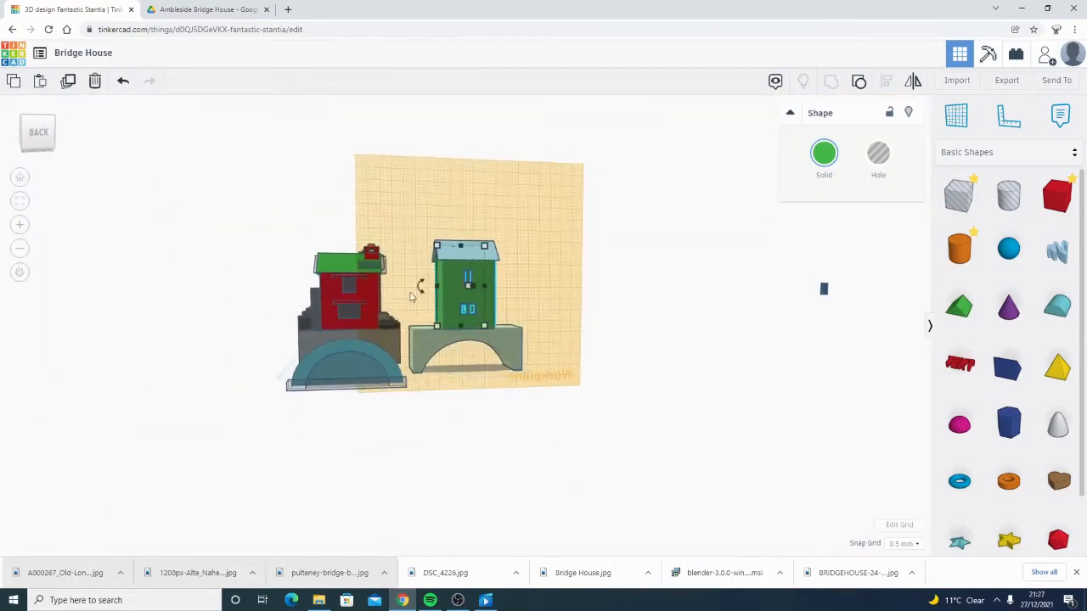
scroll(445, 295, "up", 8)
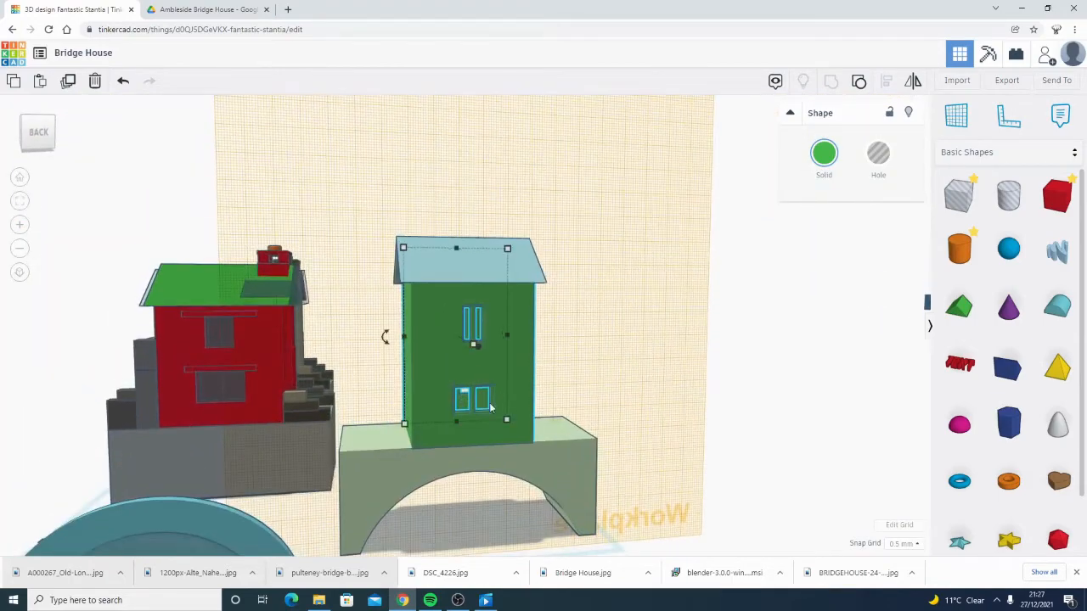
scroll(475, 355, "up", 8)
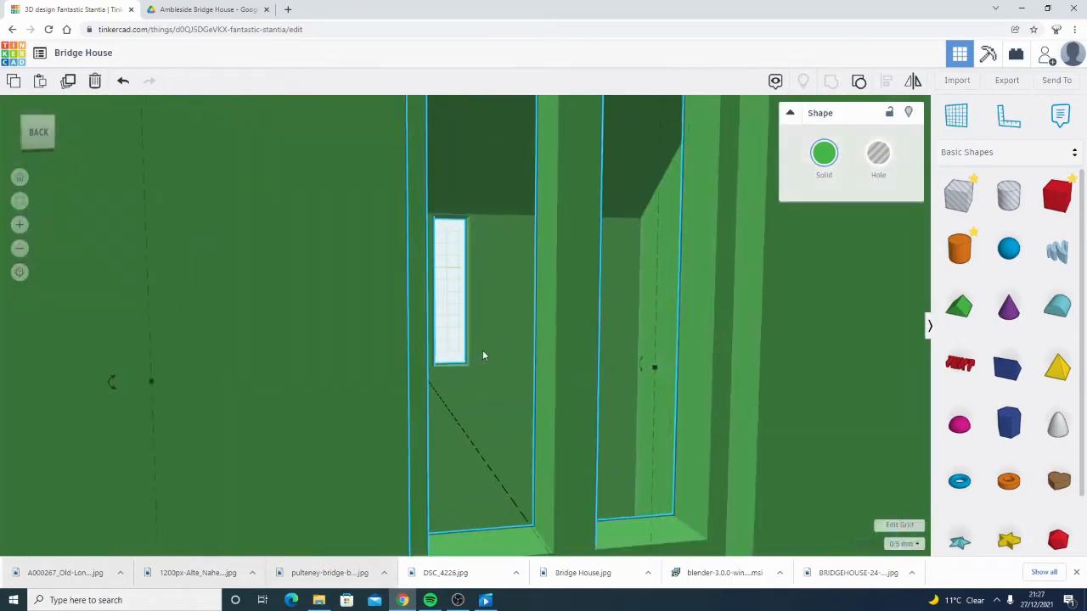
right_click_drag(613, 419, 476, 361)
scroll(443, 420, "down", 10)
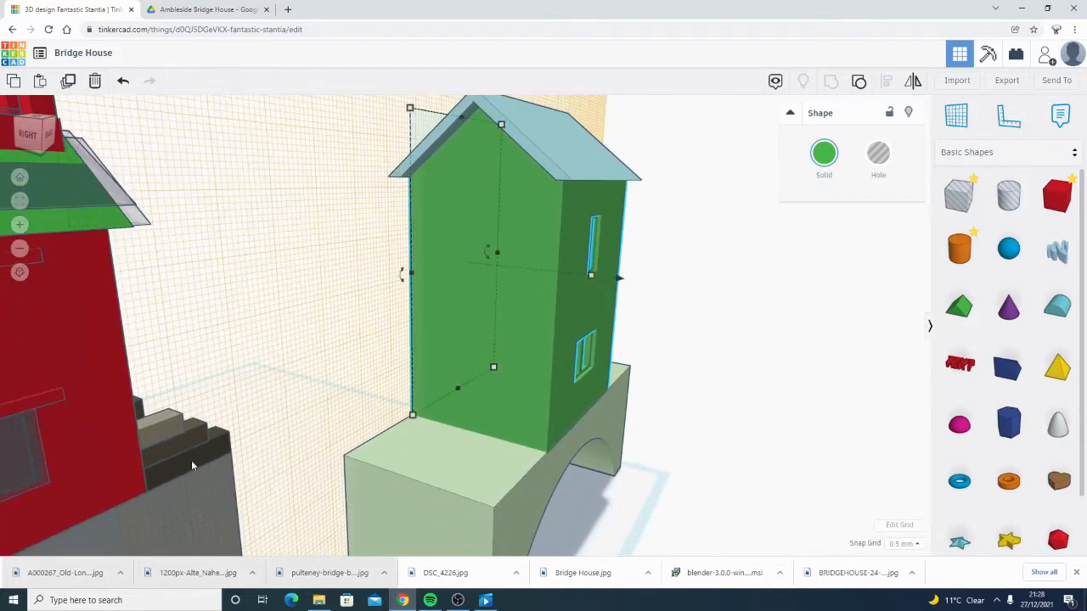
- Check the house's gable end, try to open the bridge-house-ambleside-cumbria reference photo in Google Drive, and return to the Tinkercad design
scroll(306, 447, "up", 8)
scroll(208, 452, "down", 6)
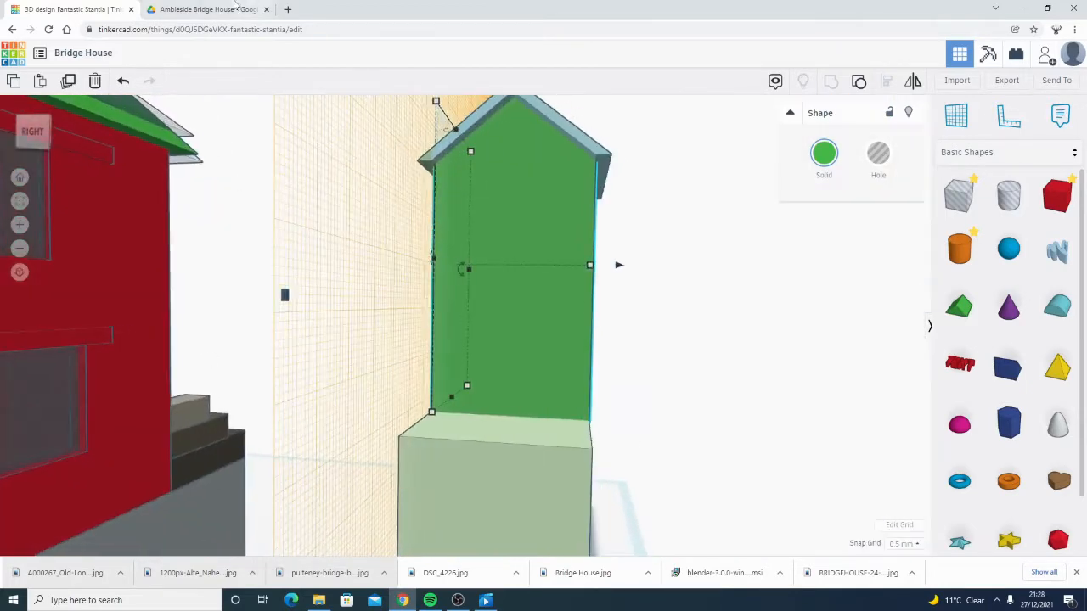
left_click(208, 9)
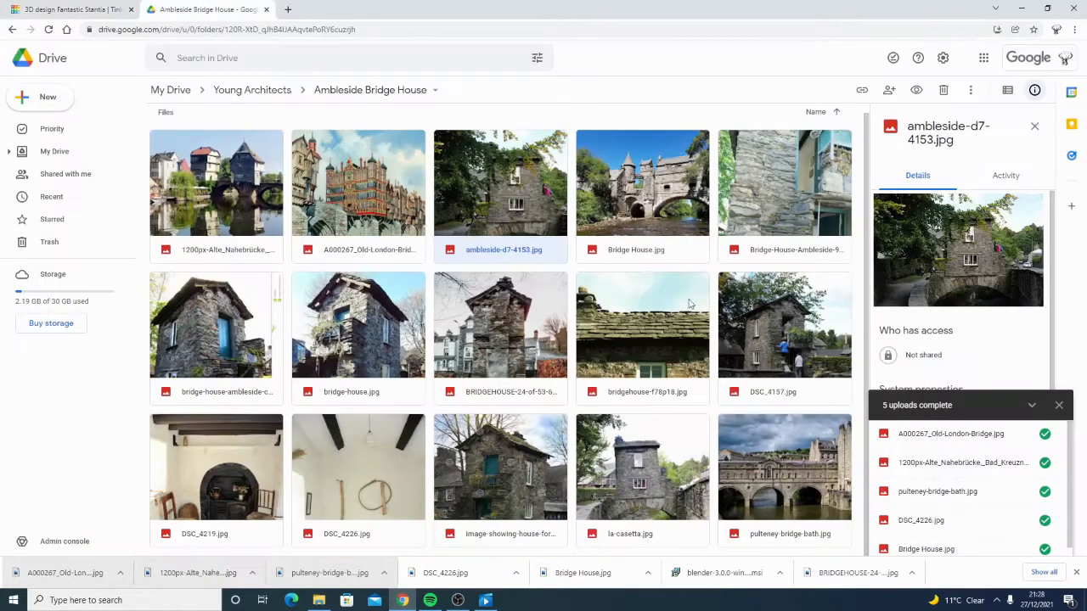
double_click(230, 338)
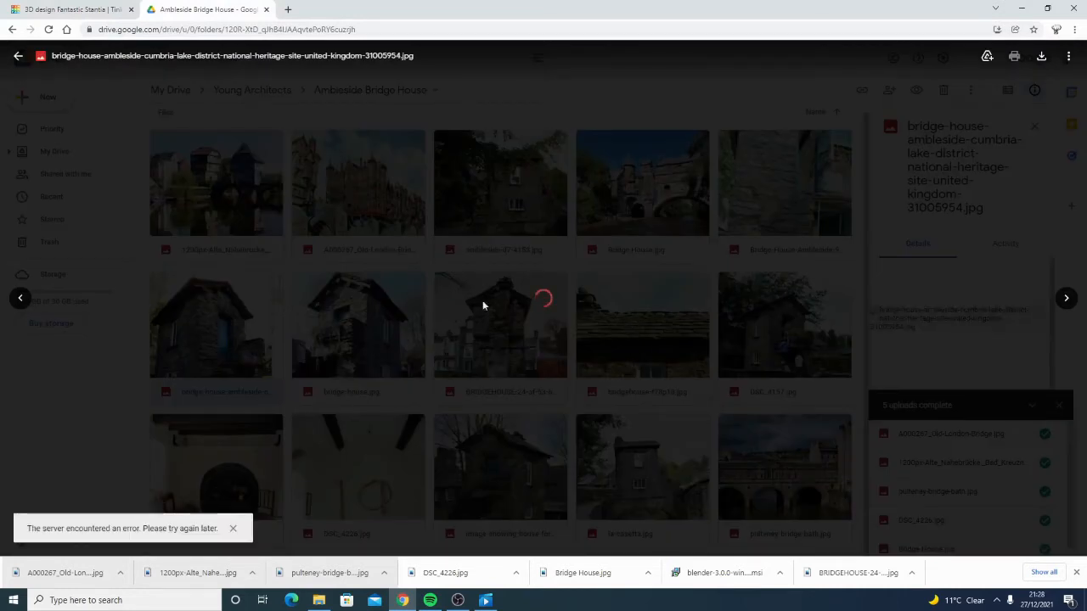
left_click(106, 9)
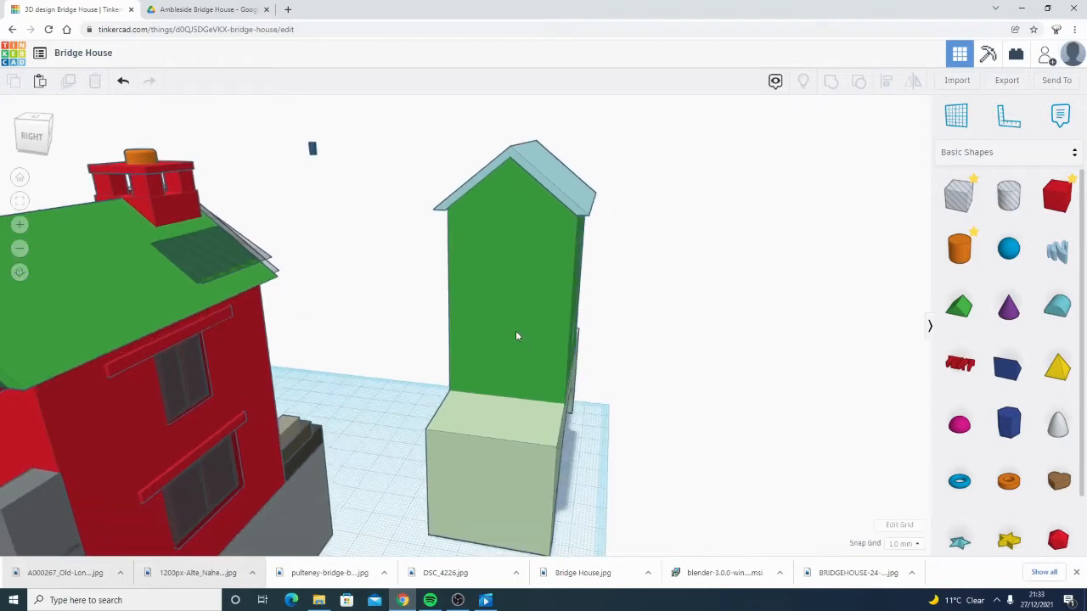
- Place the workplane on the green house's gable end wall and add a hole box on its lower part
scroll(516, 330, "up", 5)
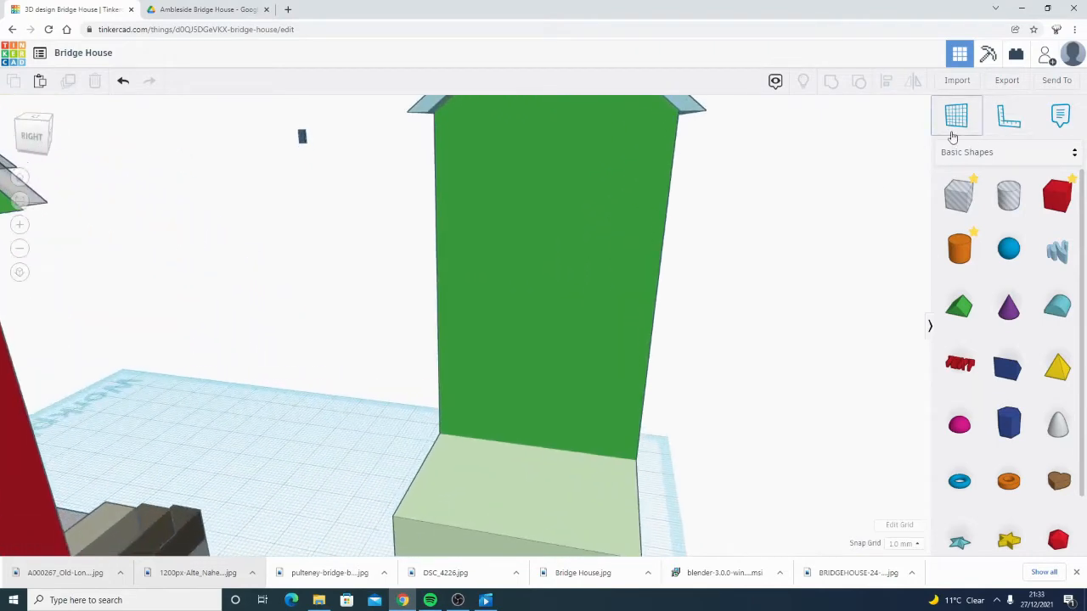
left_click(580, 299)
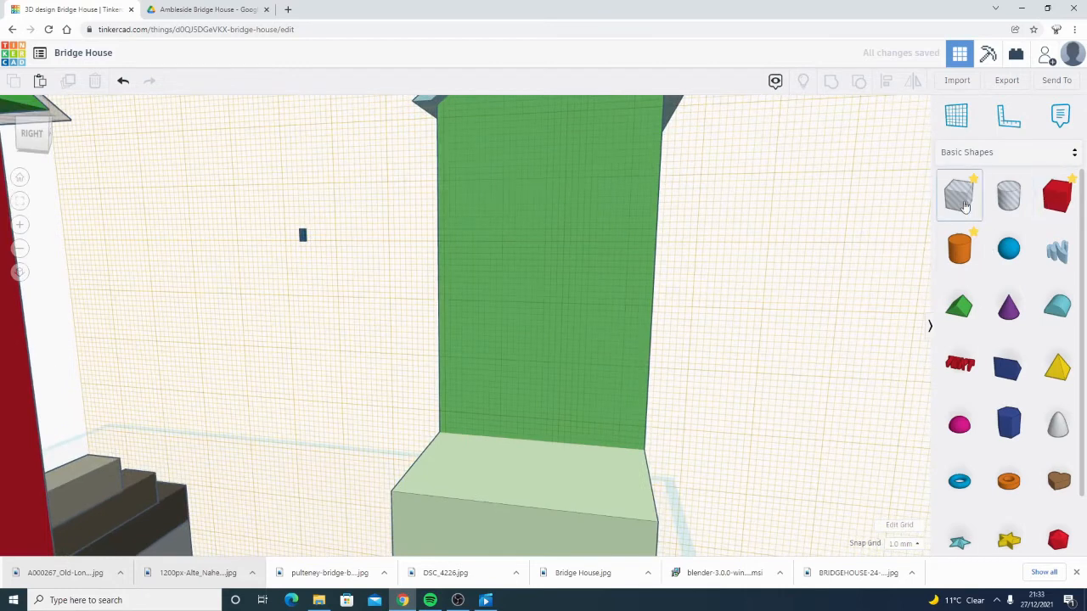
left_click_drag(964, 206, 543, 374)
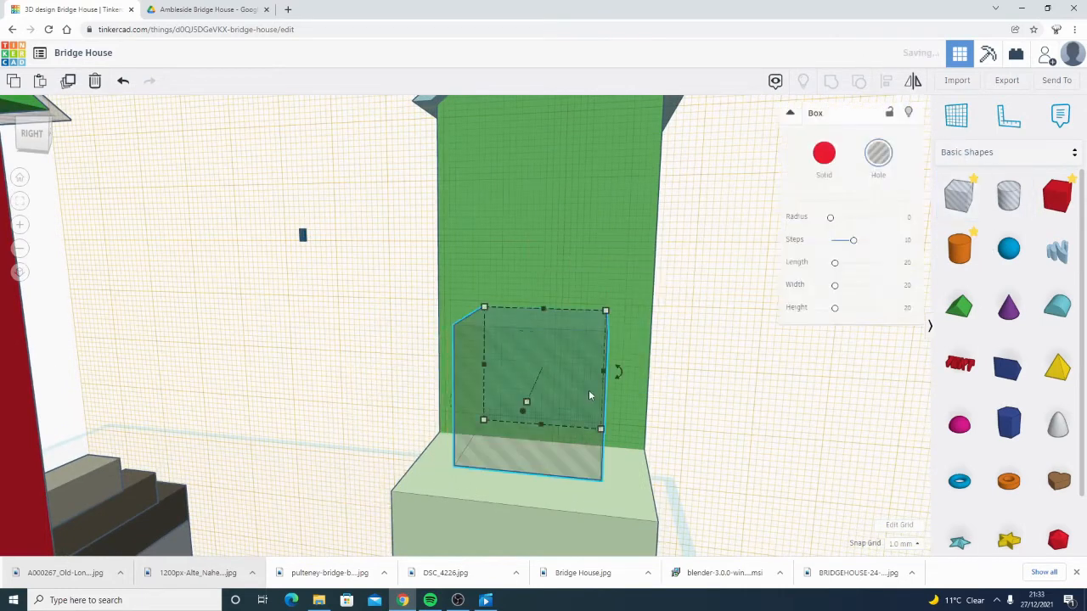
scroll(613, 371, "up", 3)
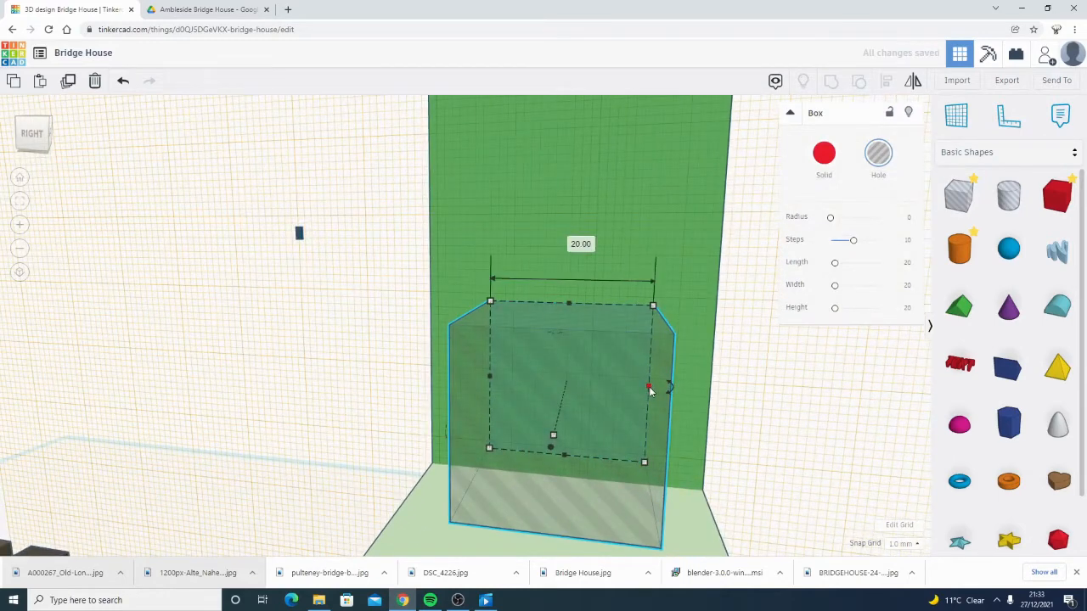
- Narrow the hole box on the green house's gable wall and make it taller to form a door-shaped opening
left_click_drag(649, 389, 614, 388)
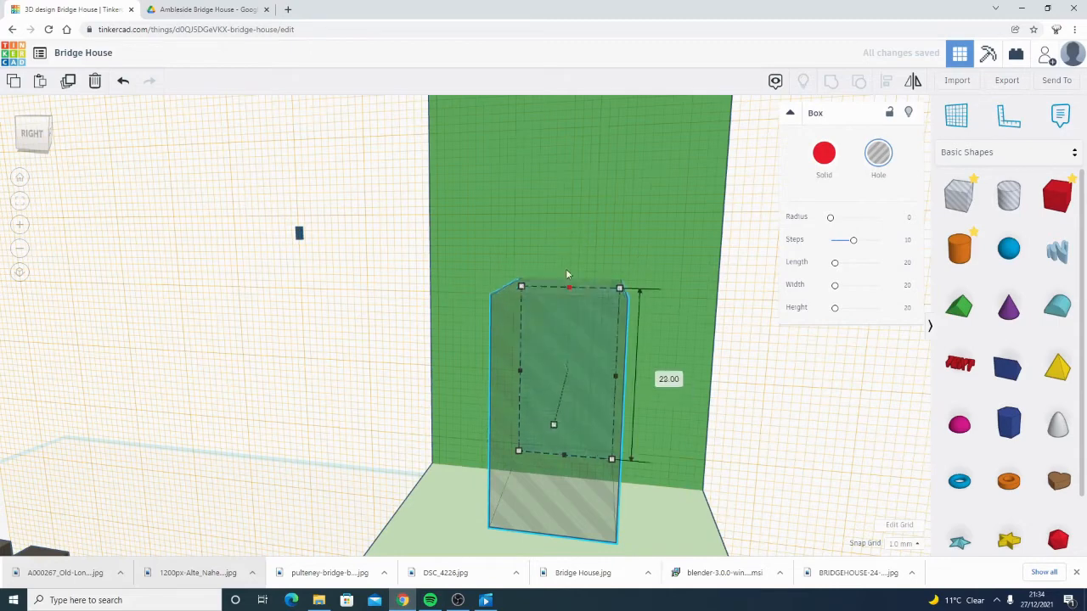
left_click_drag(567, 275, 568, 267)
right_click_drag(738, 369, 562, 367)
right_click_drag(88, 290, 542, 320)
right_click_drag(357, 413, 593, 320)
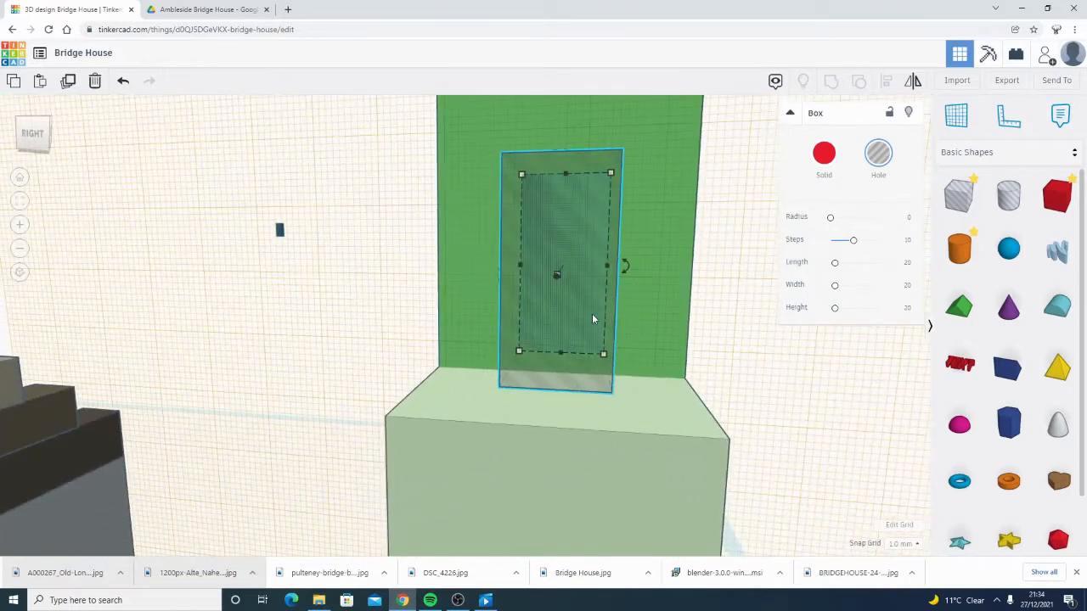
- Adjust the door hole's position on the gable wall, flatten it to 2 mm deep and sink it partly into the wall
key("ctrl+Down")
key("ctrl+Up")
key("ctrl+Up")
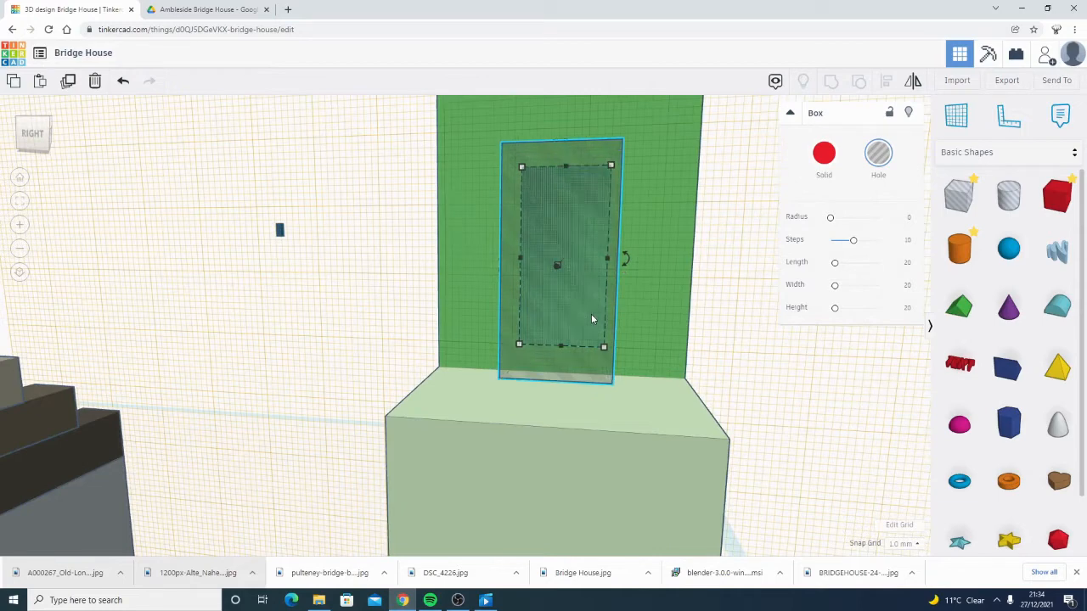
middle_click_drag(645, 296, 630, 365)
mouse_move(534, 340)
left_mouse_down()
mouse_move(556, 317)
mouse_move(550, 334)
left_mouse_up()
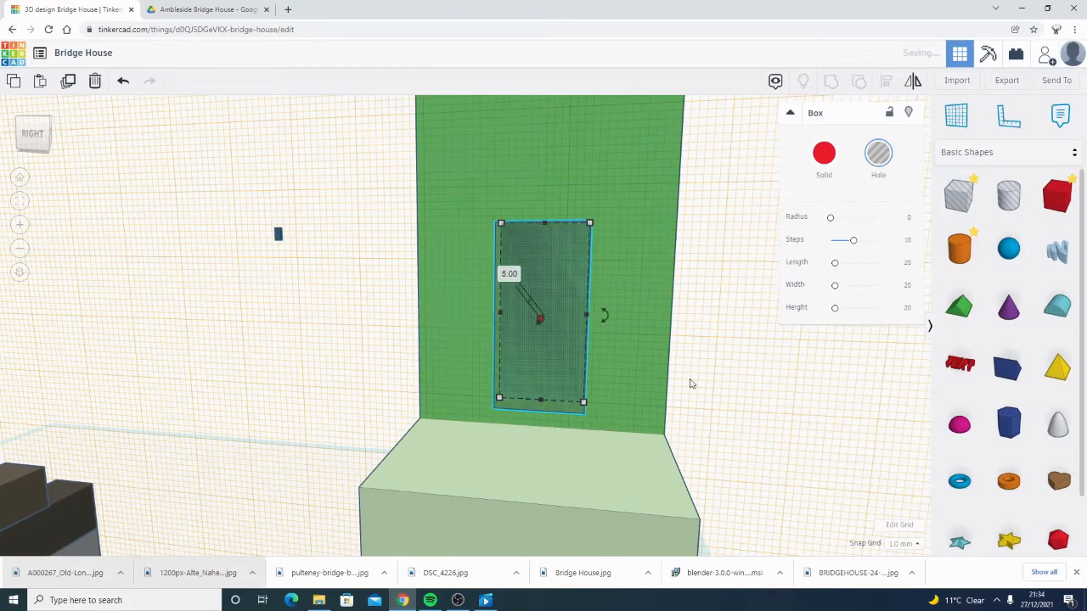
right_click_drag(691, 381, 477, 365)
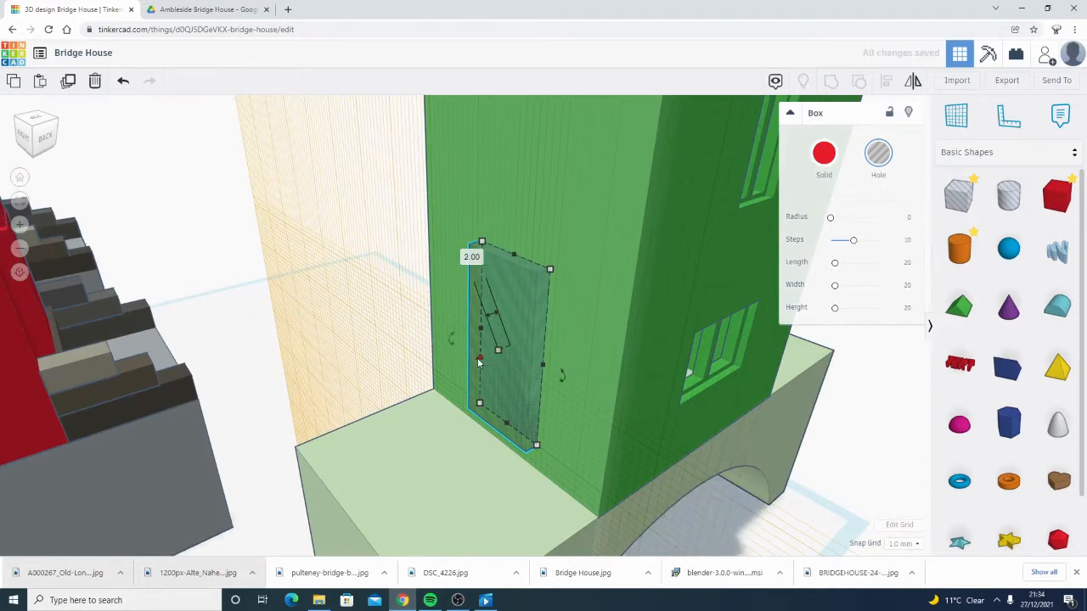
left_click_drag(479, 361, 481, 358)
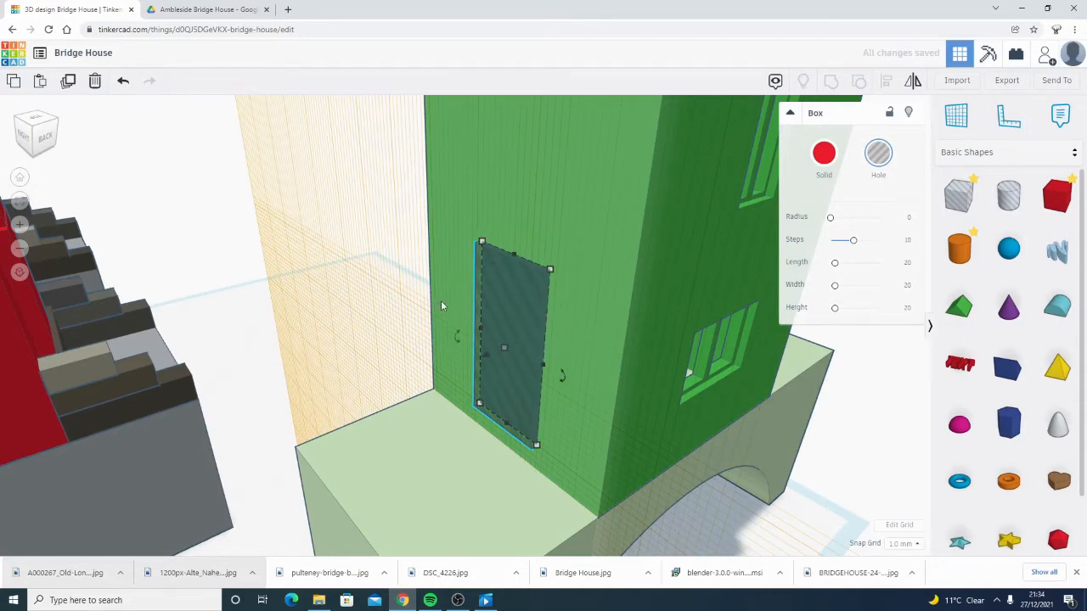
- Duplicate the door hole, undo the width change on the copy, and move the copy sideways clear of the gable wall
right_click_drag(493, 275, 583, 326)
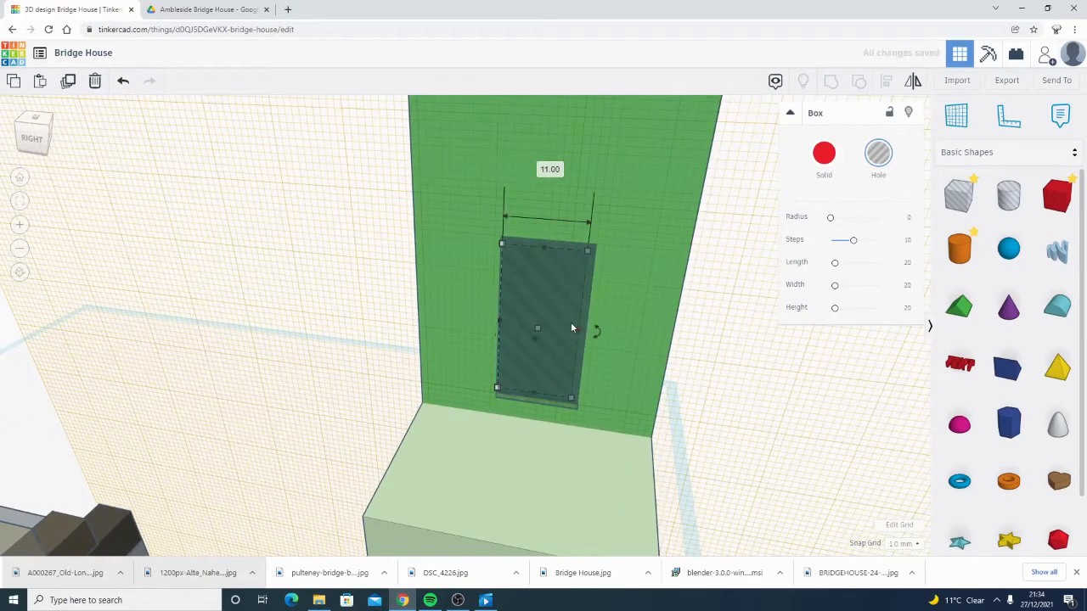
key("ctrl+z")
key("Right")
key("Right")
key("Right")
key("Right")
key("Right")
key("Right")
key("Right")
key("Right")
key("Right")
key("Right")
key("Right")
key("Right")
key("Right")
key("Right")
key("Right")
key("Right")
key("Right")
key("Right")
key("Right")
key("Right")
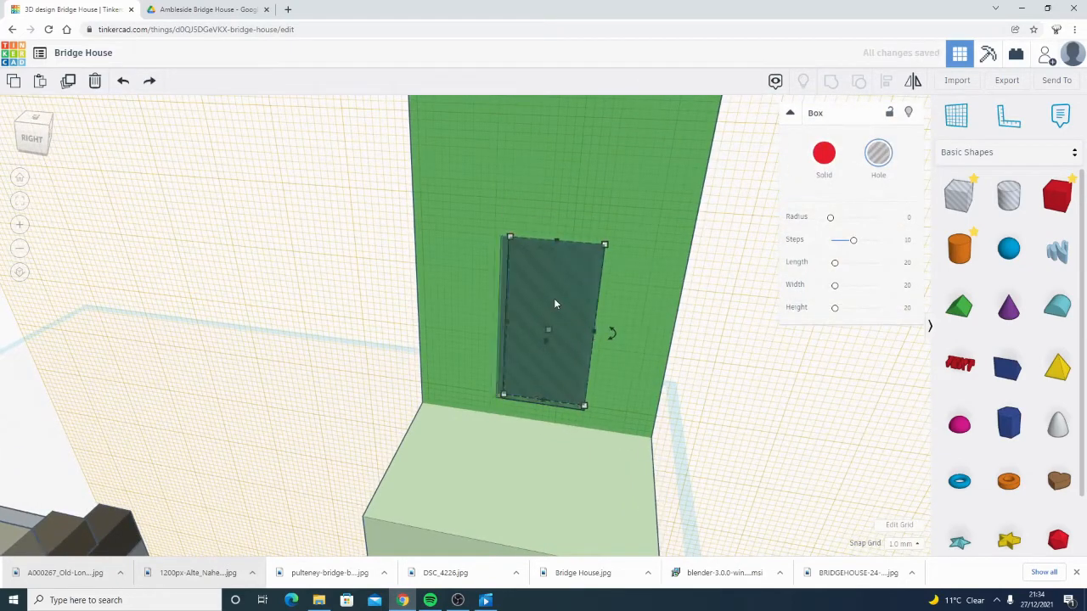
key("Right")
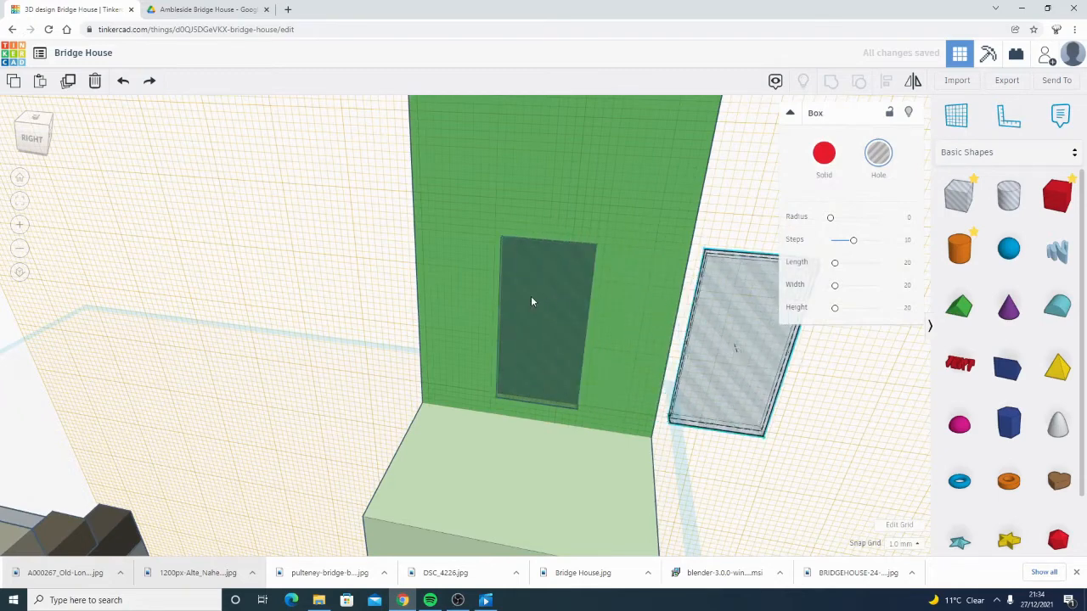
- Align the original door hole with the green house so it is centred across the gable wall
left_click(531, 297)
left_click(484, 280, "shift")
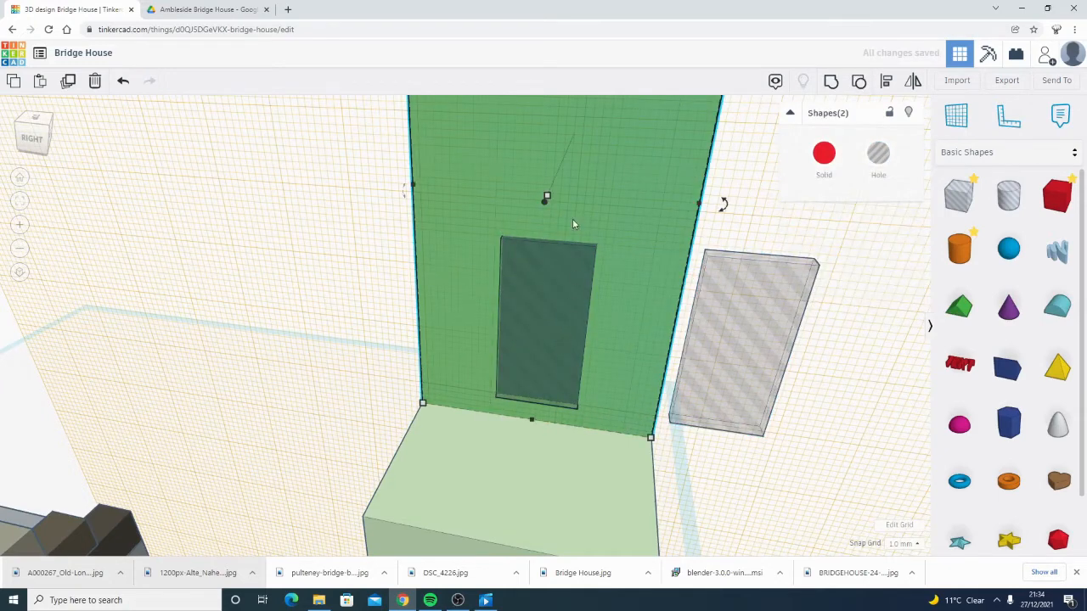
left_click(524, 315)
scroll(705, 153, "down", 3)
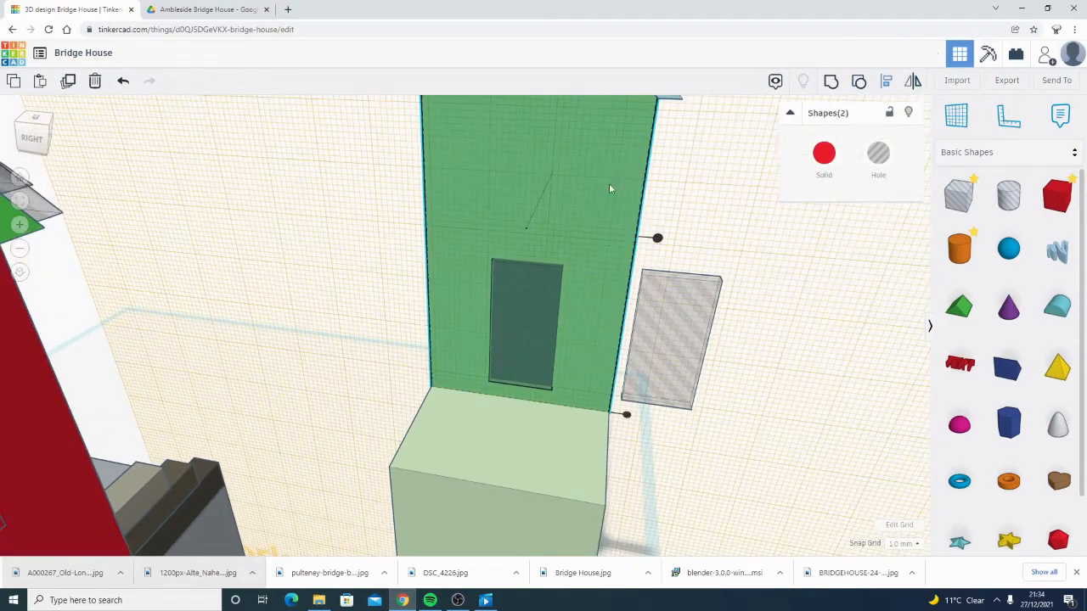
scroll(597, 190, "down", 5)
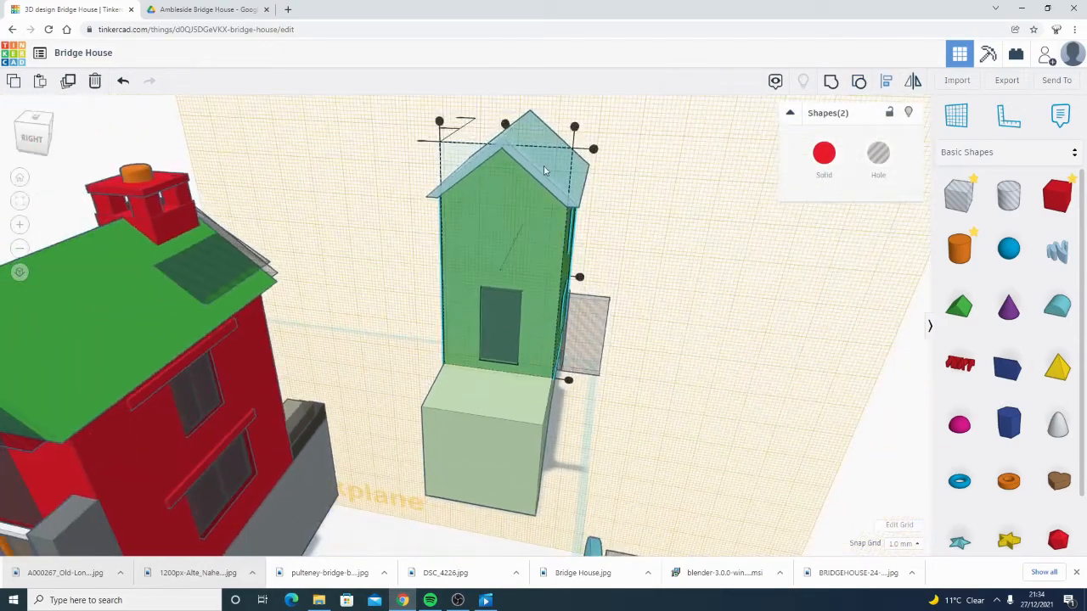
left_click(654, 254)
- Group the original door hole with the green house to cut a shallow door recess into the gable wall
right_click_drag(651, 340, 486, 334)
left_click(486, 333)
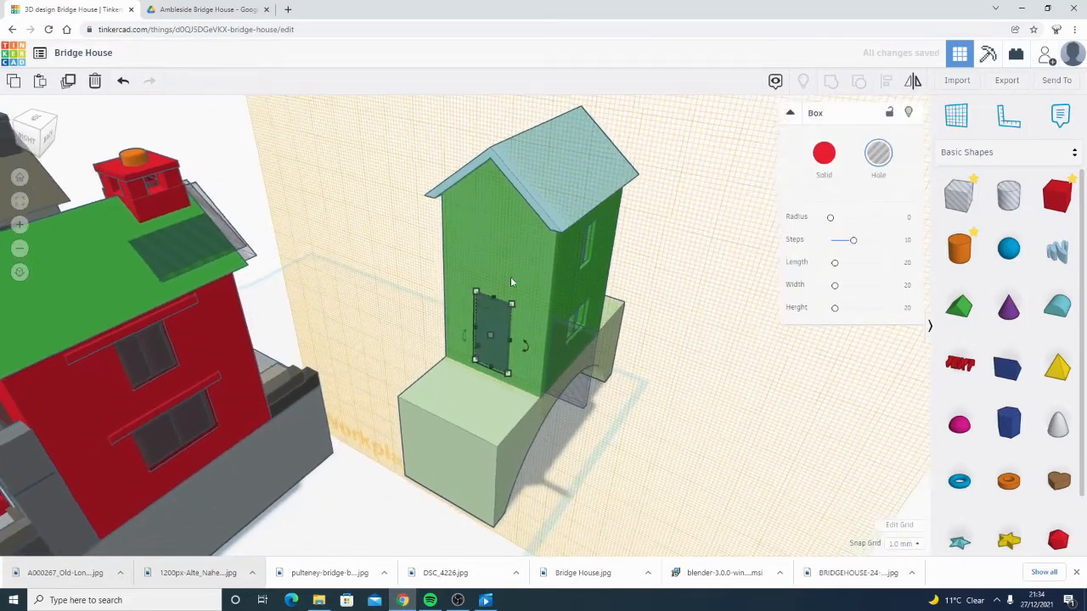
scroll(510, 277, "up", 5)
left_click(579, 204, "shift")
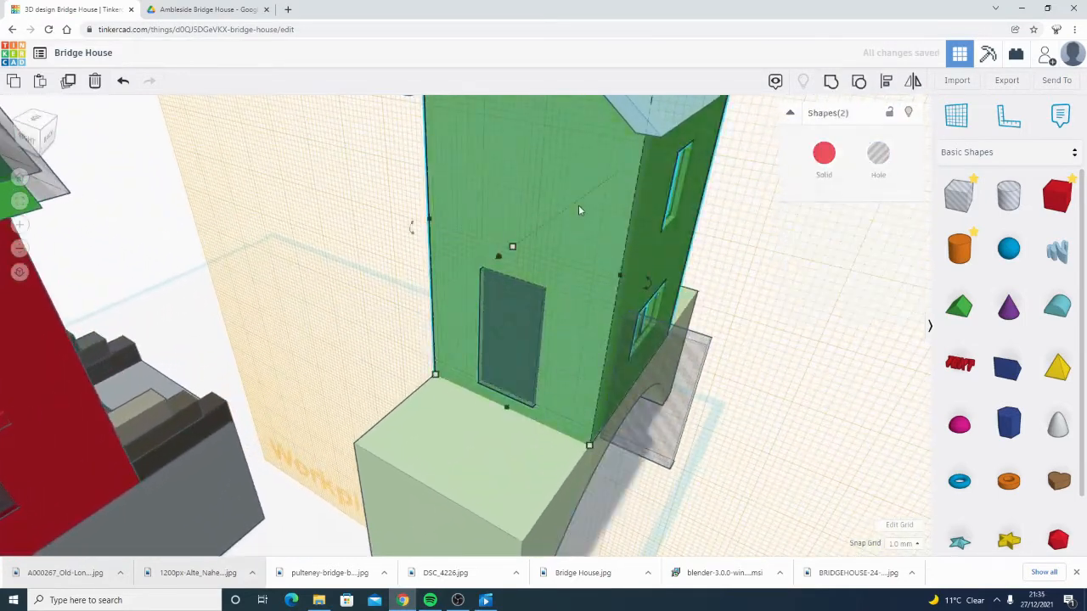
left_click(831, 83)
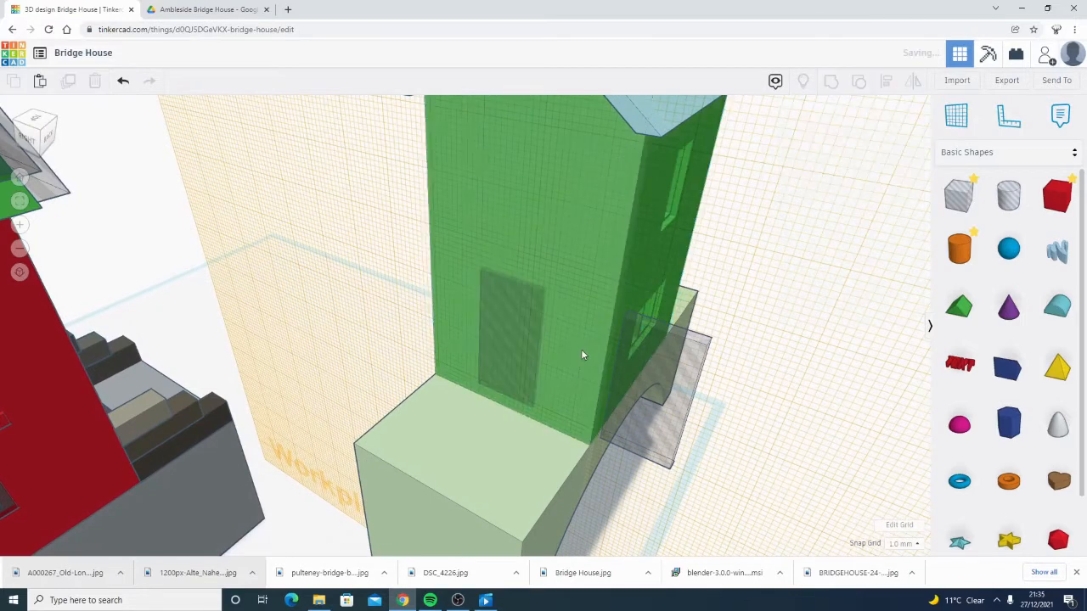
left_click(706, 391)
right_click_drag(707, 391, 762, 385)
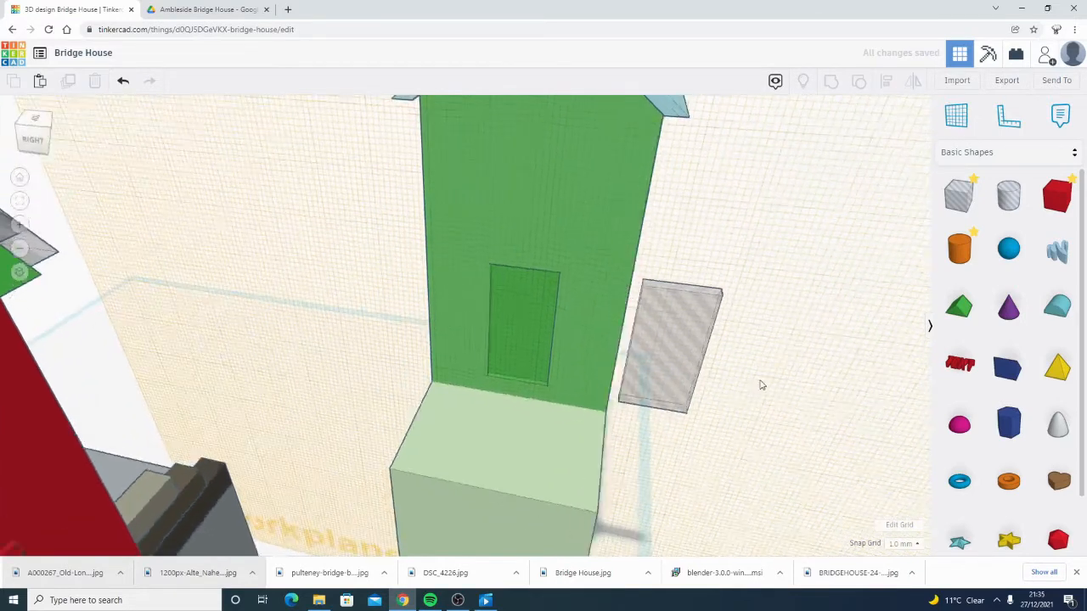
- Move the spare door hole copy back sideways over the door recess in the gable wall
left_click(666, 344)
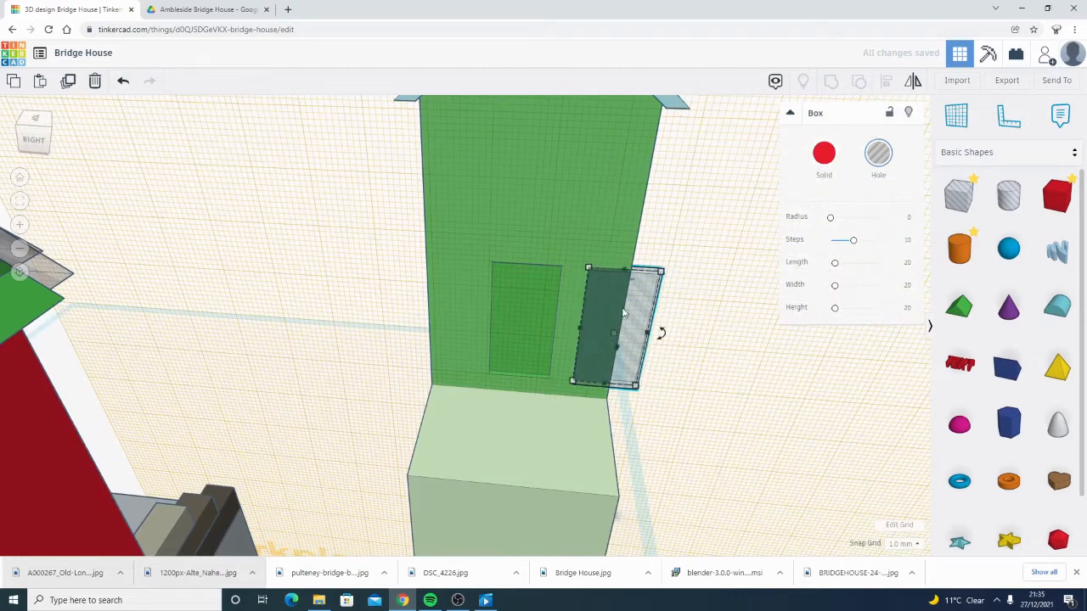
key("Left")
key("Left")
key("Left")
key("Left")
key("Left")
key("Left")
key("Left")
key("Left")
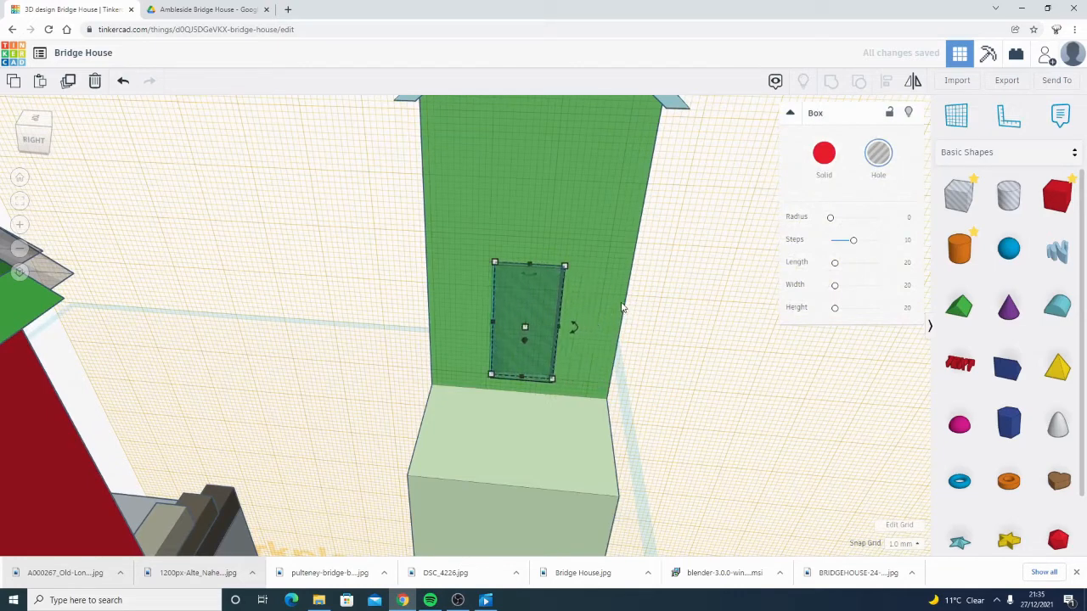
right_click_drag(622, 308, 625, 267)
scroll(564, 306, "up", 4)
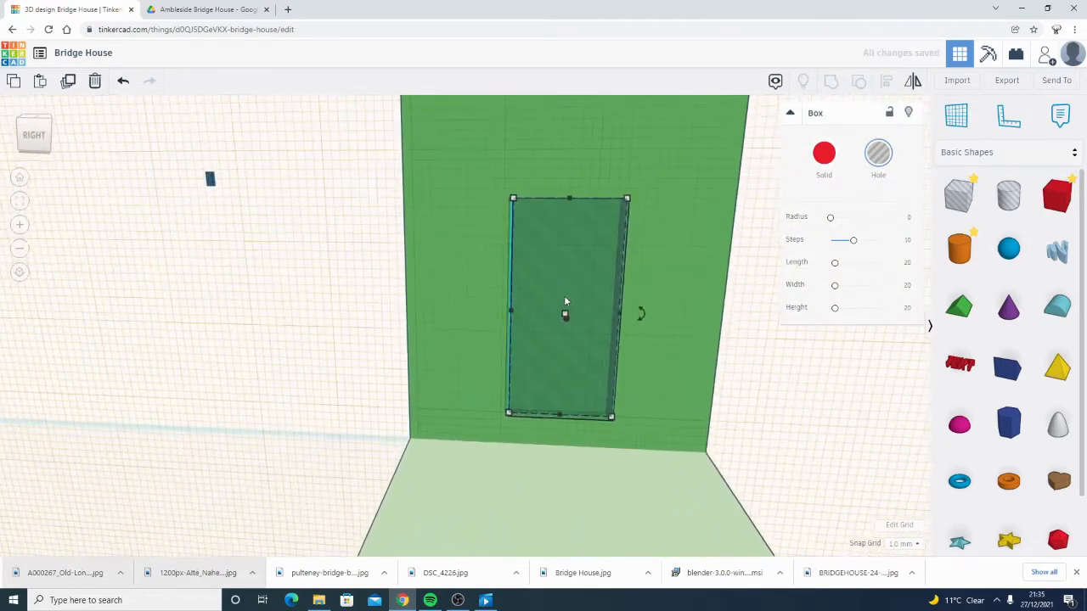
scroll(564, 296, "up", 3)
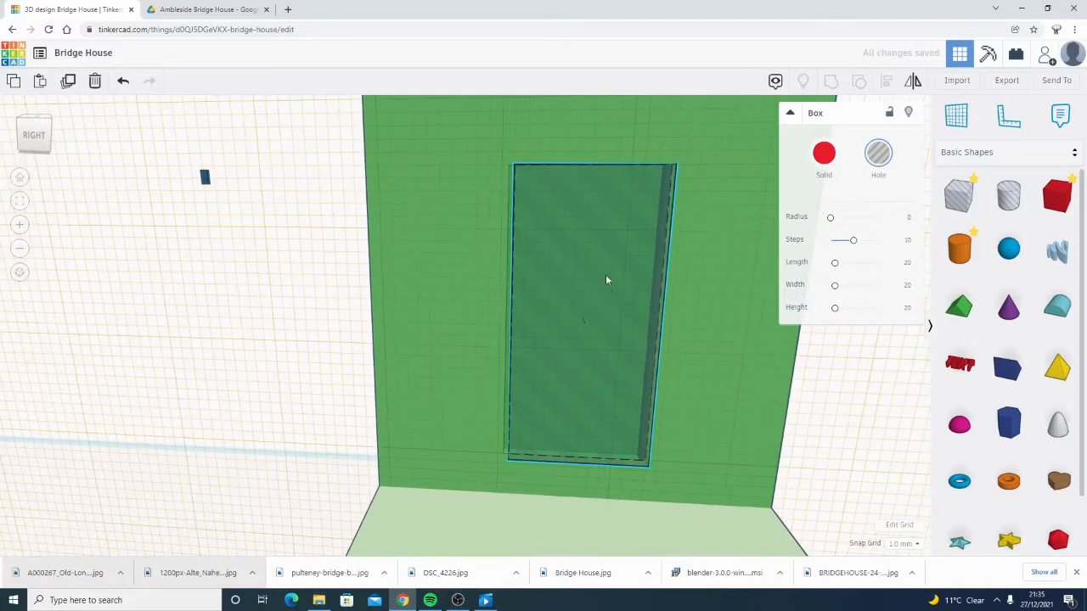
mouse_move(608, 250)
right_mouse_down()
mouse_move(622, 287)
mouse_move(613, 242)
right_mouse_up()
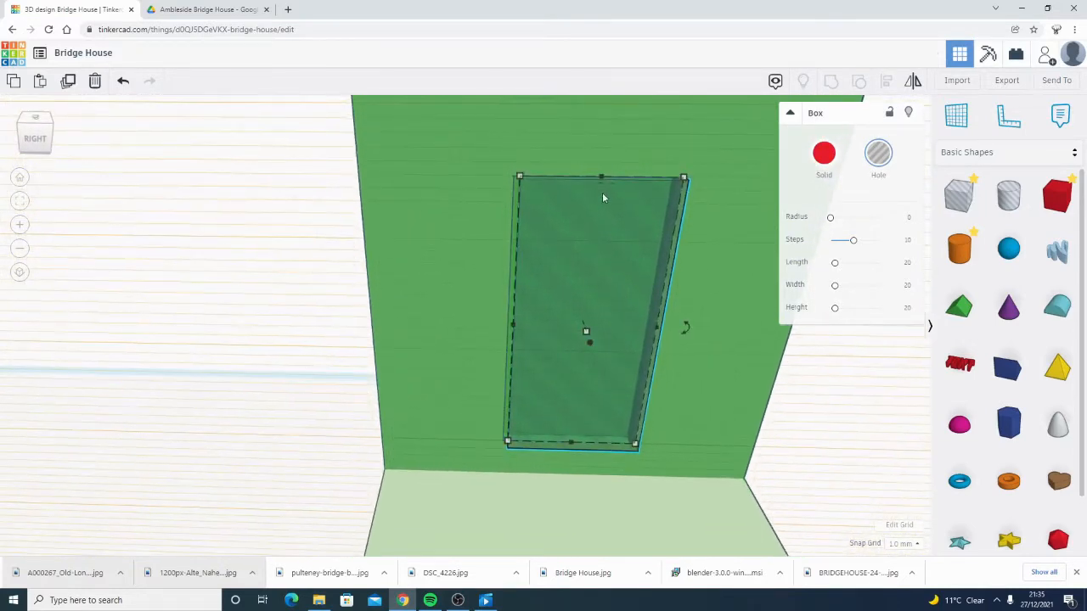
right_click_drag(603, 198, 563, 263)
scroll(563, 260, "up", 5)
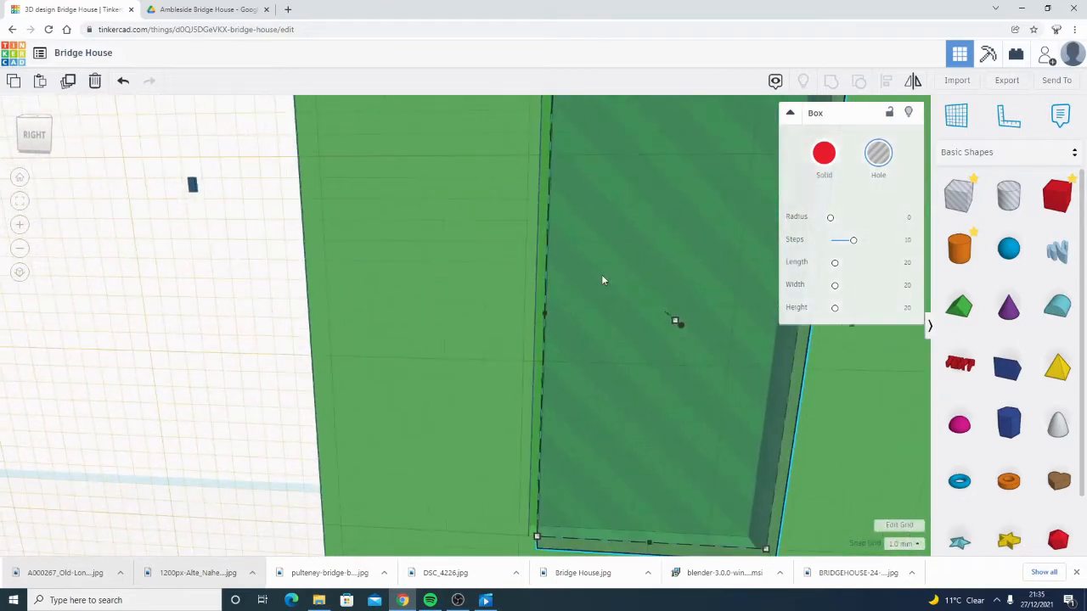
key("Left")
scroll(609, 273, "down", 2)
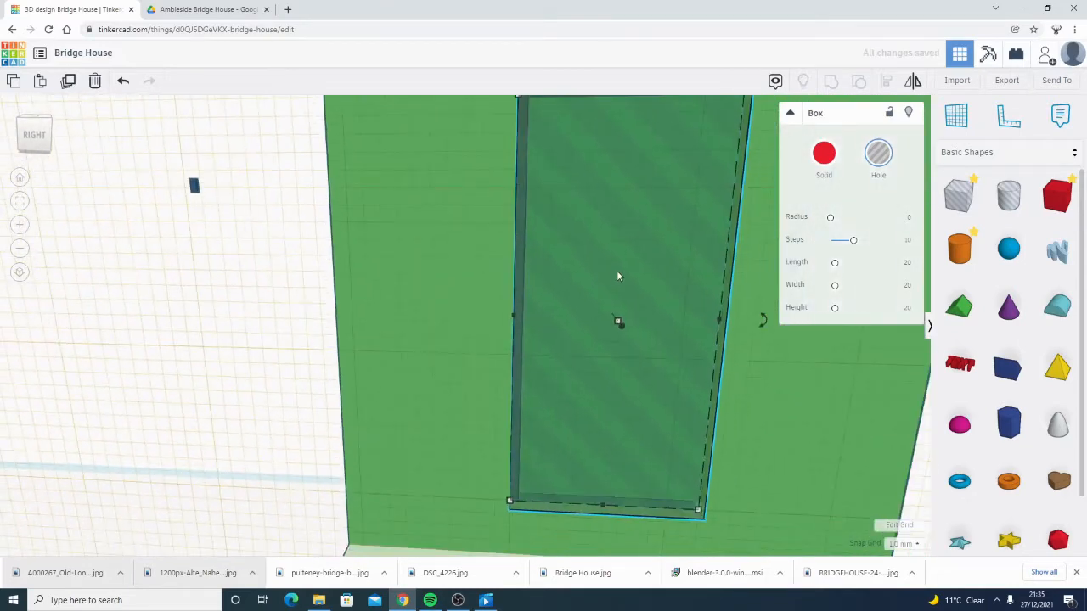
- Align the spare door hole with the green house to centre it over the recess, and reselect only the hole
left_click(763, 358, "shift")
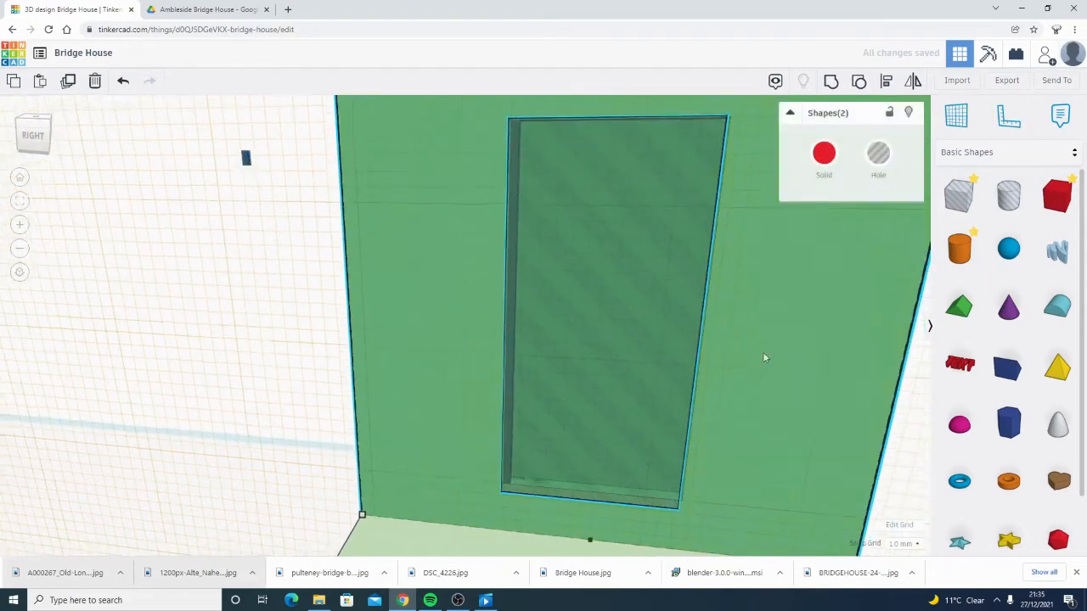
scroll(764, 358, "down", 2)
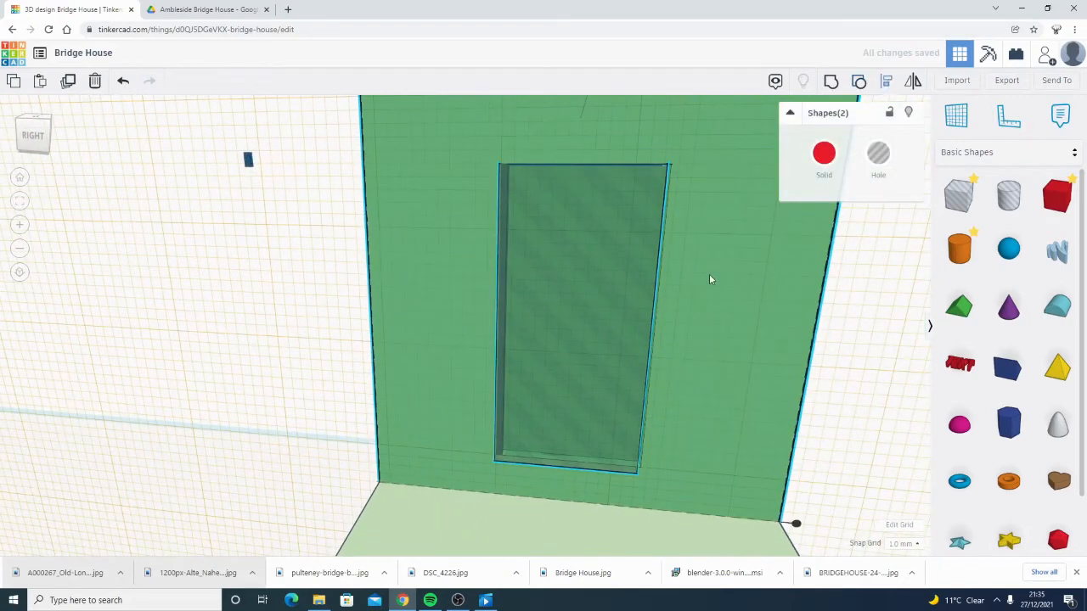
scroll(710, 279, "down", 6)
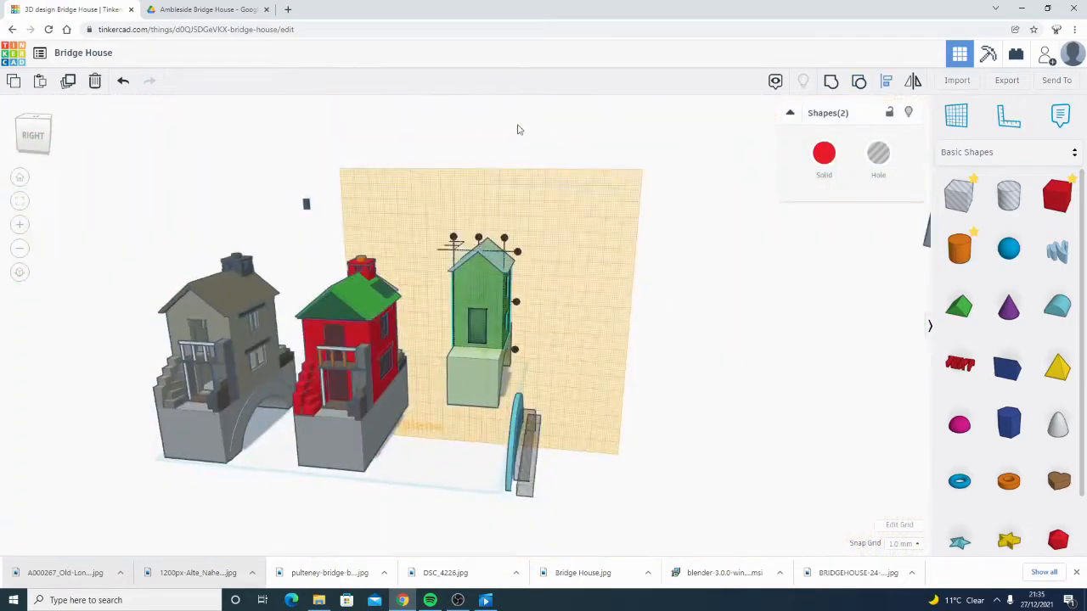
scroll(495, 324, "up", 10)
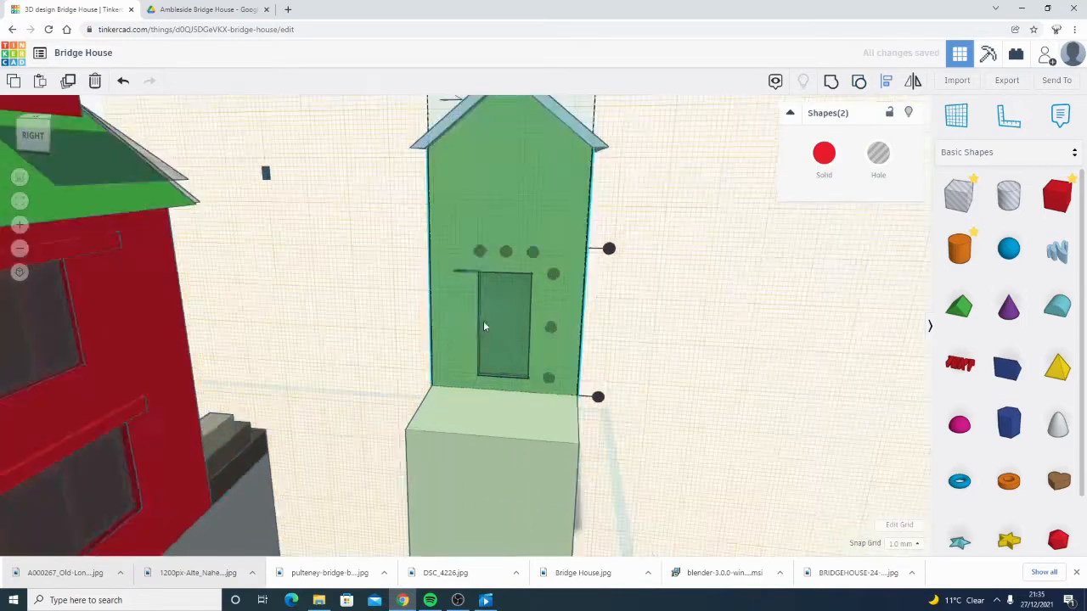
left_click(542, 302)
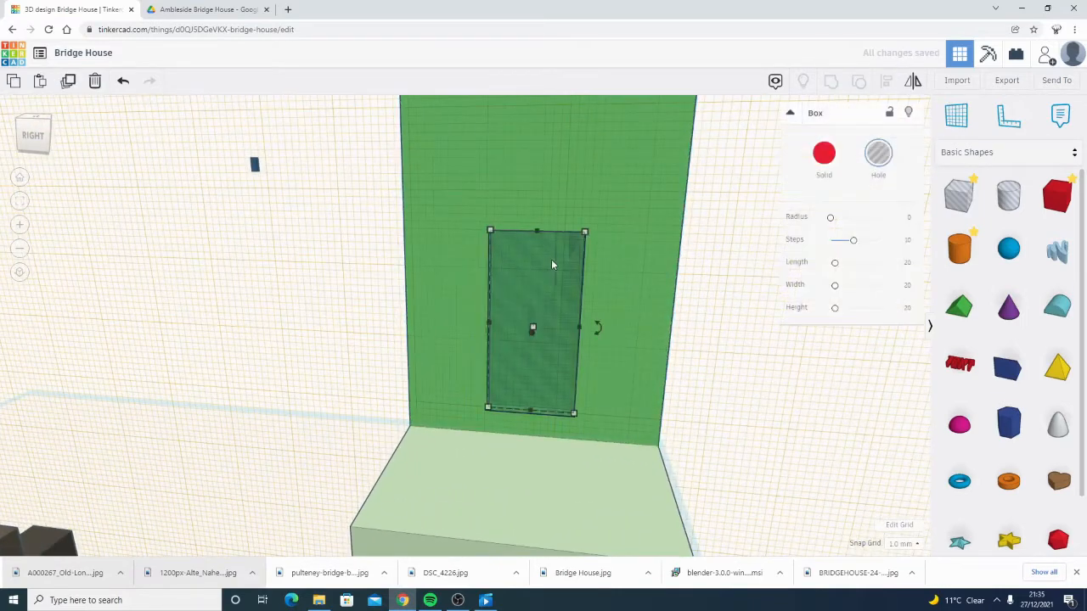
- Scale the door hole down to 11.04 by 23 mm inside the recess and set its depth to 3 mm
scroll(552, 259, "up", 3)
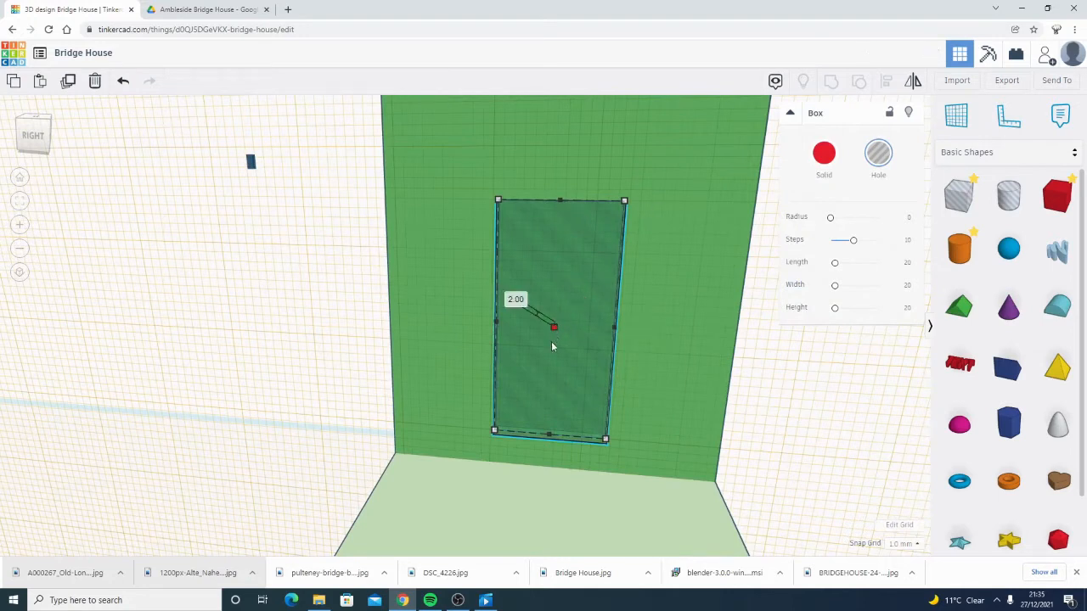
left_click_drag(553, 328, 547, 363)
left_click_drag(624, 201, 620, 215)
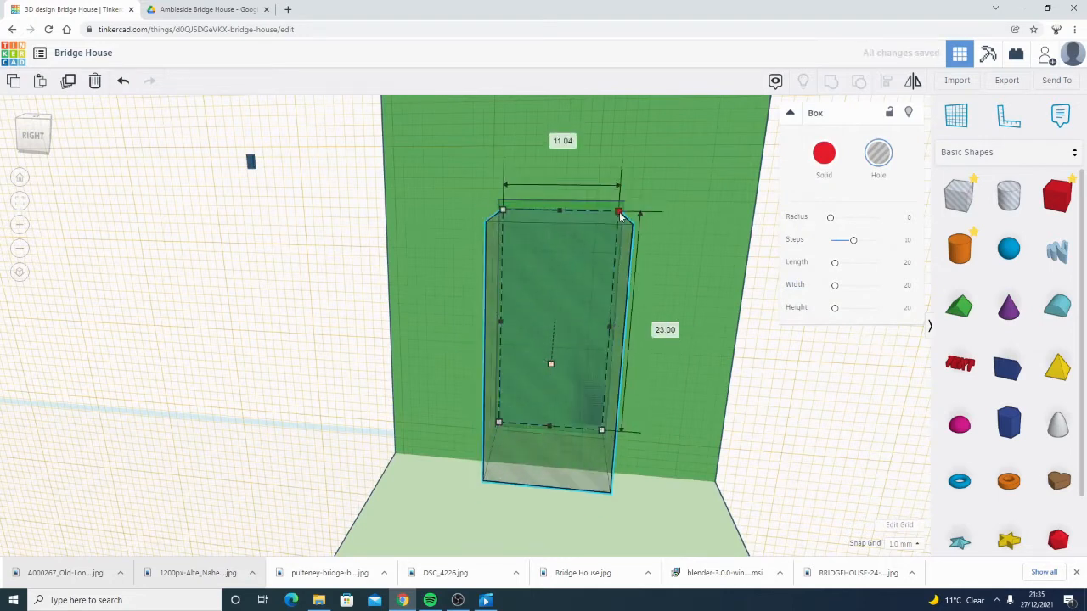
right_click_drag(638, 361, 735, 362)
left_click(587, 320)
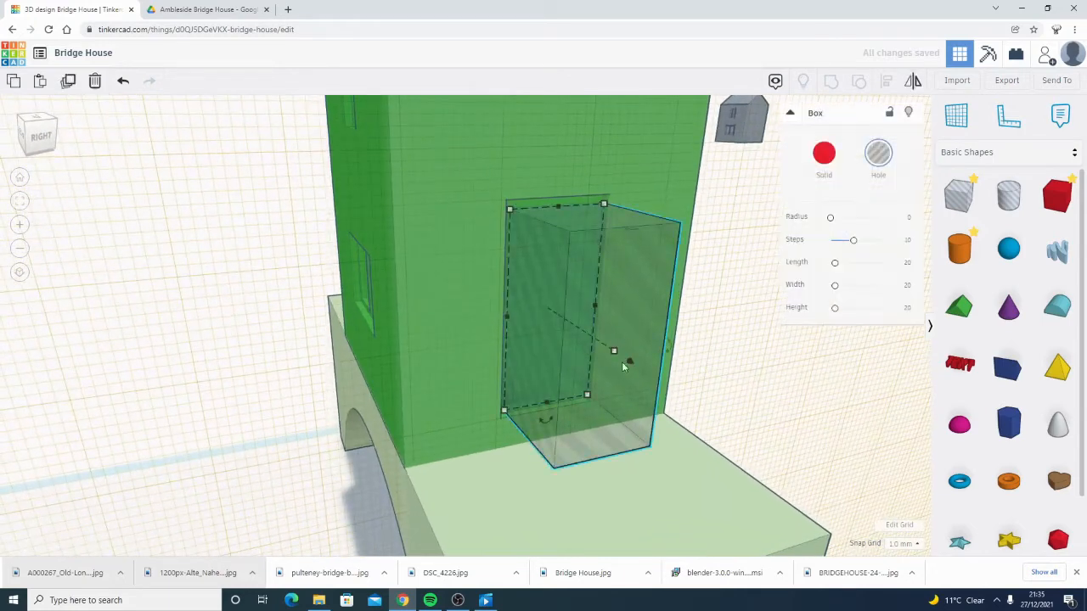
left_click_drag(614, 352, 553, 314)
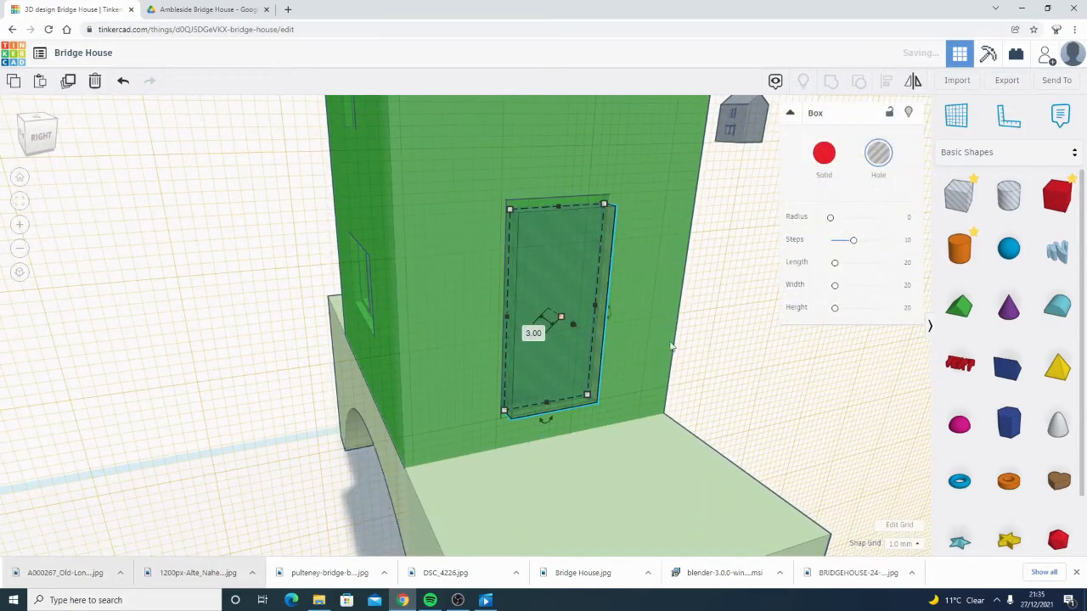
- Fine-tune the door hole's height within the recess to about 22.46 mm, using a 0.5 mm snap grid
right_click_drag(671, 346, 595, 264)
scroll(572, 250, "up", 2)
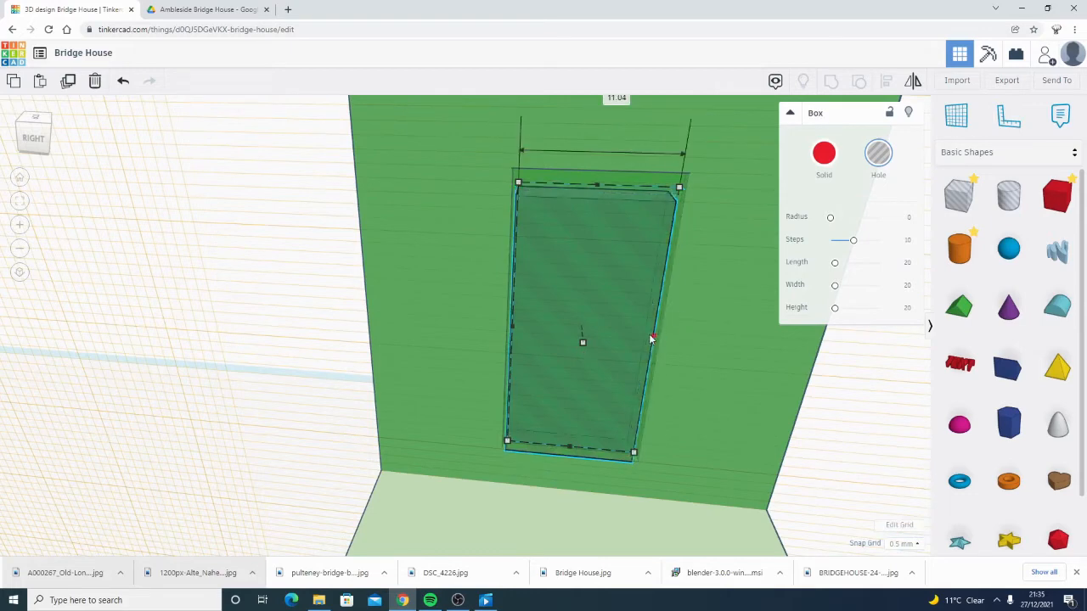
scroll(570, 224, "up", 5)
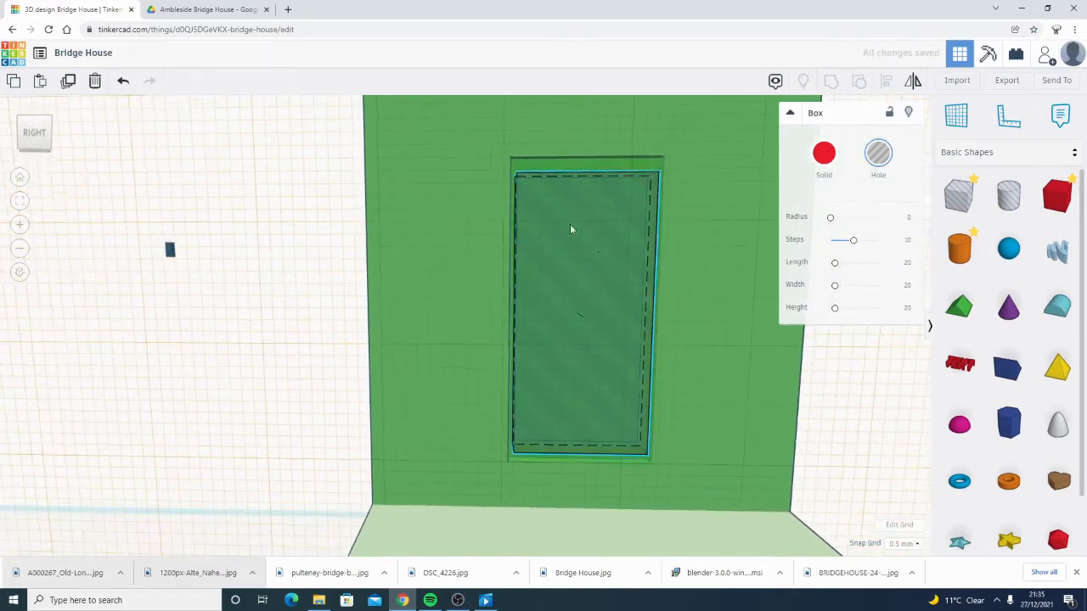
right_click_drag(552, 227, 541, 188)
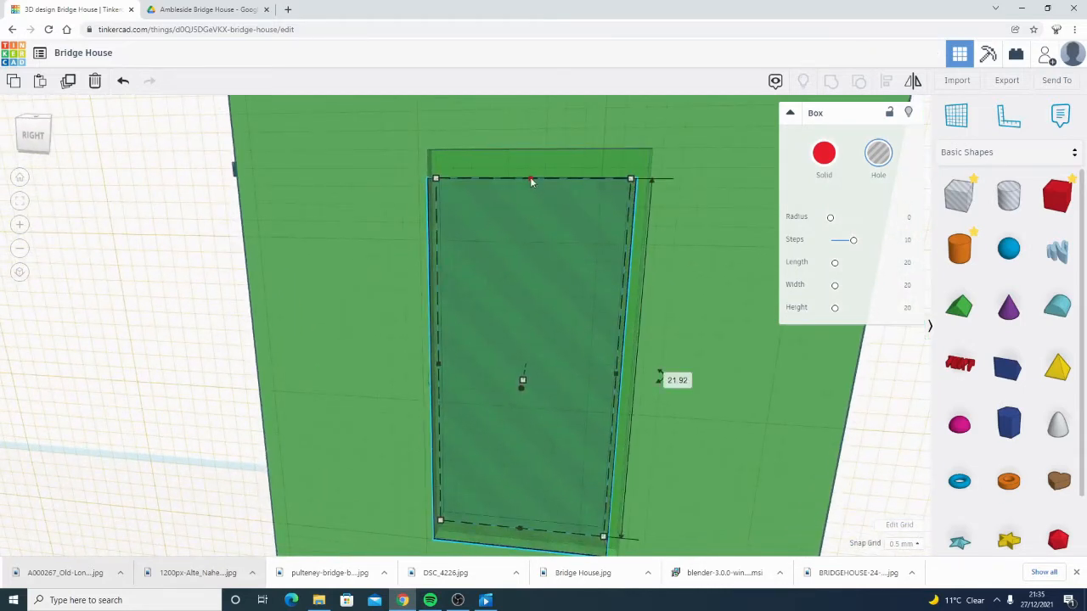
right_click_drag(645, 224, 575, 226)
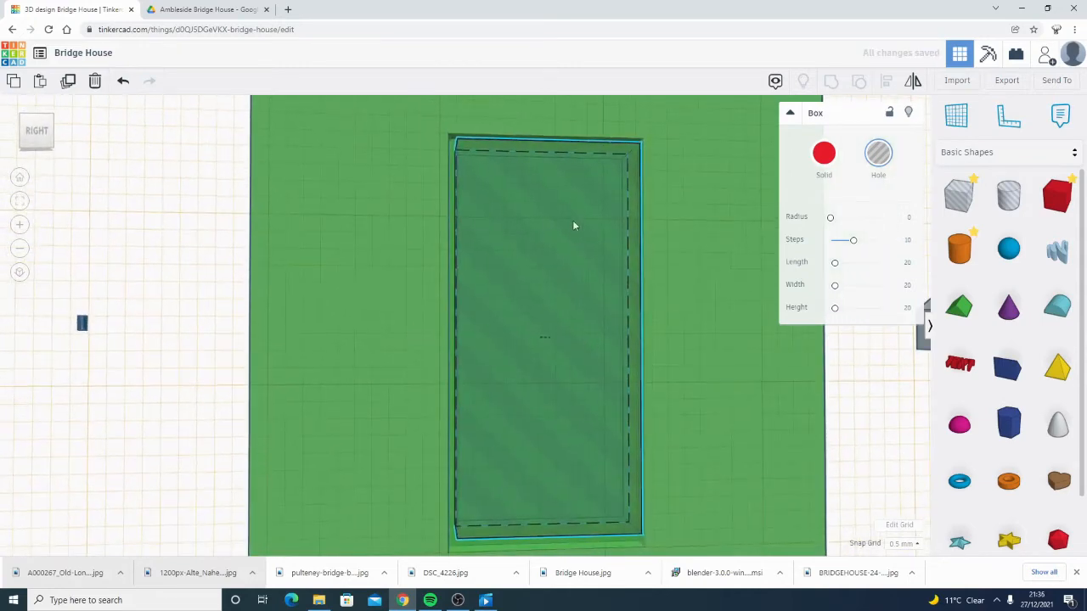
right_click_drag(622, 345, 606, 213)
right_click_drag(741, 462, 695, 275)
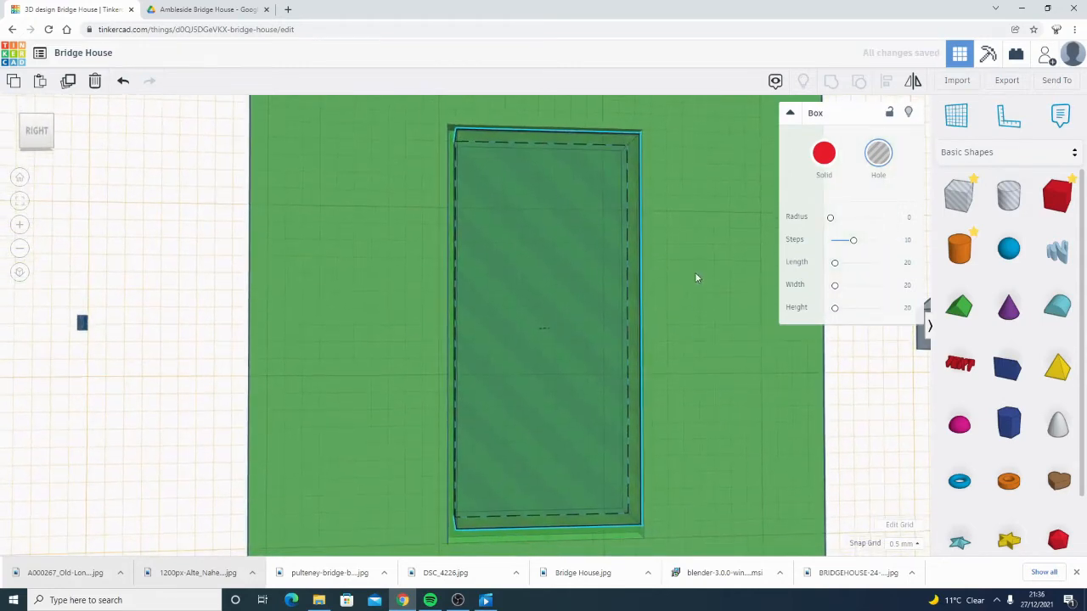
right_click_drag(623, 539, 544, 512)
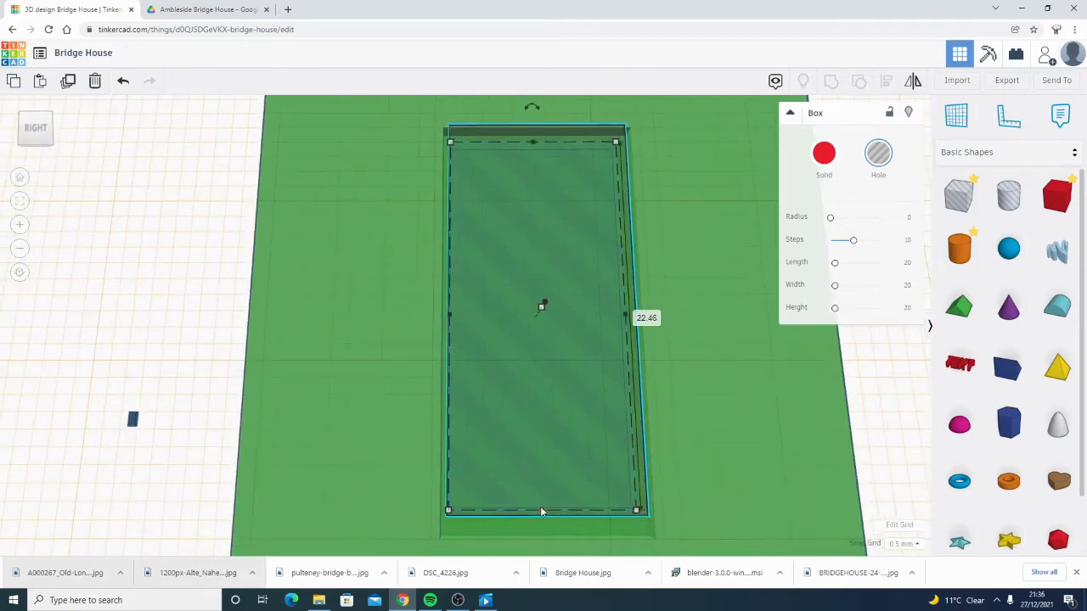
right_click_drag(679, 496, 635, 475)
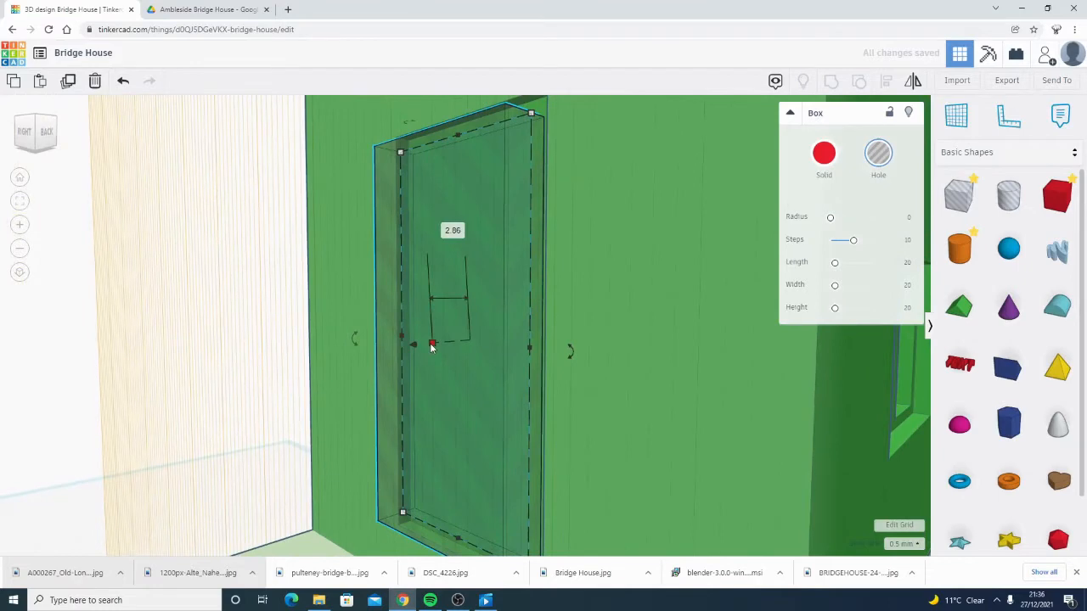
- Extend the door hole's depth so that it passes right through the gable wall
left_click_drag(432, 346, 719, 368)
mouse_move(719, 368)
right_mouse_down()
mouse_move(536, 388)
mouse_move(521, 440)
mouse_move(594, 476)
mouse_move(675, 489)
mouse_move(740, 462)
mouse_move(686, 420)
mouse_move(586, 382)
mouse_move(476, 343)
mouse_move(405, 335)
right_mouse_up()
left_click_drag(307, 333, 397, 310)
- Try cutting the doorway by grouping the door hole with the green house, and undo the grouping
left_click(503, 389, "shift")
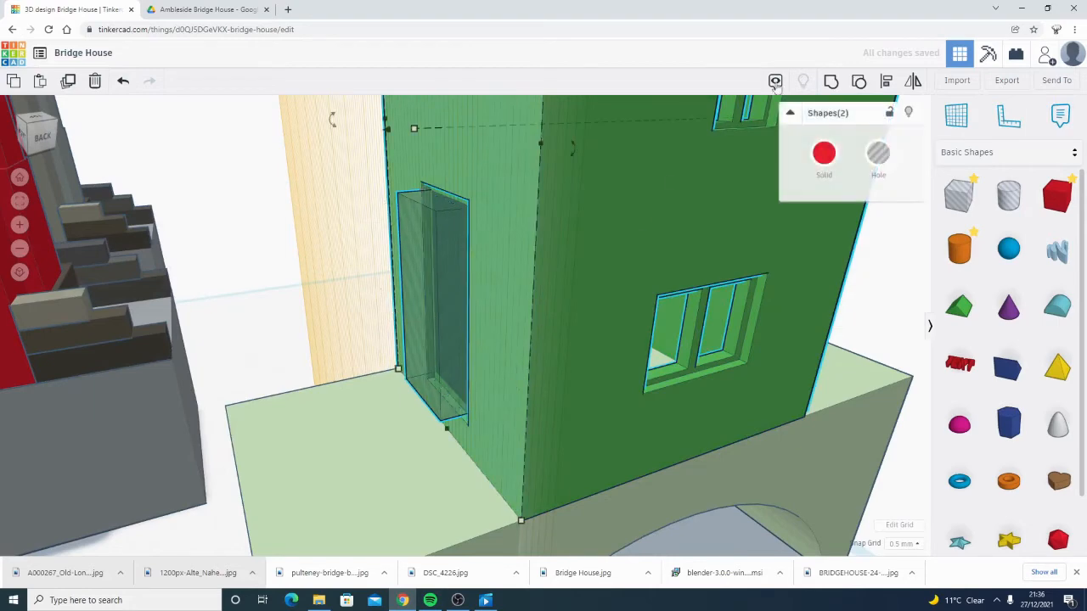
left_click(832, 82)
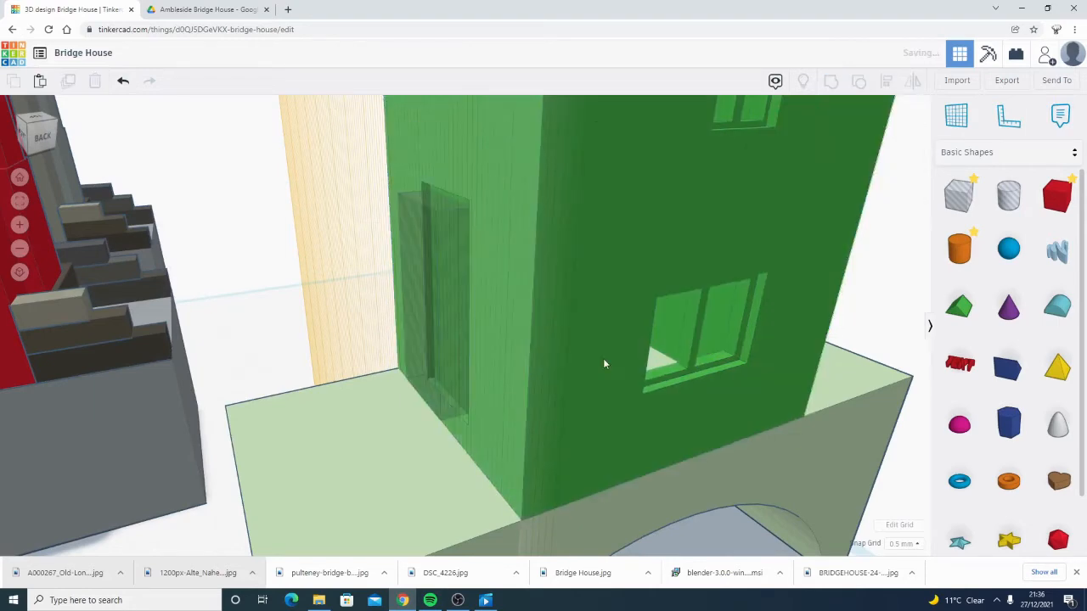
right_click_drag(305, 305, 429, 419)
scroll(429, 418, "up", 5)
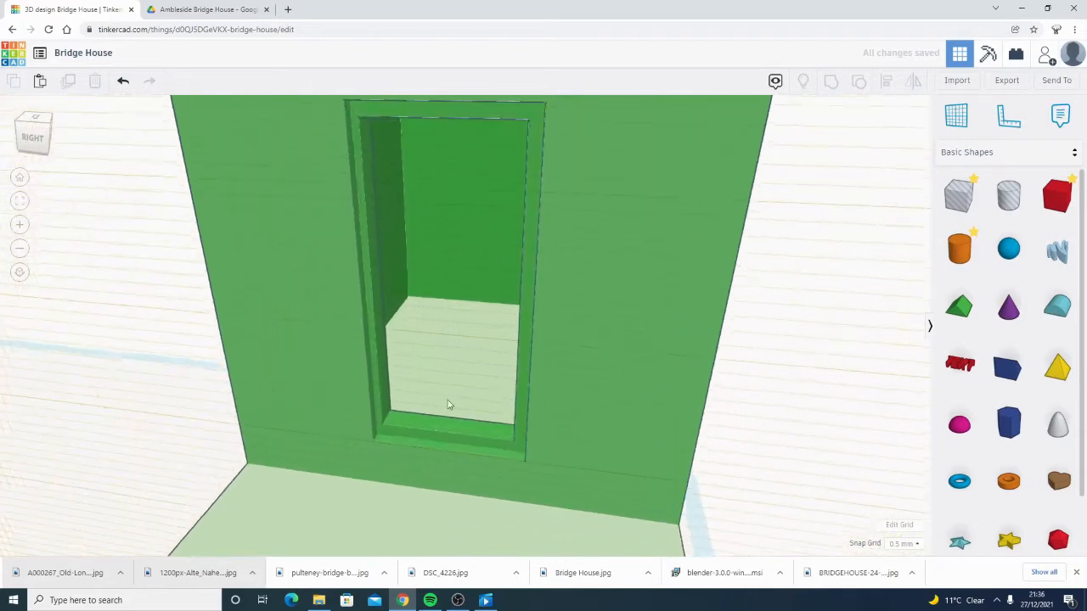
scroll(451, 404, "down", 5)
right_click_drag(452, 402, 522, 347)
key("ctrl+z")
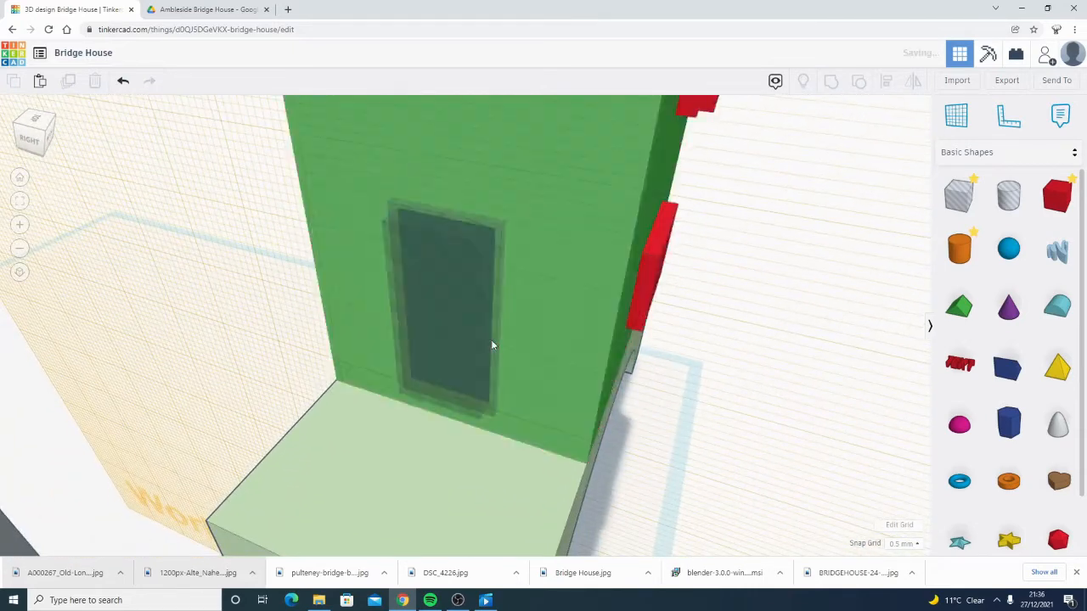
- Duplicate the door hole, set the snap grid to 5 mm, place the copy beside the house and make it solid red
left_click(439, 269)
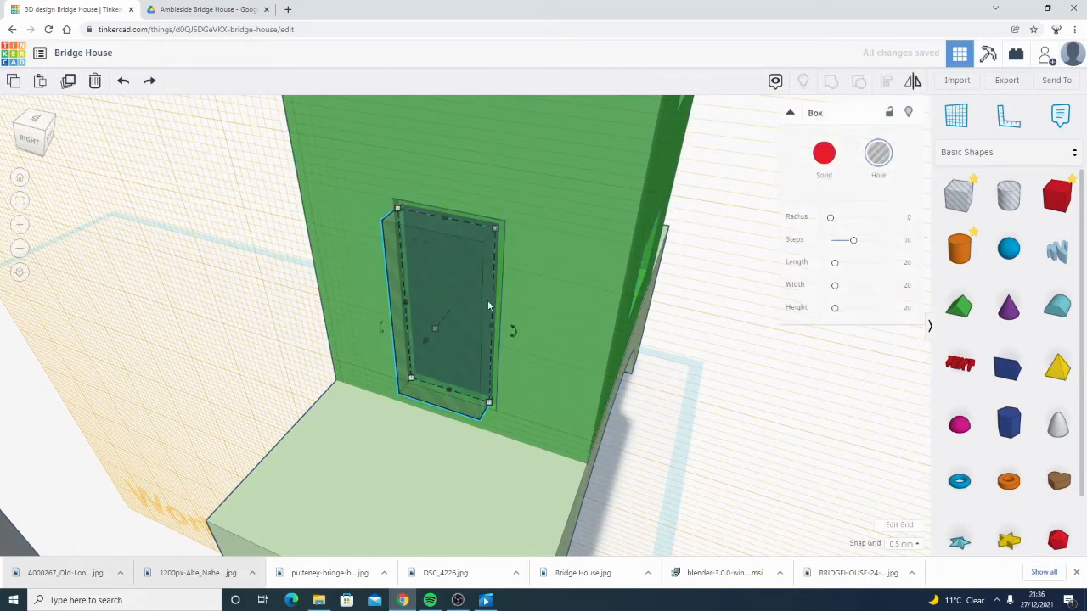
key("ctrl+d")
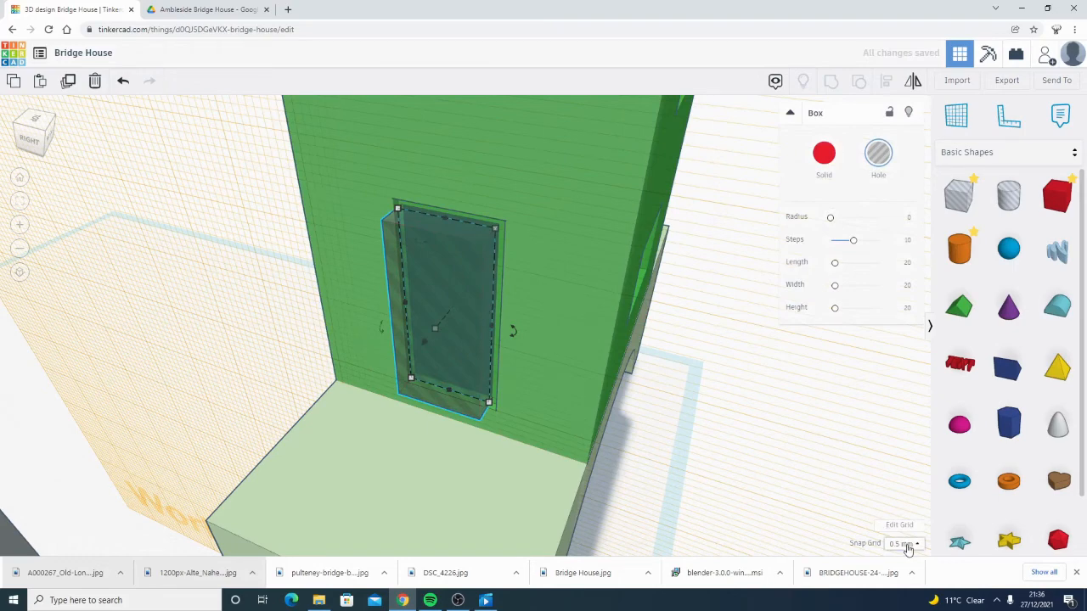
left_click_drag(433, 212, 744, 272)
left_click(824, 157)
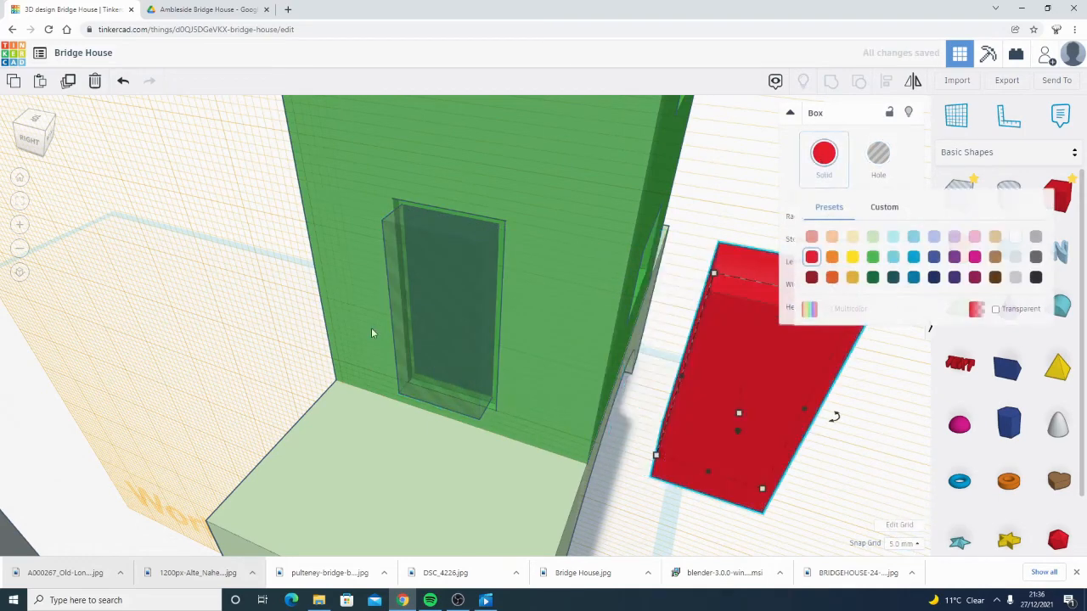
- Group the original door hole with the green house to cut the doorway through the gable wall
left_click(450, 317)
left_click(548, 277, "shift")
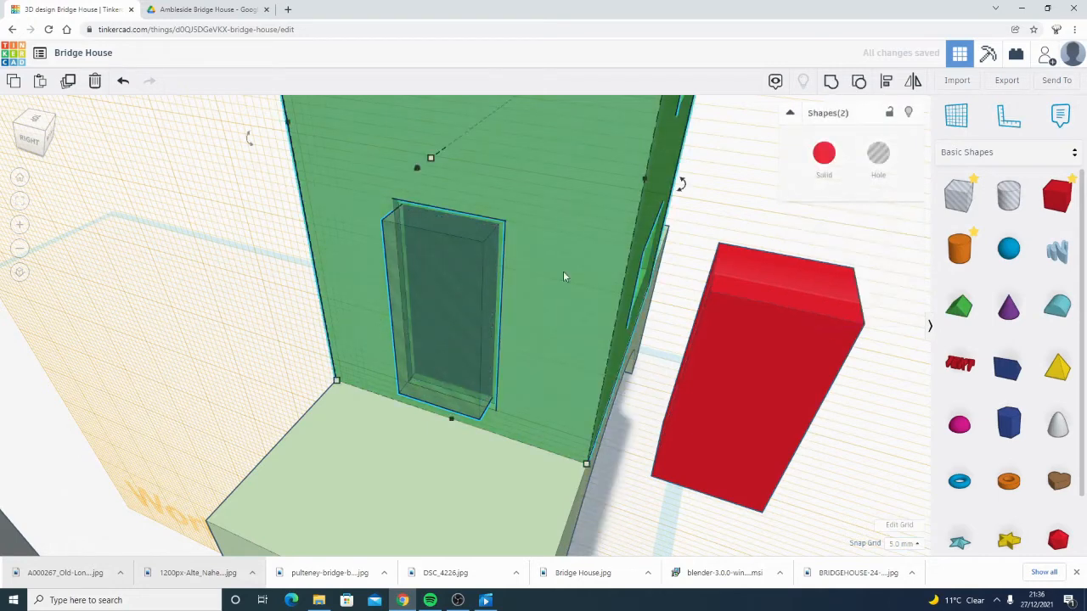
left_click(830, 82)
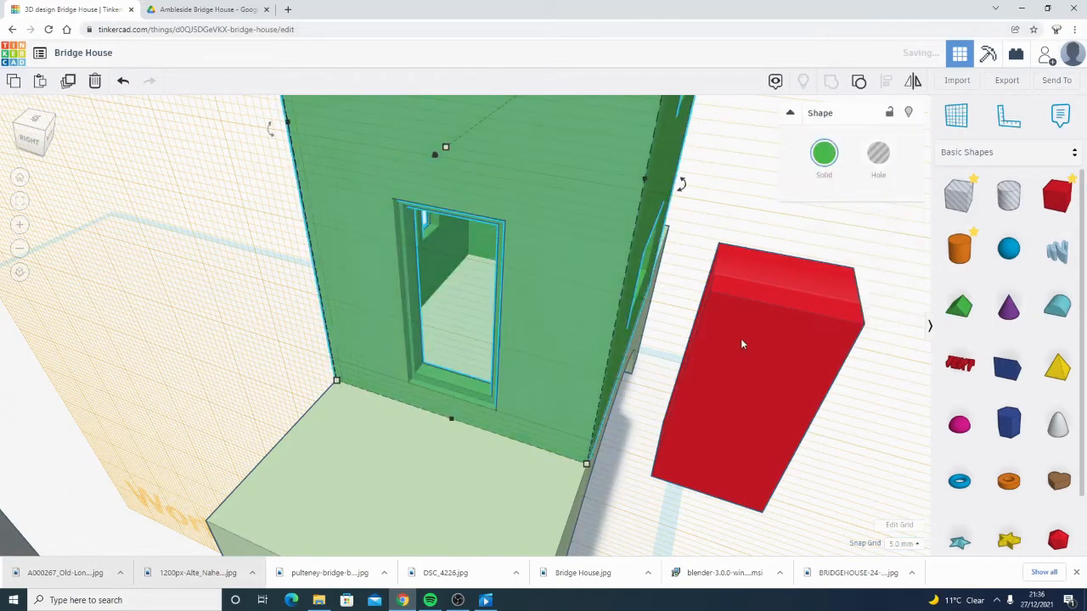
- Thin the solid red door box to 1 mm thick, using a 0.5 mm snap grid for the final adjustment
left_click(740, 344)
right_click_drag(740, 344, 610, 428)
left_click_drag(639, 434, 580, 452)
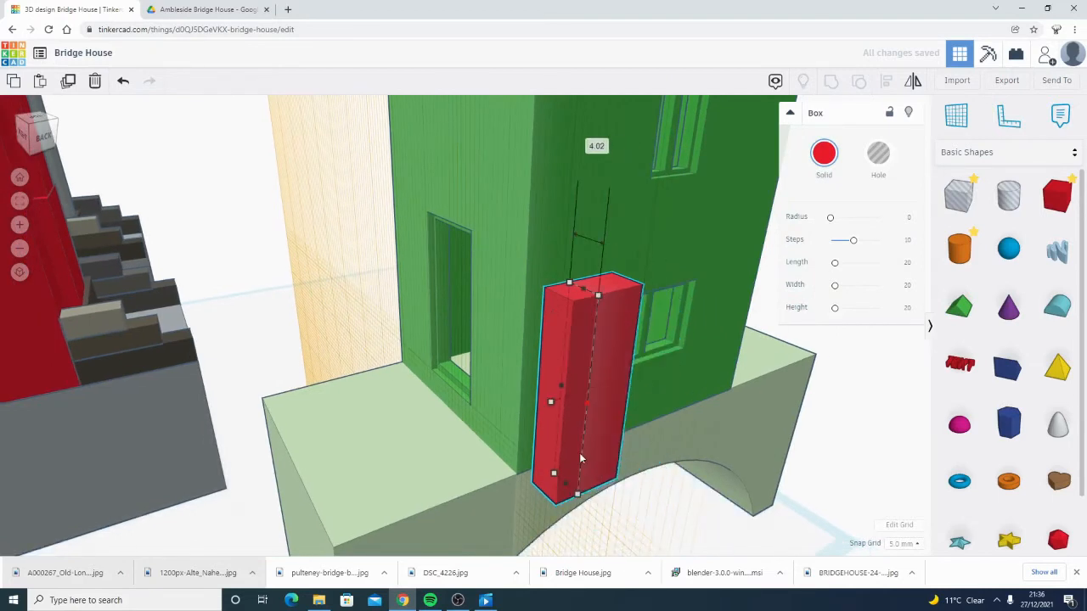
key("ctrl+z")
right_click_drag(695, 451, 691, 451)
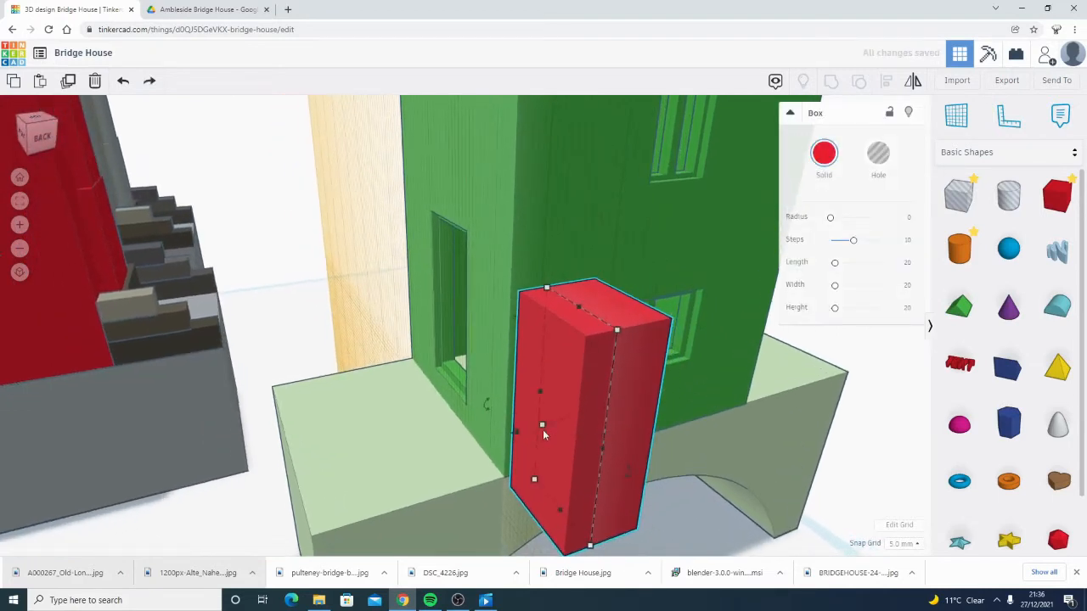
left_click_drag(543, 422, 615, 417)
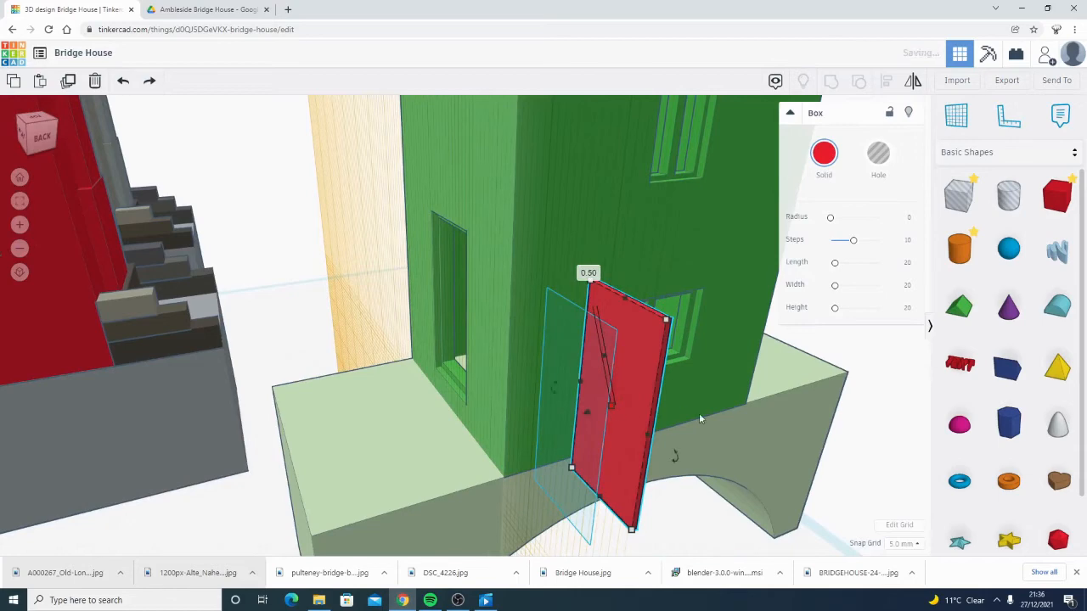
right_click_drag(699, 417, 647, 438)
scroll(641, 429, "up", 3)
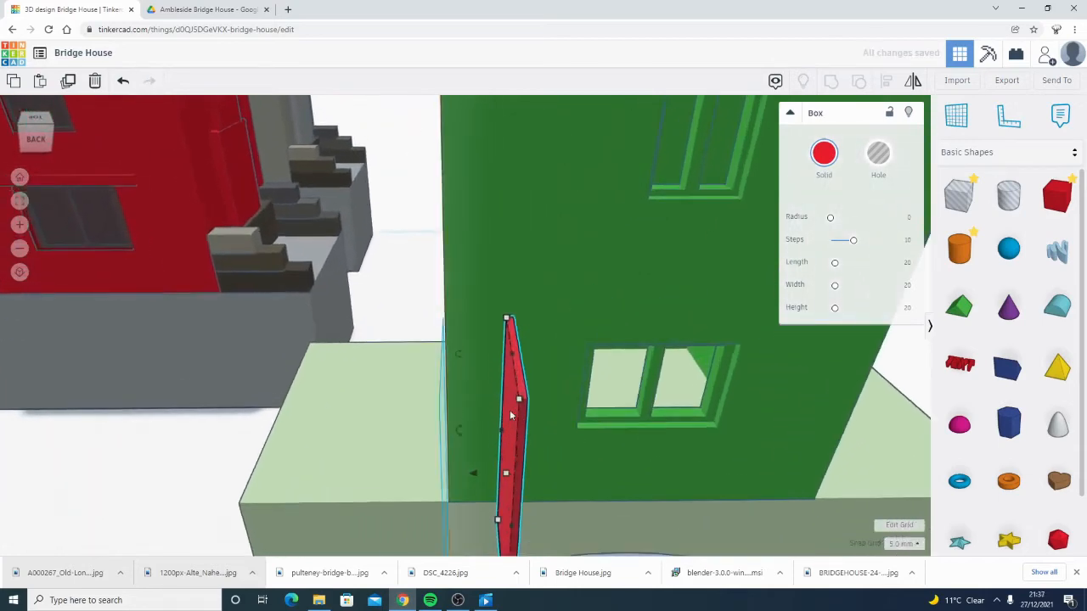
right_click_drag(511, 415, 526, 355)
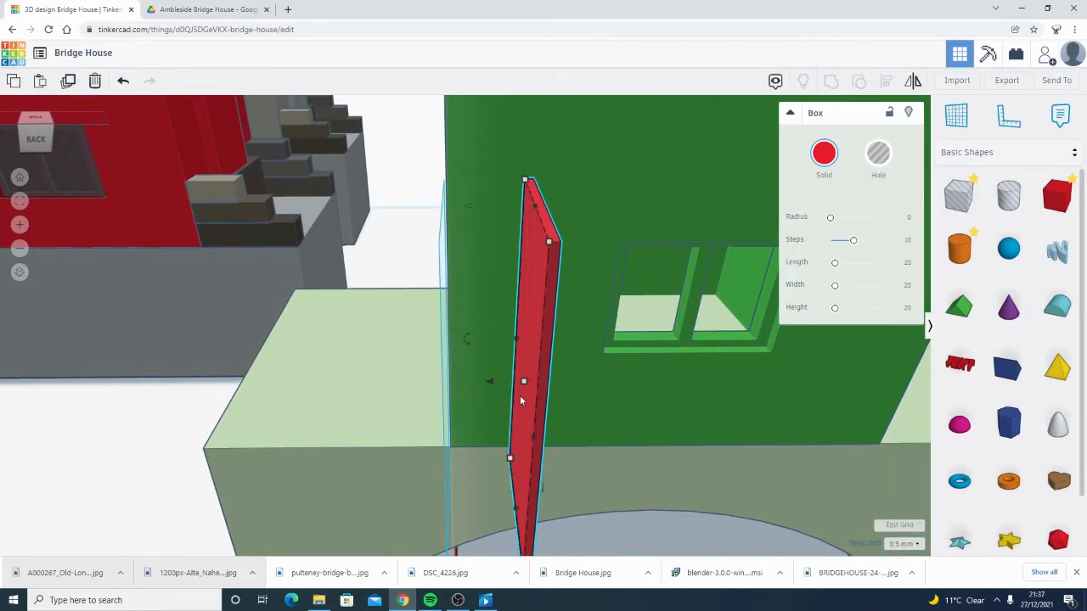
left_click_drag(519, 381, 517, 381)
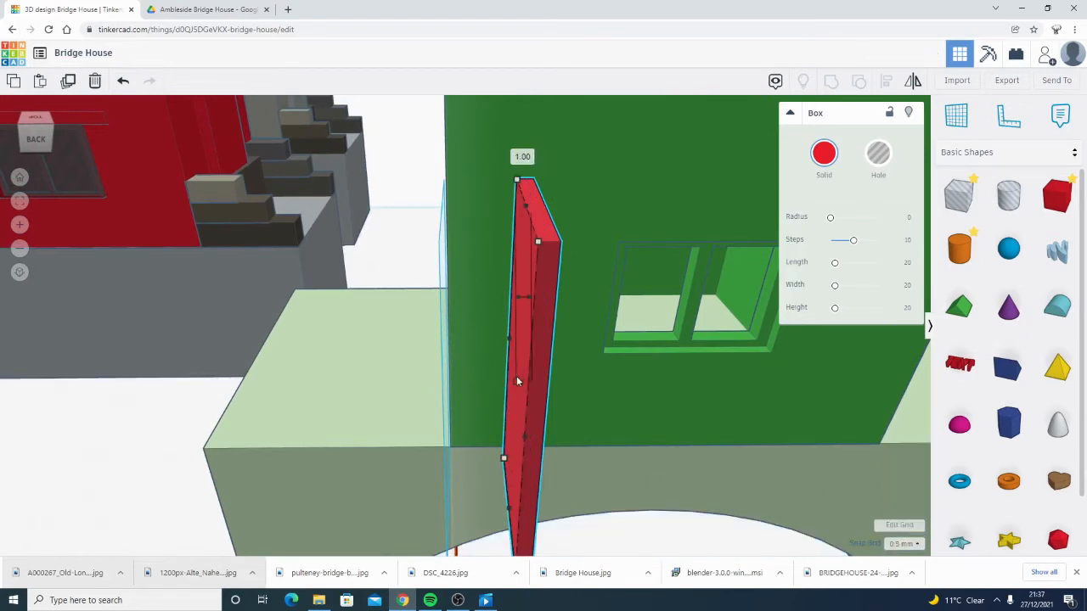
- Set the snap grid to 5 mm and move the red door sideways and up into the doorway opening
right_click_drag(479, 414, 501, 339)
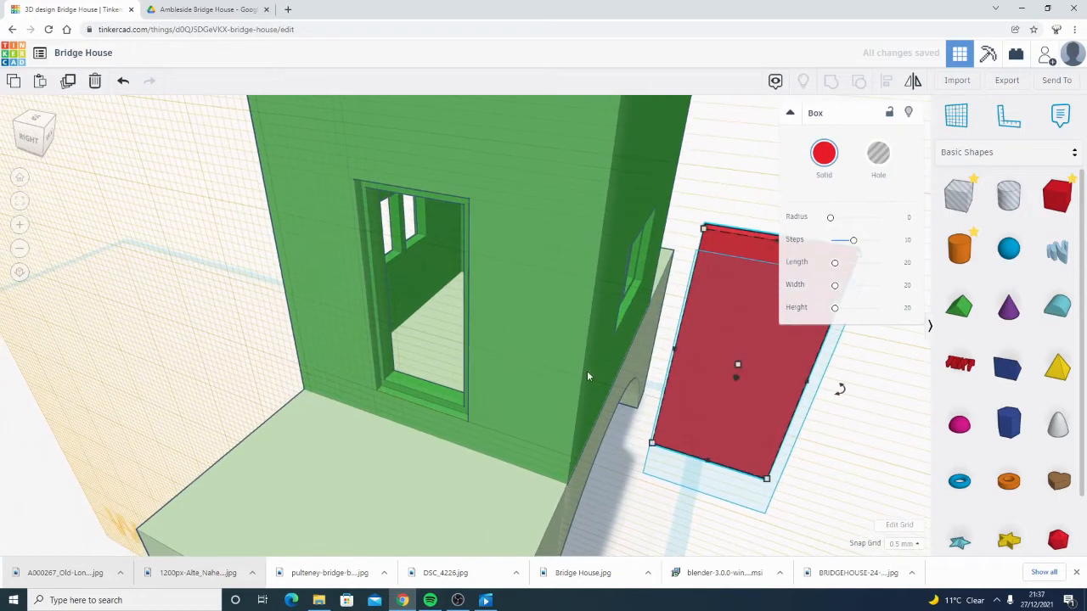
key("Right")
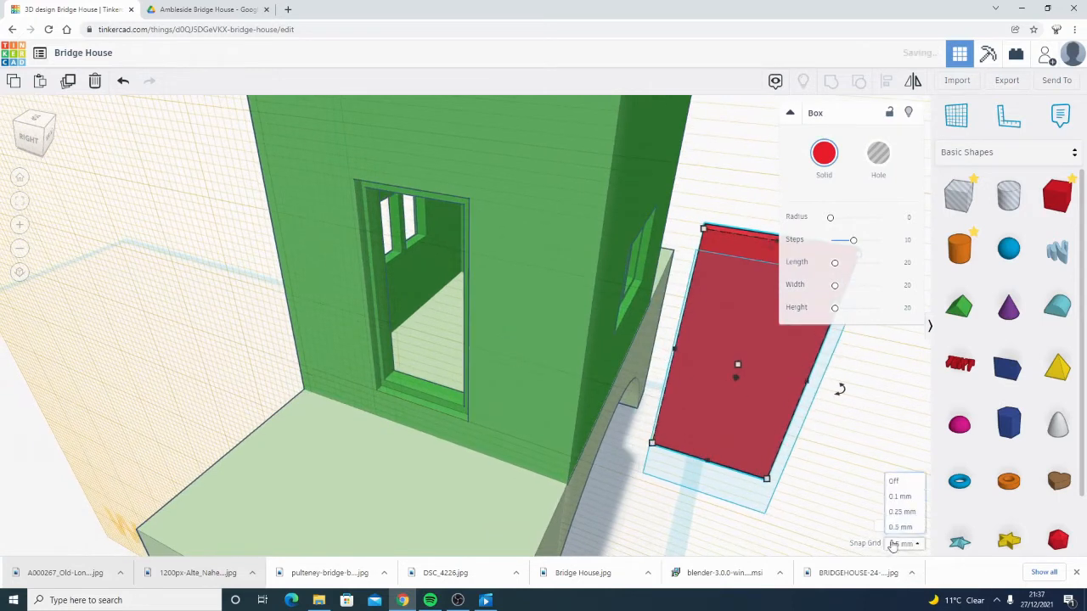
left_click(910, 521)
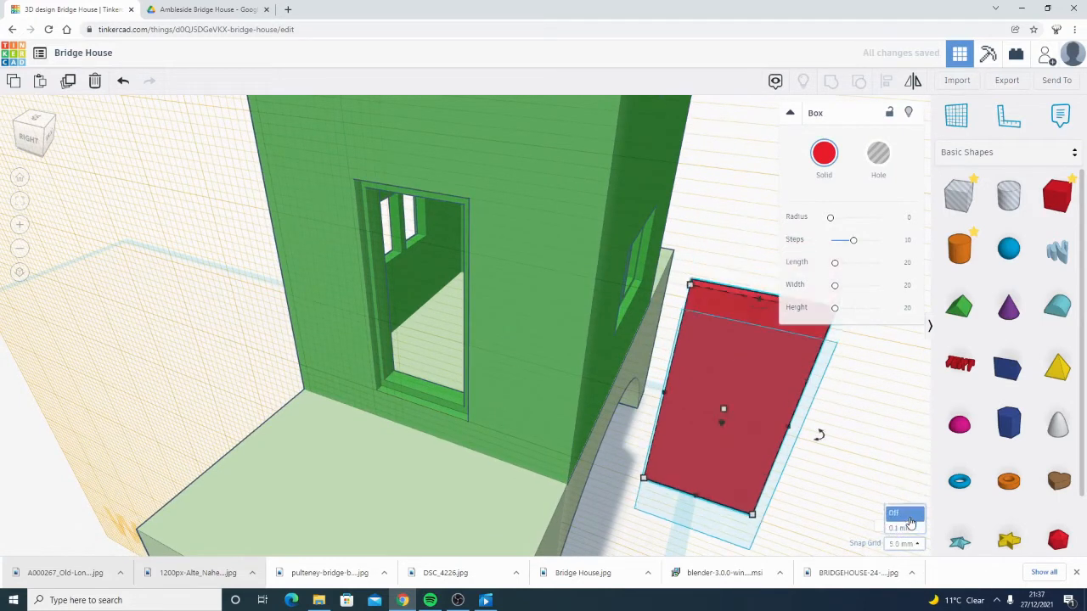
key("Left")
key("Left")
key("Left")
key("Left")
key("Left")
key("Left")
key("Left")
key("Left")
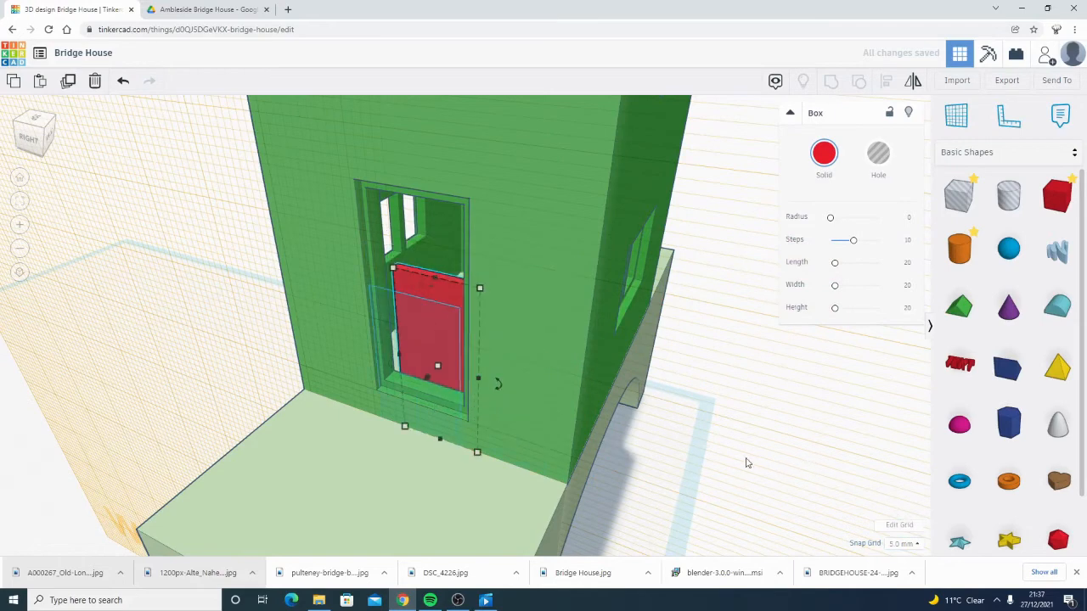
right_click_drag(748, 463, 794, 431)
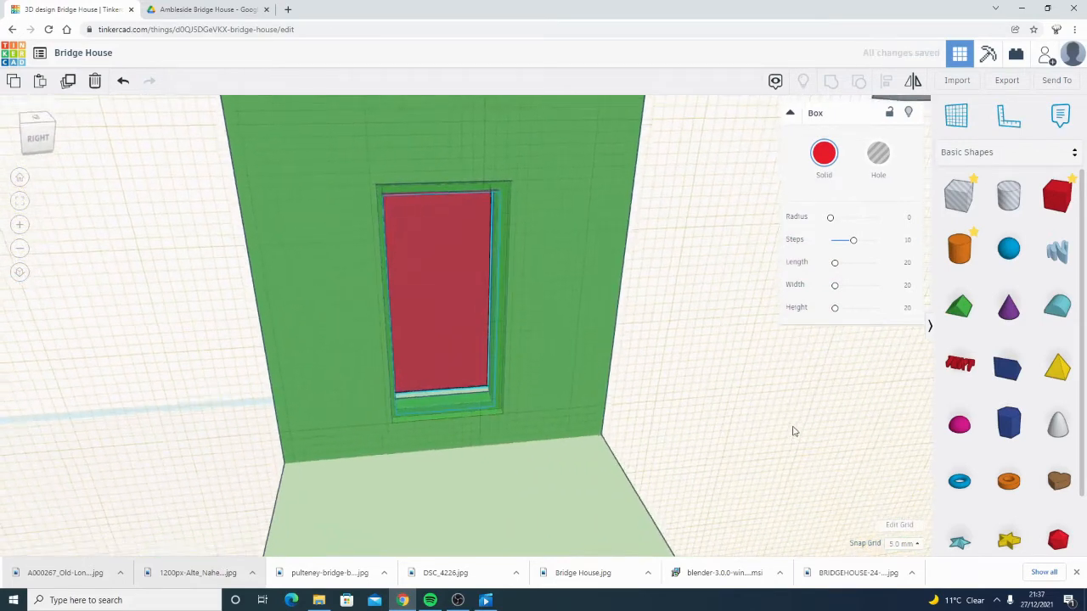
- Place a workplane on the sill of the door recess and drop the red door onto it
left_click(952, 126)
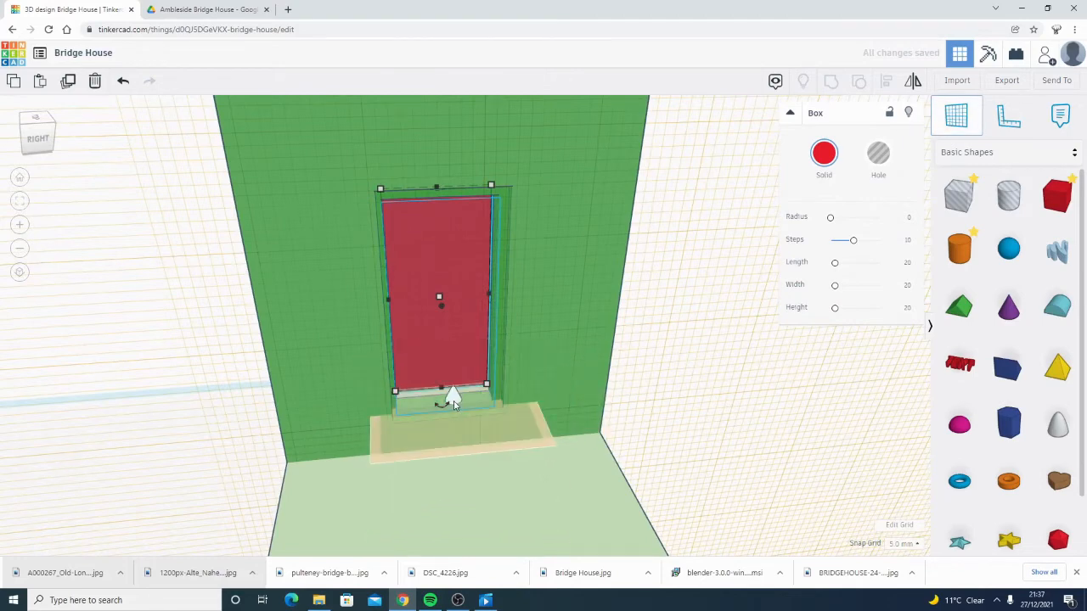
left_click(454, 400)
right_click_drag(463, 417, 850, 535)
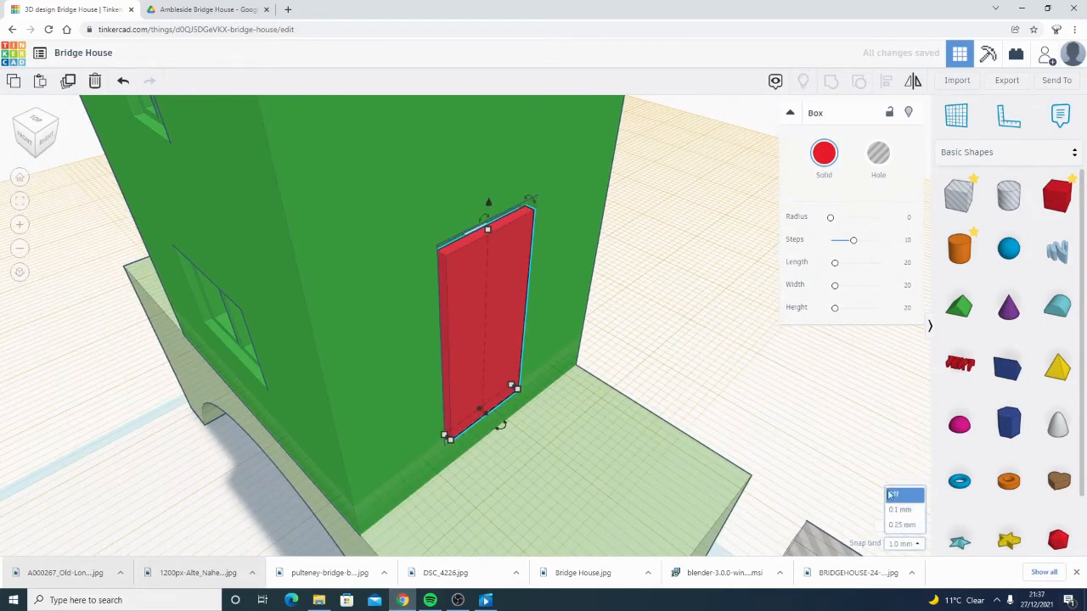
- Rotate the red door about its vertical axis so it stands ajar in the doorway, and deselect it
right_click_drag(841, 497, 442, 356)
middle_click_drag(526, 340, 558, 384)
scroll(463, 391, "up", 3)
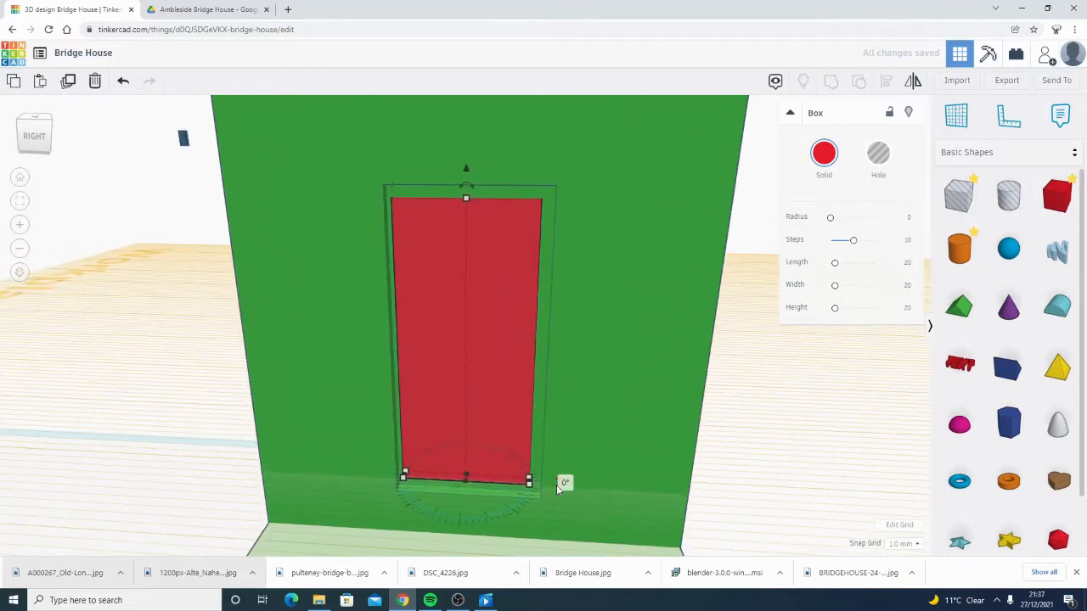
left_click_drag(556, 485, 523, 493)
scroll(462, 374, "up", 3)
right_click_drag(523, 493, 568, 458)
scroll(570, 451, "up", 2)
middle_click_drag(581, 344, 561, 287)
scroll(528, 414, "up", 2)
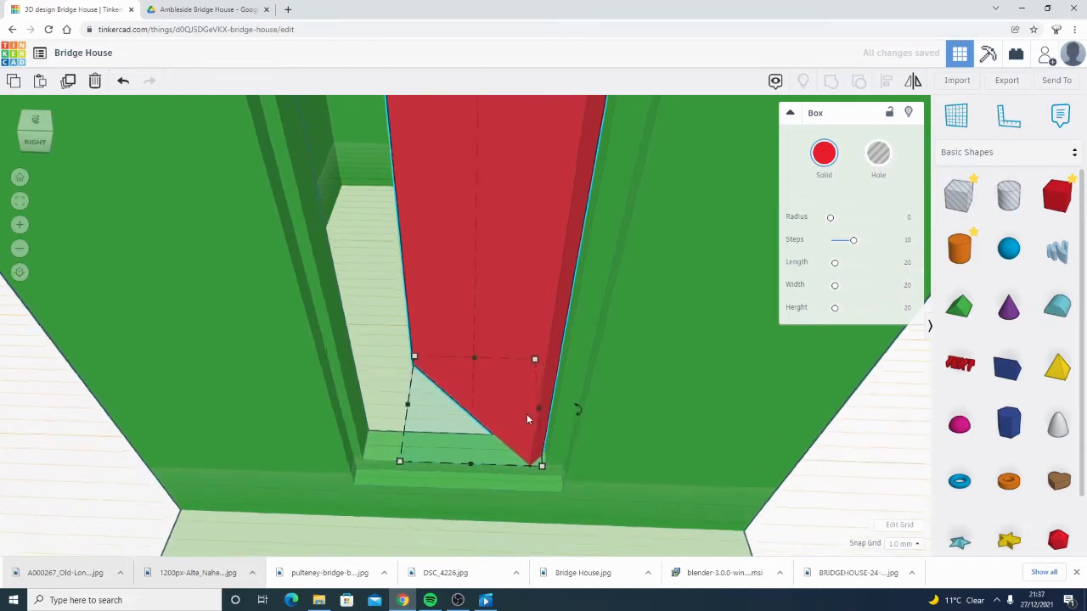
left_click(892, 509)
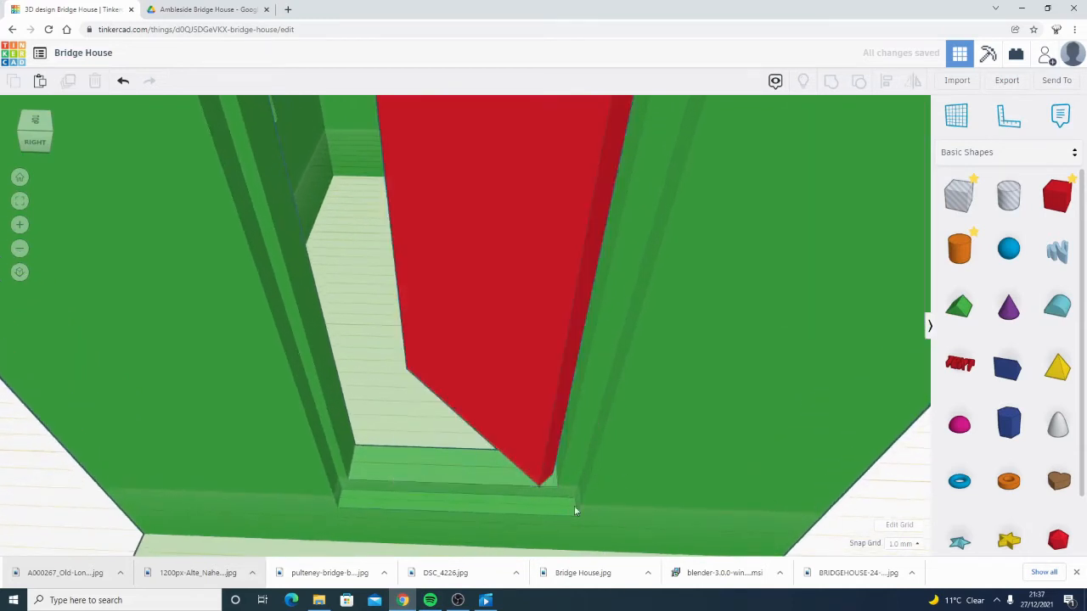
- Place the workplane on the bridge deck in front of the house, and look closely at the open door
right_click_drag(575, 509, 381, 454)
scroll(382, 459, "down", 3)
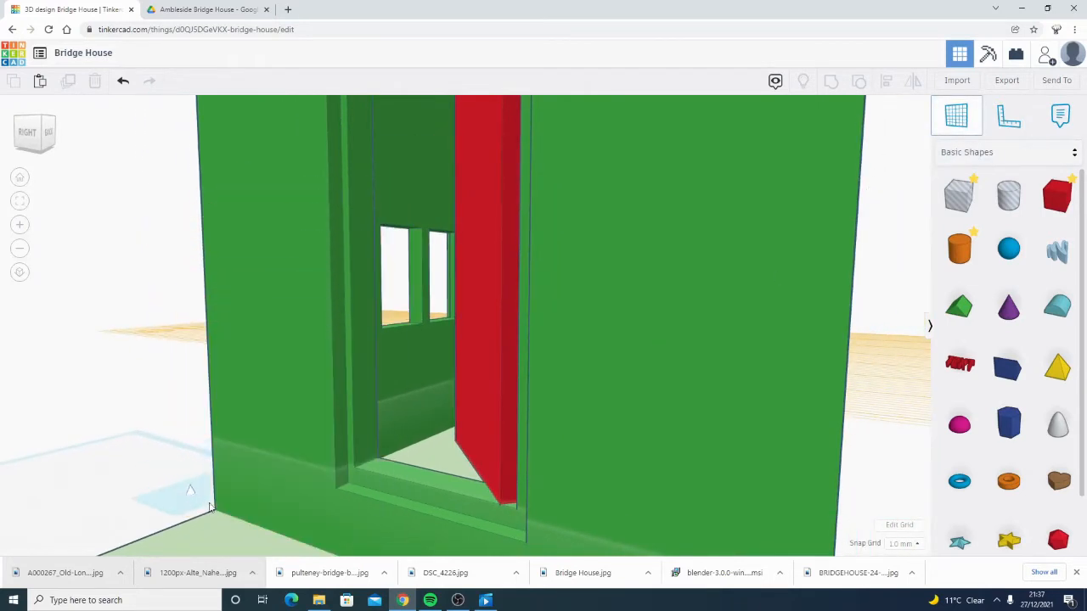
left_click(256, 543)
scroll(430, 378, "up", 5)
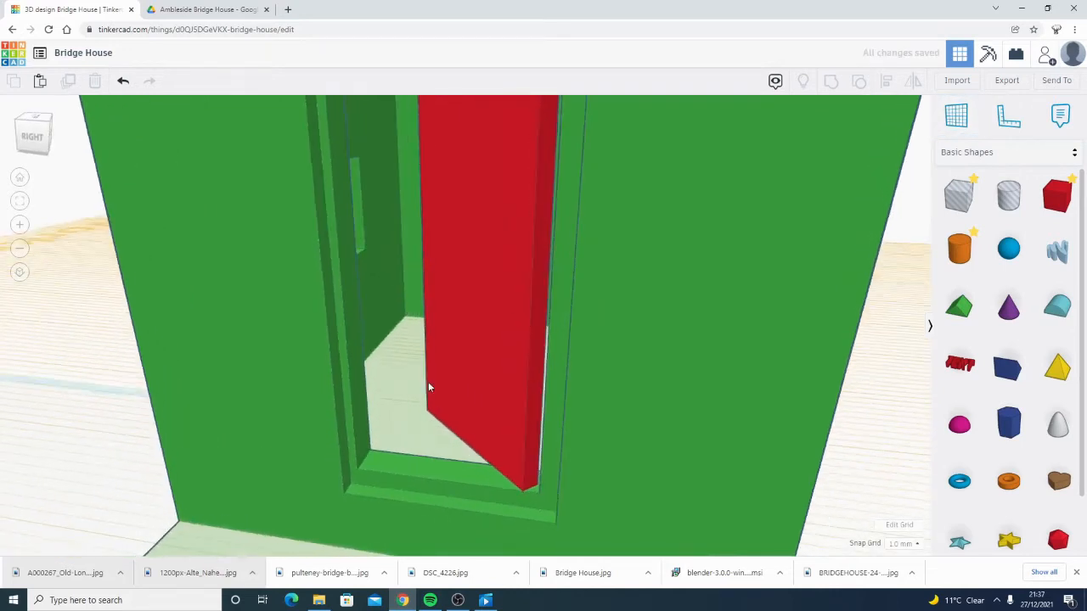
scroll(431, 378, "up", 5)
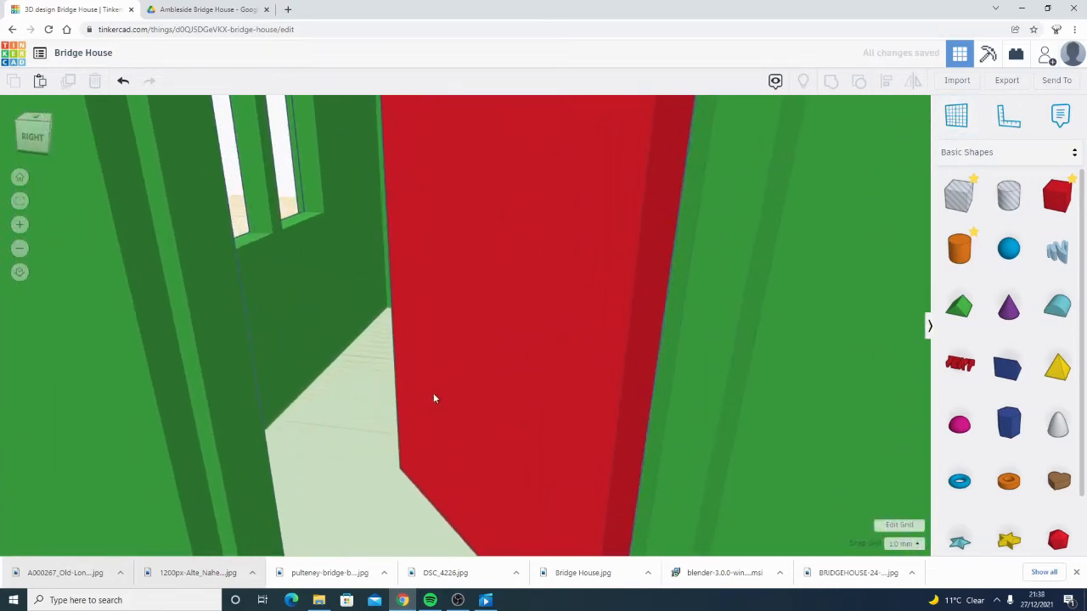
- Look at the open door from inside and outside the house, and undo its rotation and the last workplane placement
right_click_drag(430, 391, 536, 457)
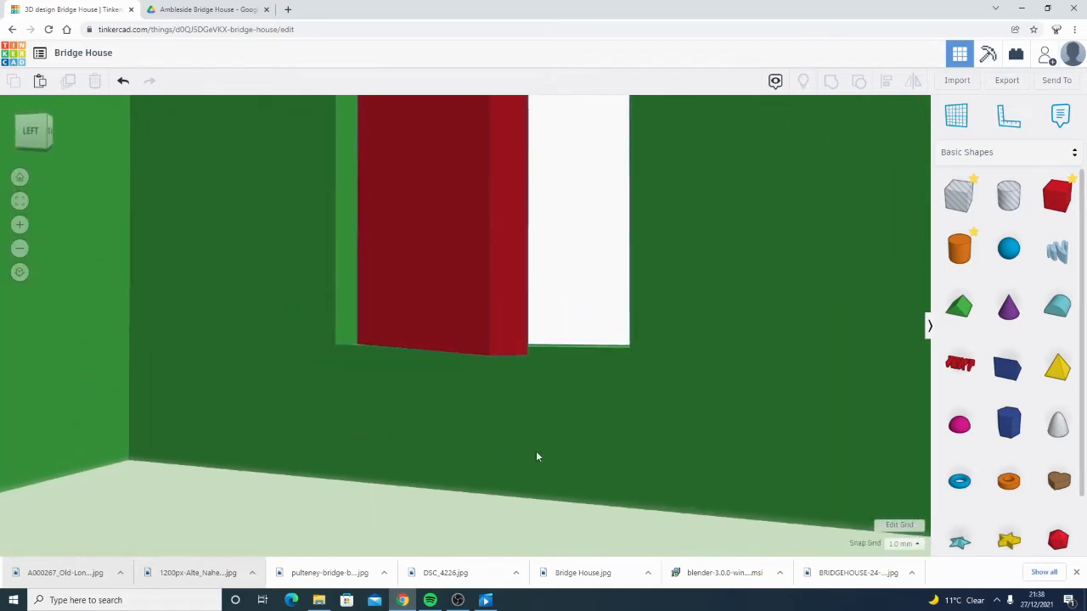
right_click_drag(478, 402, 604, 312)
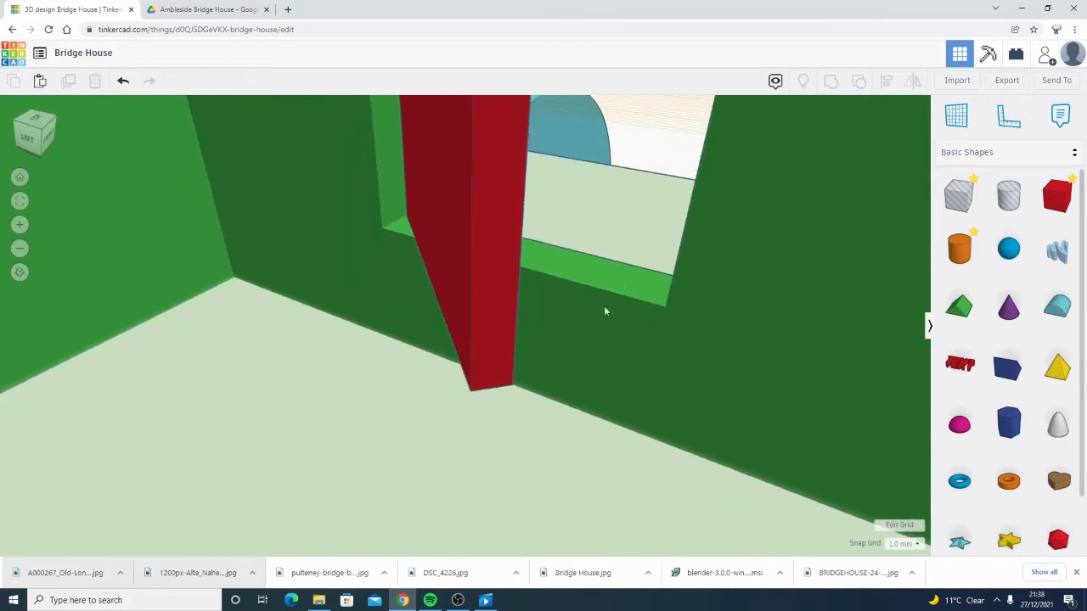
right_click_drag(750, 324, 476, 264)
scroll(477, 230, "down", 2)
scroll(476, 255, "up", 4)
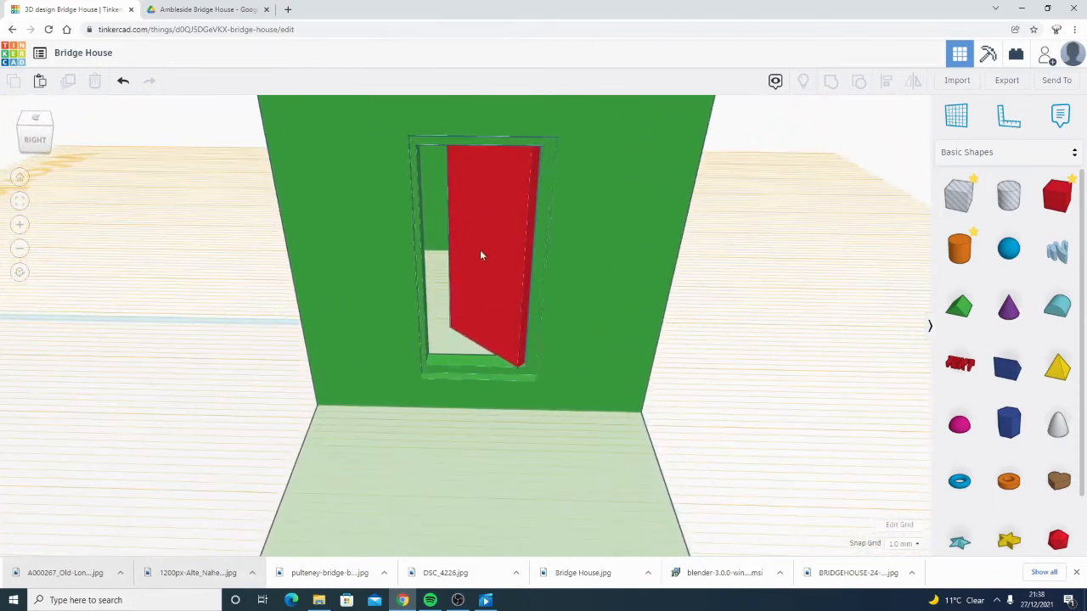
scroll(507, 334, "up", 5)
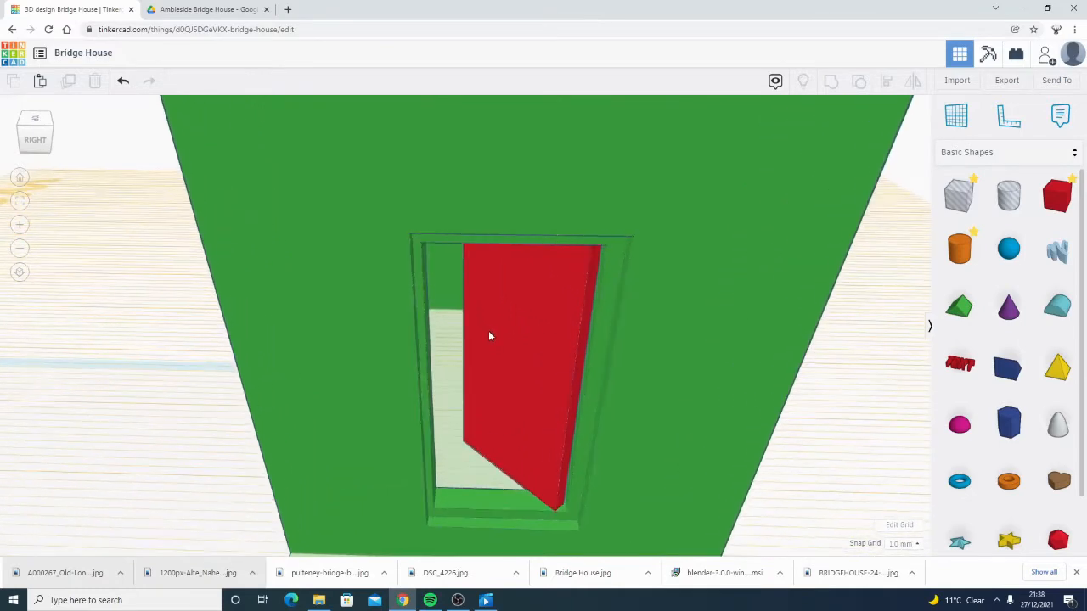
scroll(510, 369, "down", 4)
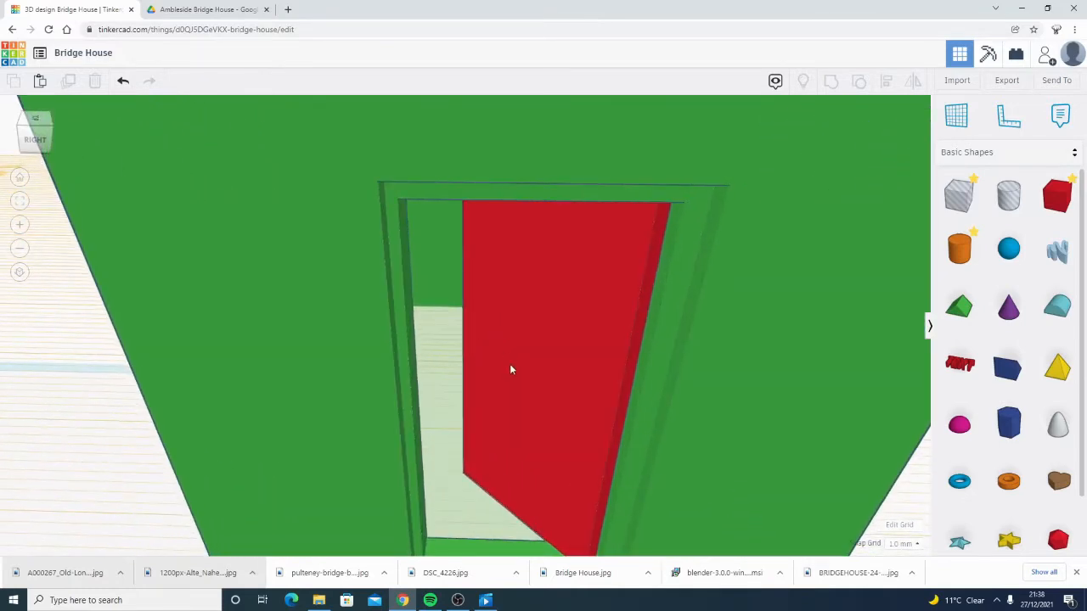
key("ctrl+z")
key("ctrl+z")
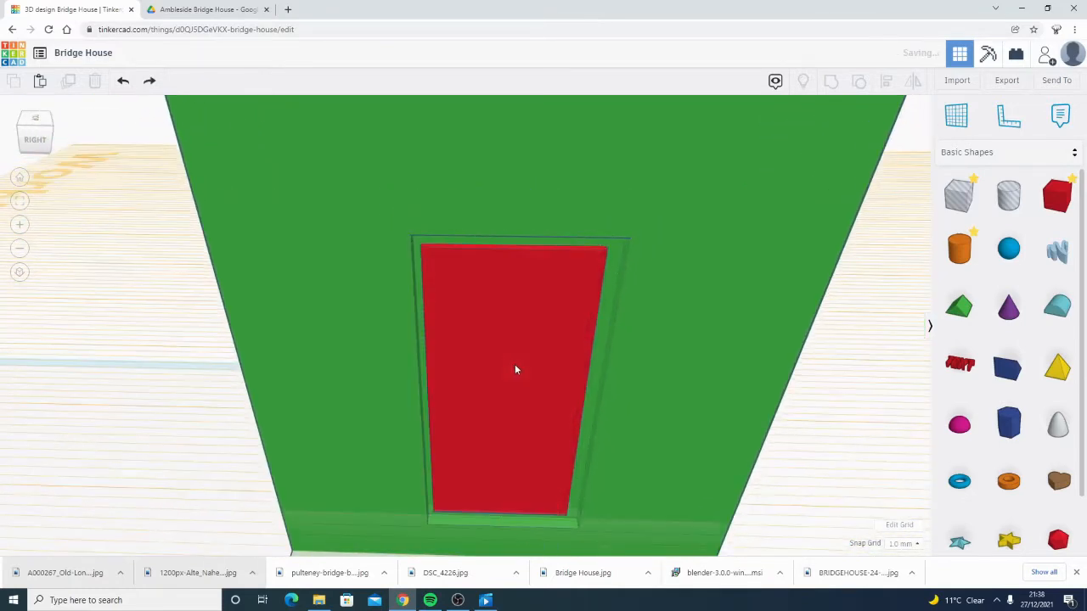
- Place a workplane on the outer face of the closed red door
scroll(498, 378, "up", 3)
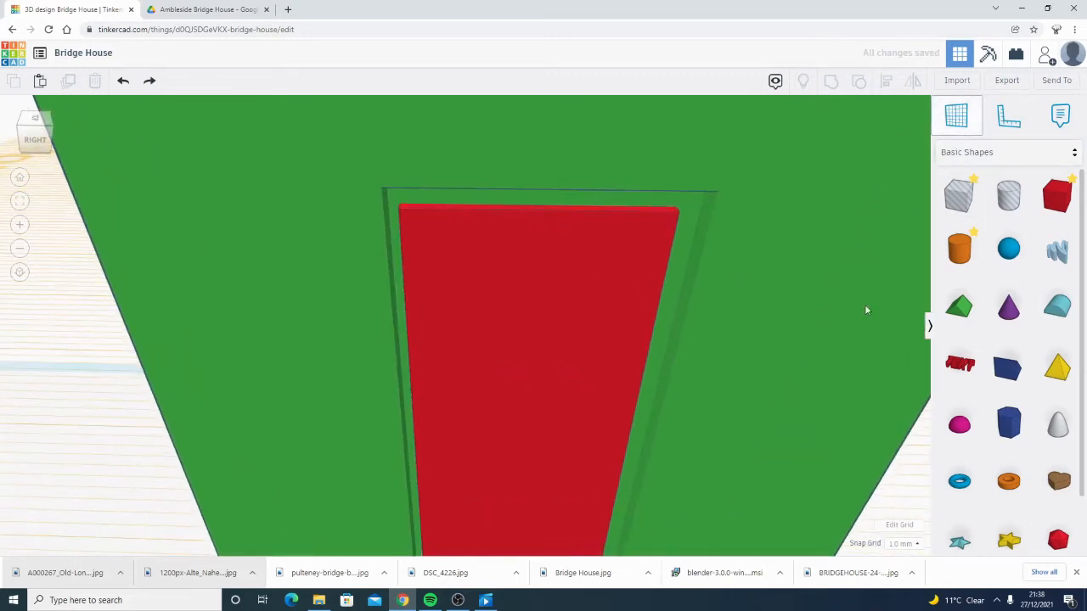
left_click(504, 438)
scroll(560, 414, "up", 3)
right_click_drag(568, 411, 559, 360)
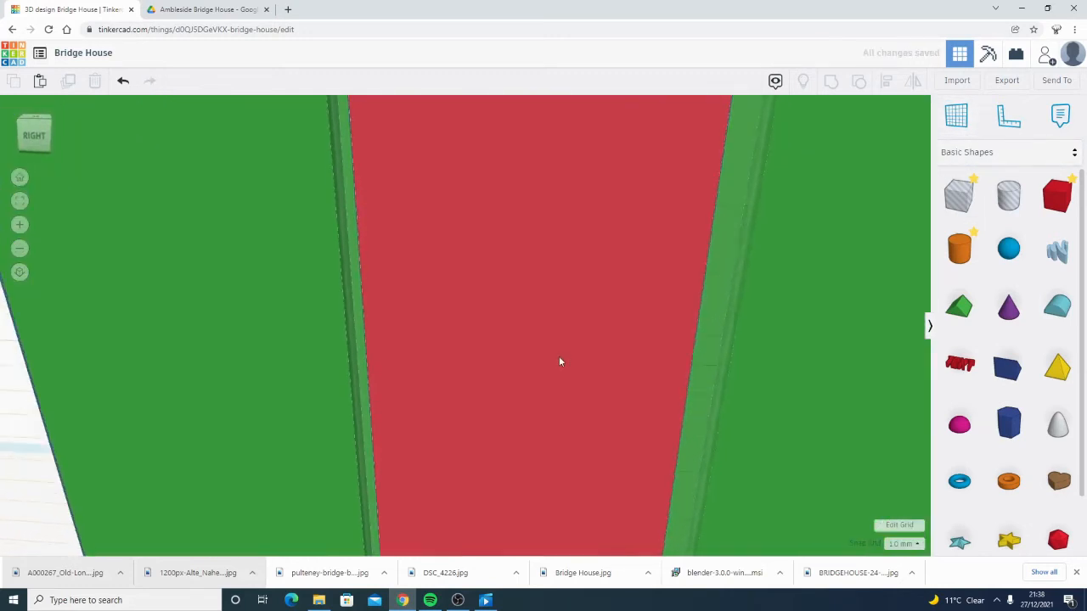
scroll(550, 357, "down", 4)
scroll(513, 286, "up", 2)
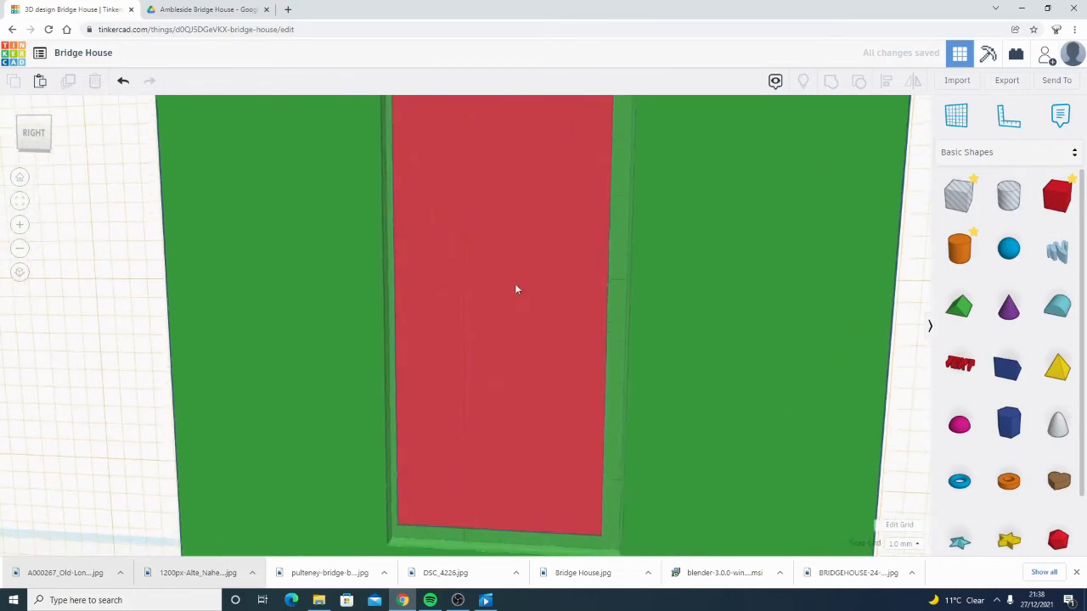
middle_click_drag(514, 285, 520, 381)
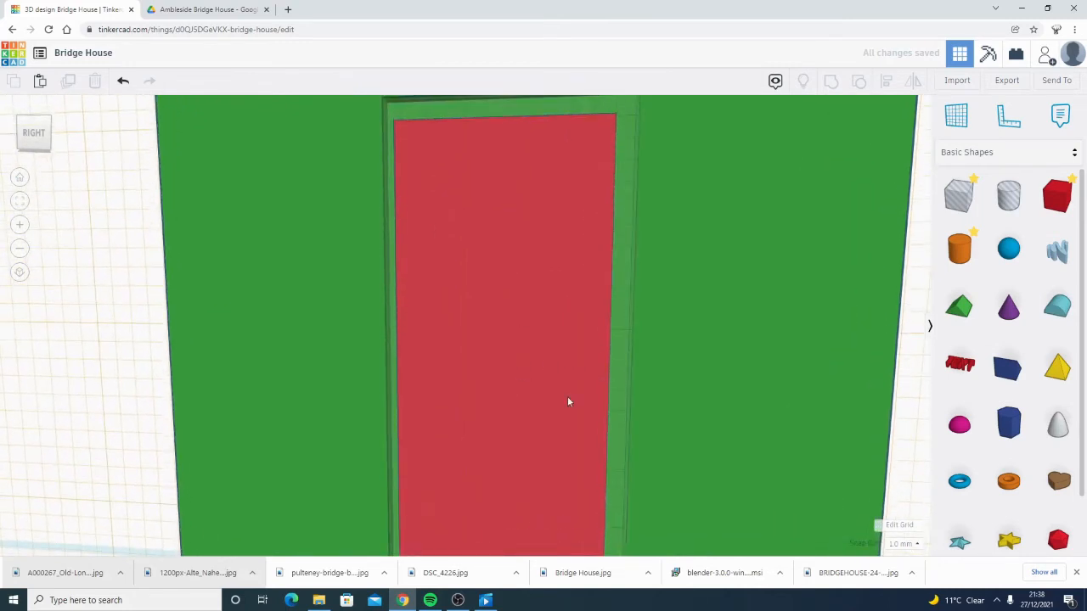
right_click_drag(567, 402, 338, 386)
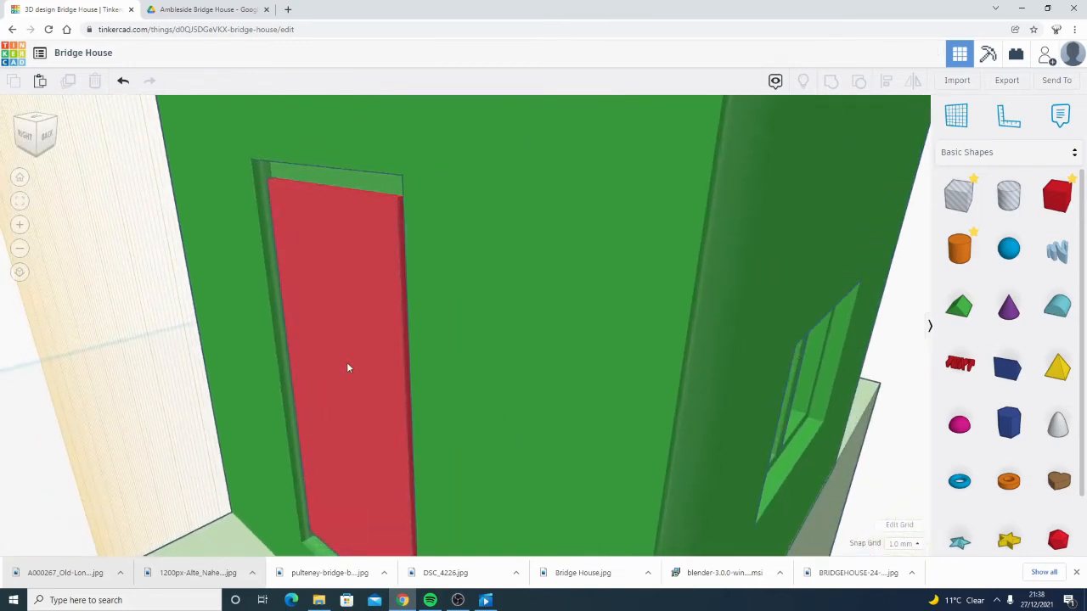
- Duplicate the red door, pull the copy 1 mm out from the door face, and scale it down proportionally to a handle about 2.84 mm tall
left_click(347, 367)
left_click_drag(321, 413, 292, 424)
key("ctrl+z")
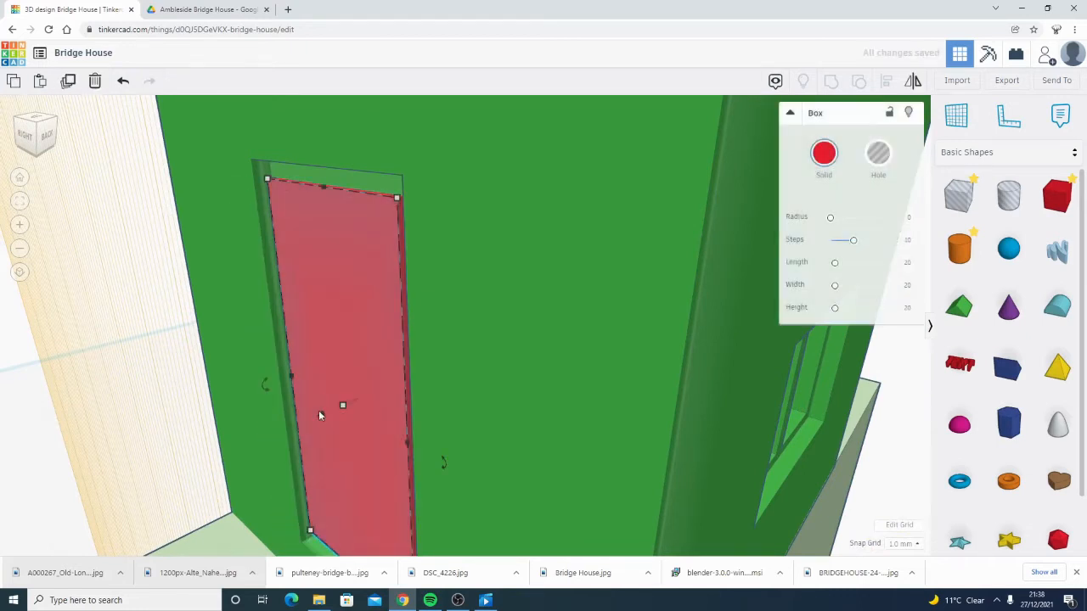
left_click_drag(318, 414, 305, 417)
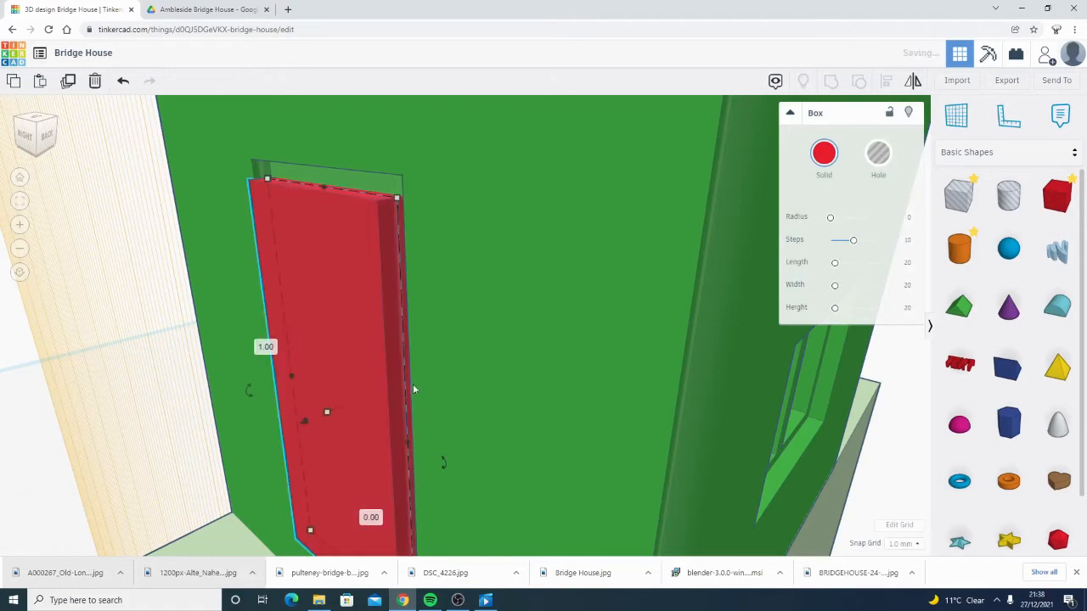
right_click_drag(442, 461, 489, 357)
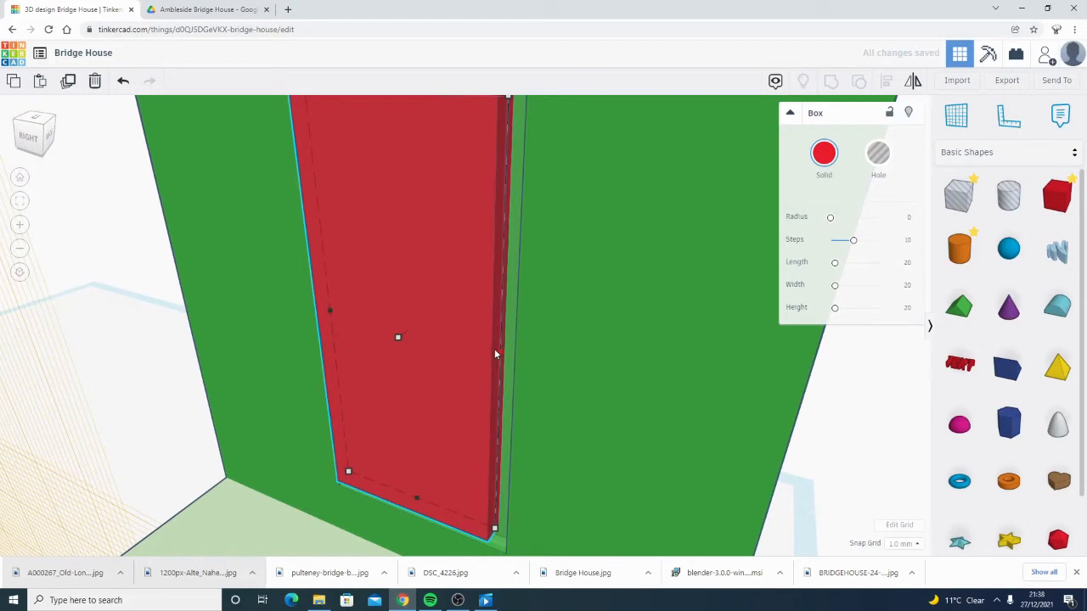
right_click_drag(496, 354, 415, 340)
right_click_drag(430, 299, 504, 254)
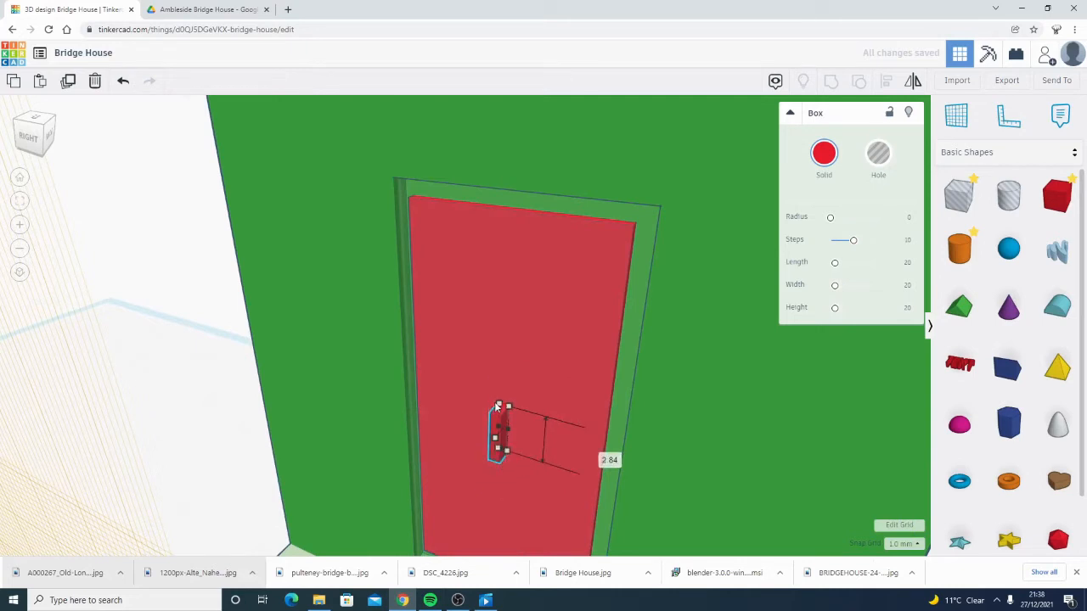
- Move the small handle box sideways across the door to the edge opposite the hinge
right_click_drag(509, 350, 570, 356)
left_click_drag(571, 356, 524, 338)
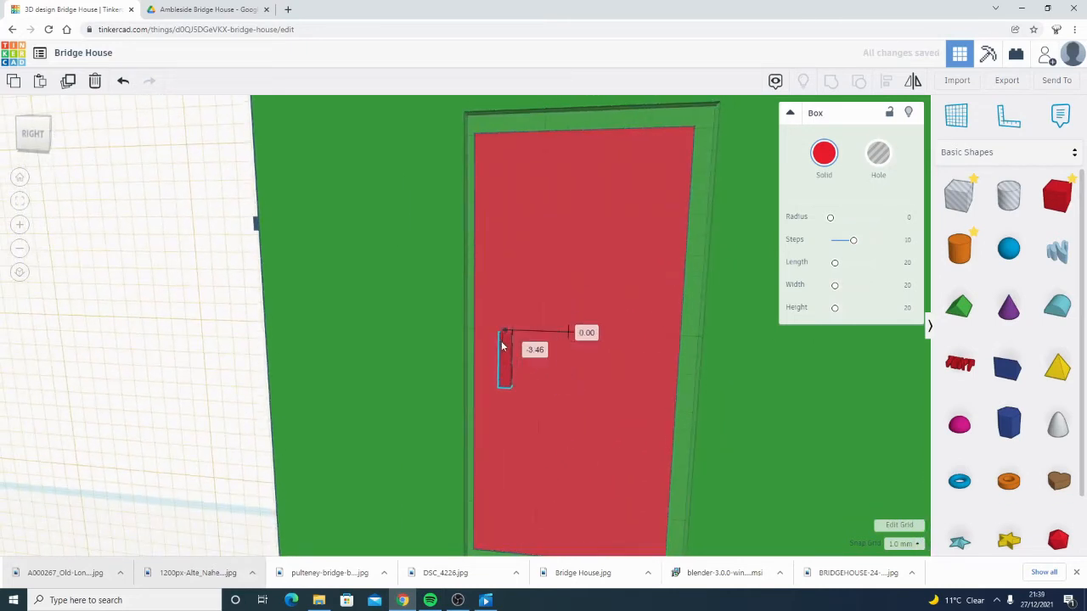
right_click_drag(559, 262, 473, 402)
left_click(394, 378)
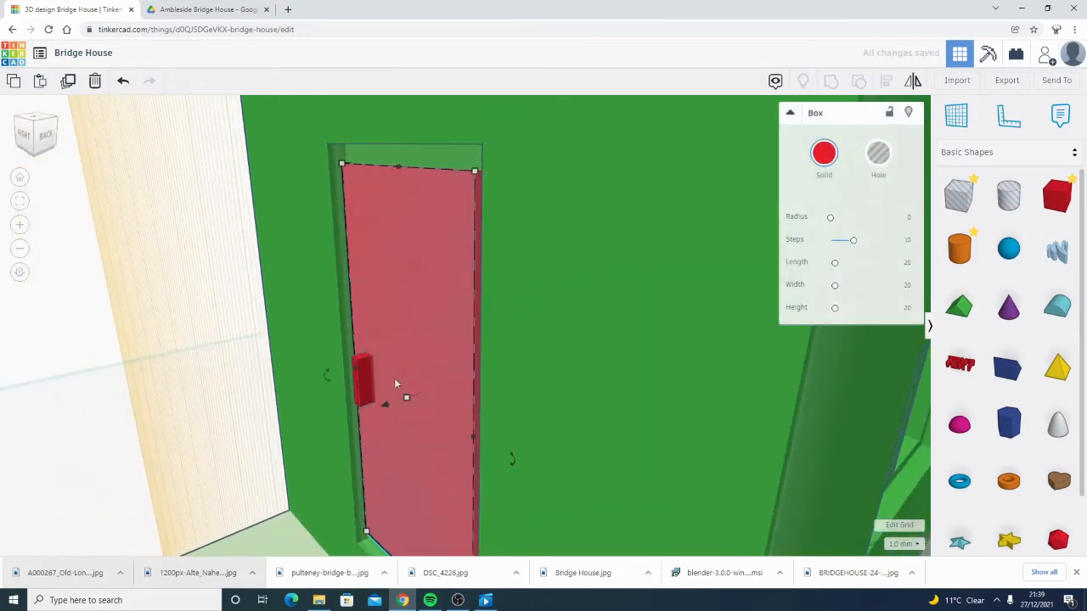
- Duplicate the handle box as a hole, set the snap grid to 0.1 mm, and scale the hole proportionally to about 2.43 mm tall
scroll(386, 381, "up", 5)
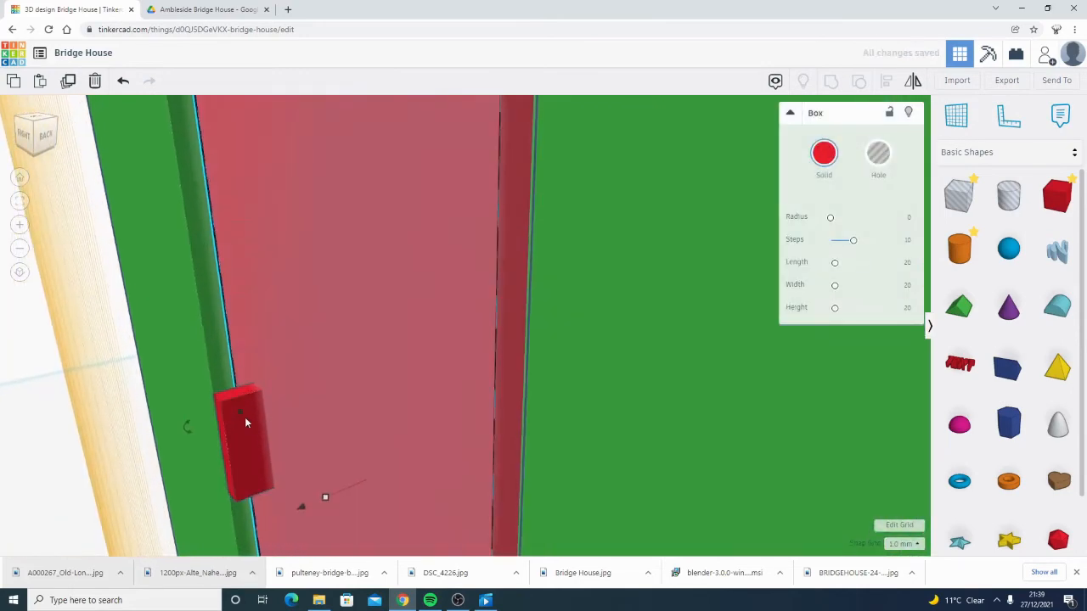
left_click(248, 429)
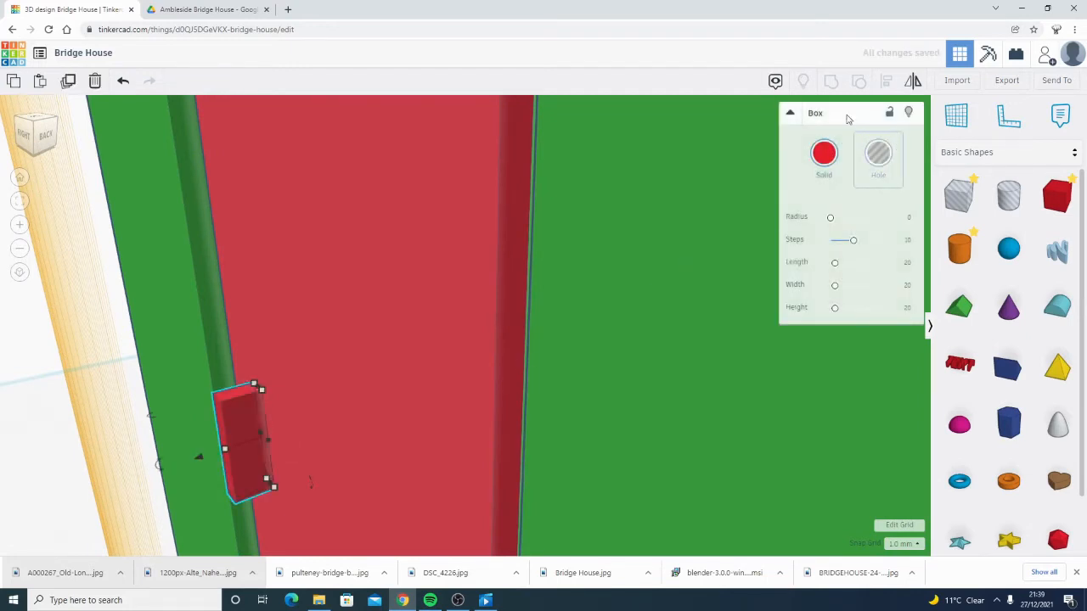
left_click(902, 544)
left_click(898, 446)
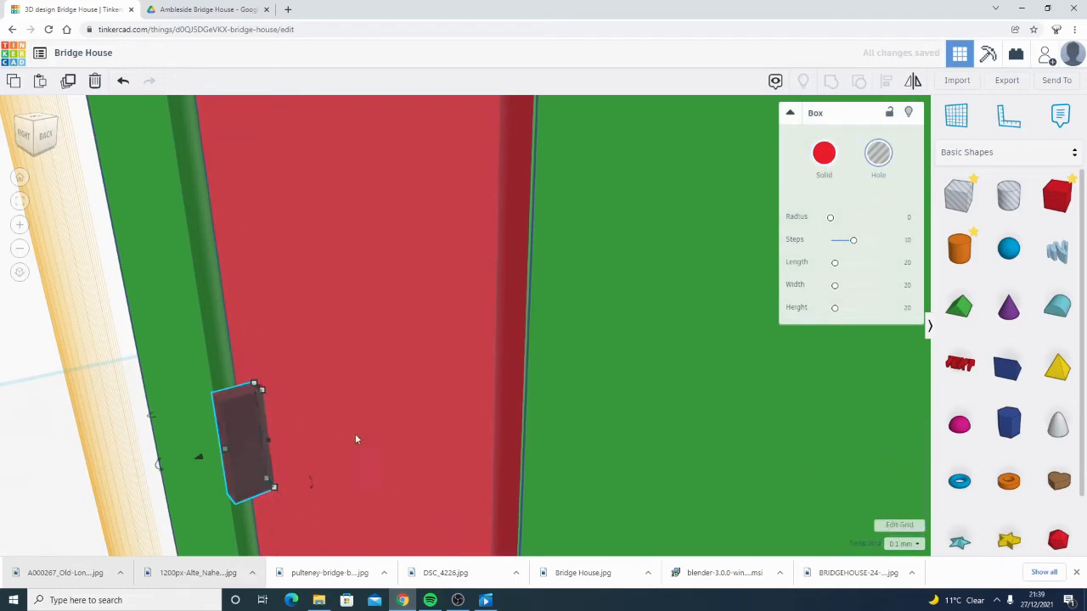
right_click_drag(355, 439, 393, 422)
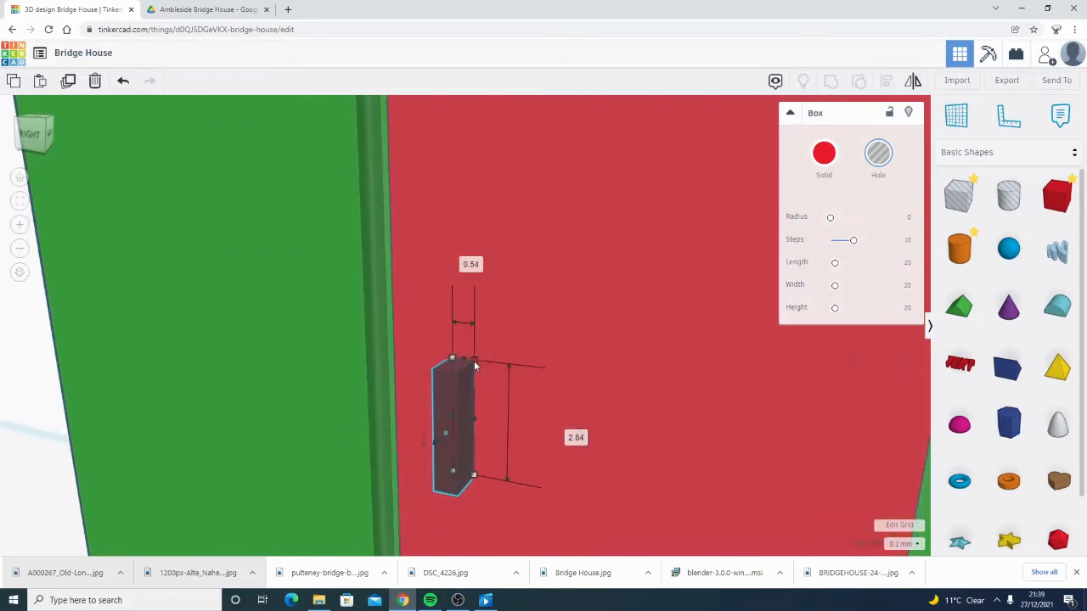
left_click_drag(472, 370, 472, 372, "shift")
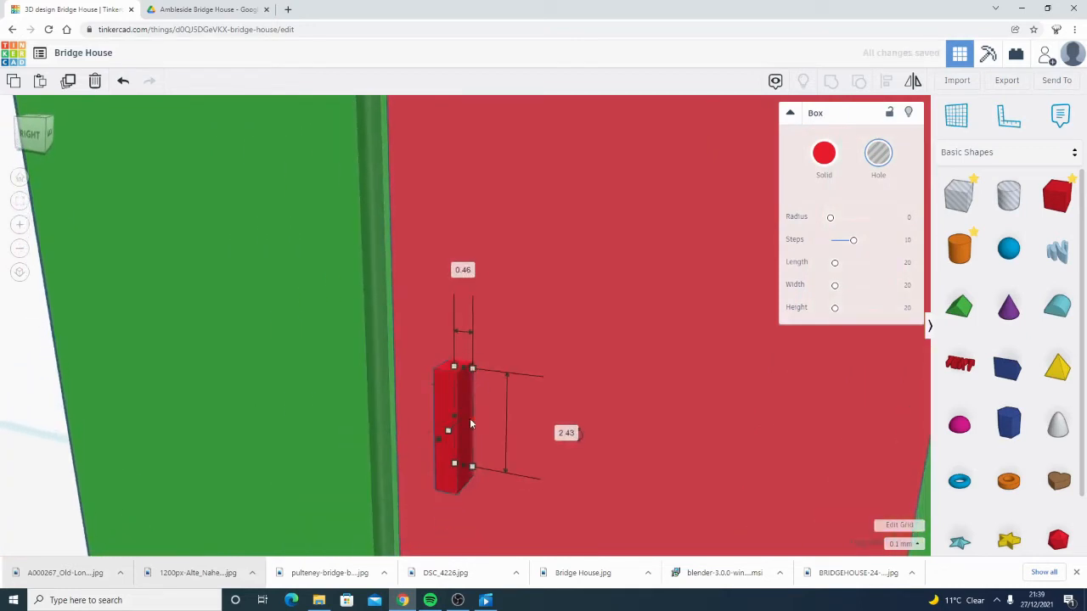
- Widen the hole box beyond both sides of the handle and scale it proportionally to about 0.95 by 1.84 mm
left_click_drag(469, 418, 486, 420)
right_click_drag(486, 420, 545, 478)
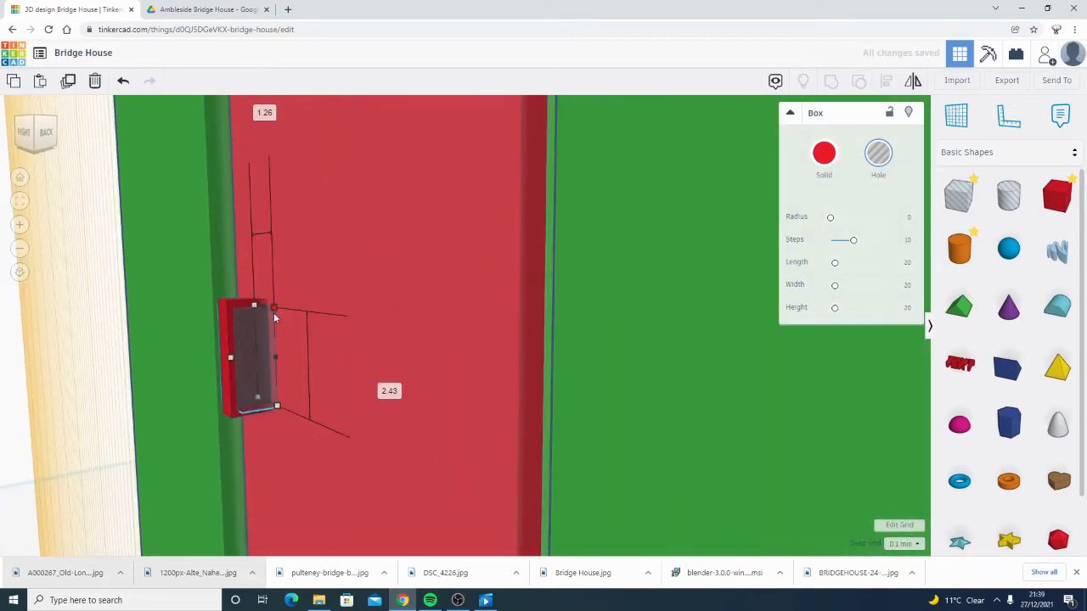
left_click_drag(275, 322, 272, 327, "shift")
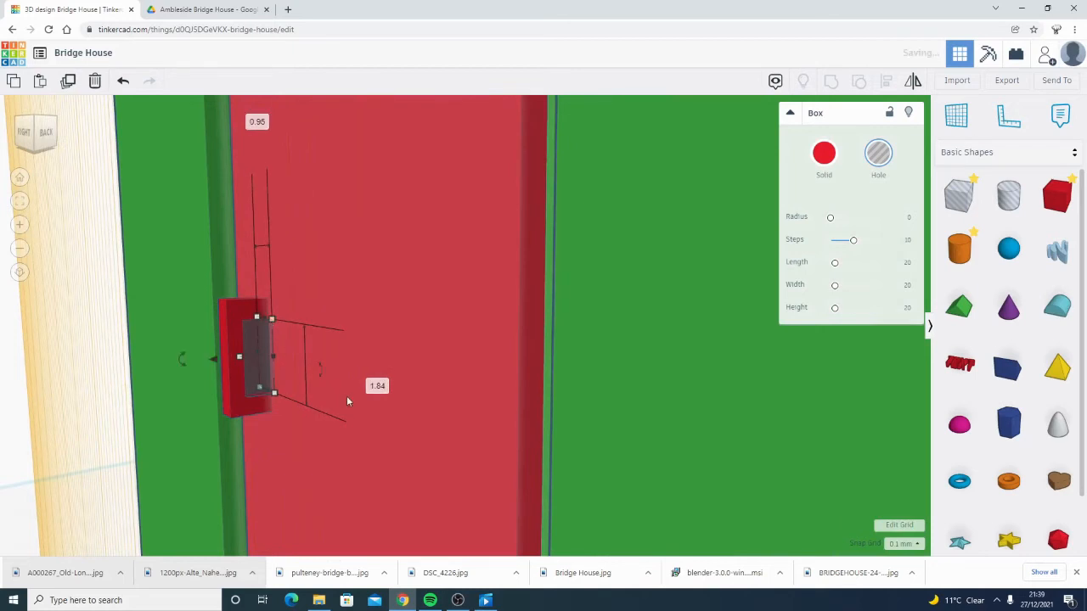
- Group the red door, the handle and the hole box to cut the grip opening out of the handle
right_click_drag(346, 401, 456, 408)
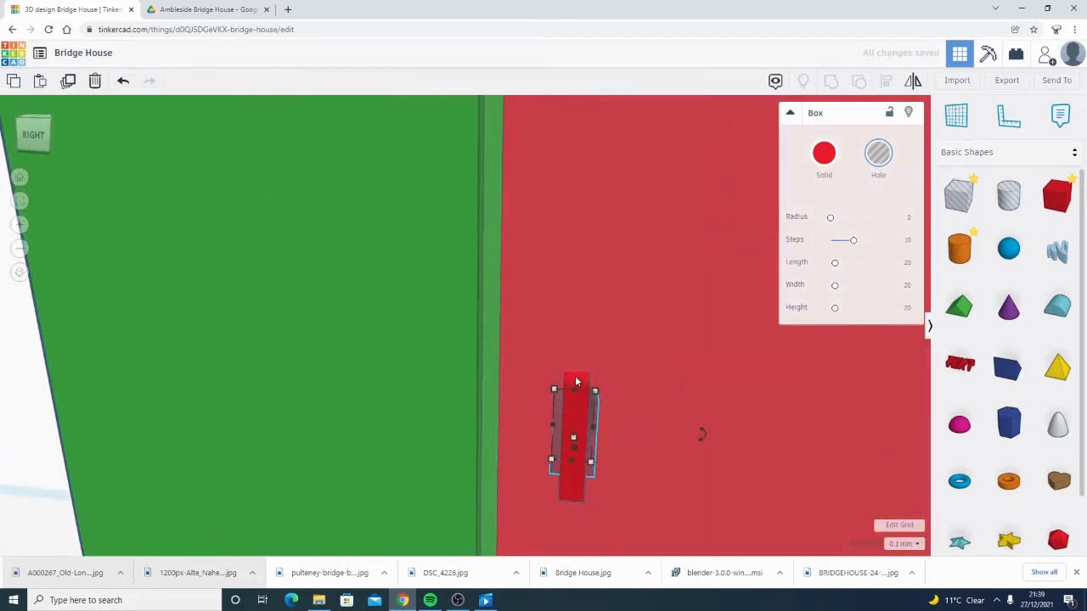
key("ctrl+a")
right_click_drag(719, 365, 648, 389)
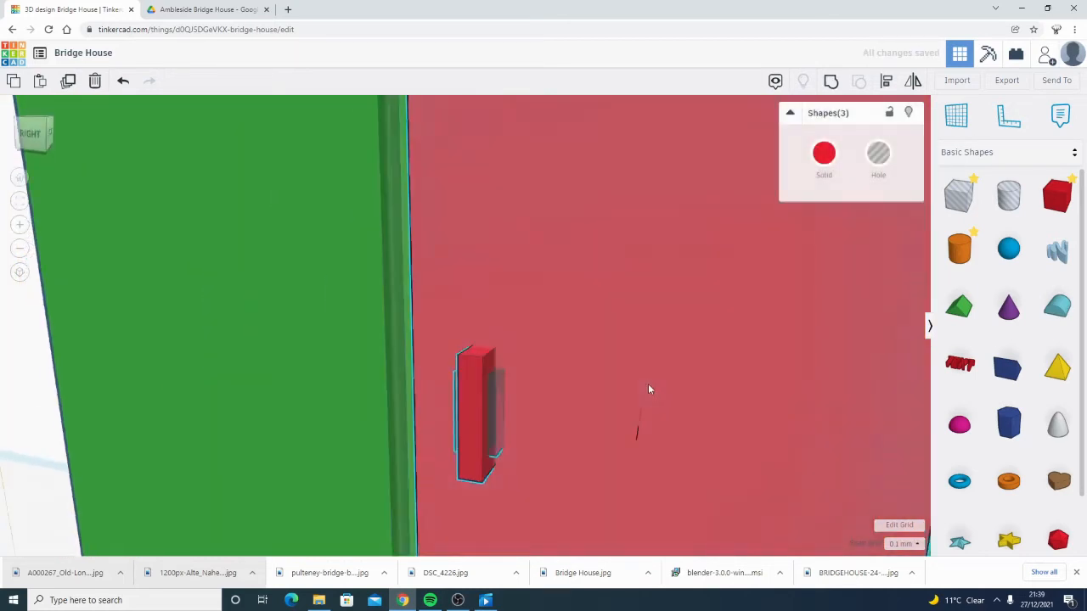
key("Delete")
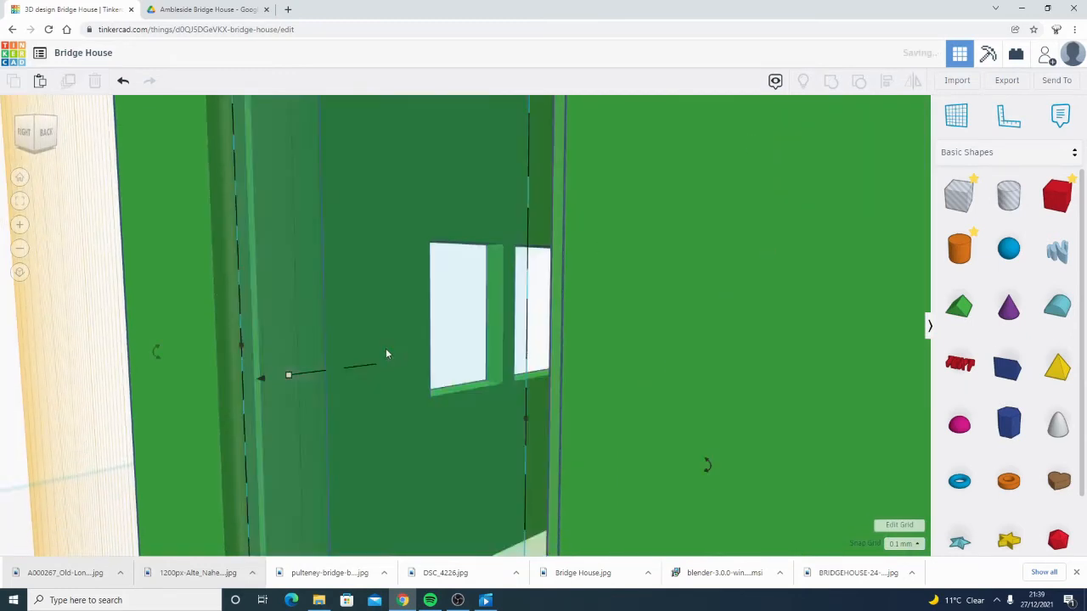
key("ctrl+z")
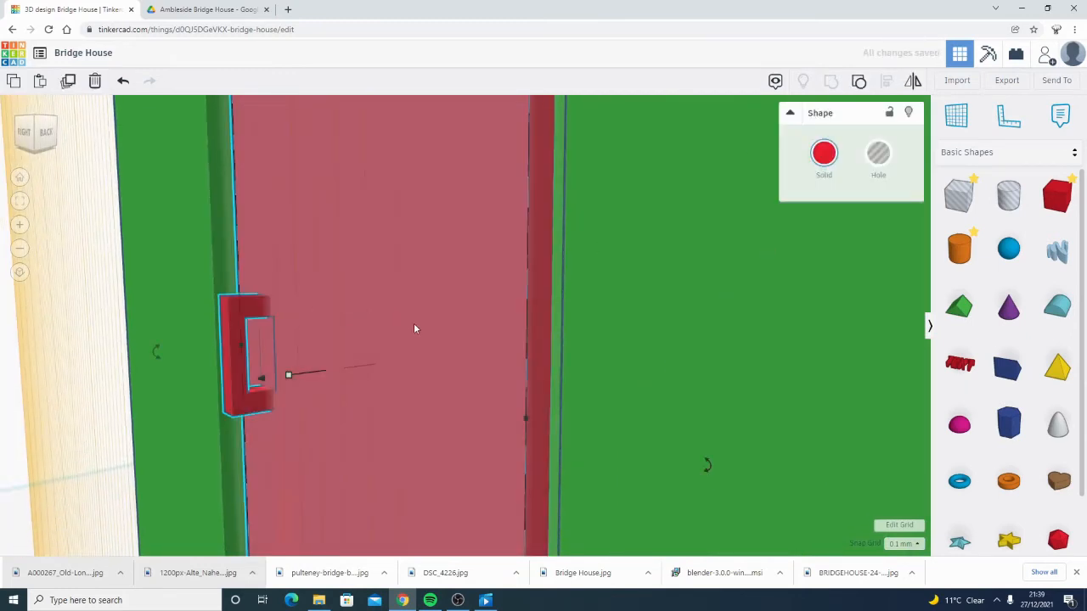
- Reset the workplane to the base grid with the grouped door still selected
right_click_drag(414, 329, 574, 457)
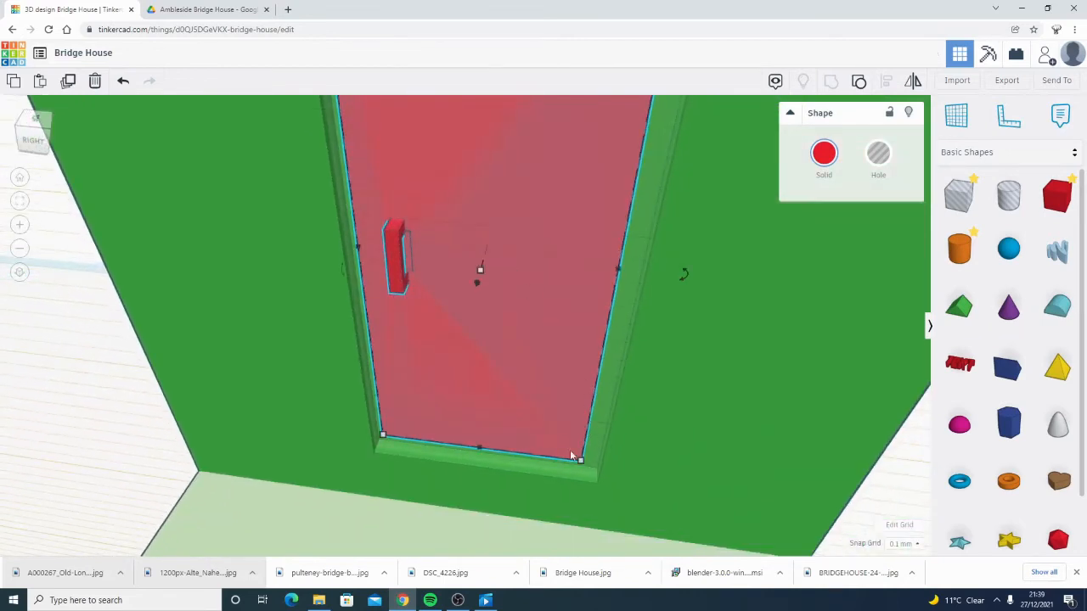
right_click_drag(684, 280, 612, 305)
left_click(957, 114)
left_click(119, 365)
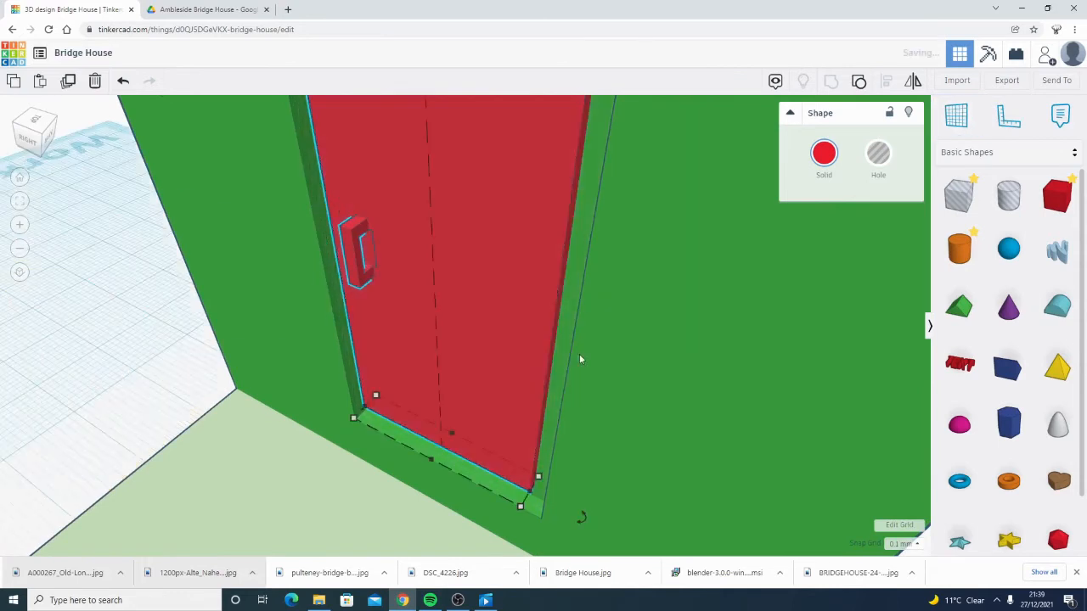
- Rotate the grouped door about its vertical axis to stand ajar, and fit it back into the recess against the hinge side
left_click_drag(581, 522, 522, 537)
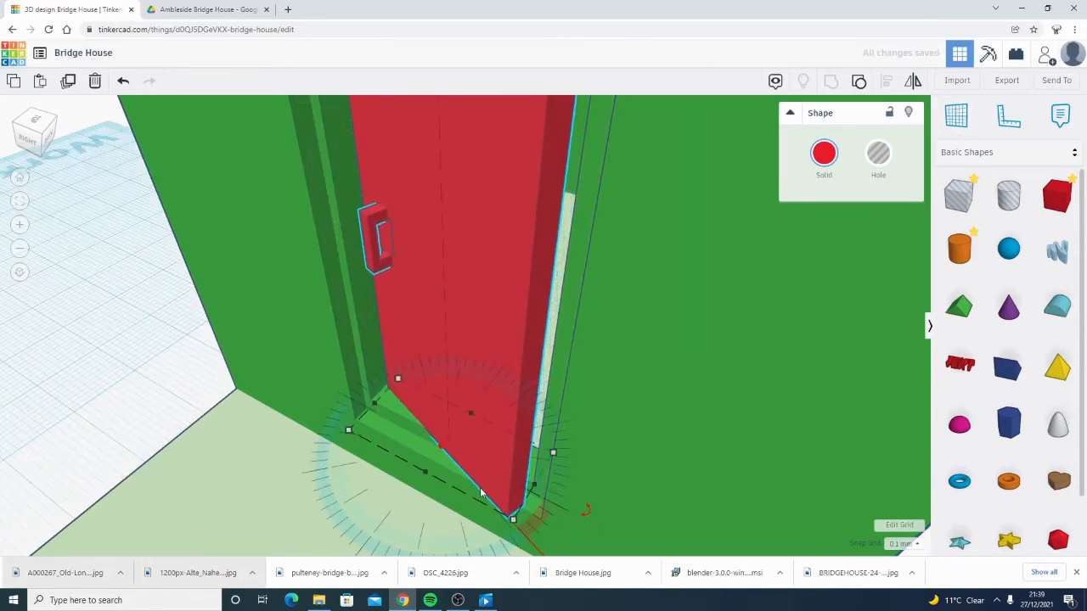
right_click_drag(481, 493, 556, 433)
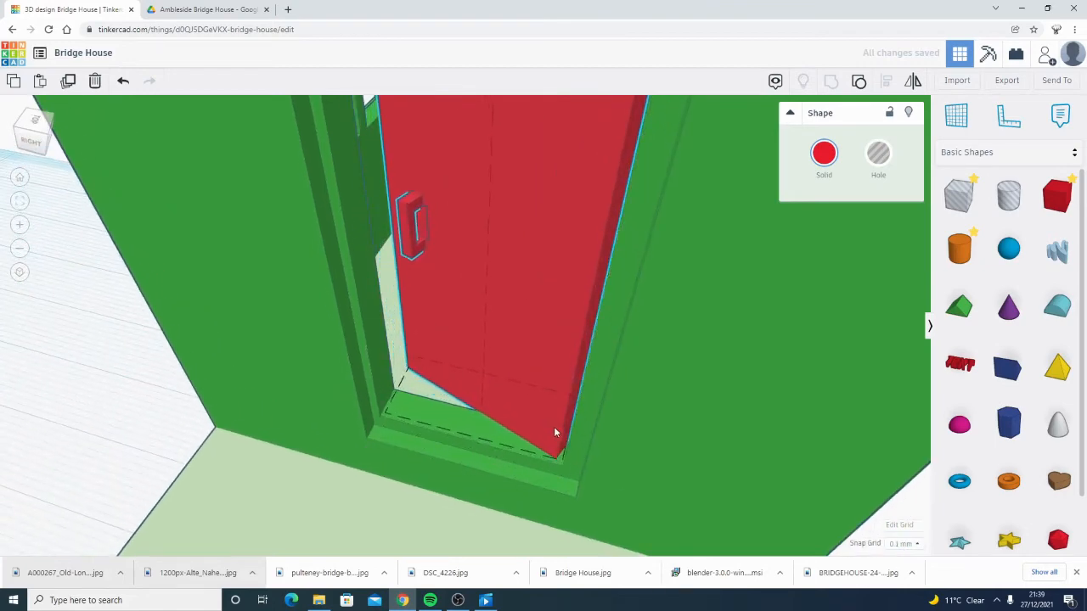
right_click_drag(626, 444, 631, 478)
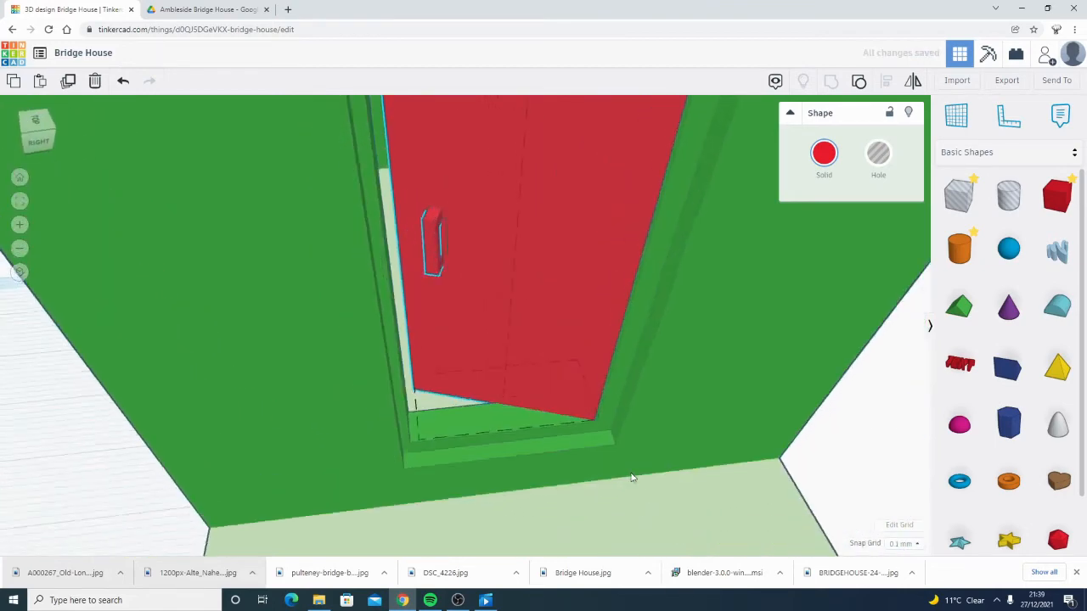
right_click_drag(603, 360, 628, 410)
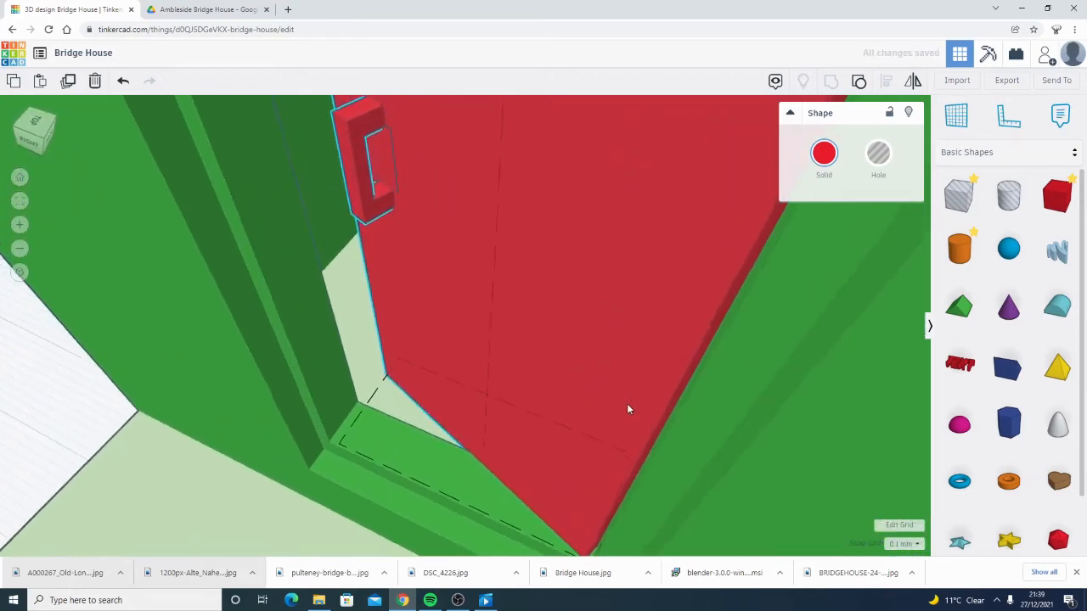
scroll(629, 408, "down", 10)
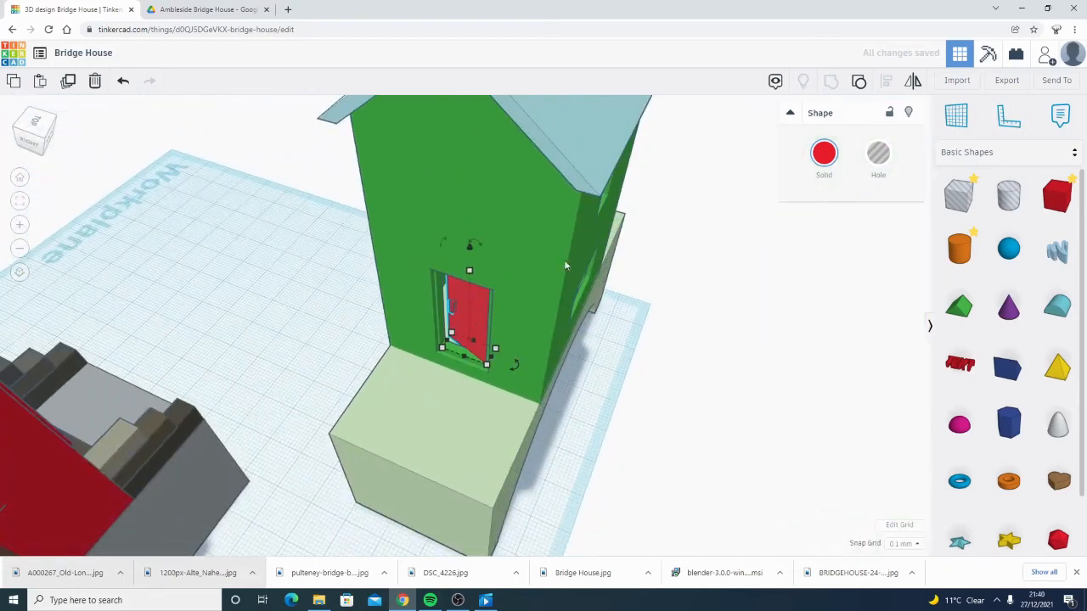
- Set the workplane on the bridge deck, change the snap grid to 1.0 mm, and place a red box on the deck before the doorway
left_click(726, 333)
scroll(679, 322, "up", 8)
right_click_drag(680, 323, 328, 314)
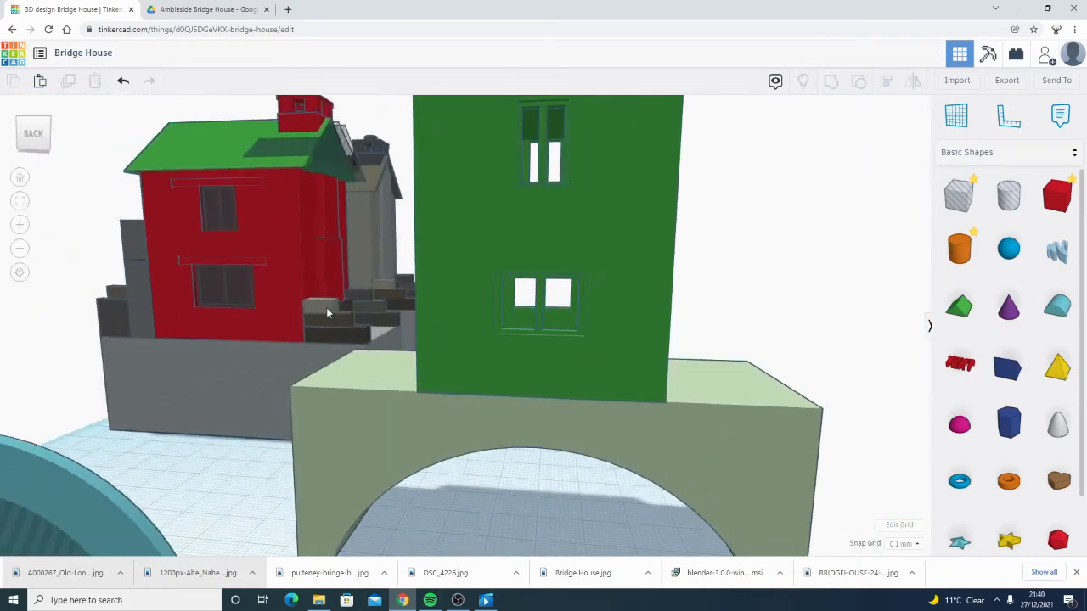
right_click_drag(528, 278, 311, 325)
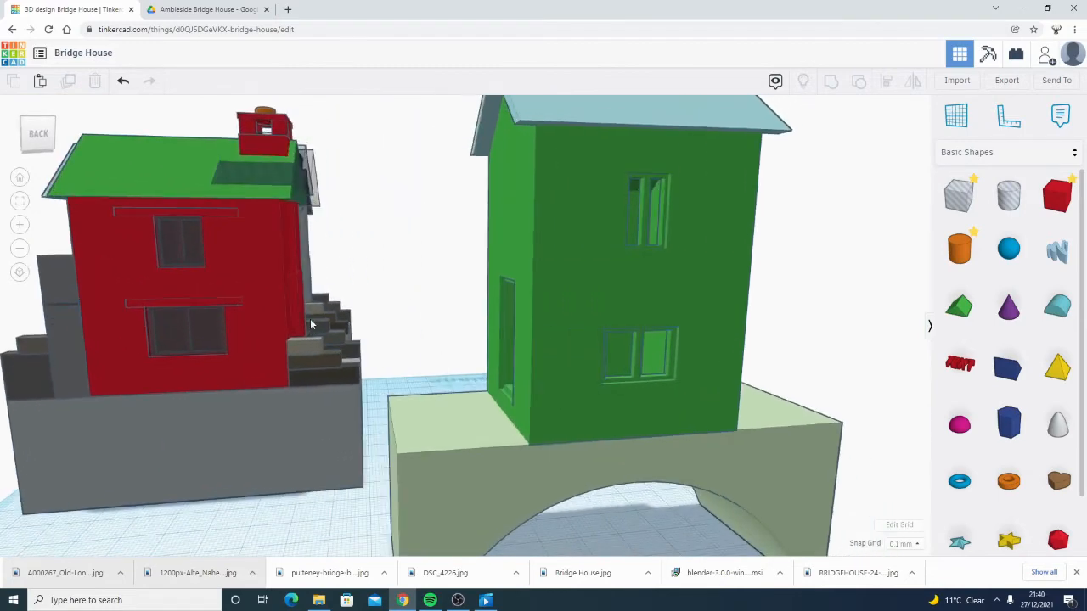
right_click_drag(321, 371, 714, 433)
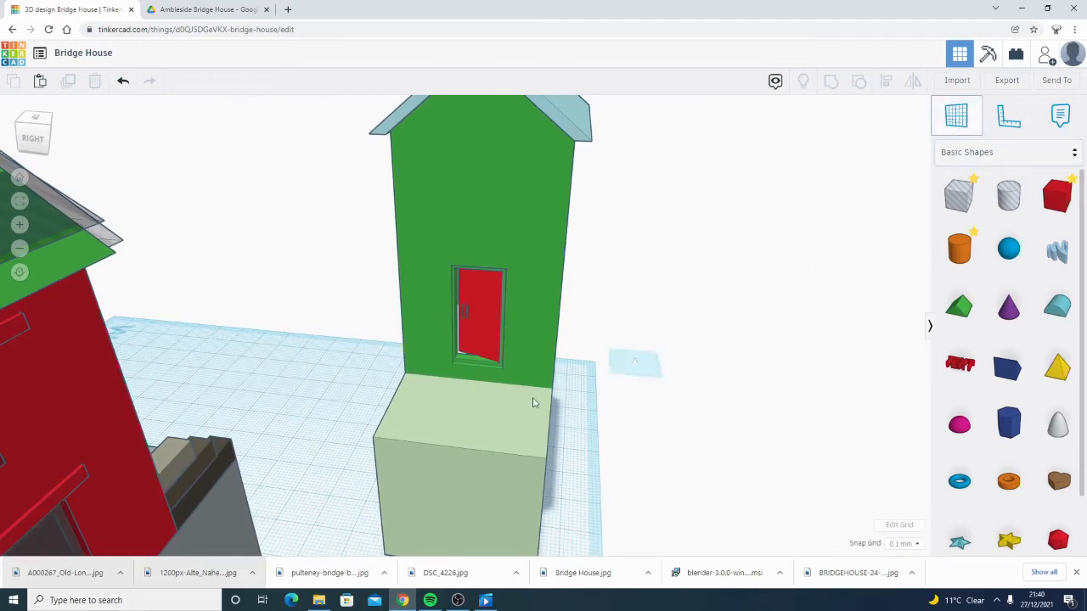
scroll(706, 338, "up", 2)
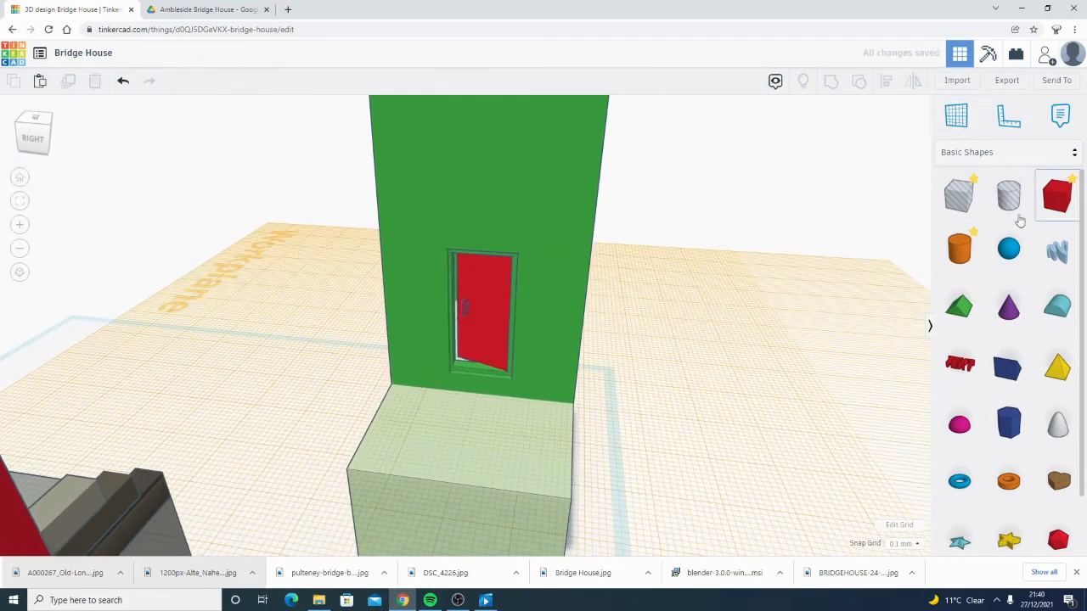
left_click_drag(1057, 197, 816, 492)
left_click(904, 543)
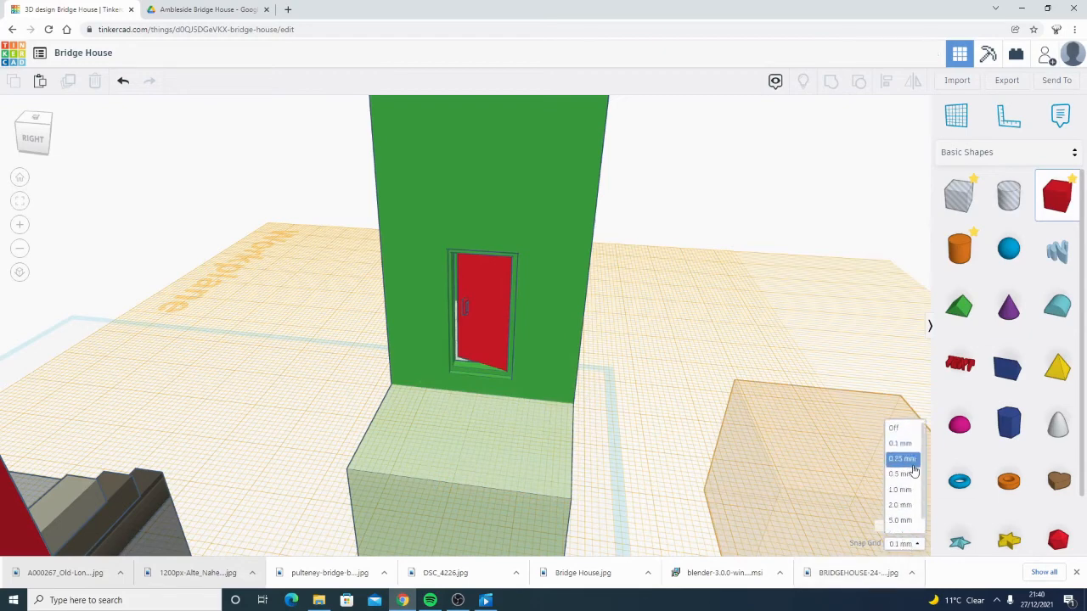
left_click(902, 490)
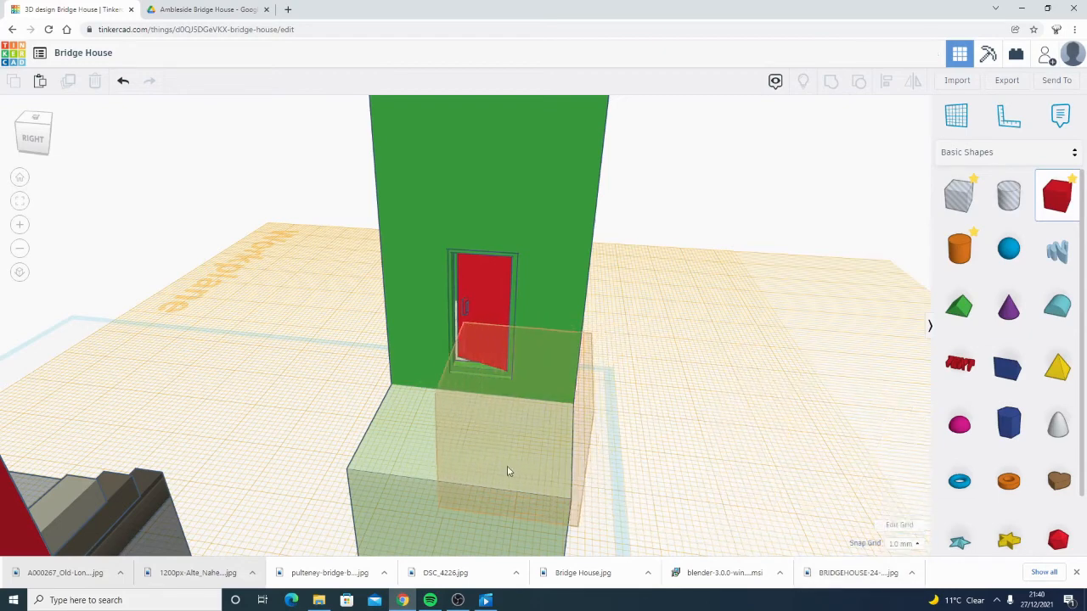
left_click(480, 465)
- Narrow the box into a slim wall block 9 mm high and slide it along the deck's side edge
left_click_drag(450, 460, 546, 484)
left_click_drag(575, 376, 575, 460)
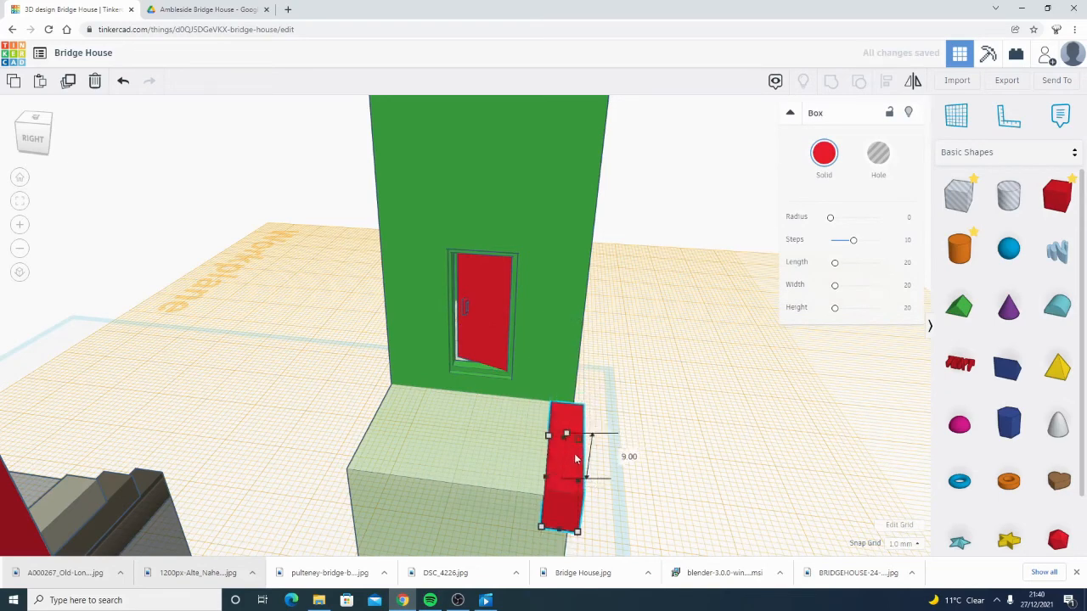
right_click_drag(671, 495, 548, 467)
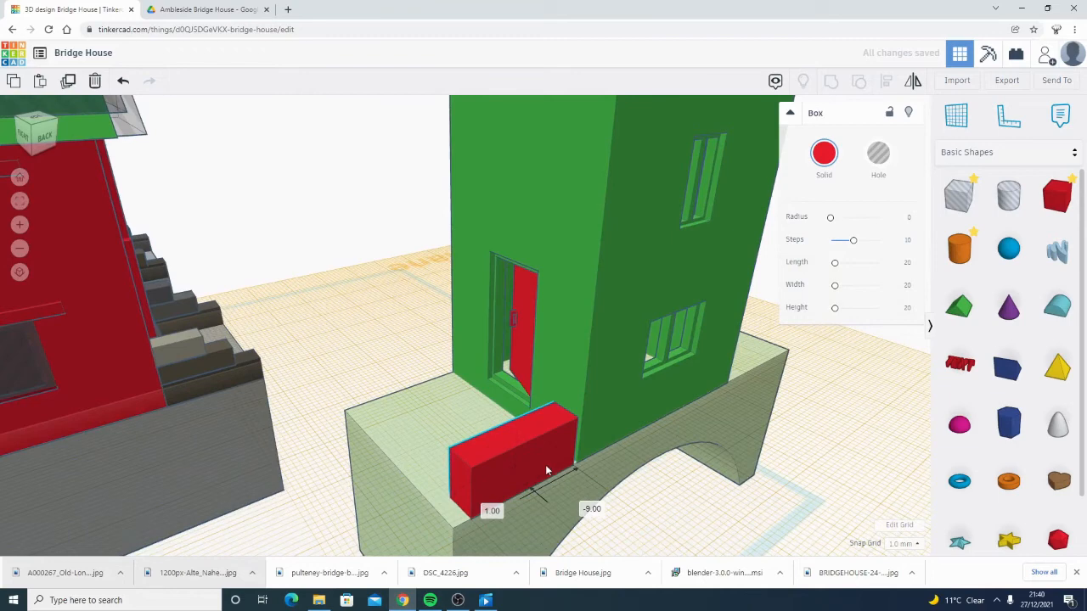
left_click_drag(548, 467, 529, 474)
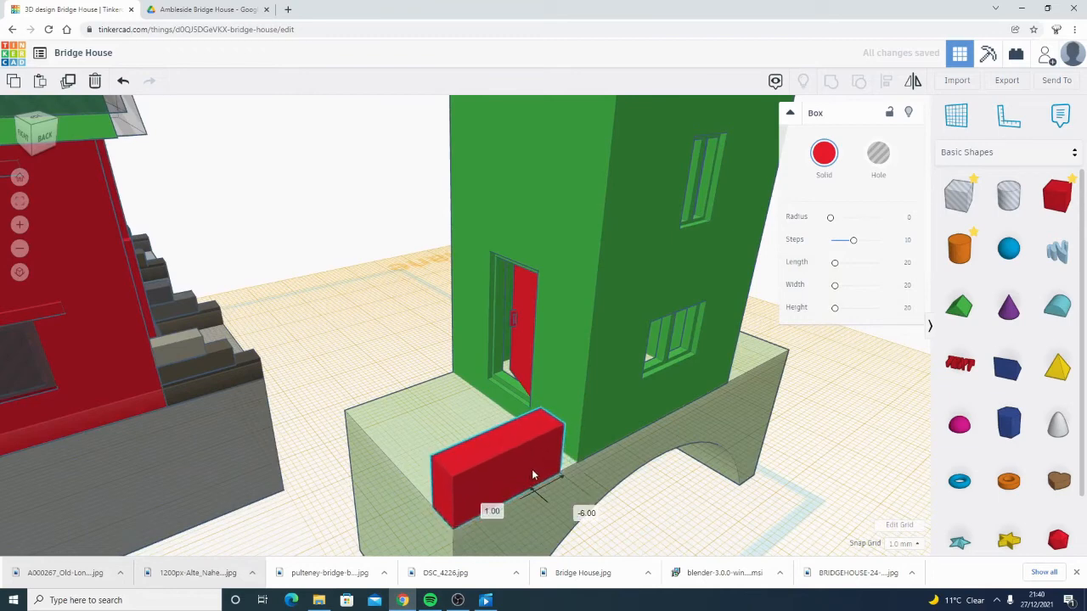
- Align the wall block with the bridge so it sits flush with the outer corner of the deck
right_click_drag(541, 495, 397, 405)
left_click(374, 353, "shift")
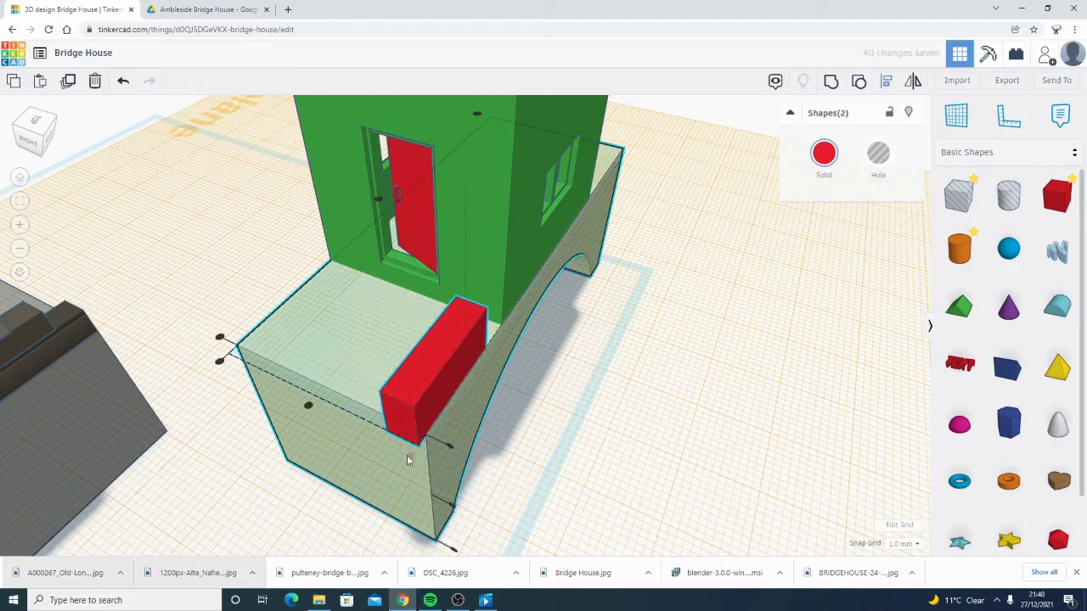
right_click_drag(583, 437, 503, 426)
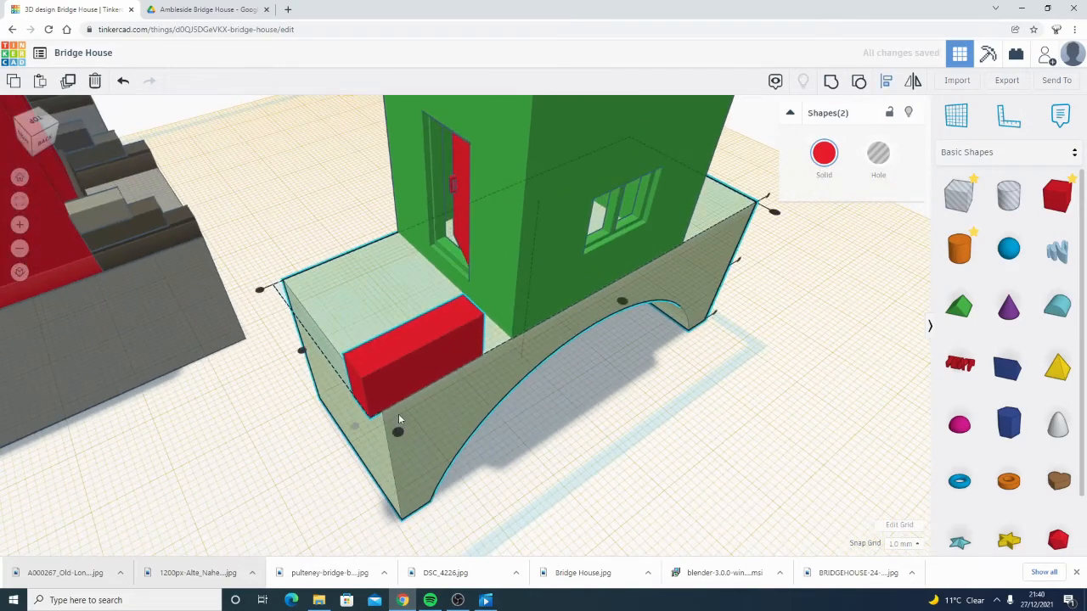
left_click(648, 413)
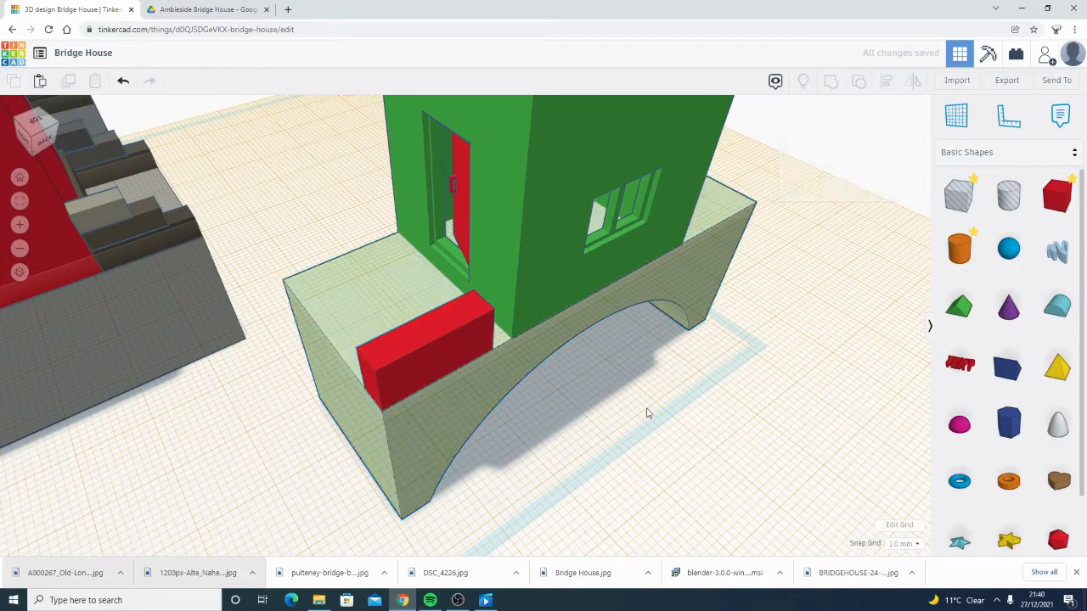
- Lengthen the 20 mm wall block until it meets the wall of the green house
right_click_drag(648, 413, 420, 332)
left_click(420, 331)
mouse_move(499, 347)
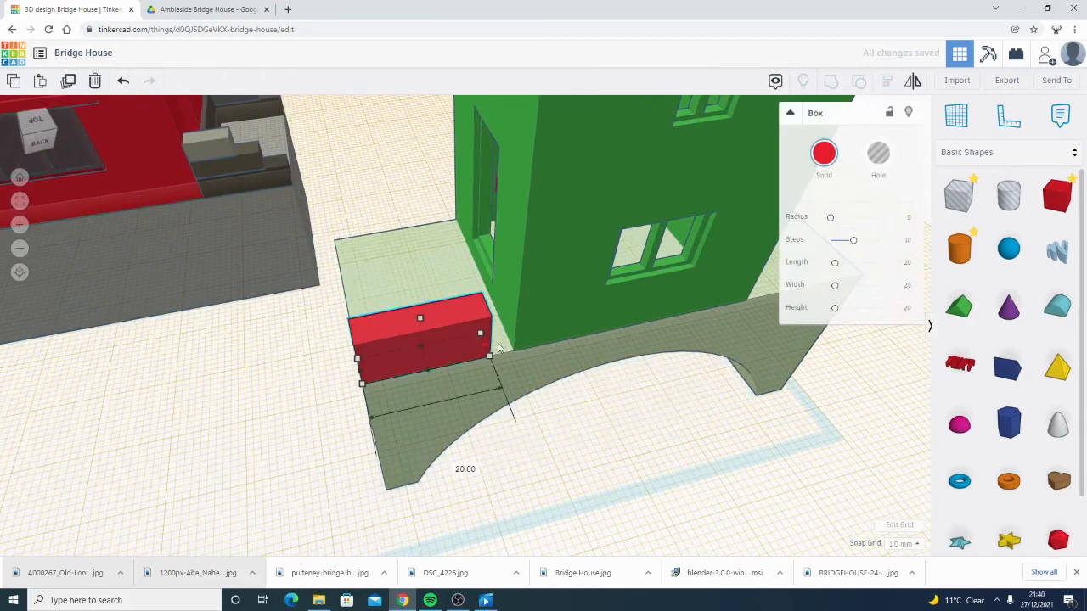
right_click_drag(503, 392, 638, 371)
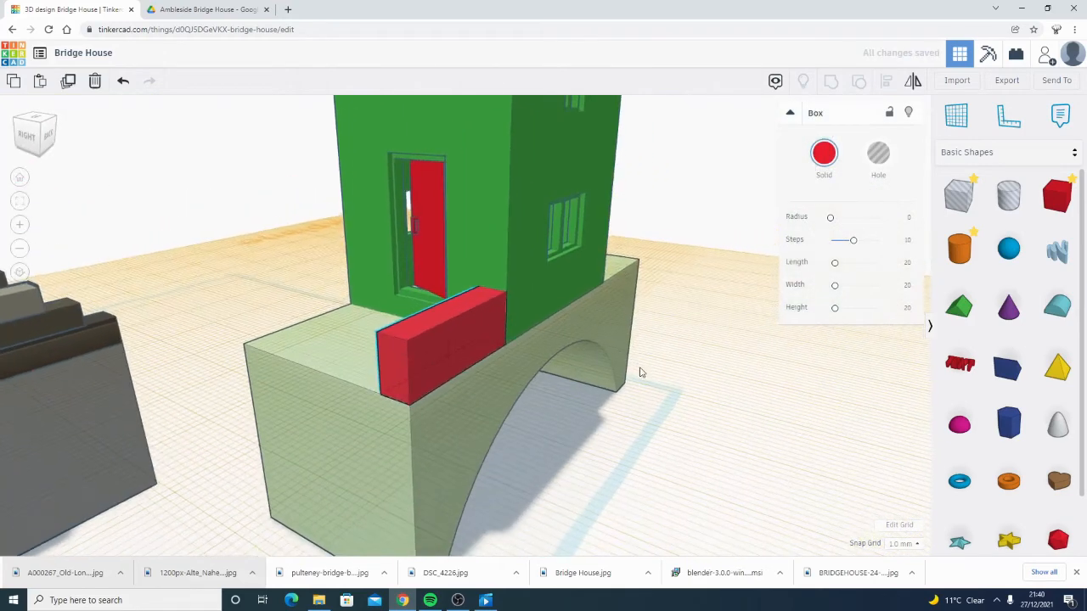
right_click_drag(515, 378, 477, 348)
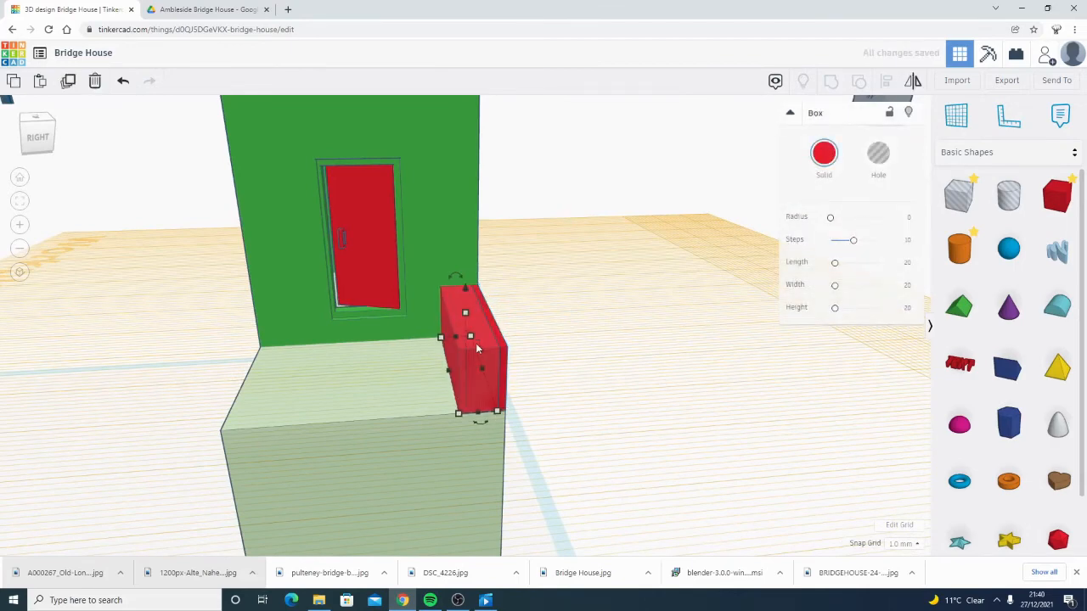
- Duplicate the wall block and shift the copy in 1 mm steps to the opposite edge of the deck
key("Left")
key("Left")
key("Left")
key("Left")
key("Left")
key("Left")
key("Left")
key("Left")
key("Left")
key("Left")
key("Left")
key("Left")
key("Left")
key("Left")
key("Left")
key("Left")
key("Left")
key("Left")
key("Left")
key("Left")
right_click_drag(463, 352, 251, 346)
right_click_drag(550, 346, 512, 338)
- Duplicate the far wall block, raise the copy 9 mm onto it, and shrink it into a shorter, lower step against the house
key("ctrl+d")
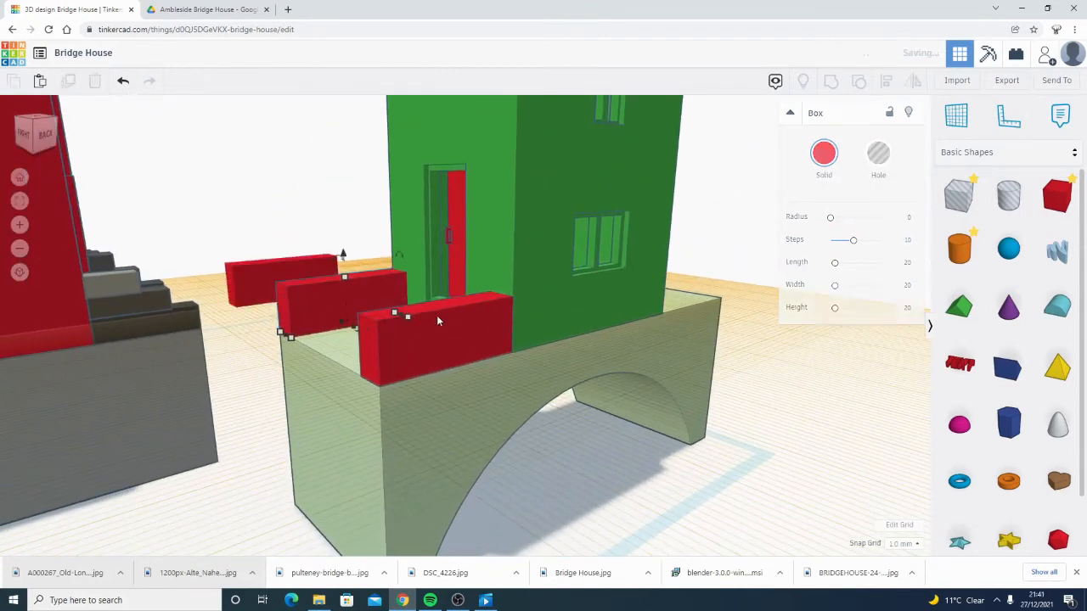
left_click(322, 266)
left_click_drag(292, 269, 303, 303)
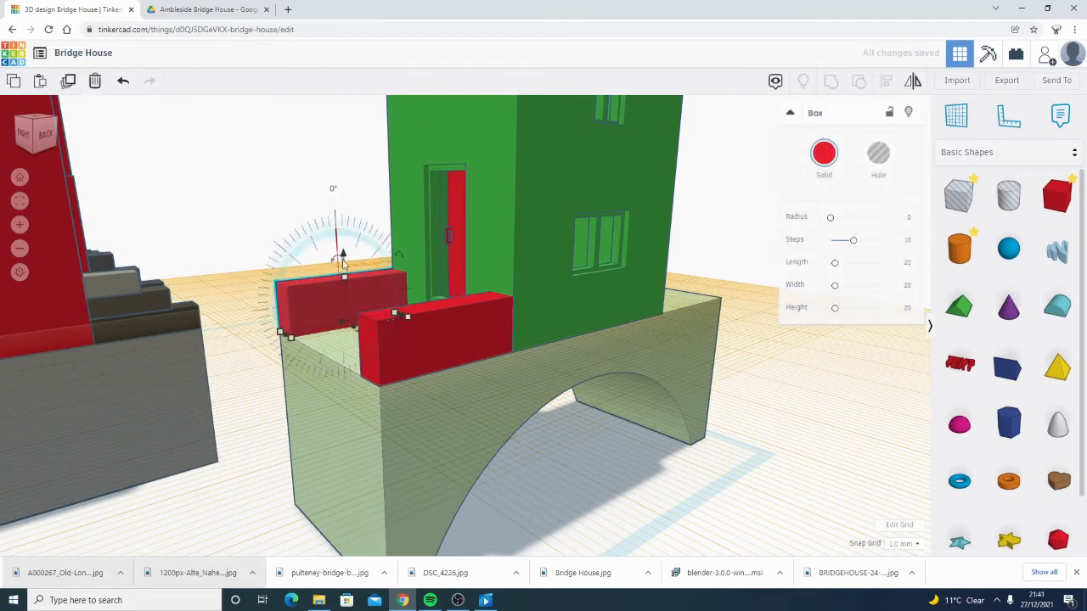
left_click_drag(343, 257, 347, 204)
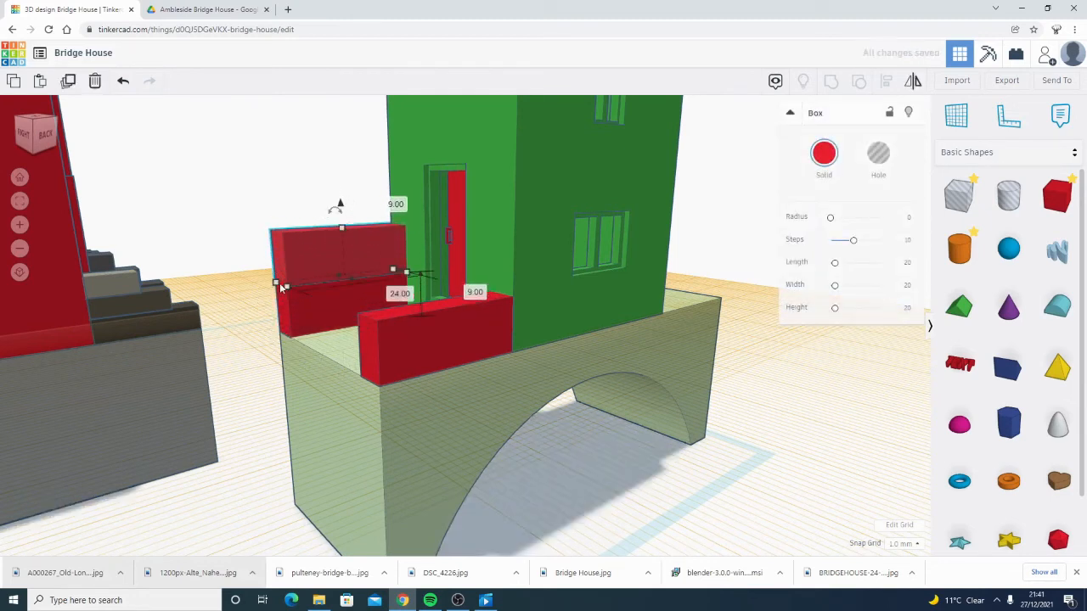
left_click_drag(367, 203, 365, 226)
left_click(363, 223)
- Group the open red door with the green house body
right_click_drag(760, 321, 632, 329)
right_click_drag(509, 322, 513, 447)
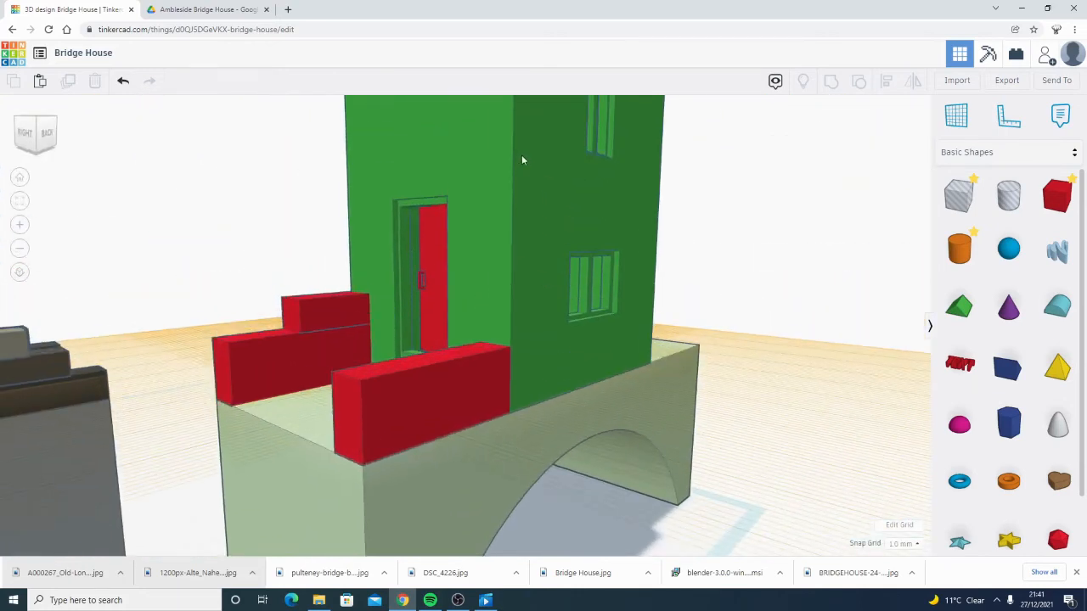
right_click_drag(523, 159, 340, 274)
right_click_drag(358, 236, 442, 249)
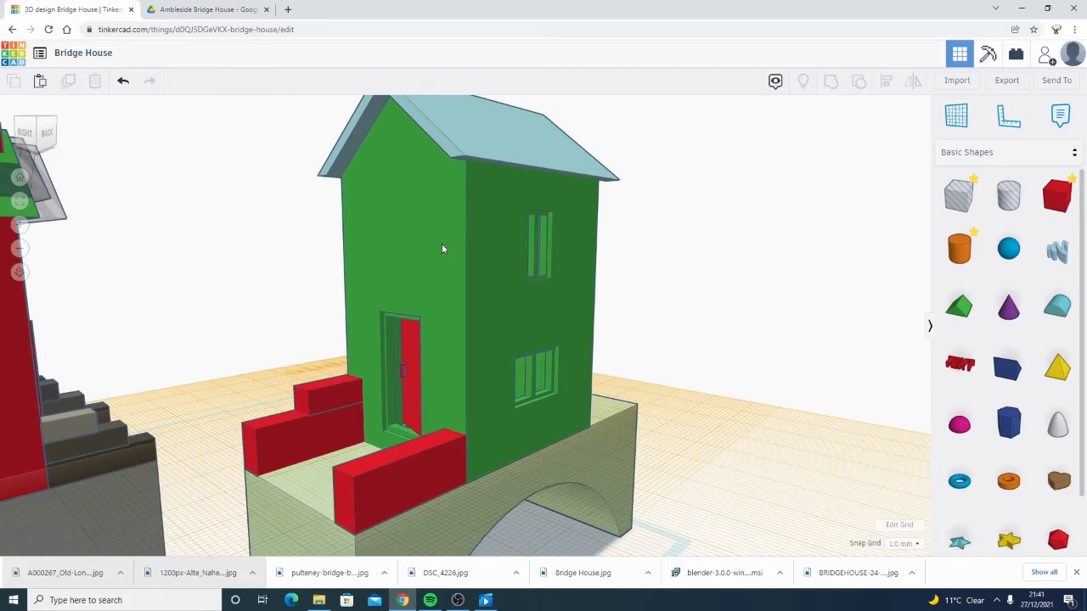
left_click(414, 345)
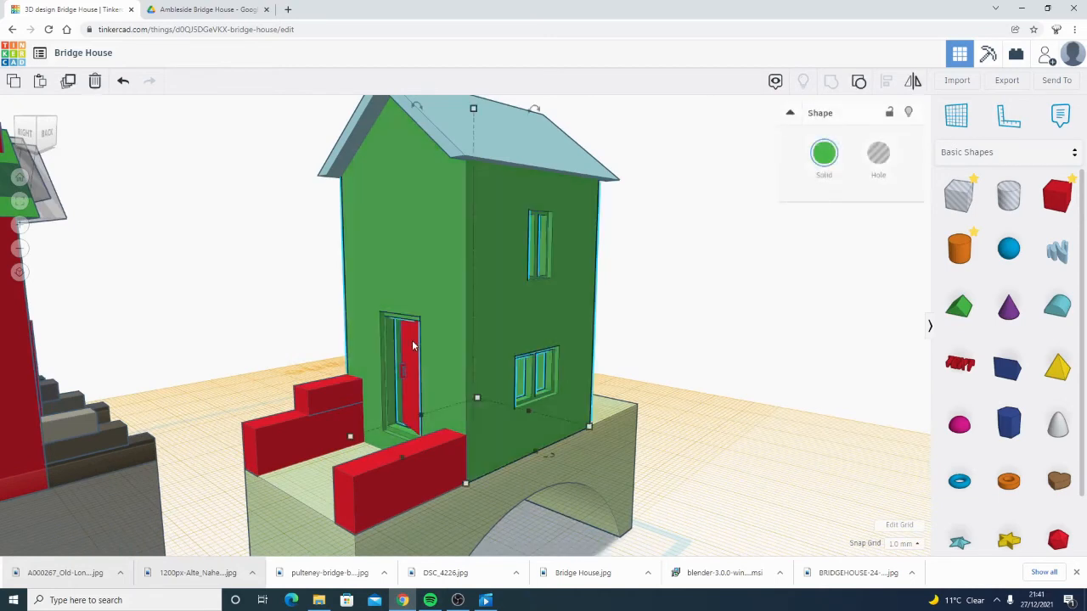
left_click(414, 345, "shift")
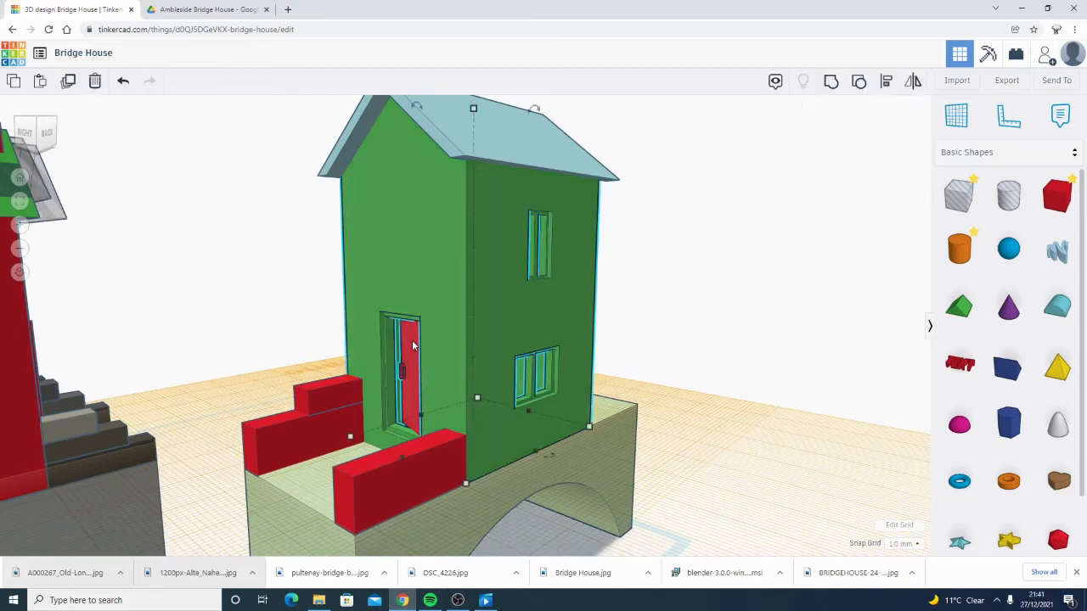
left_click(829, 82)
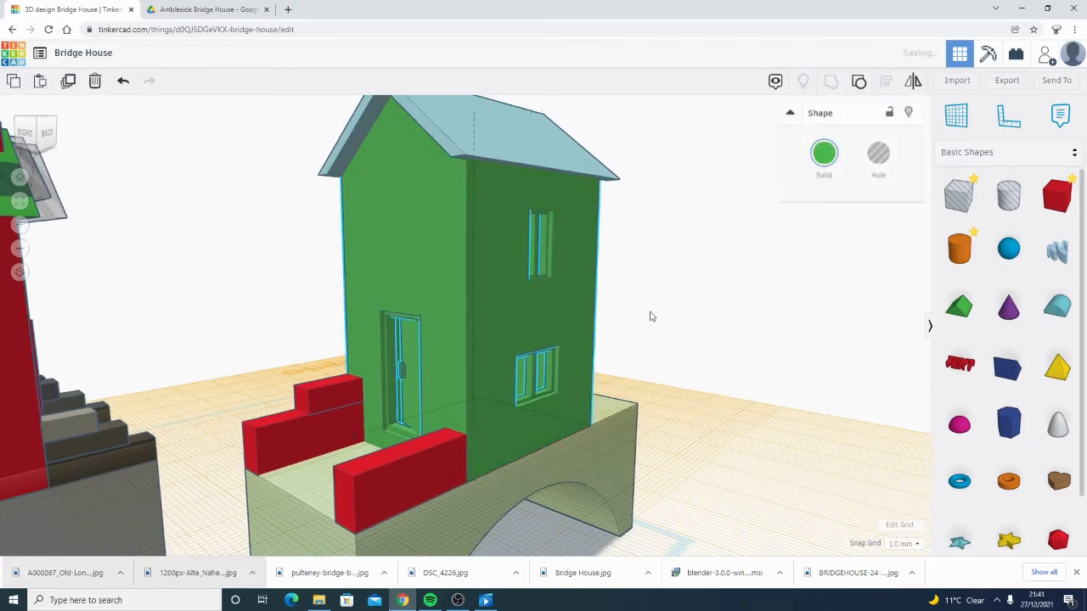
- Reset the workplane from the bridge deck to the base grid
right_click_drag(651, 316, 578, 242)
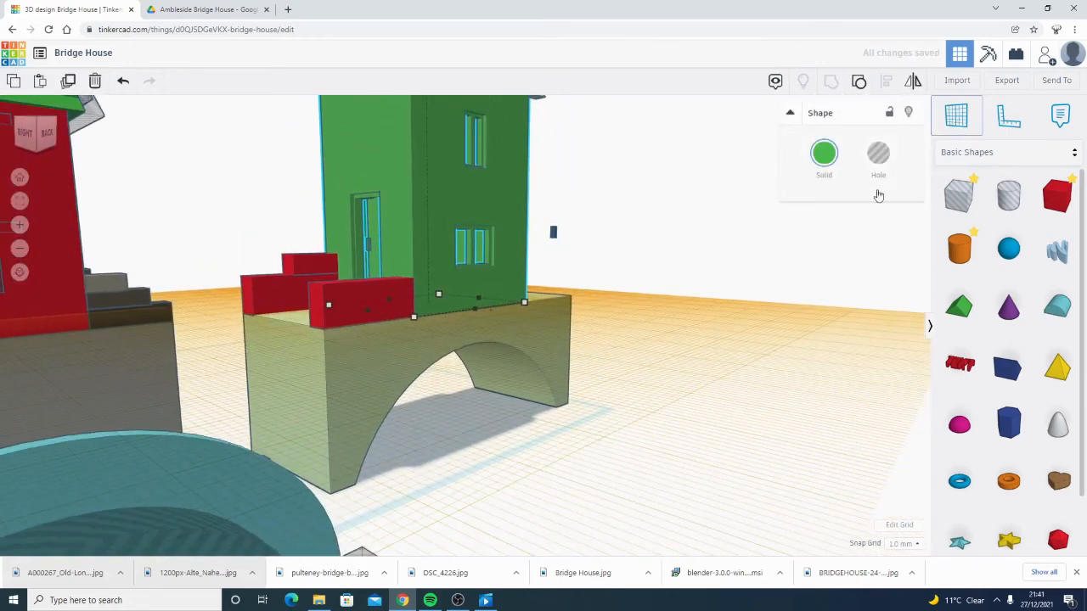
left_click(688, 319)
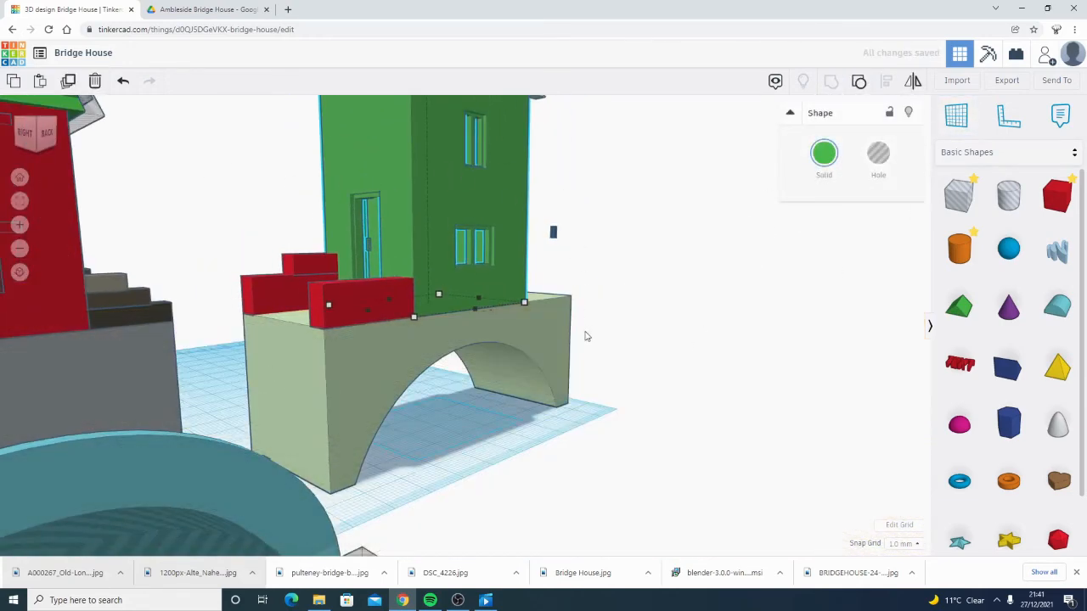
right_click_drag(588, 336, 510, 361)
- Duplicate the arched bridge, move the copy beside the original with a 5.0 mm snap grid, and rotate it 90° onto its side
left_click(355, 382)
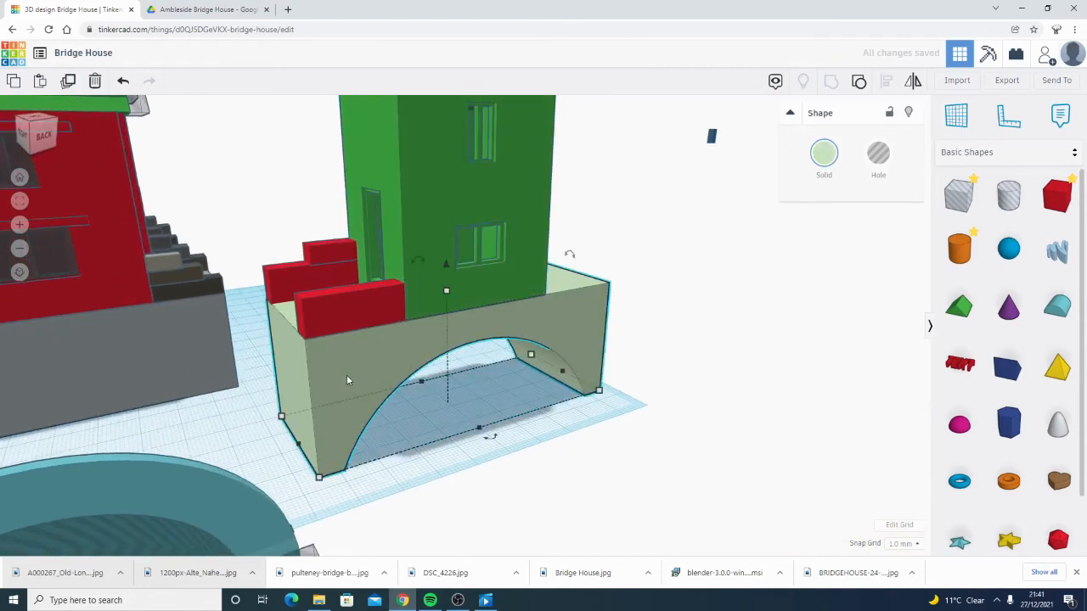
right_click_drag(650, 388, 847, 388)
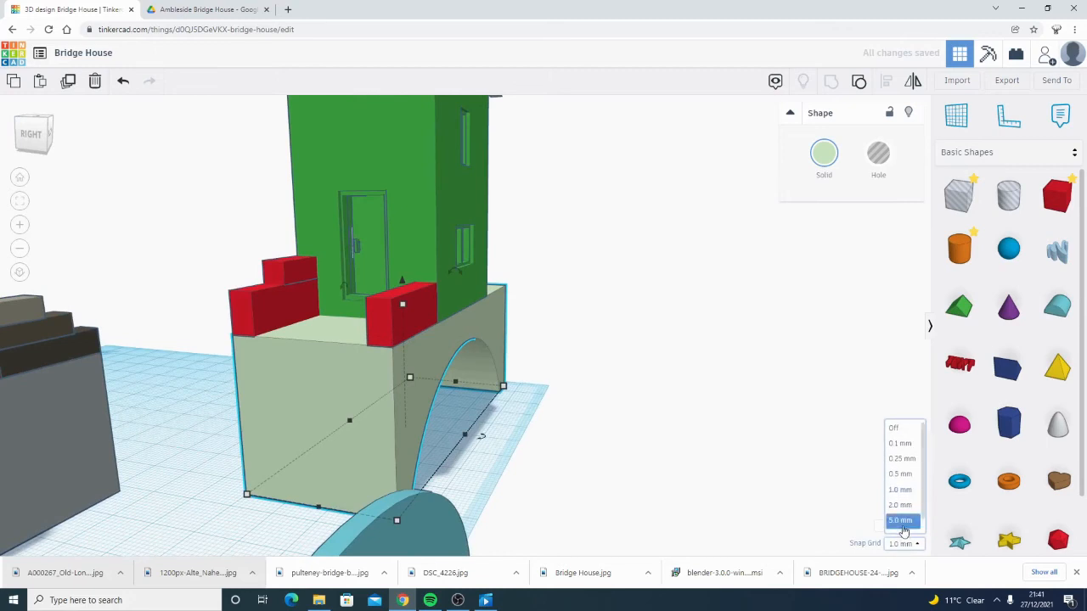
left_click(903, 528)
key("Right")
key("Right")
key("Right")
key("Right")
key("Right")
key("Right")
key("Right")
key("Right")
key("Right")
key("Right")
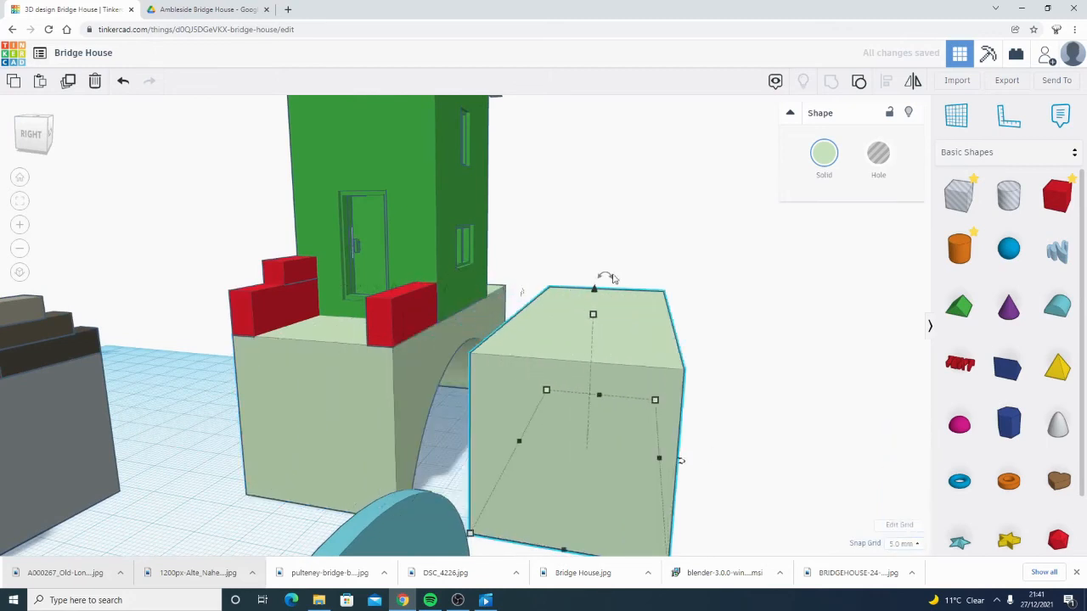
left_click_drag(606, 279, 654, 355)
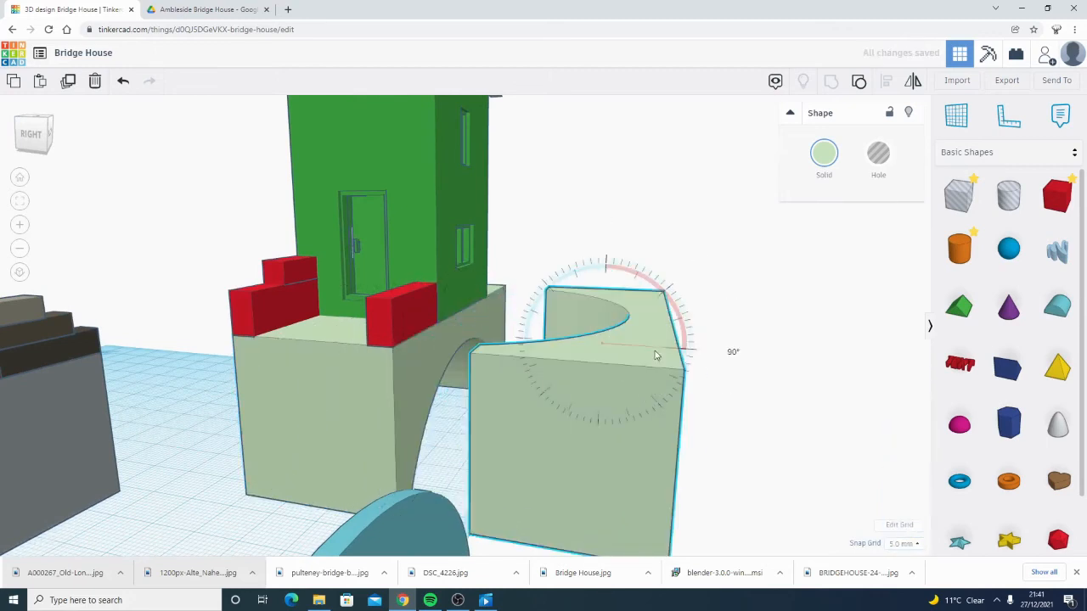
left_click(719, 391)
- Duplicate the green house body, move the copy off the bridge to its other side, and lower it to the base grid
right_click_drag(740, 427, 550, 349)
left_click(343, 297)
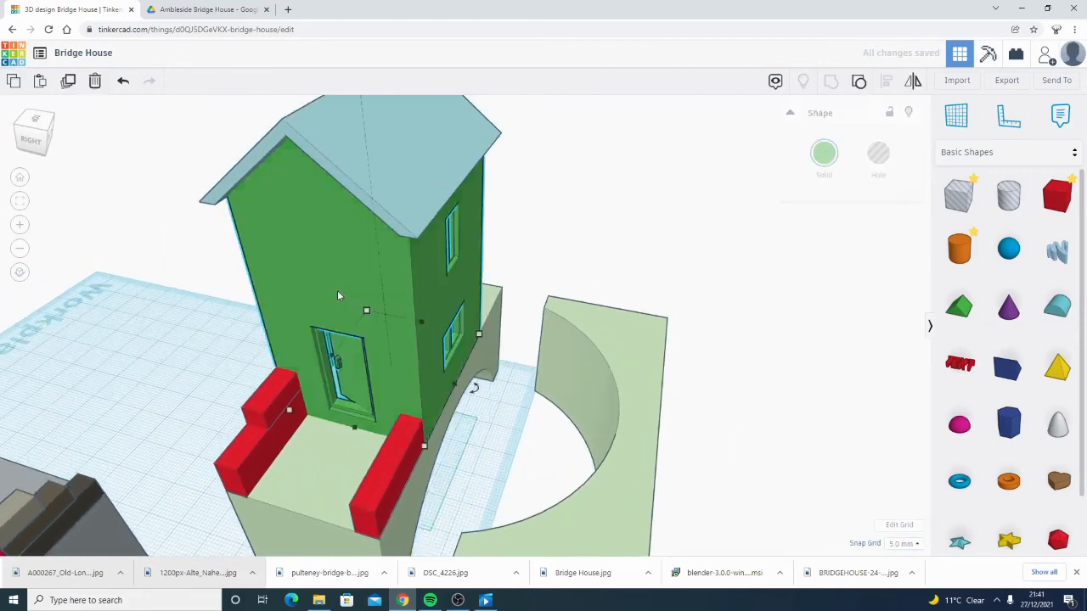
right_click_drag(337, 290, 472, 289)
left_click_drag(359, 264, 63, 284)
right_click_drag(190, 233, 654, 155)
scroll(654, 196, "down", 5)
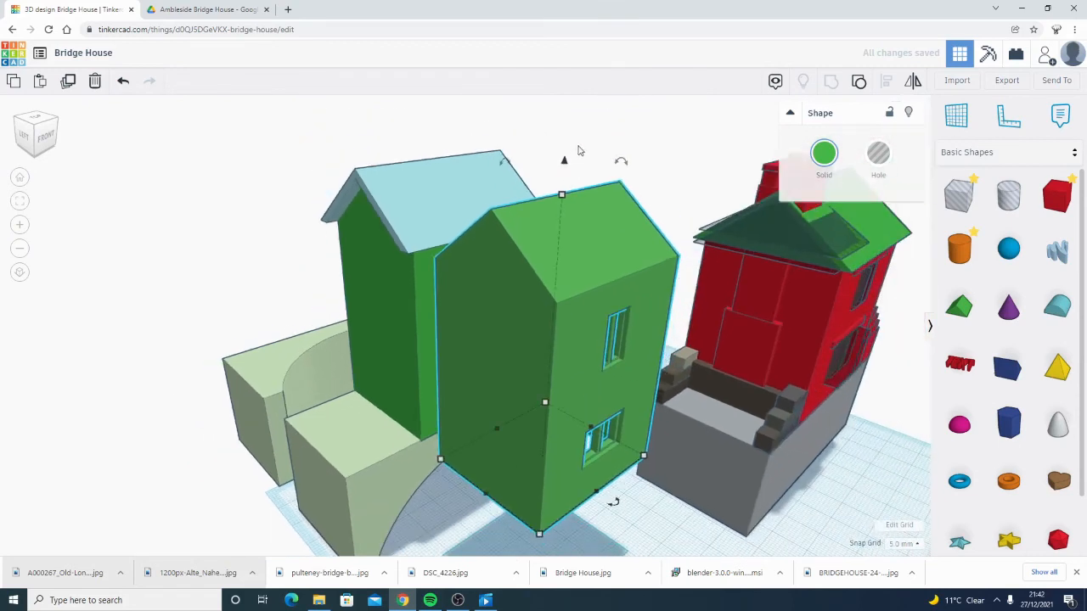
left_click_drag(563, 164, 548, 313)
- Duplicate the light blue roof and move the copy away from the house, out in front of the bridge
right_click_drag(547, 313, 491, 233)
middle_click_drag(453, 187, 422, 233)
right_click_drag(460, 270, 395, 270)
left_click(450, 207)
right_click_drag(555, 286, 348, 310)
left_click_drag(485, 241, 257, 406, "alt")
middle_click_drag(581, 442, 759, 212)
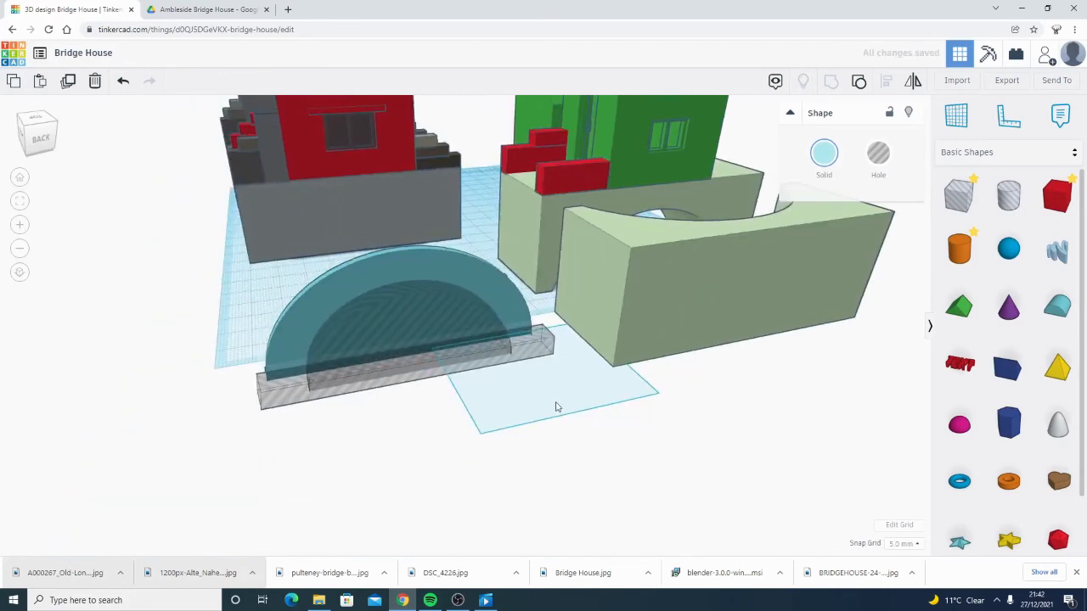
- Delete the leftover teal half ring and the striped hole box beside the bridge
right_click_drag(555, 408, 294, 306)
left_click_drag(294, 306, 471, 495)
key("Delete")
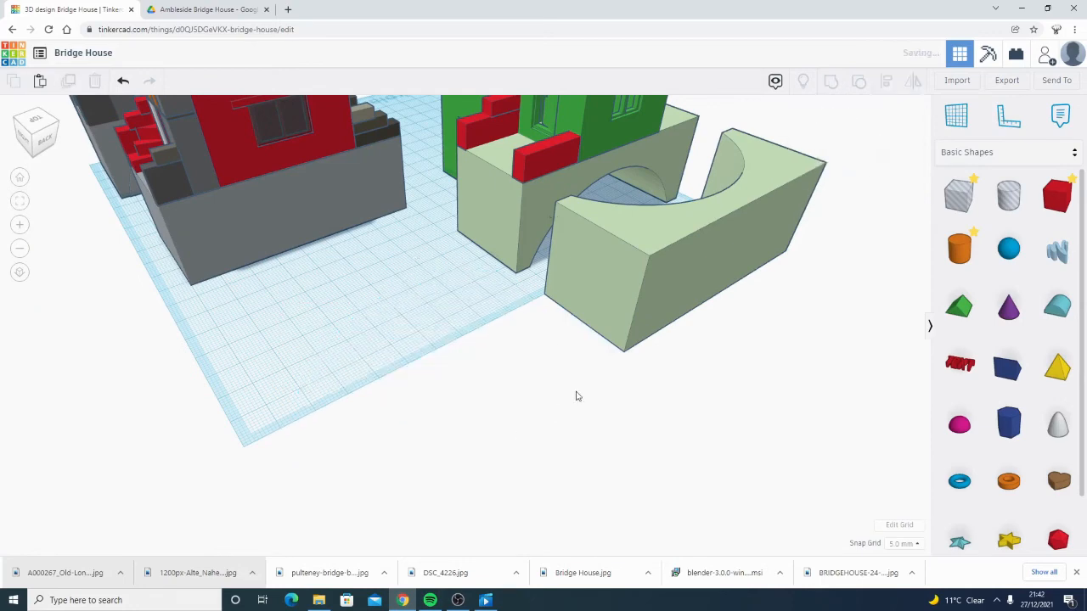
- Move the light blue roof copy over the free area of the workplane and rotate it to stand upright on its gable end
right_click_drag(577, 396, 451, 210)
left_click_drag(591, 138, 364, 274)
right_click_drag(363, 274, 348, 218)
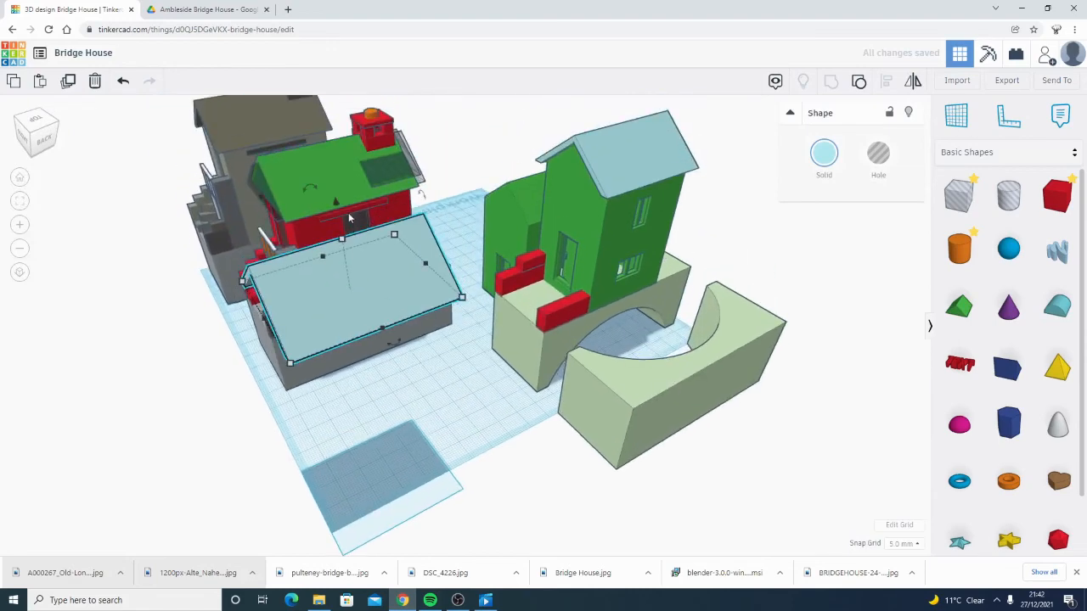
left_click_drag(315, 191, 355, 218)
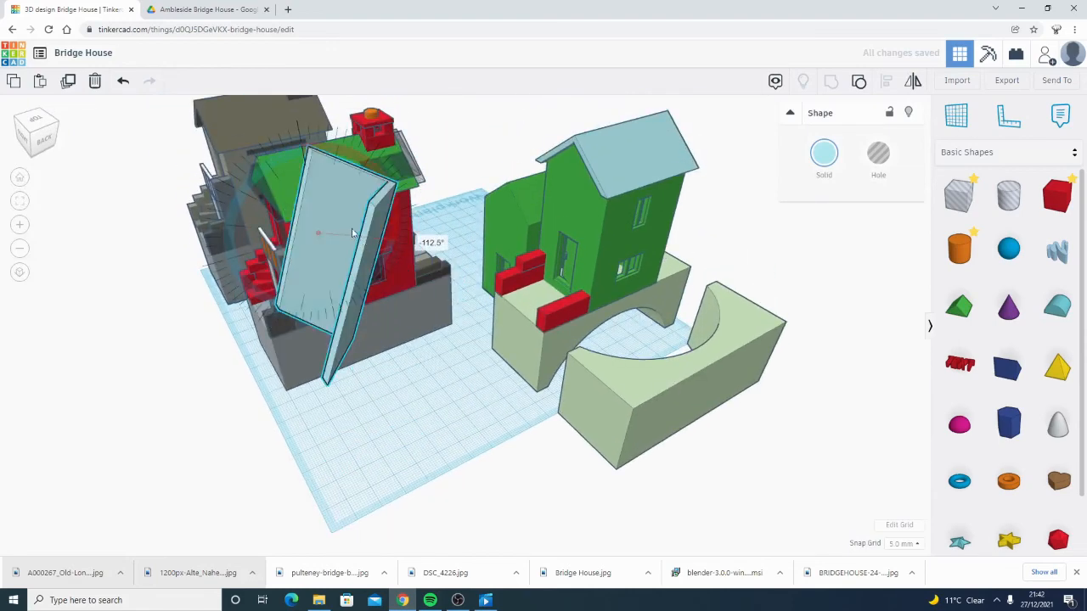
left_click_drag(352, 233, 348, 228)
- Lower the upright roof copy by 74.60 mm to the base grid and move it onto the workplane in front of the green house
right_click_drag(404, 384, 498, 117)
left_click_drag(574, 153, 565, 325)
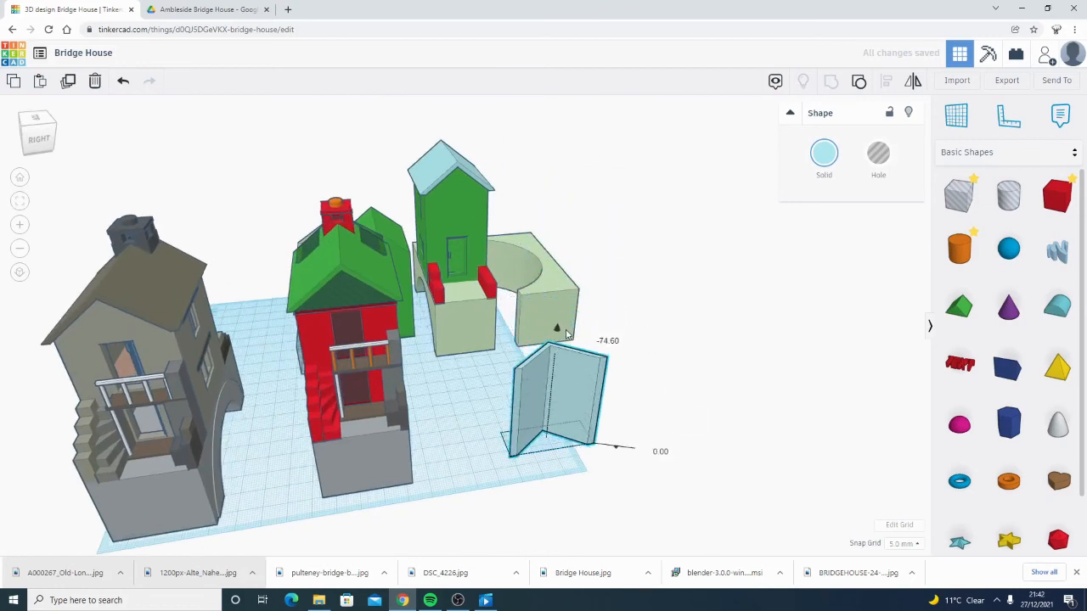
left_click_drag(539, 395, 503, 367)
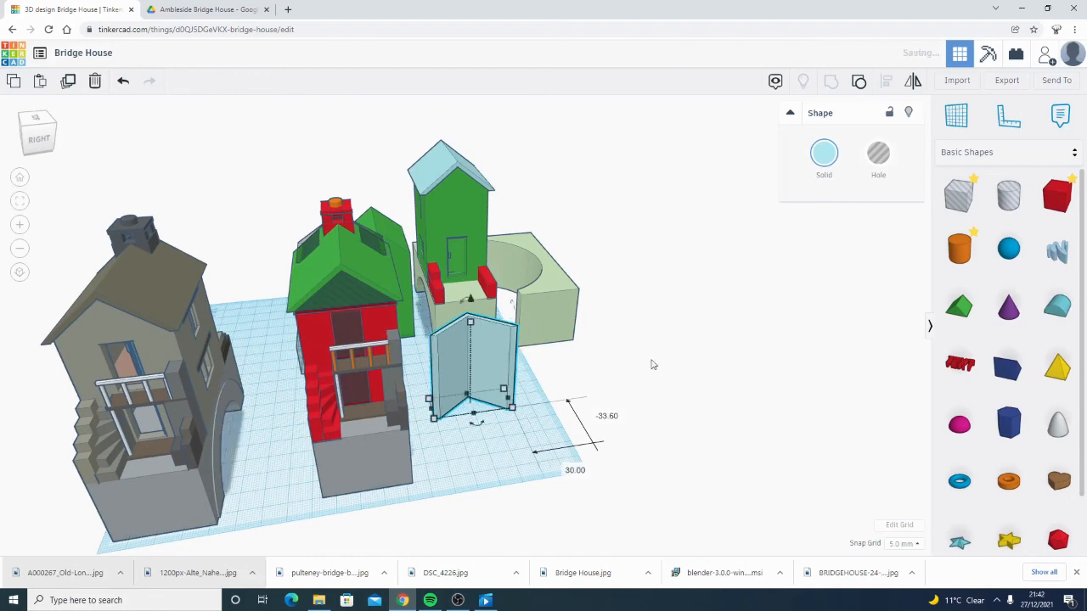
left_click(660, 396)
- Select the green house body copy and check its export options for the selected shape, closing them without exporting
right_click_drag(660, 396, 468, 342)
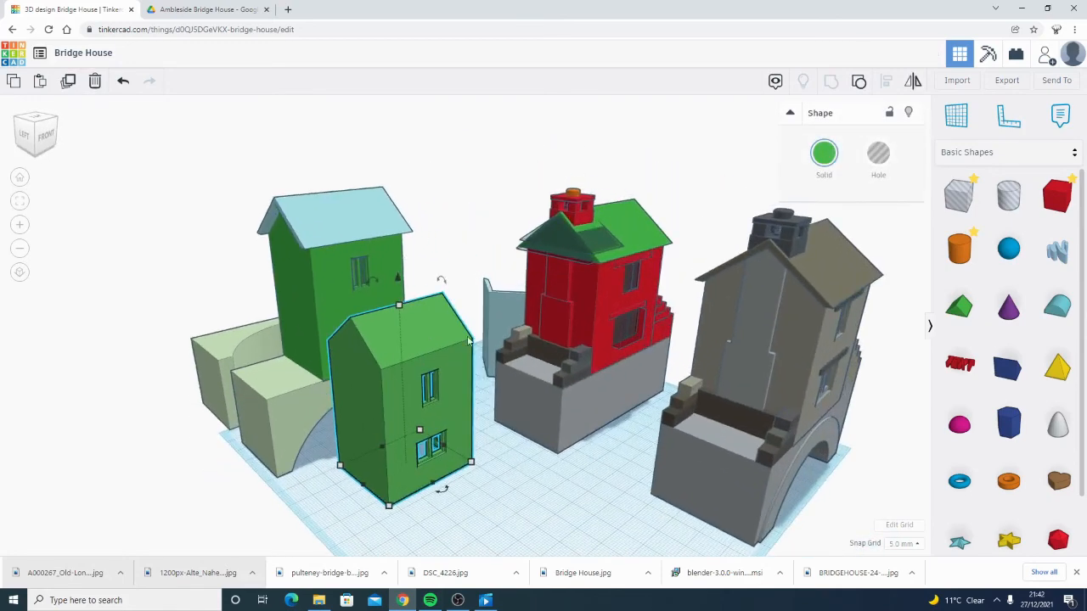
left_click(1006, 85)
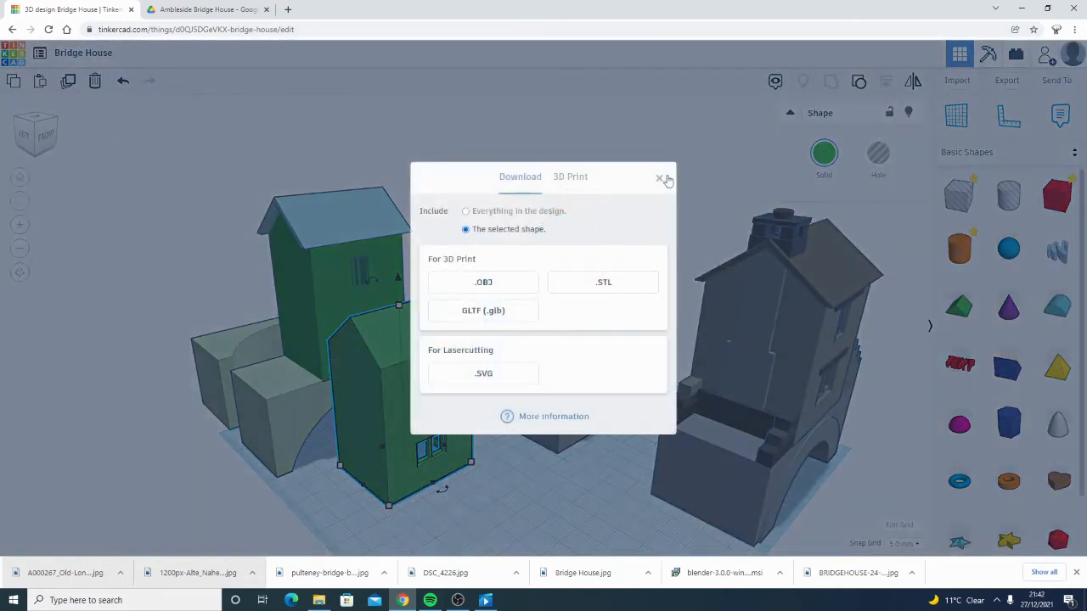
left_click(659, 182)
- Examine the assembled bridge house and its separate bridge, body and roof copies from several sides
right_click_drag(476, 340, 455, 326)
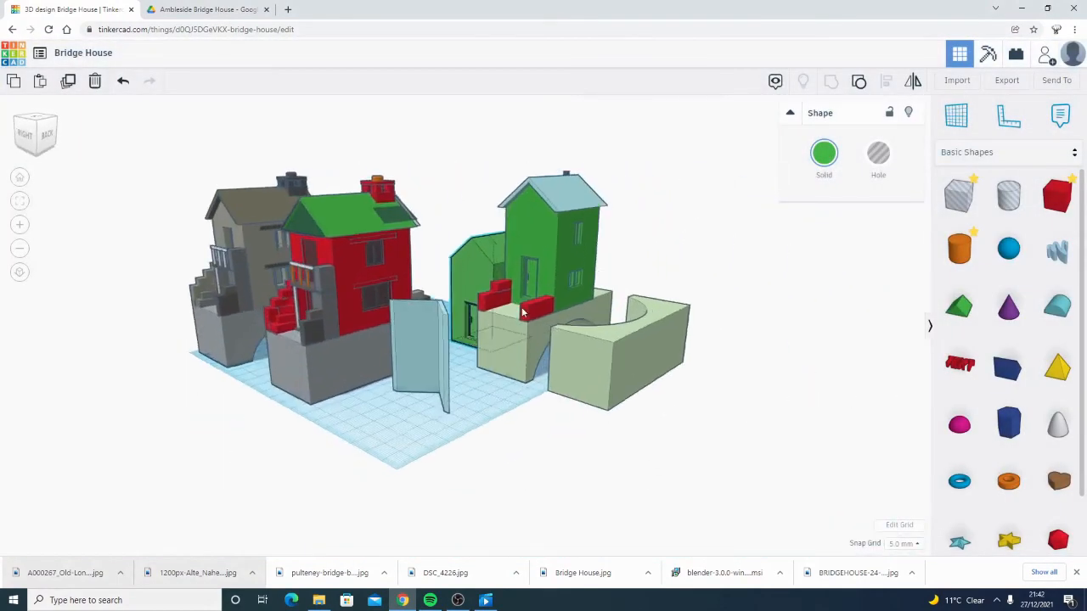
right_click_drag(523, 312, 514, 330)
scroll(582, 226, "up", 3)
middle_click_drag(543, 233, 481, 371)
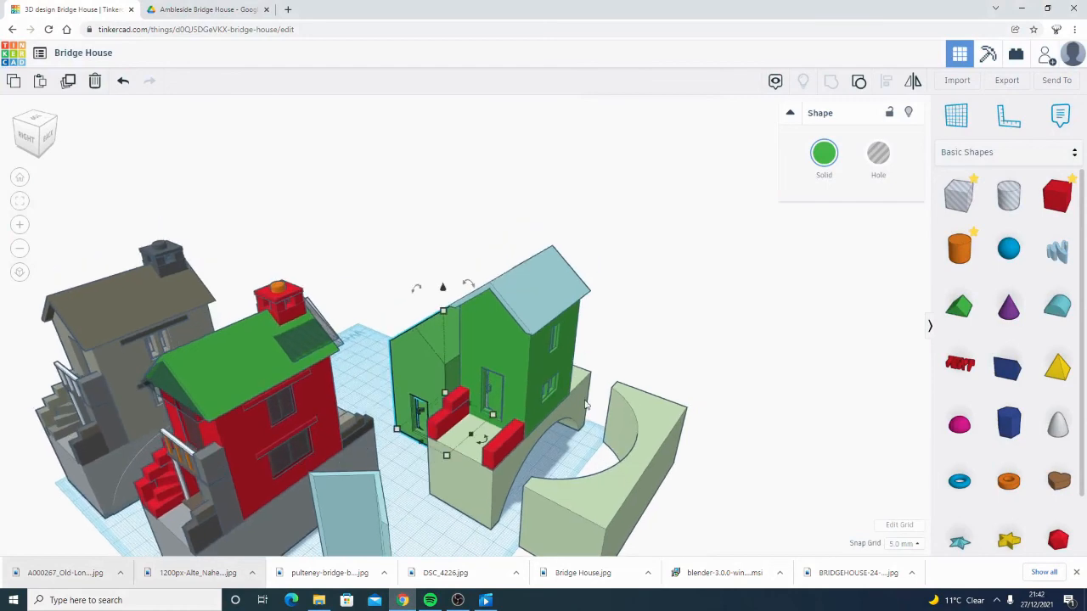
right_click_drag(585, 405, 459, 371)
middle_click_drag(554, 447, 531, 392)
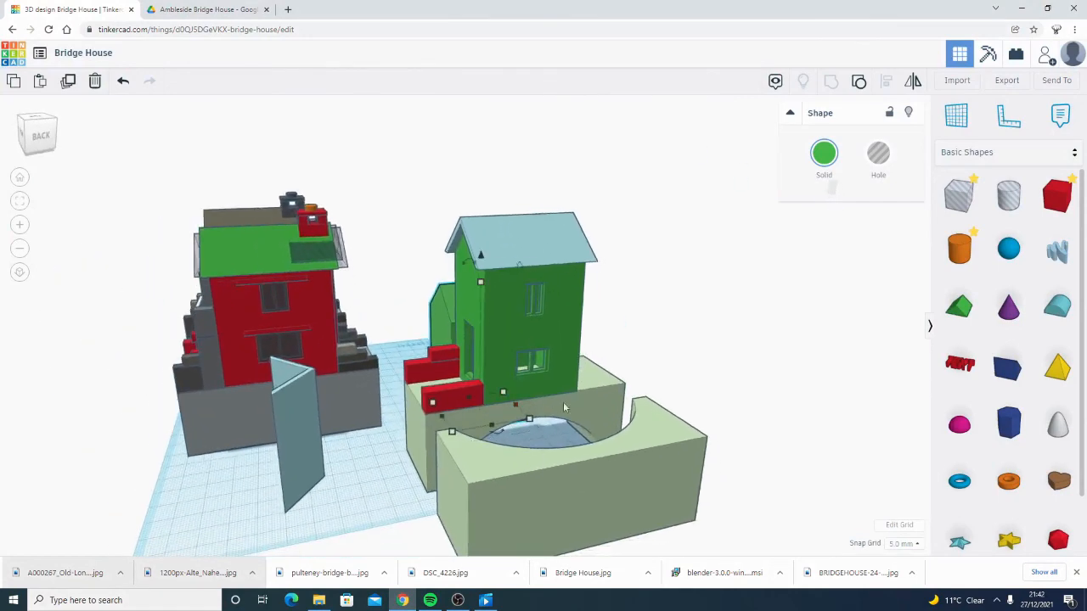
right_click_drag(564, 409, 450, 328)
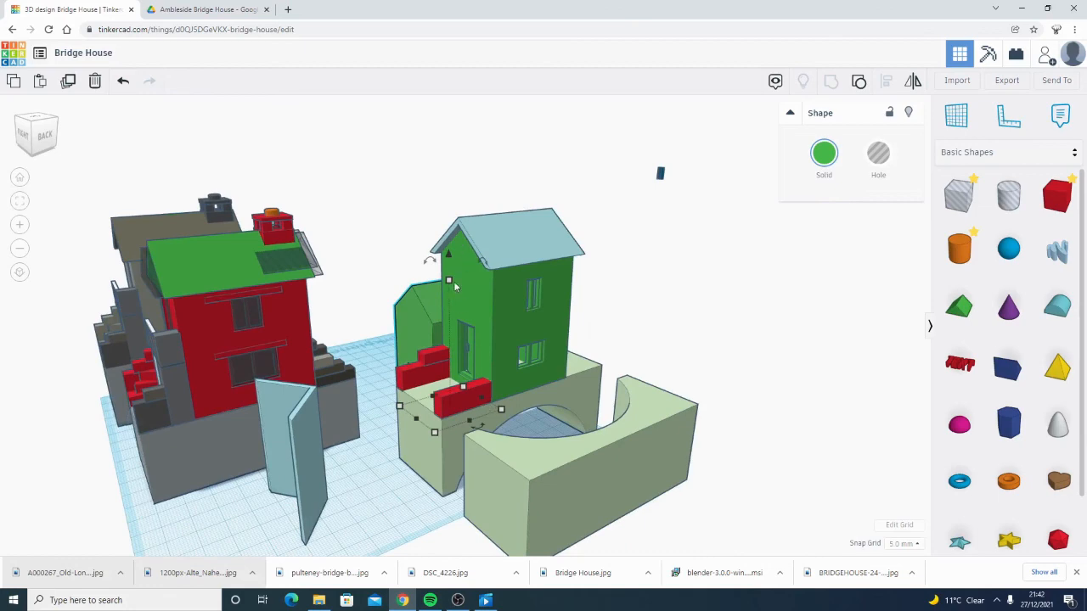
right_click_drag(454, 287, 218, 242)
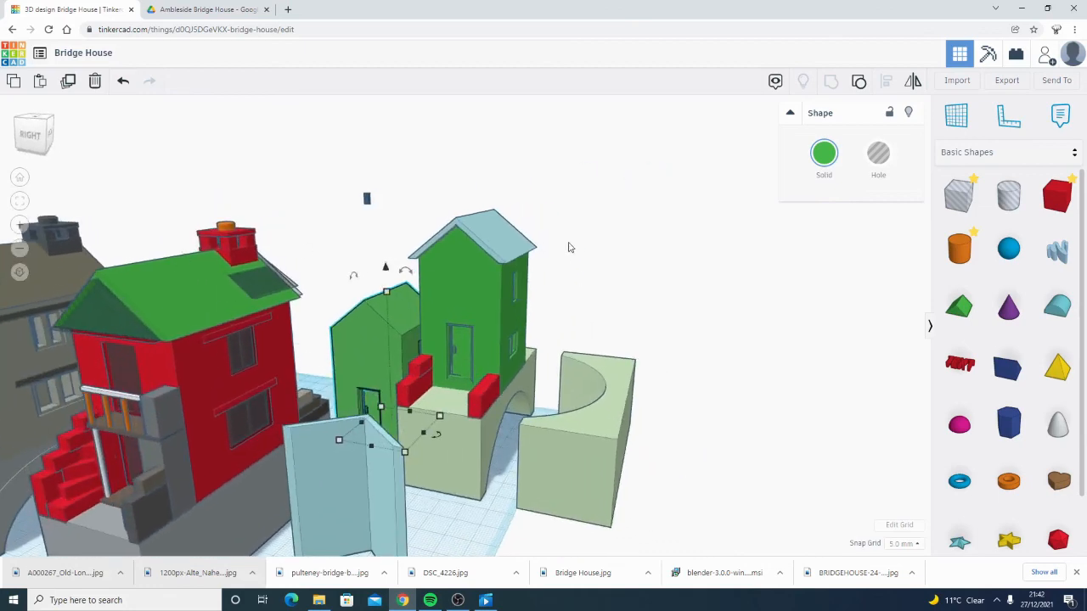
scroll(234, 371, "down", 3)
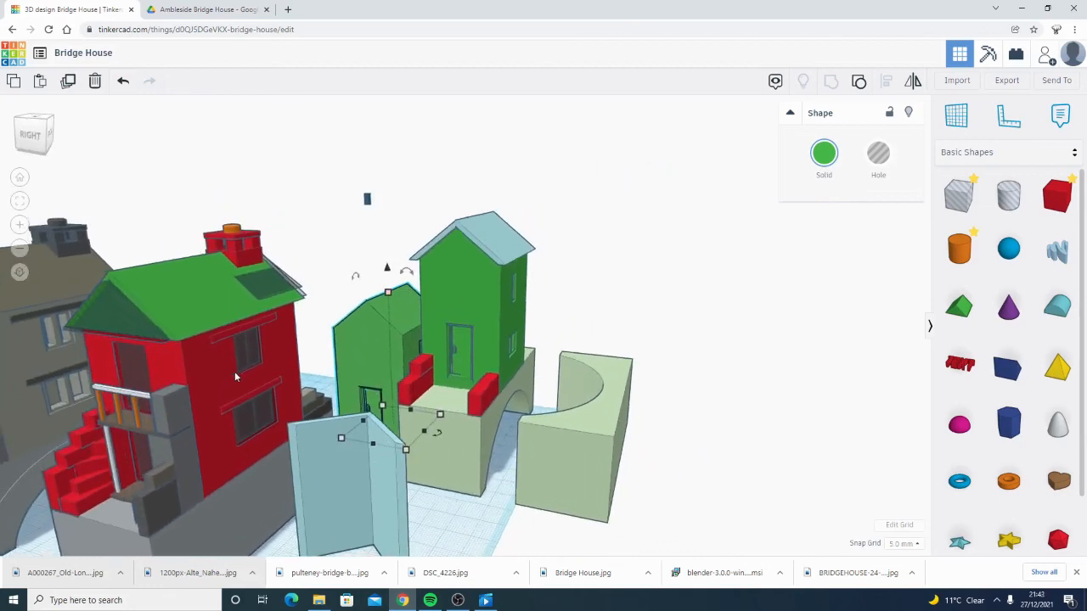
right_click_drag(508, 455, 499, 564)
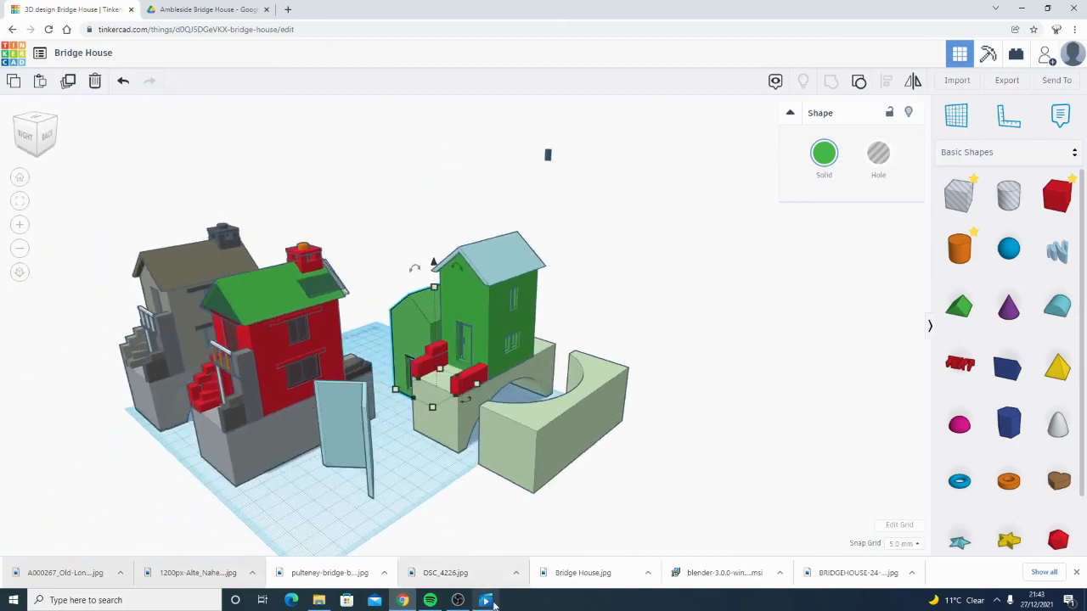
left_click(458, 601)
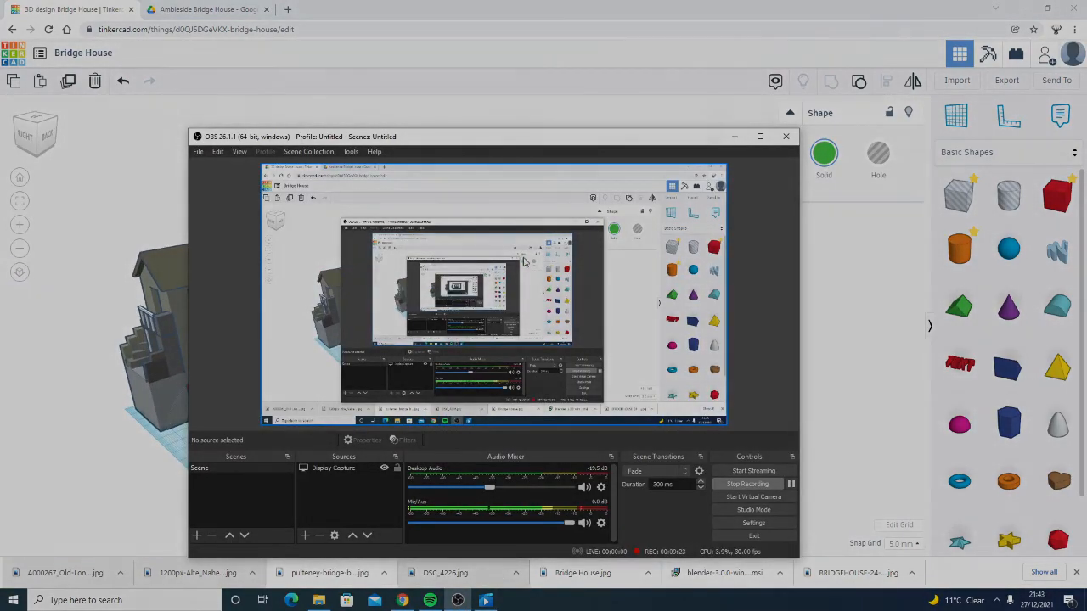